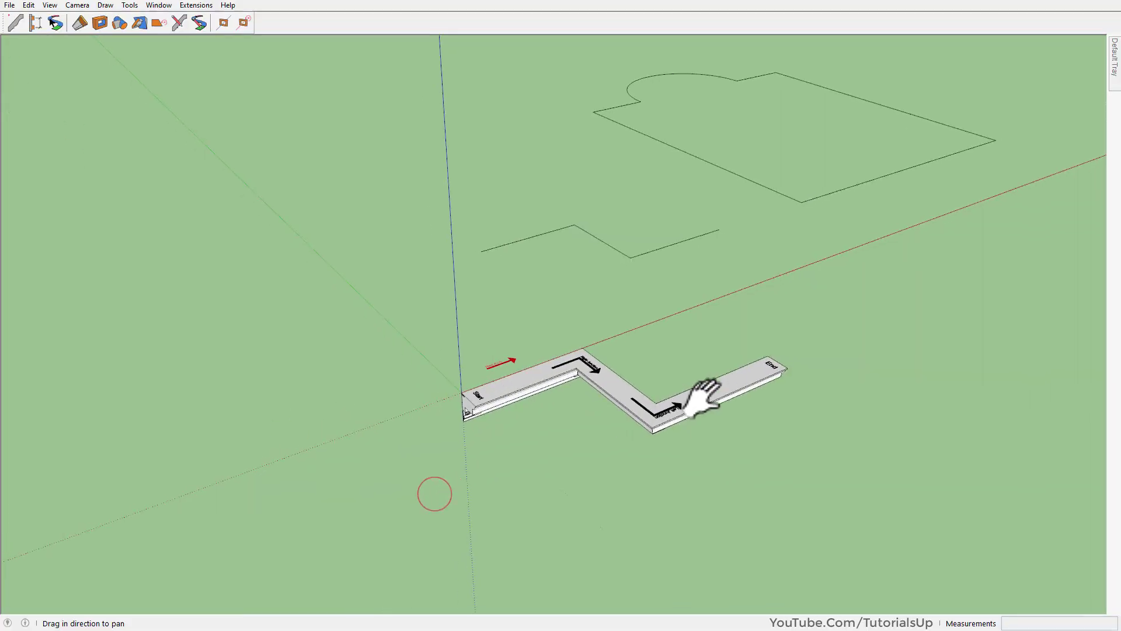
- Start a new assembly and add a profile member named Profile_1
scroll(467, 368, up, 3)
scroll(484, 431, up, 5)
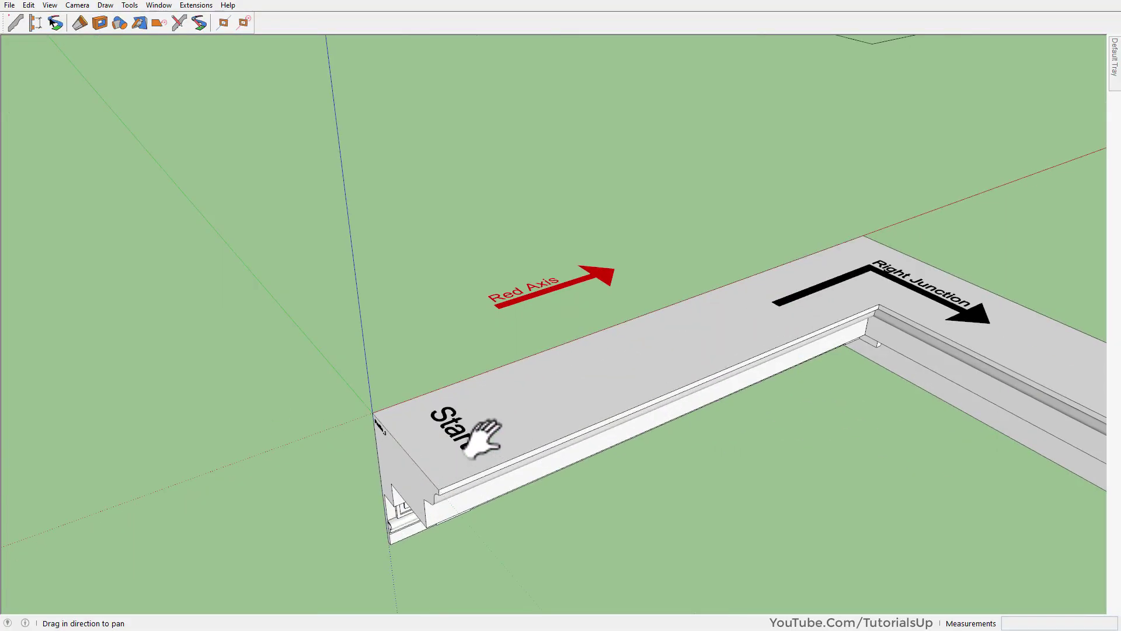
mouse_move(483, 431)
middle_down()
mouse_move(514, 420)
mouse_move(779, 93)
mouse_move(561, 270)
mouse_move(605, 239)
mouse_move(593, 118)
middle_up()
scroll(552, 224, up, 2)
scroll(376, 213, up, 2)
scroll(395, 220, up, 4)
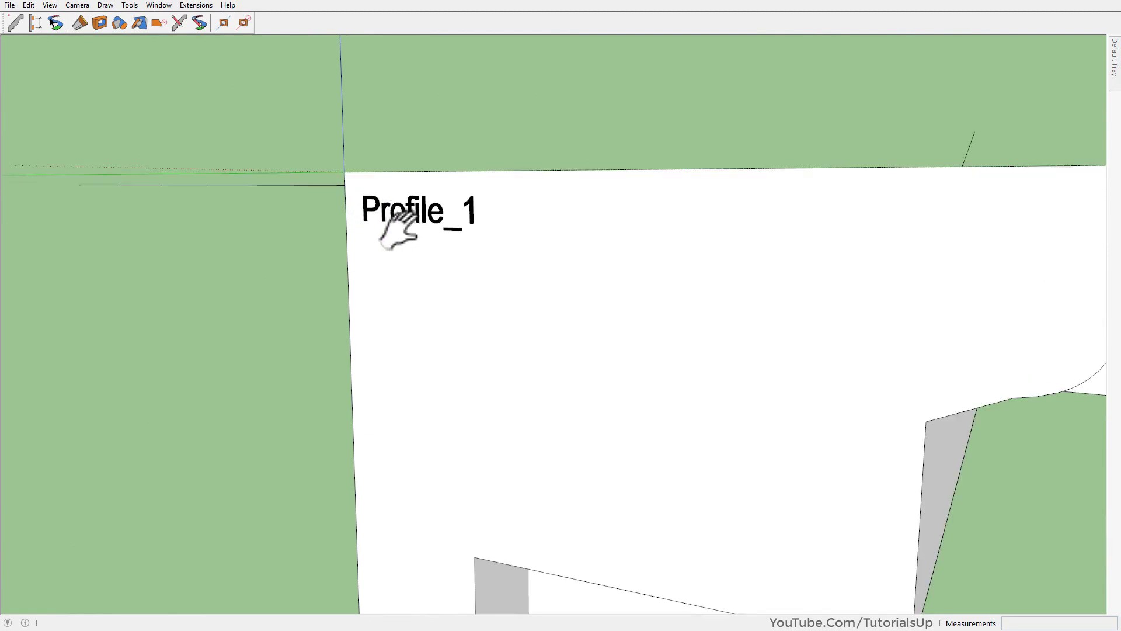
middle_drag(395, 221, 405, 296)
scroll(471, 333, down, 3)
scroll(467, 350, up, 3)
scroll(463, 380, up, 2)
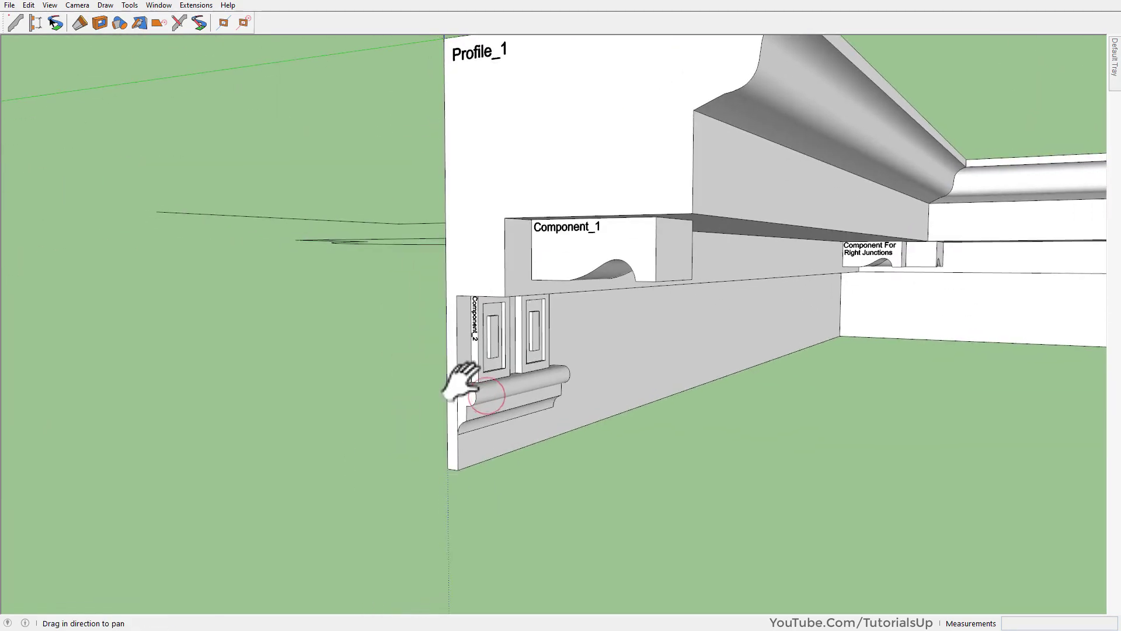
scroll(462, 403, up, 3)
scroll(461, 403, up, 3)
scroll(465, 395, up, 1)
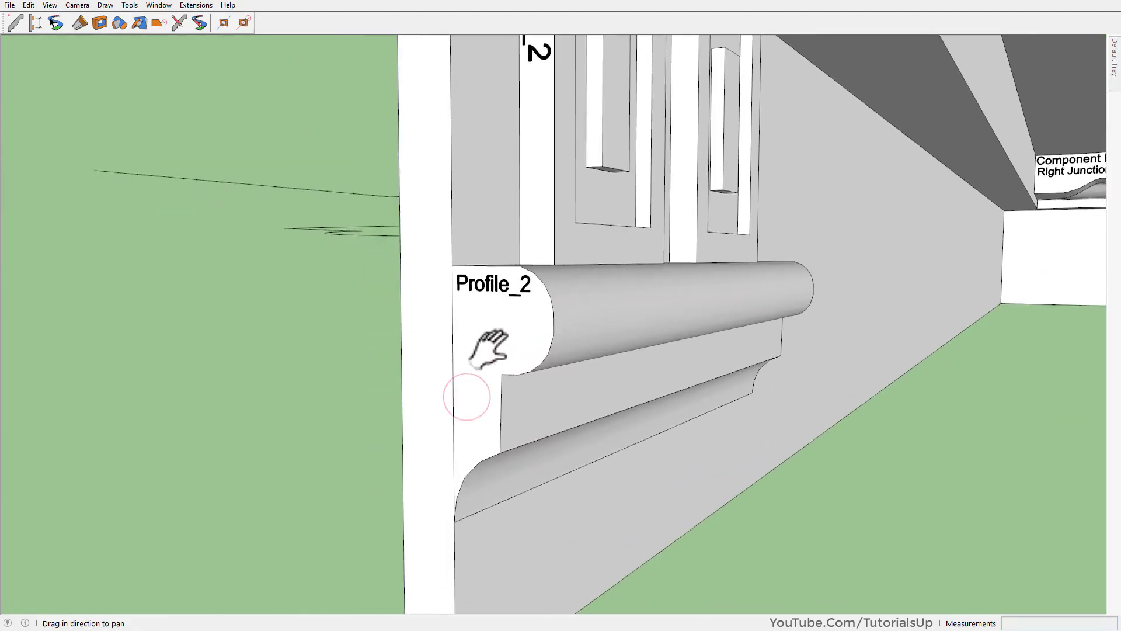
shift+middle_drag(500, 342, 438, 497)
scroll(438, 496, down, 4)
shift+middle_drag(395, 458, 350, 563)
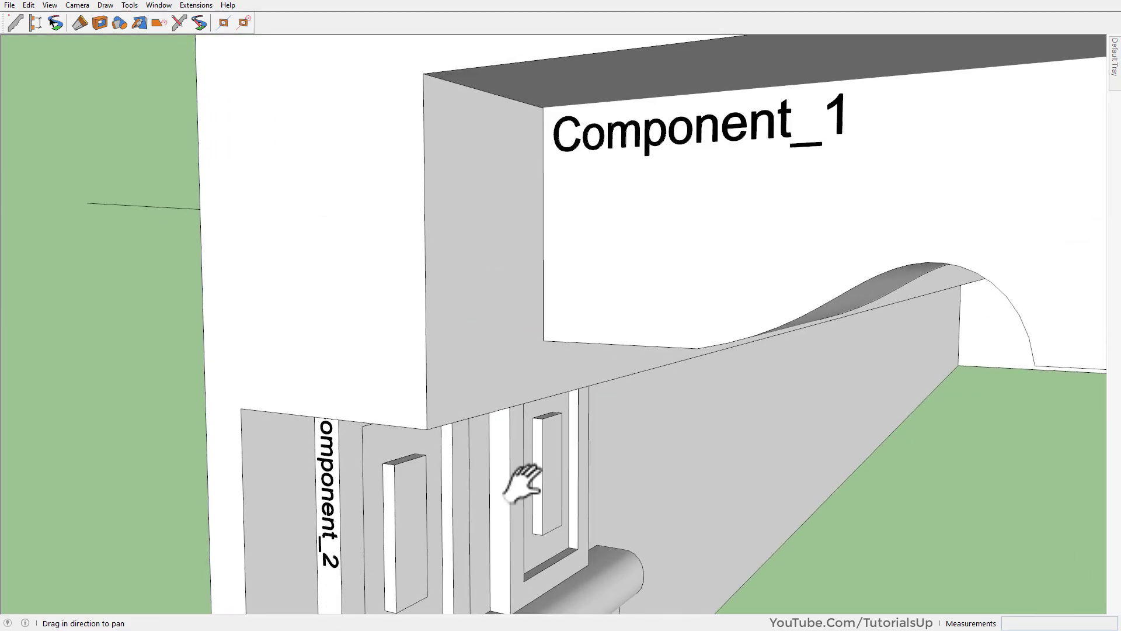
scroll(409, 356, down, 1)
mouse_move(409, 356)
middle_down()
mouse_move(418, 293)
mouse_move(388, 296)
mouse_move(501, 246)
middle_up()
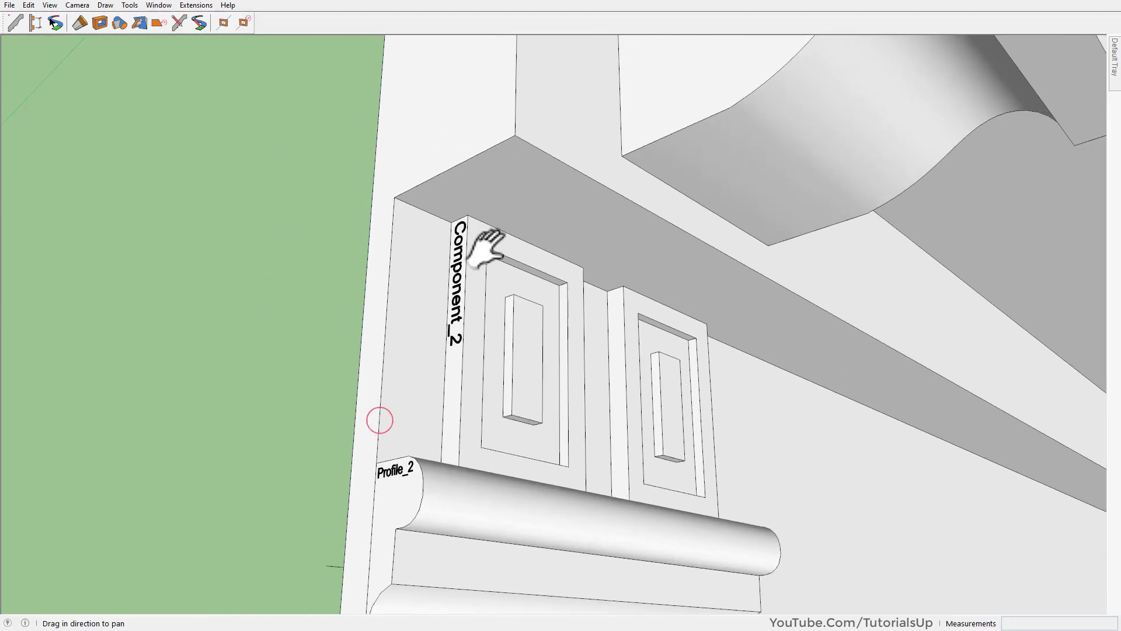
mouse_move(385, 351)
shift+middle_down()
mouse_move(701, 308)
mouse_move(388, 295)
mouse_move(721, 546)
mouse_move(608, 447)
mouse_move(596, 380)
mouse_move(601, 500)
mouse_move(570, 307)
mouse_move(587, 274)
shift+middle_up()
scroll(587, 274, down, 3)
mouse_move(656, 175)
shift+middle_down()
mouse_move(671, 251)
mouse_move(762, 304)
mouse_move(780, 301)
mouse_move(526, 205)
mouse_move(488, 96)
mouse_move(483, 333)
mouse_move(526, 183)
mouse_move(606, 261)
mouse_move(549, 301)
shift+middle_up()
scroll(671, 251, up, 3)
scroll(512, 321, up, 4)
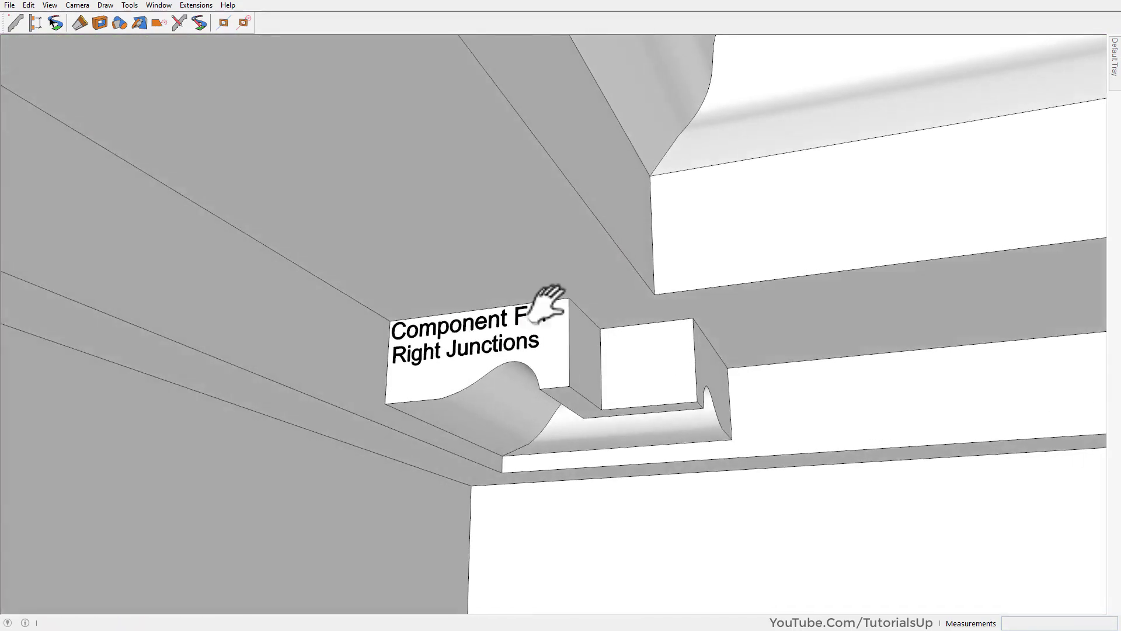
scroll(388, 275, down, 5)
mouse_move(387, 275)
middle_down()
mouse_move(575, 251)
mouse_move(596, 275)
mouse_move(602, 344)
mouse_move(500, 263)
mouse_move(476, 400)
mouse_move(487, 368)
middle_up()
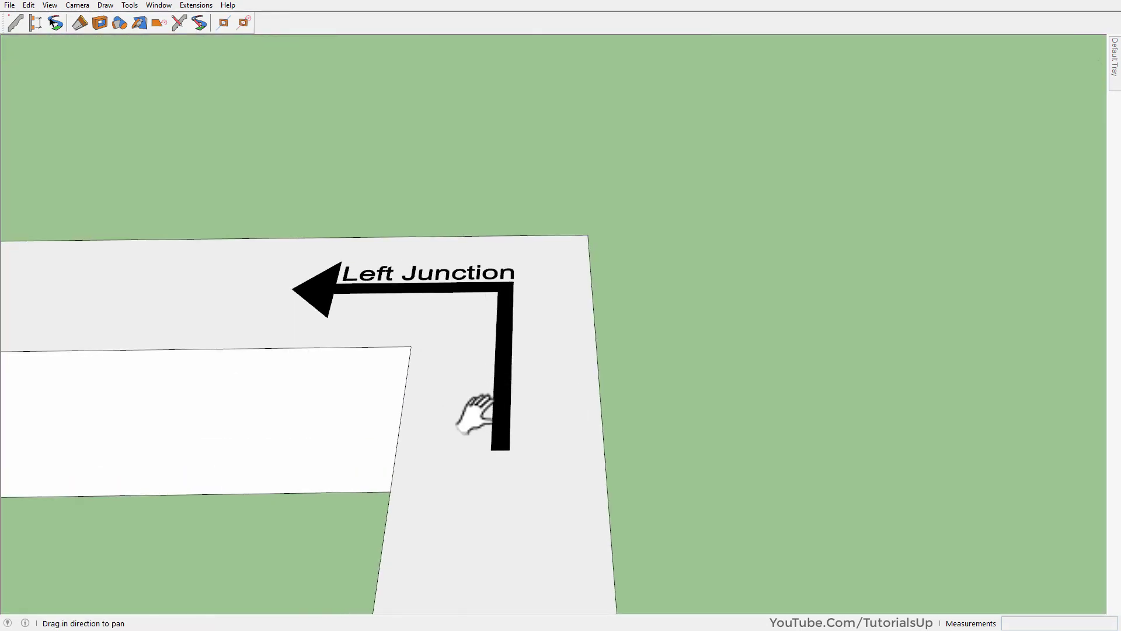
scroll(474, 415, up, 2)
shift+middle_drag(476, 413, 549, 354)
mouse_move(628, 380)
middle_down()
mouse_move(238, 313)
mouse_move(438, 208)
mouse_move(546, 296)
mouse_move(528, 170)
middle_up()
scroll(540, 307, up, 4)
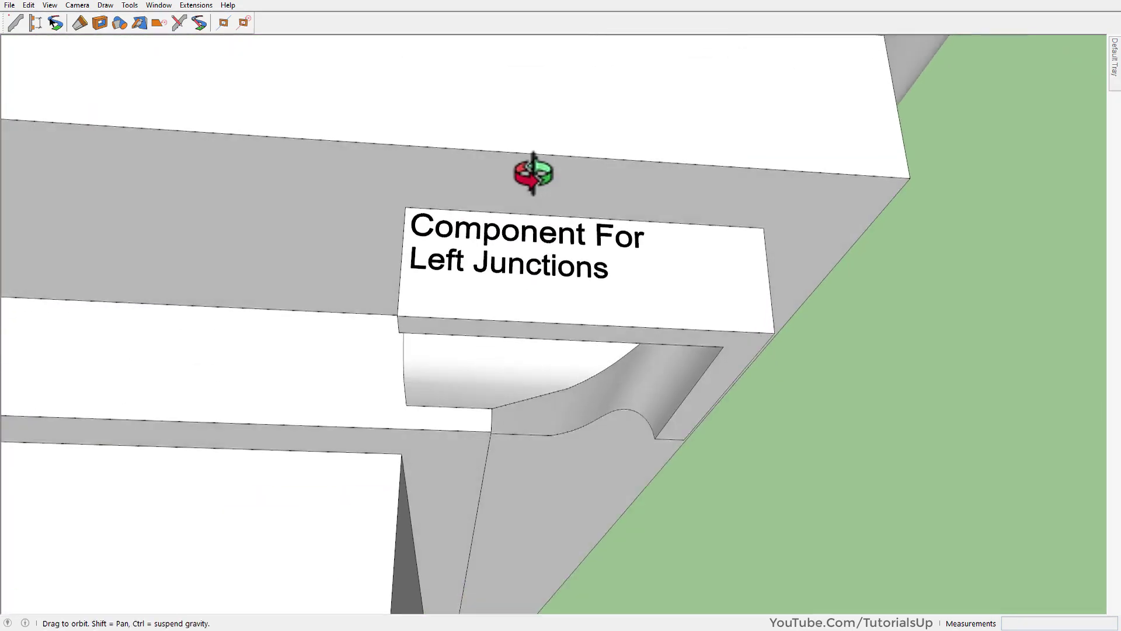
mouse_move(551, 225)
middle_down()
mouse_move(605, 246)
mouse_move(358, 275)
mouse_move(584, 256)
mouse_move(751, 313)
mouse_move(829, 239)
mouse_move(603, 430)
mouse_move(631, 343)
mouse_move(608, 480)
mouse_move(780, 292)
middle_up()
scroll(358, 275, down, 3)
scroll(780, 292, down, 5)
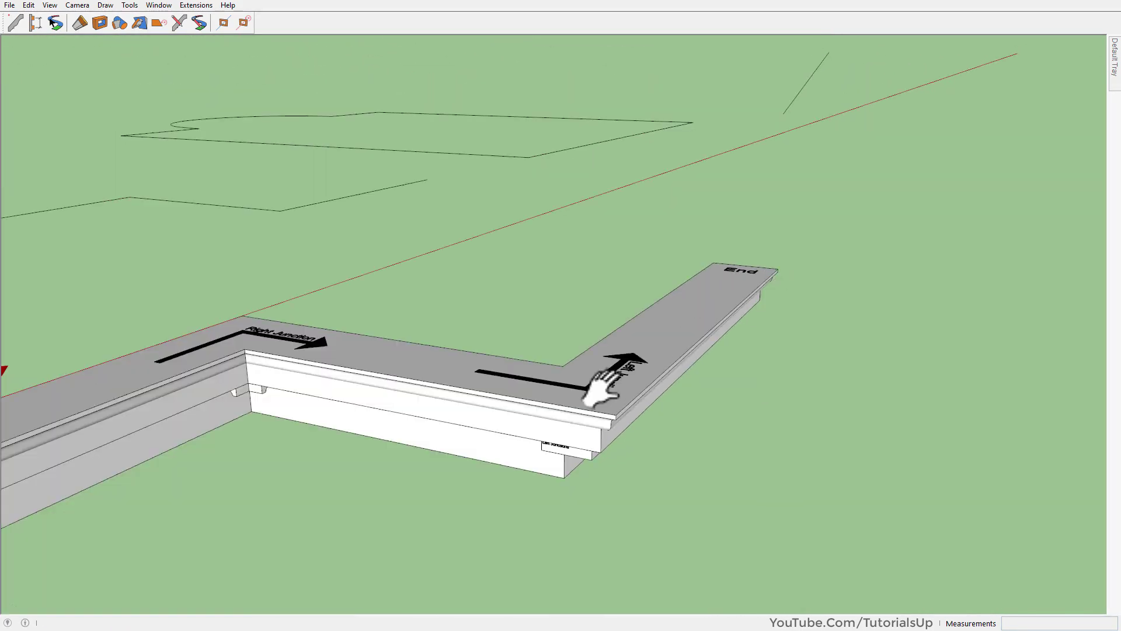
mouse_move(608, 380)
shift+middle_down()
mouse_move(726, 310)
mouse_move(709, 363)
shift+middle_up()
mouse_move(288, 386)
shift+middle_down()
mouse_move(450, 362)
mouse_move(408, 413)
shift+middle_up()
scroll(408, 413, up, 3)
scroll(471, 388, up, 3)
shift+middle_drag(578, 335, 693, 281)
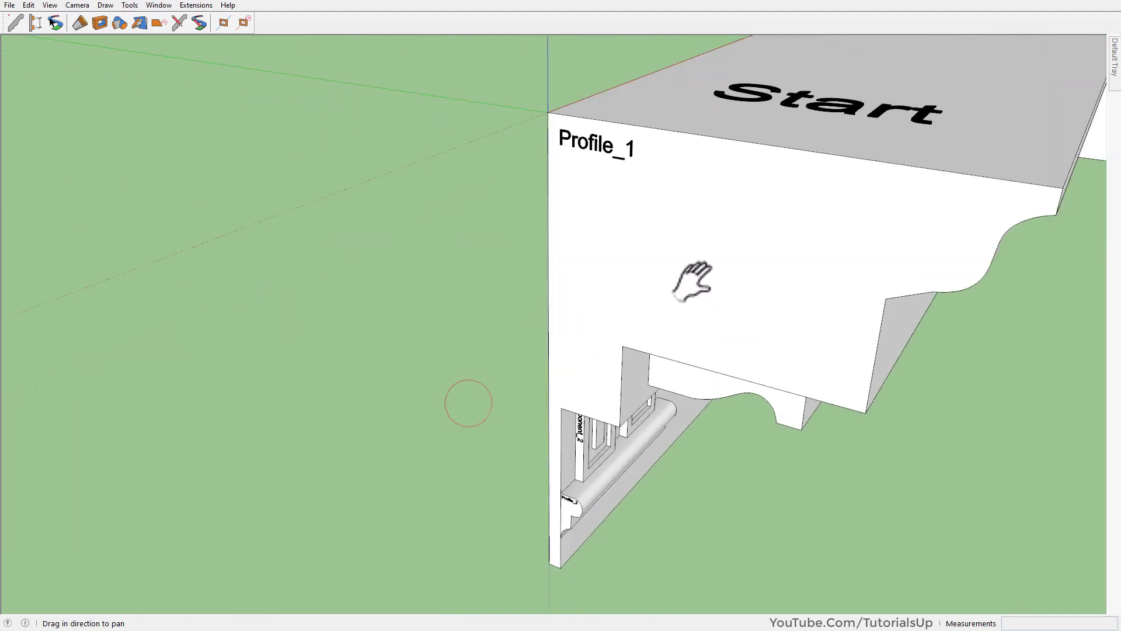
scroll(677, 279, up, 1)
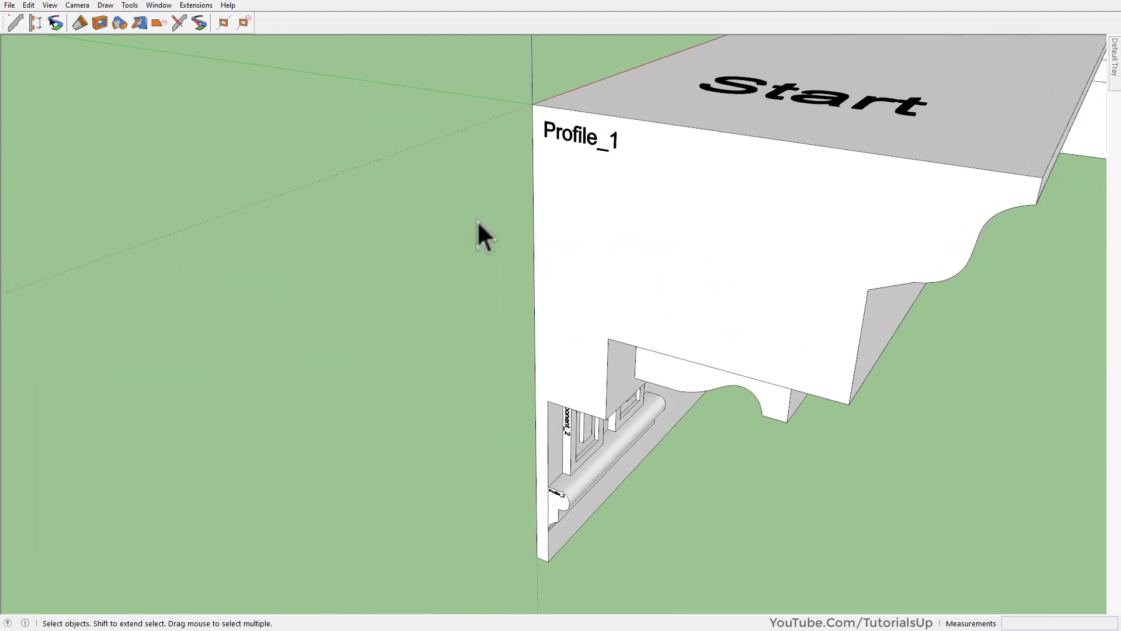
click(40, 26)
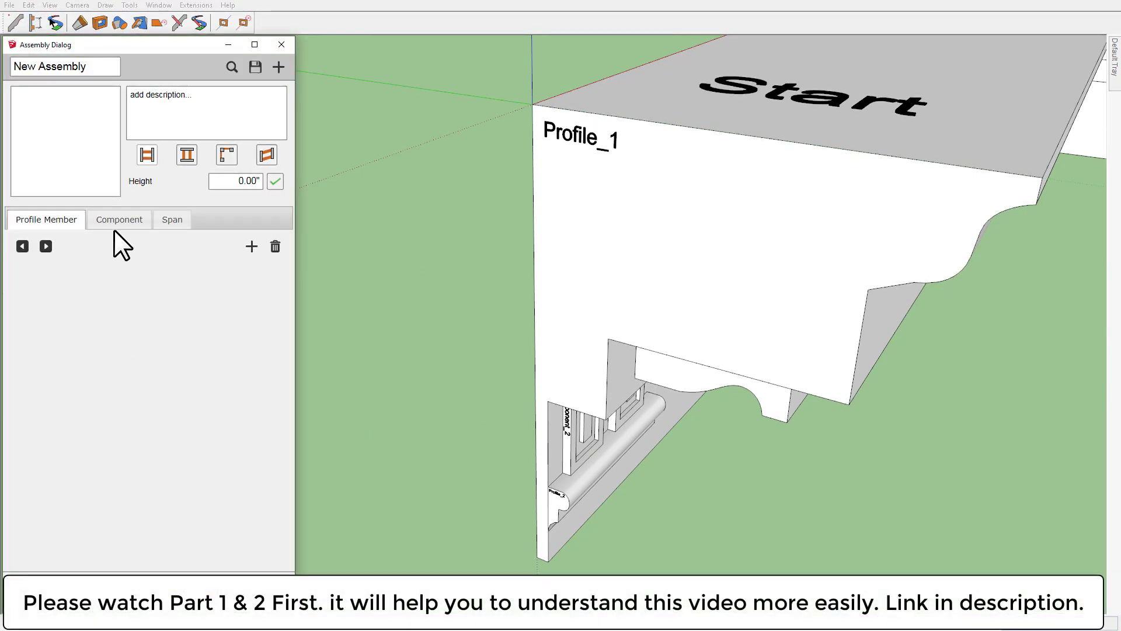
click(114, 221)
click(39, 221)
click(252, 247)
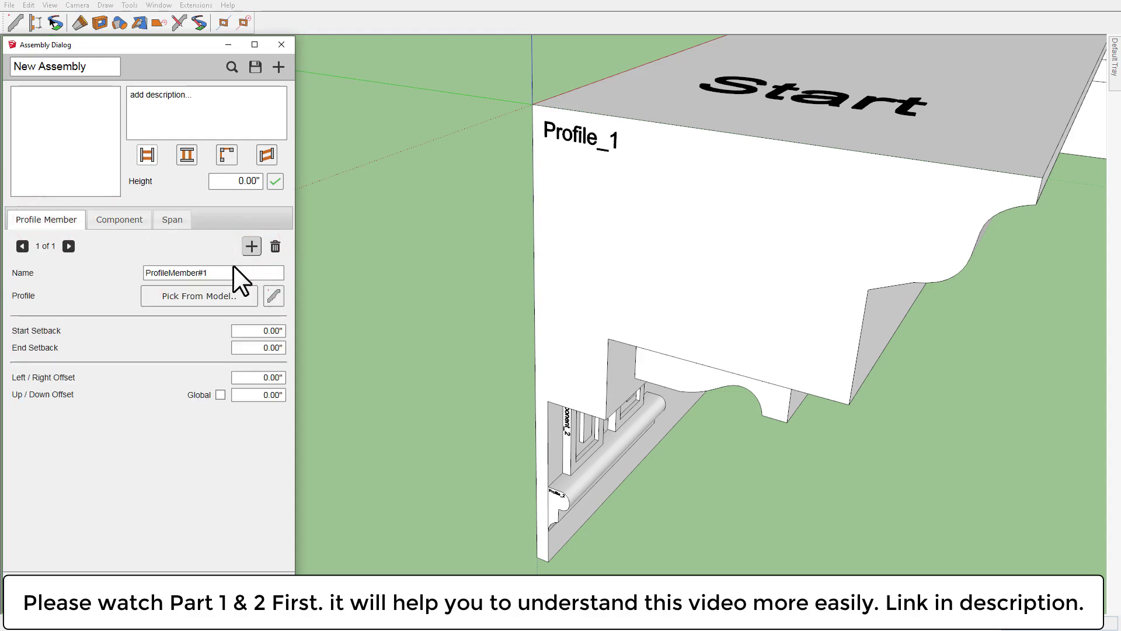
double_click(234, 269)
text(Profile)
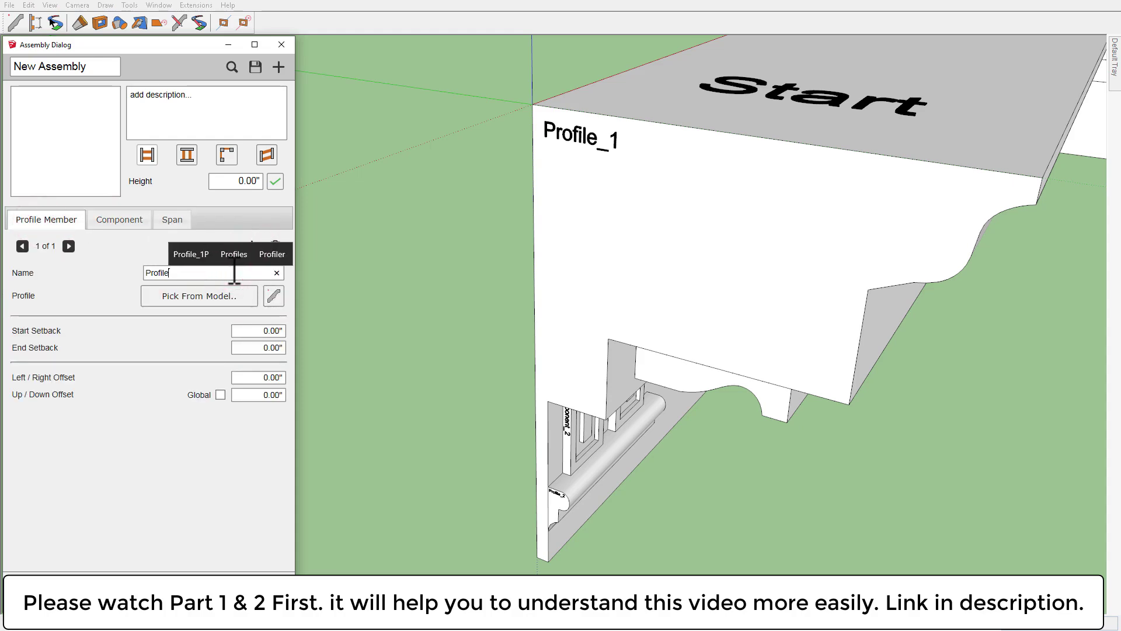
text(_1)
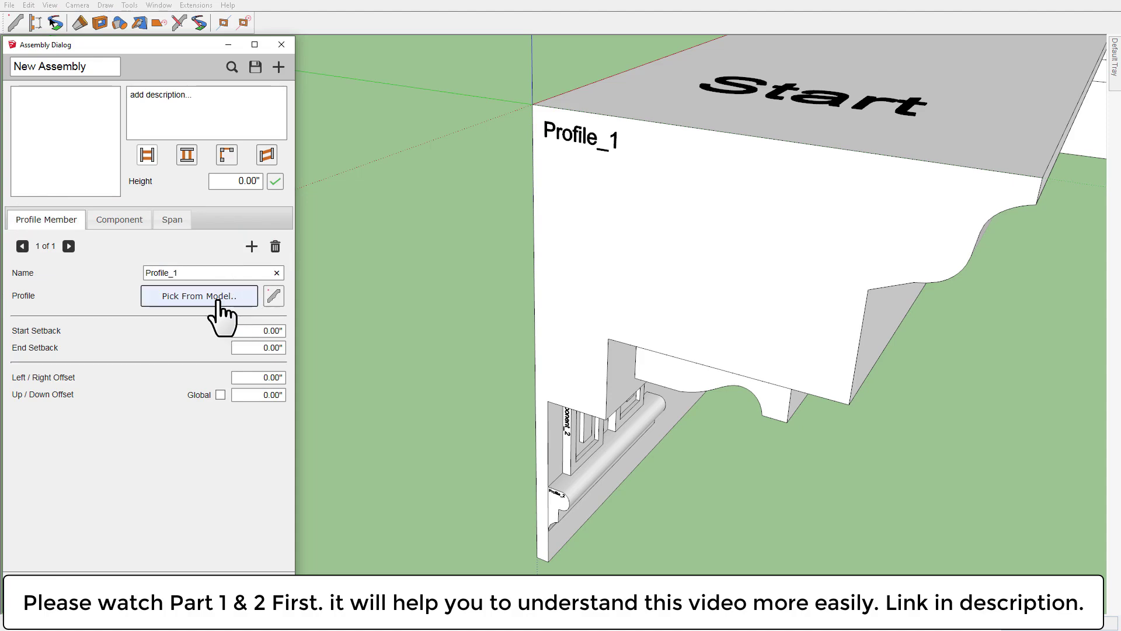
- Capture profile Profile_1 from the end face, anchored Top-Left, 16.99" high
click(275, 298)
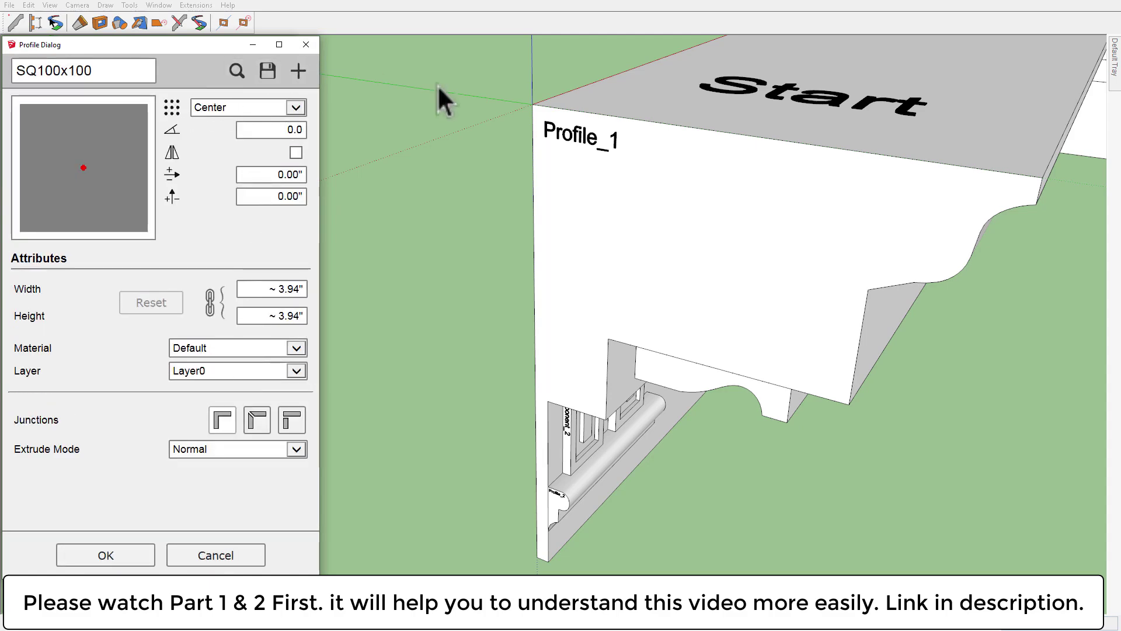
click(636, 216)
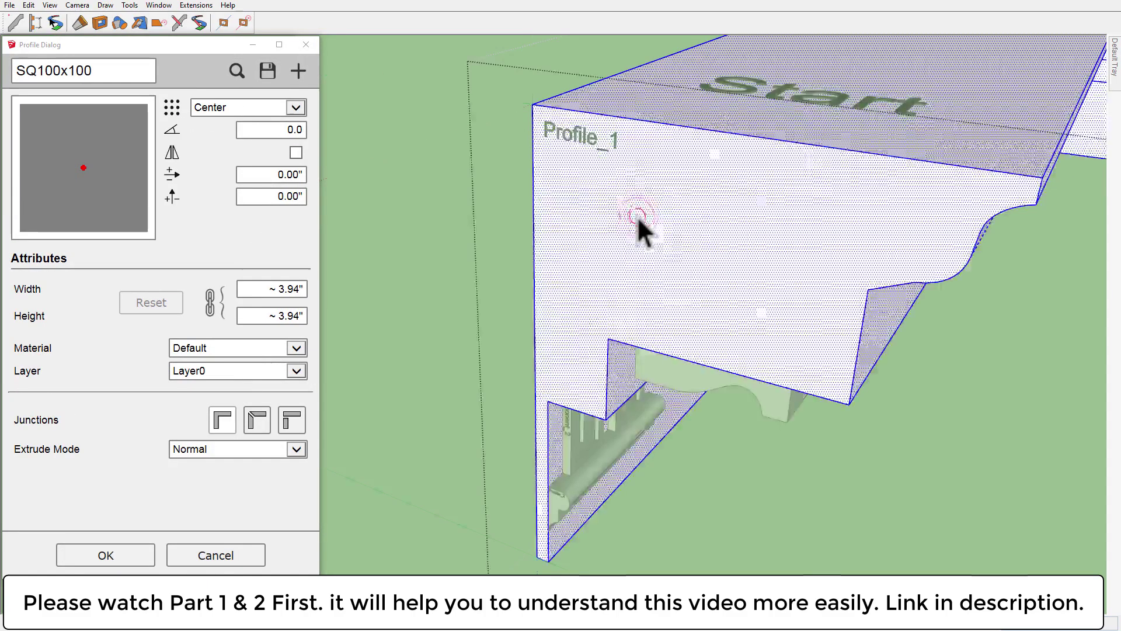
click(666, 230)
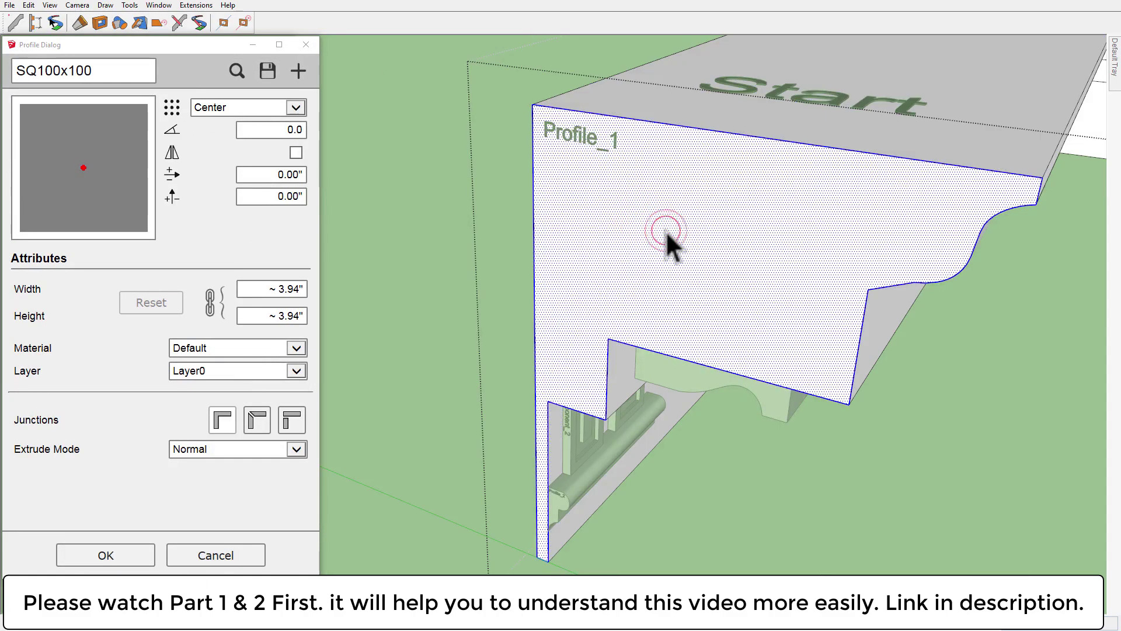
click(304, 75)
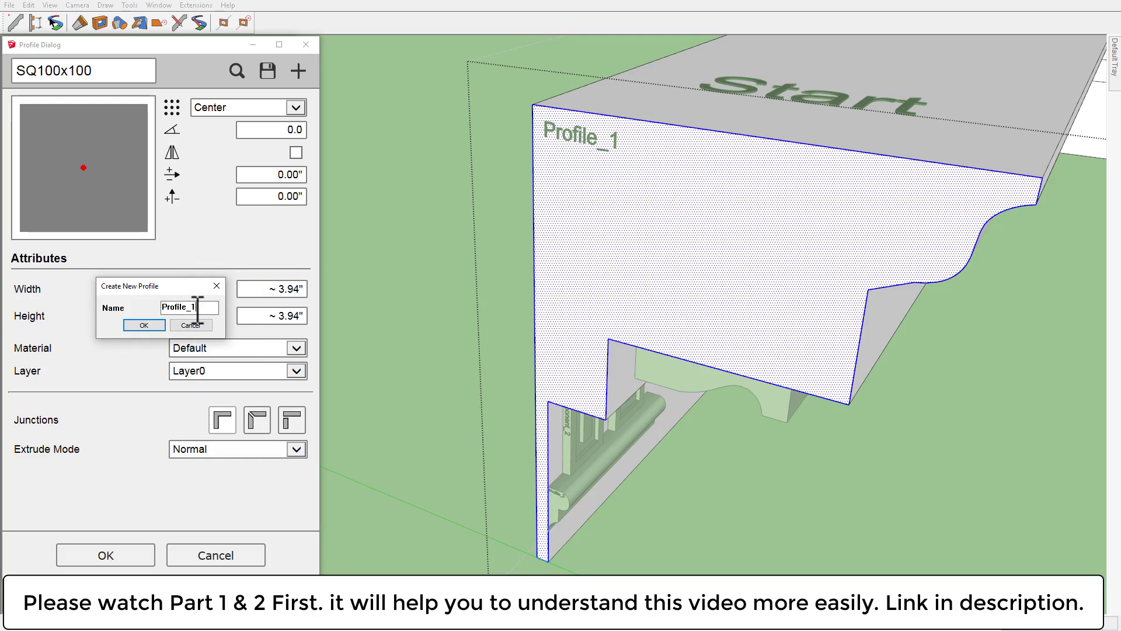
click(155, 325)
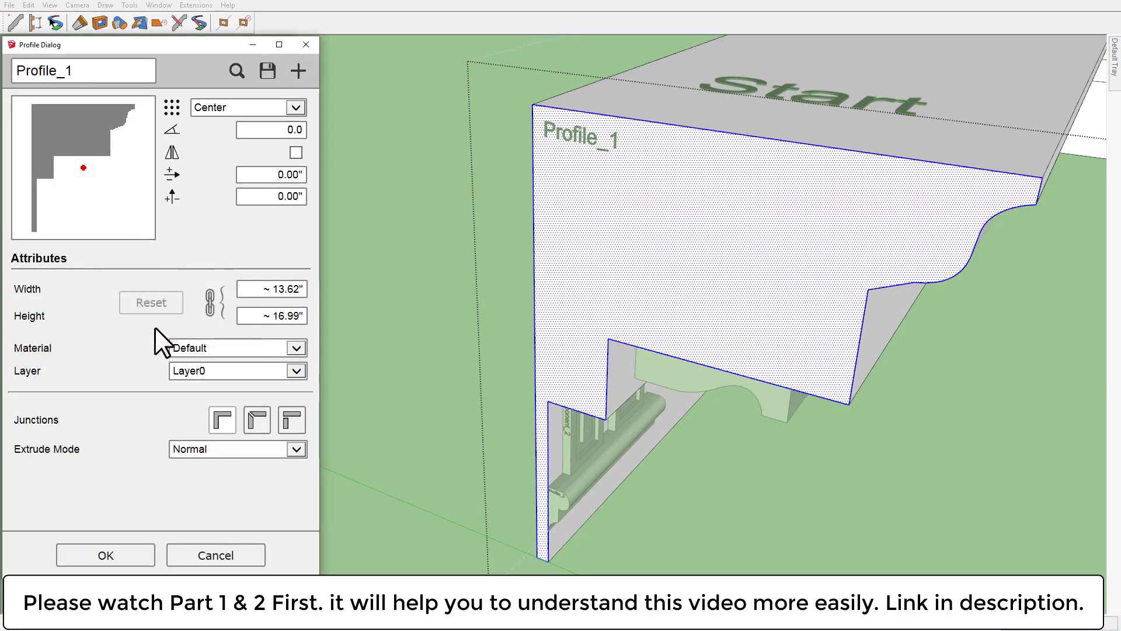
click(297, 106)
click(229, 67)
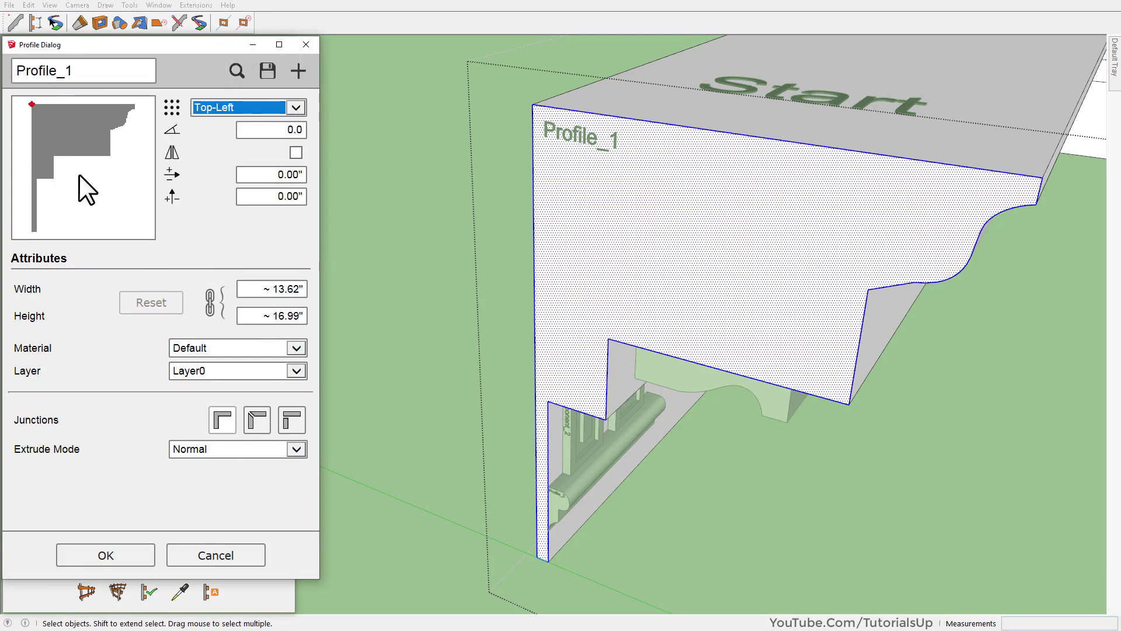
click(121, 556)
scroll(517, 450, down, 3)
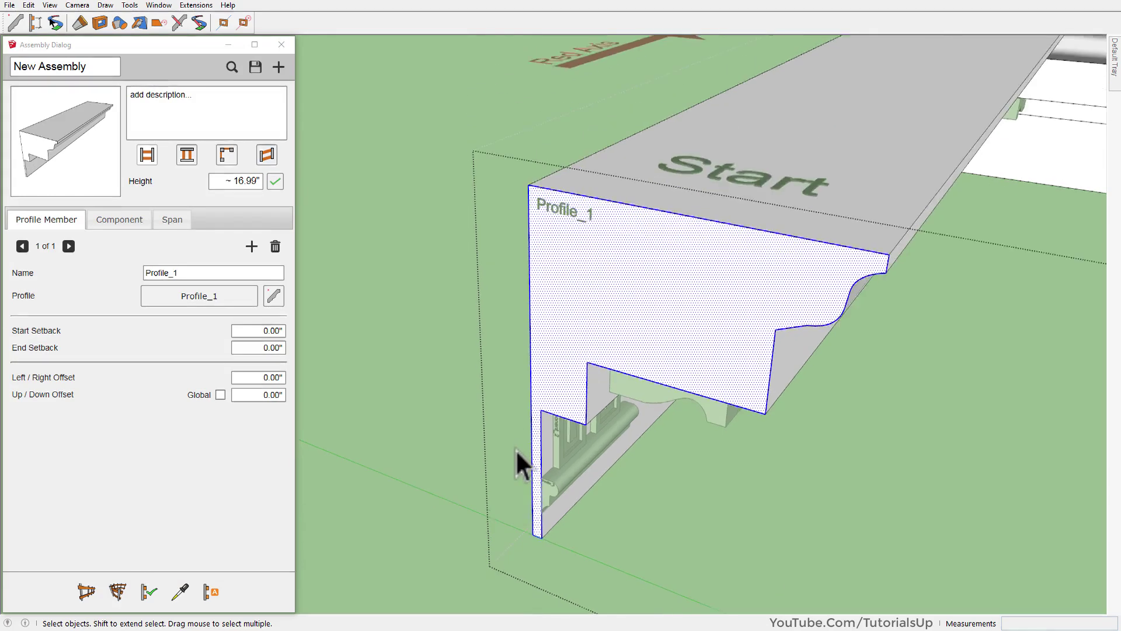
scroll(396, 425, down, 3)
scroll(416, 418, down, 3)
scroll(604, 380, down, 3)
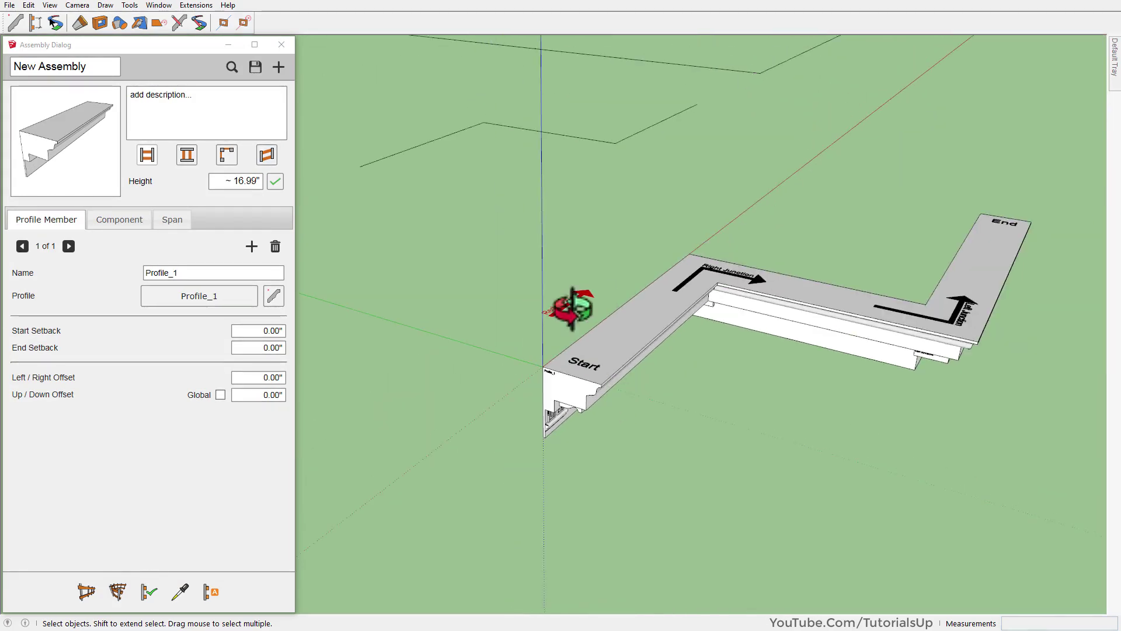
scroll(526, 386, down, 3)
scroll(460, 385, down, 2)
middle_drag(544, 246, 523, 333)
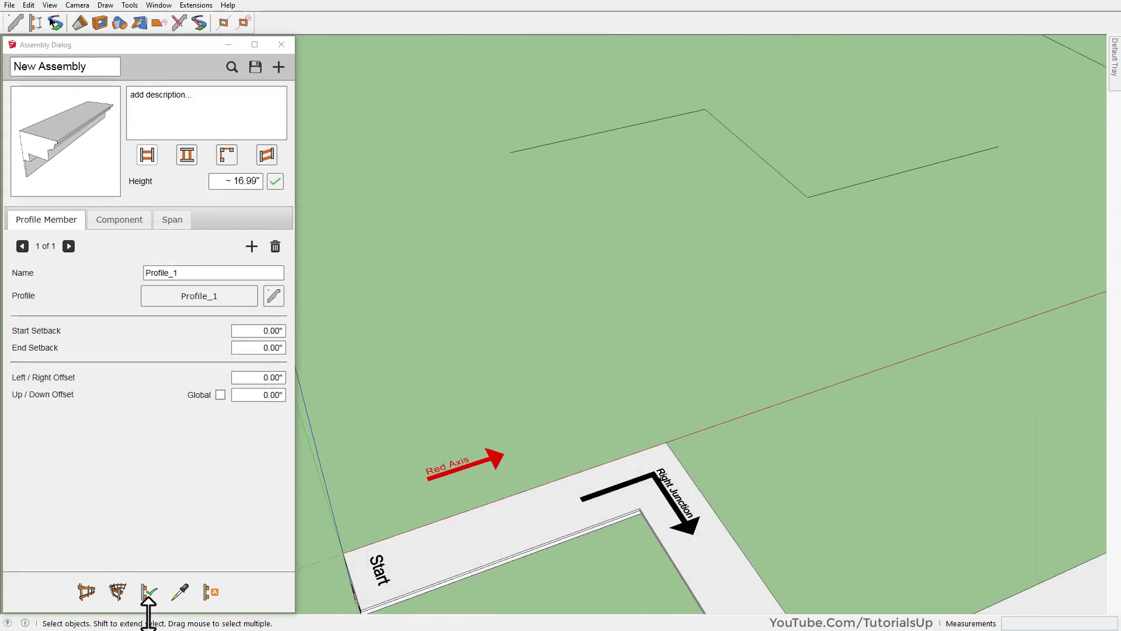
click(85, 587)
click(406, 328)
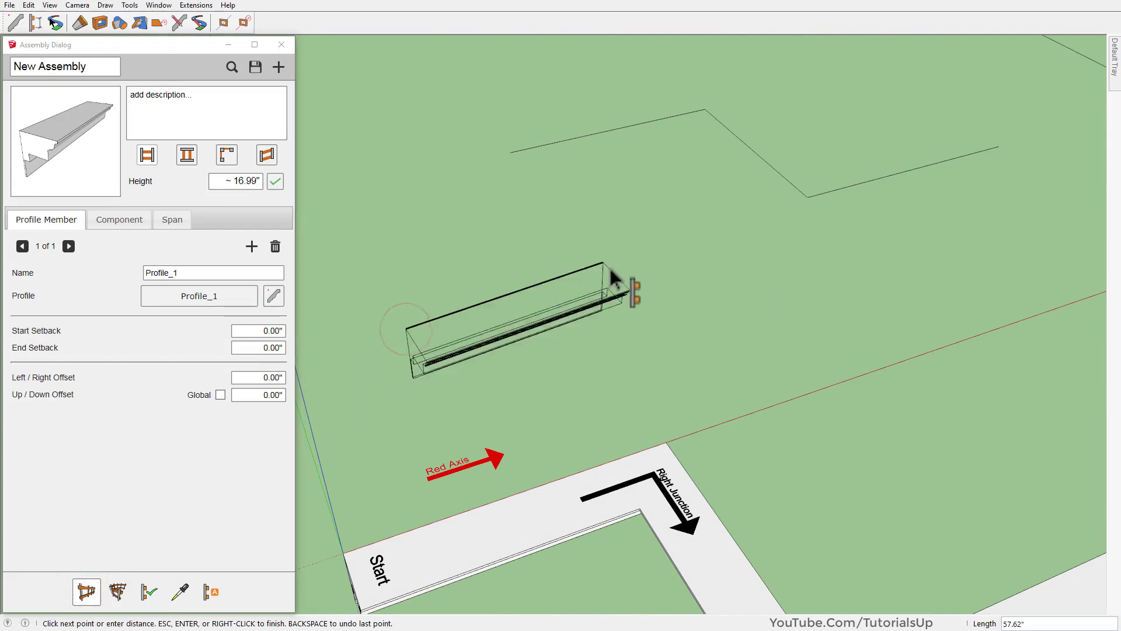
click(616, 277)
click(915, 379)
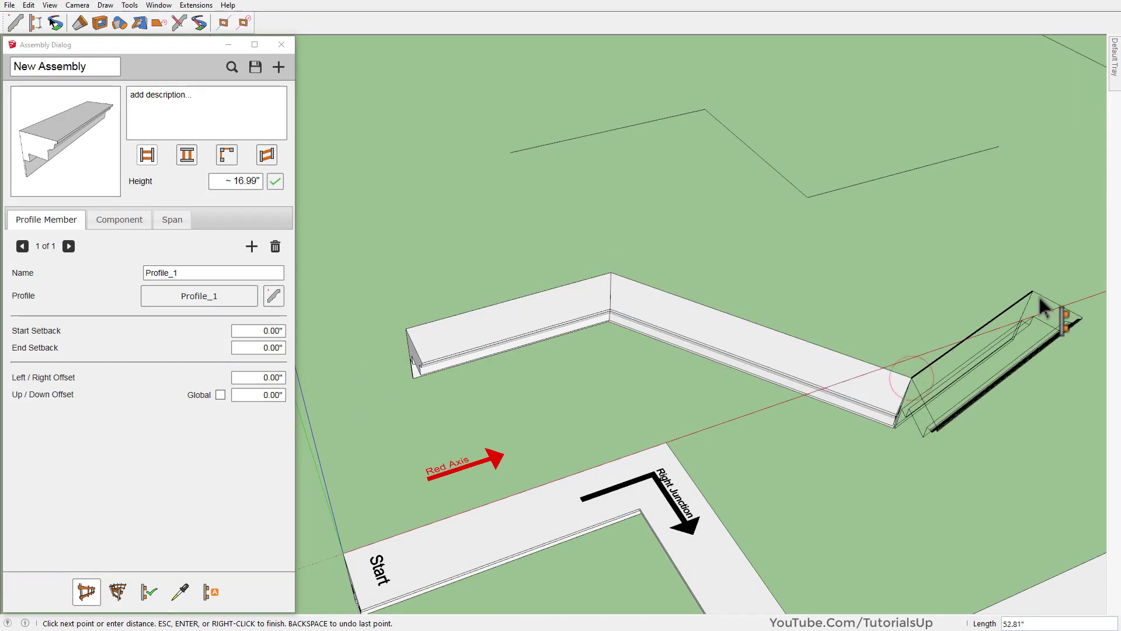
double_click(1034, 292)
mouse_move(494, 342)
middle_down()
mouse_move(777, 62)
mouse_move(446, 343)
mouse_move(365, 442)
mouse_move(493, 272)
middle_up()
scroll(455, 350, down, 5)
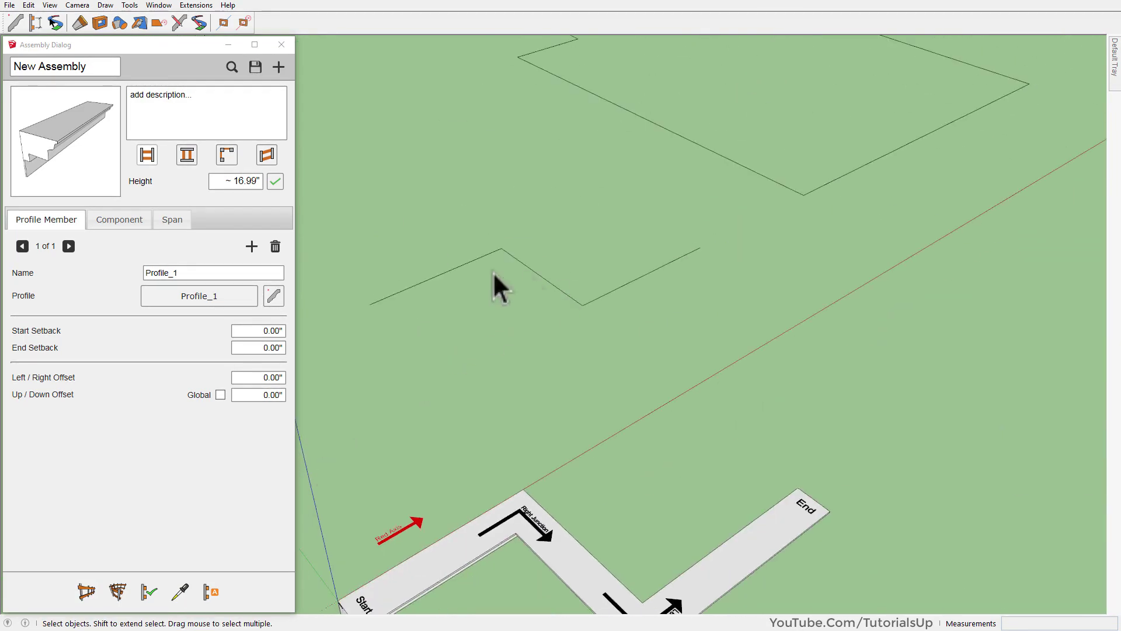
scroll(656, 331, up, 5)
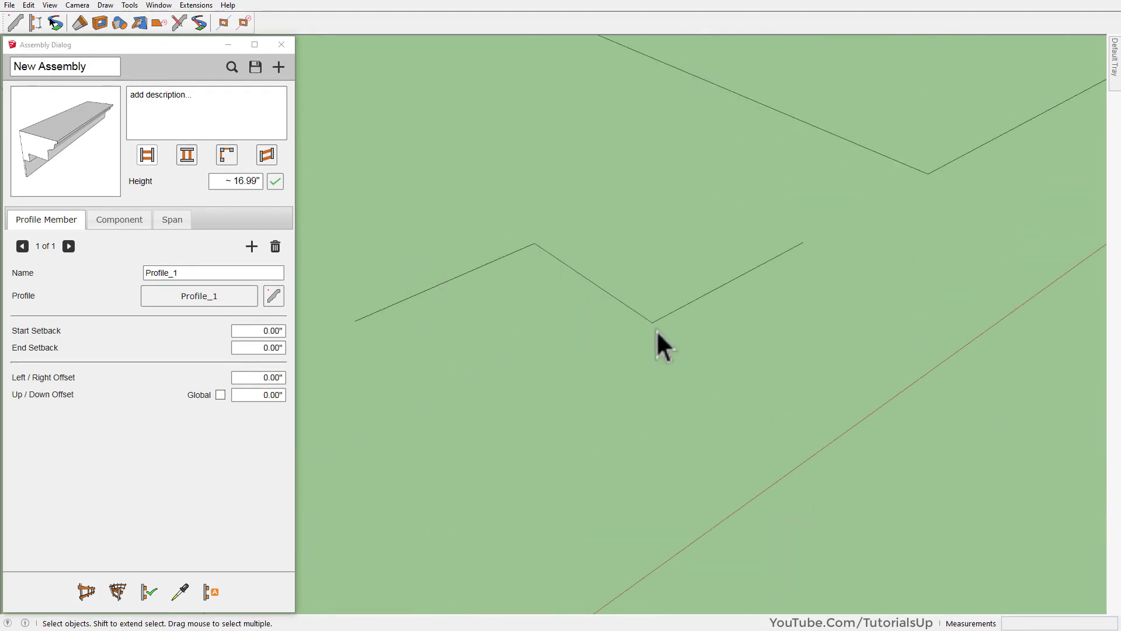
click(118, 588)
scroll(368, 353, up, 5)
mouse_move(362, 350)
middle_down()
mouse_move(525, 206)
mouse_move(563, 6)
middle_up()
mouse_move(381, 383)
middle_down()
mouse_move(409, 395)
mouse_move(475, 321)
mouse_move(408, 375)
mouse_move(485, 312)
middle_up()
scroll(487, 308, down, 3)
scroll(584, 307, up, 2)
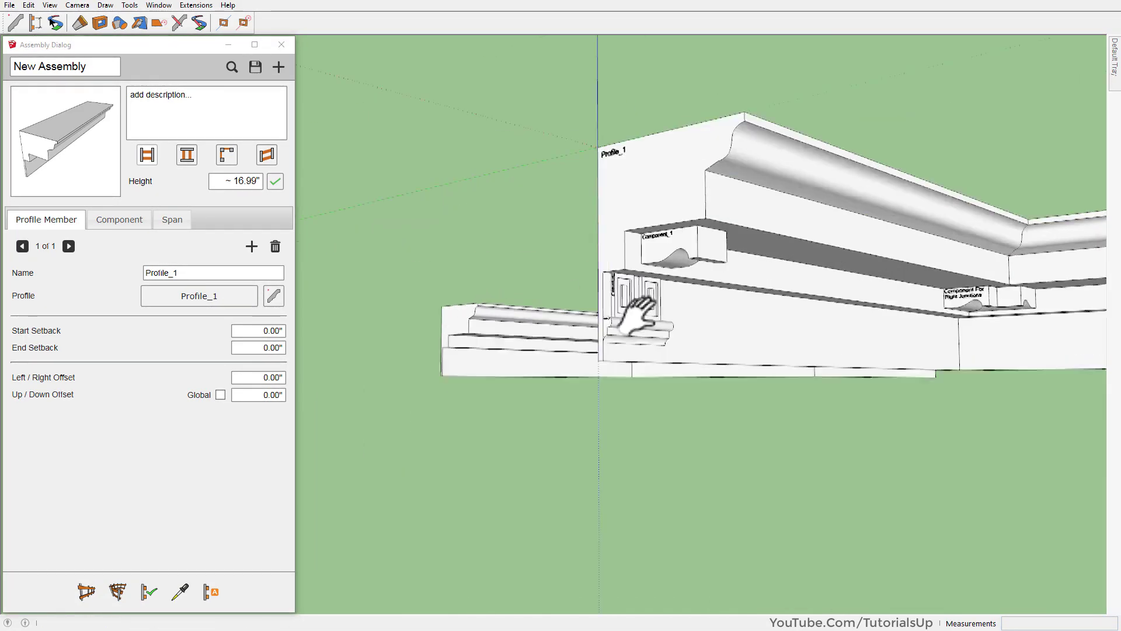
scroll(570, 310, up, 3)
scroll(552, 341, up, 3)
scroll(552, 342, down, 2)
mouse_move(552, 341)
shift+middle_down()
mouse_move(664, 393)
mouse_move(636, 464)
shift+middle_up()
scroll(649, 379, down, 2)
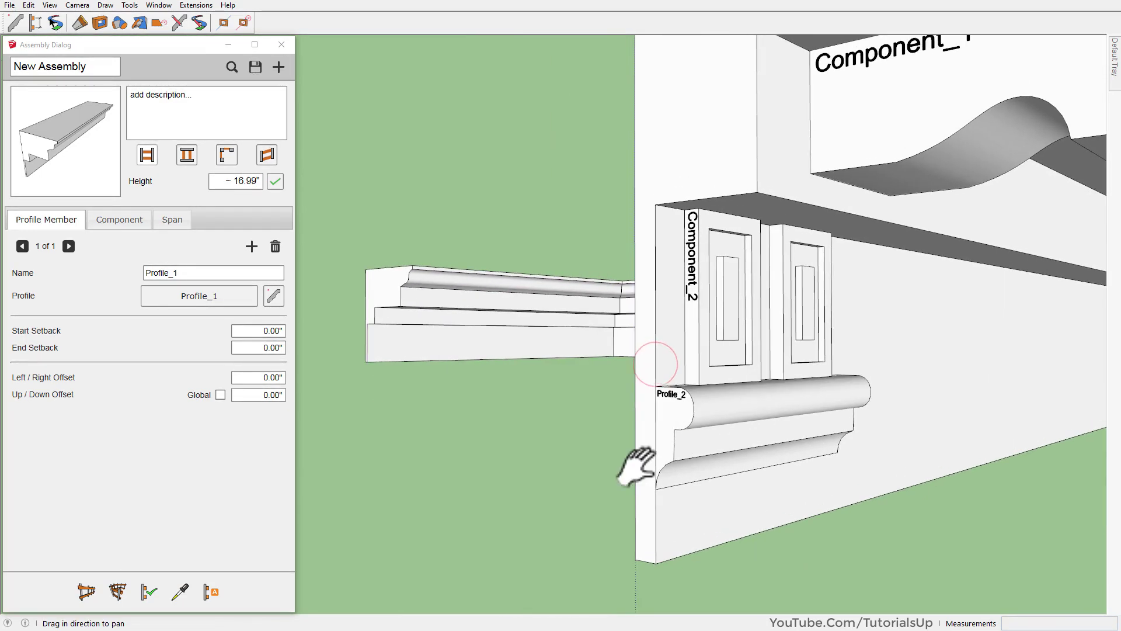
- Add a second profile member and rebuild, stacking it 16.99" above the first
click(251, 246)
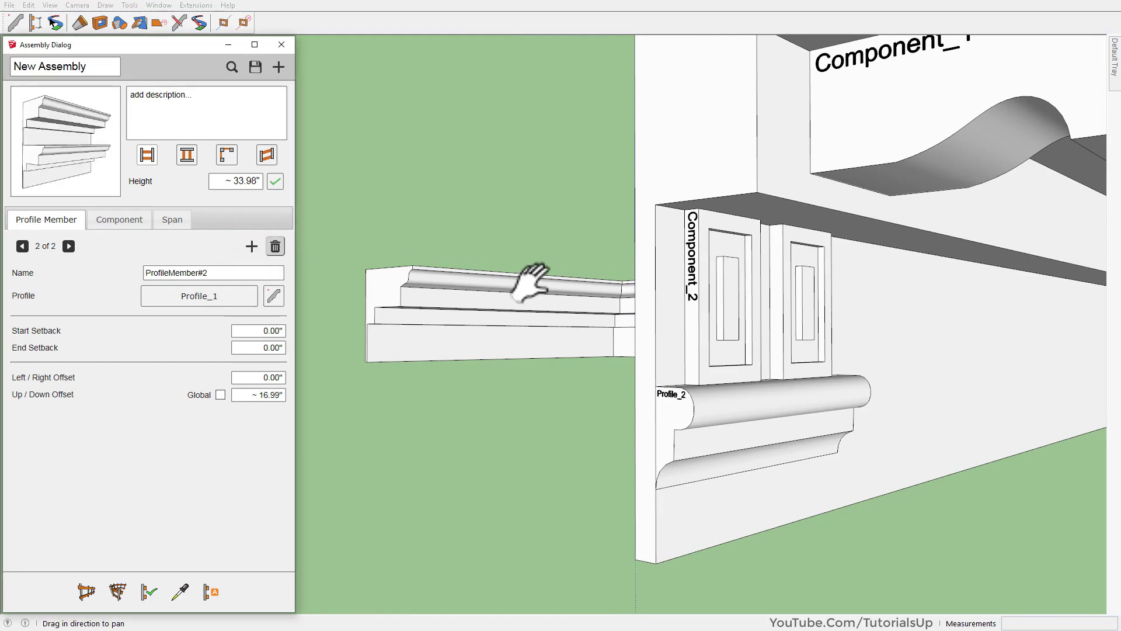
scroll(535, 282, down, 3)
scroll(540, 316, up, 3)
scroll(526, 432, down, 3)
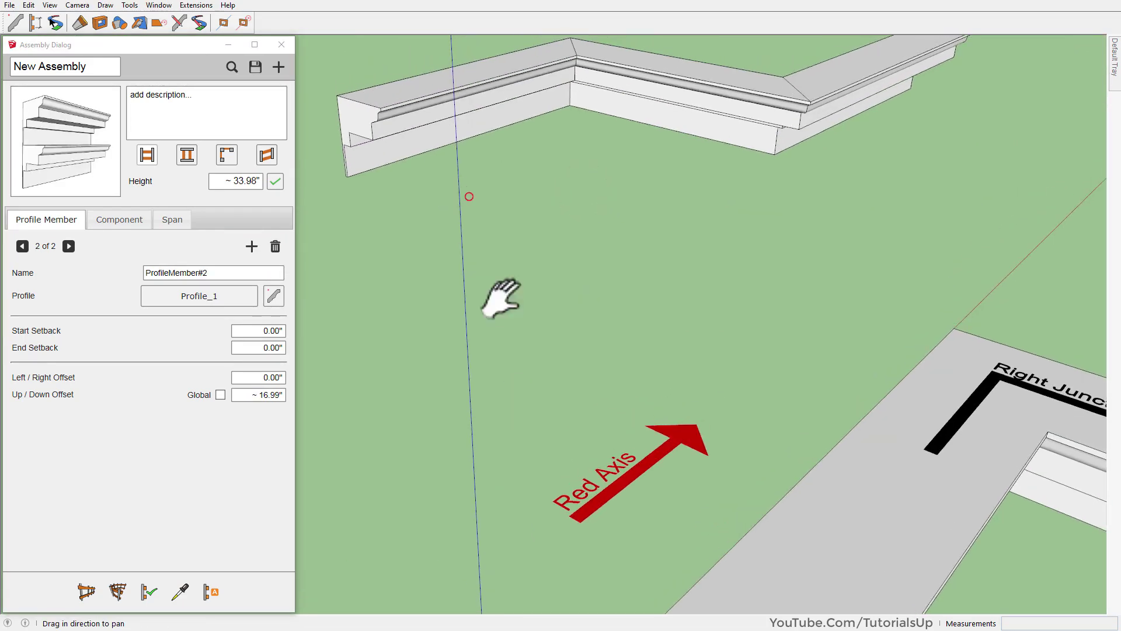
click(494, 343)
click(140, 604)
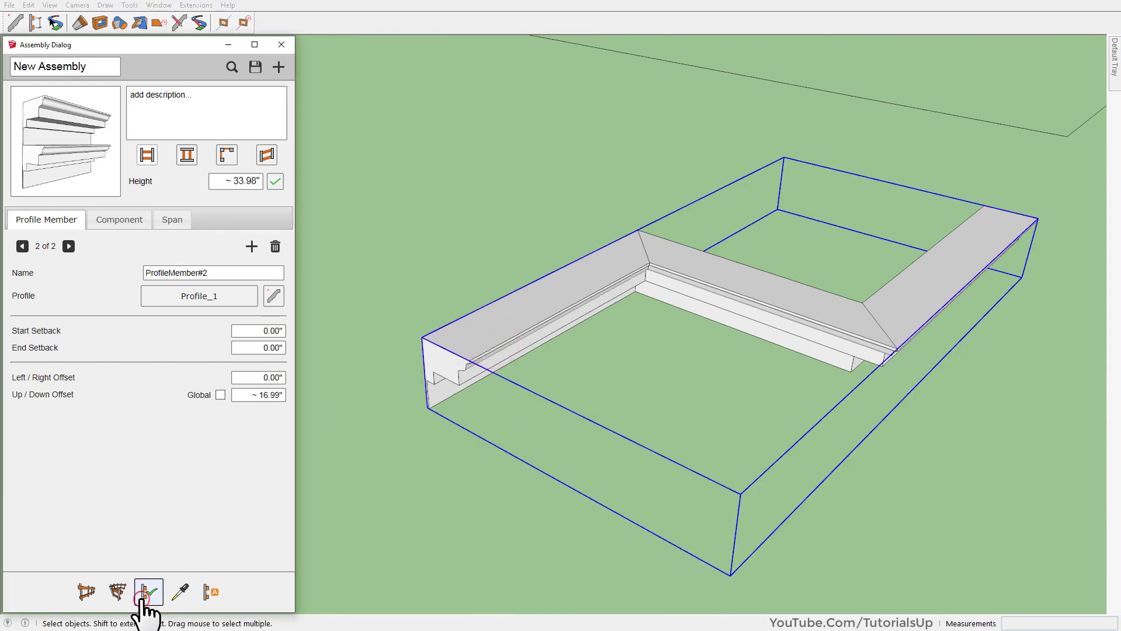
scroll(460, 333, up, 3)
mouse_move(461, 333)
middle_down()
mouse_move(681, 249)
mouse_move(518, 245)
mouse_move(453, 265)
mouse_move(468, 248)
middle_up()
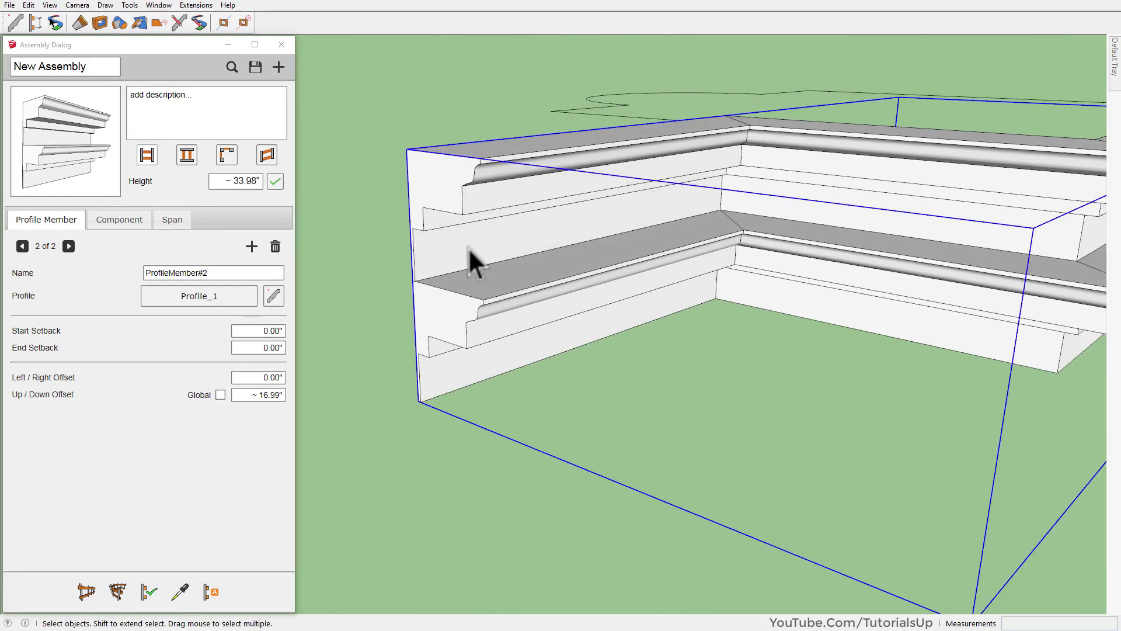
- Capture a new profile Profile_2 from the rounded moulding face, anchored Top-Left
click(274, 296)
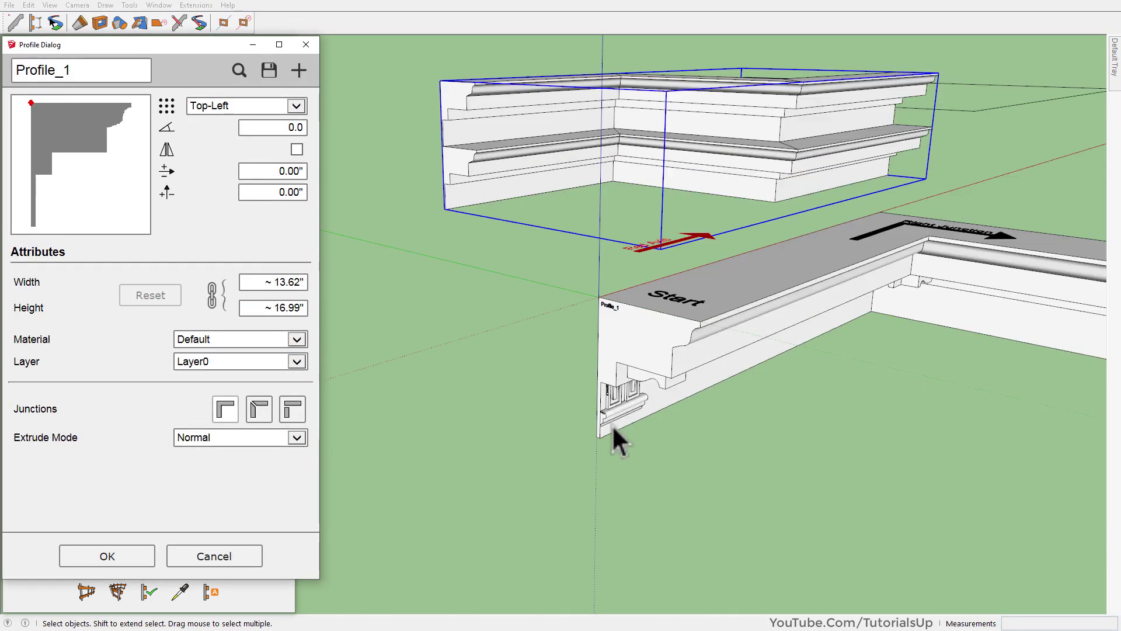
click(598, 373)
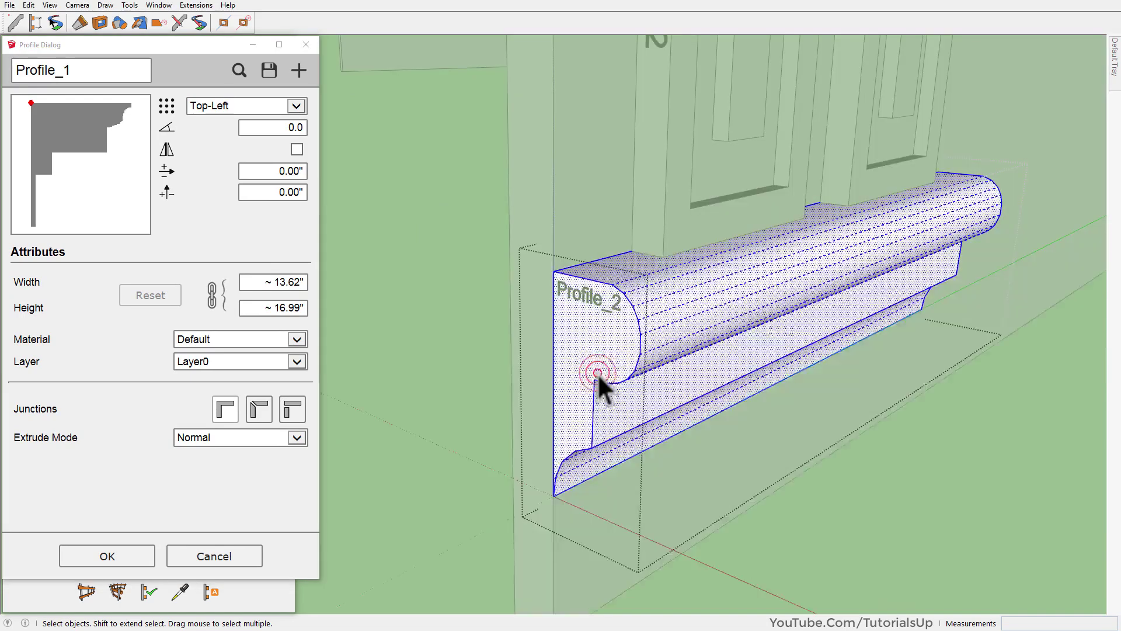
click(300, 73)
text(Profile_2)
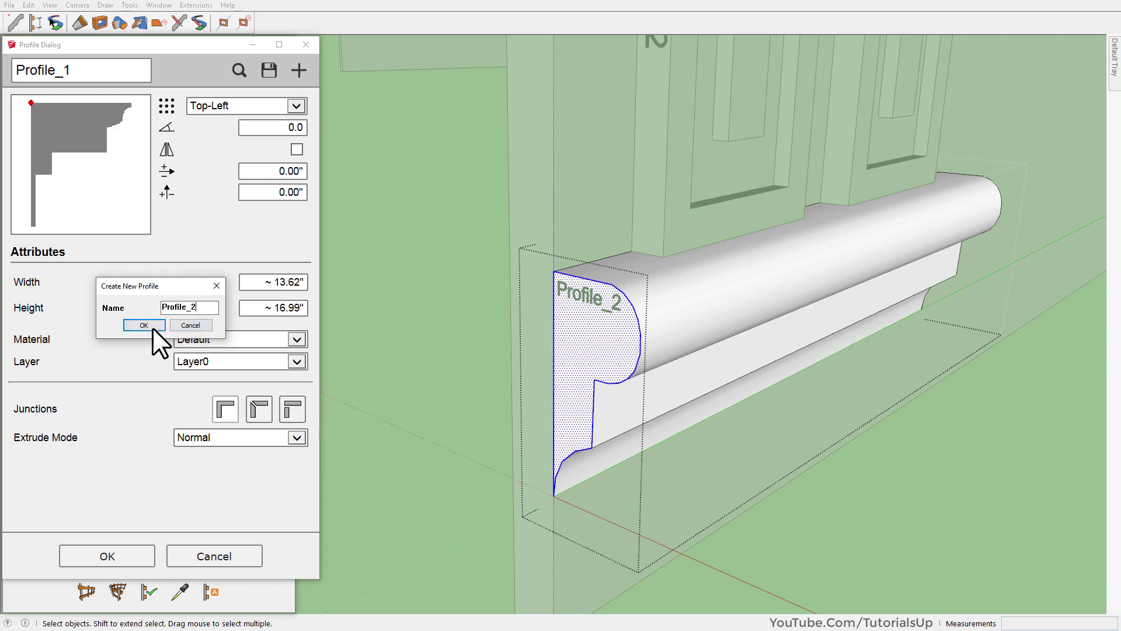
click(152, 328)
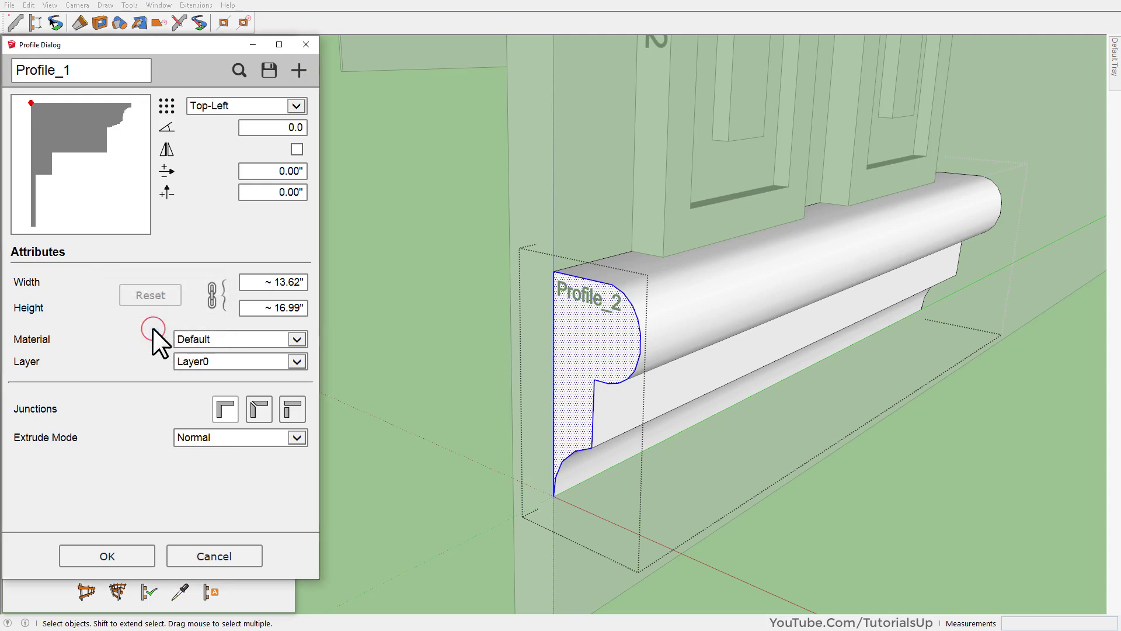
click(295, 107)
click(238, 63)
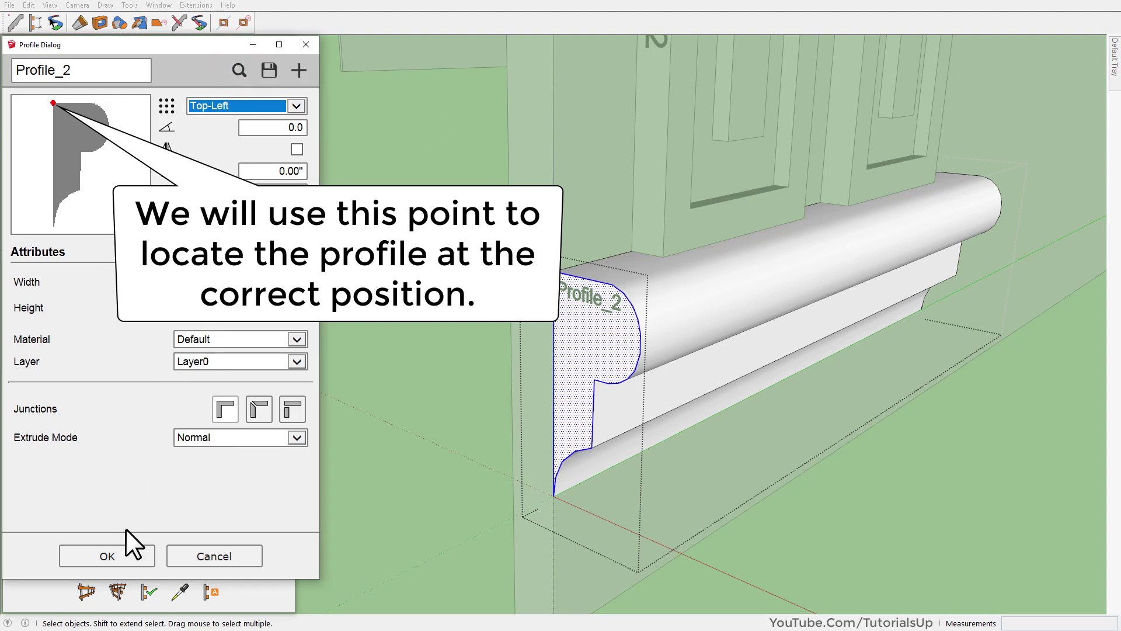
click(126, 557)
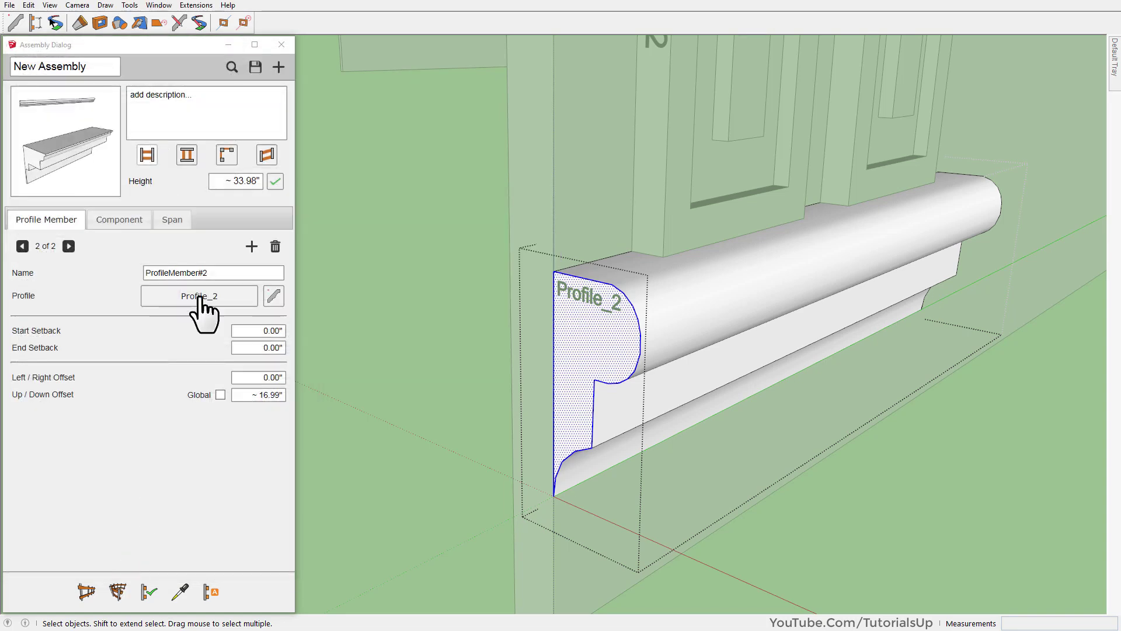
- Rename the second member to Profile_2
triple_click(228, 273)
text(Profil)
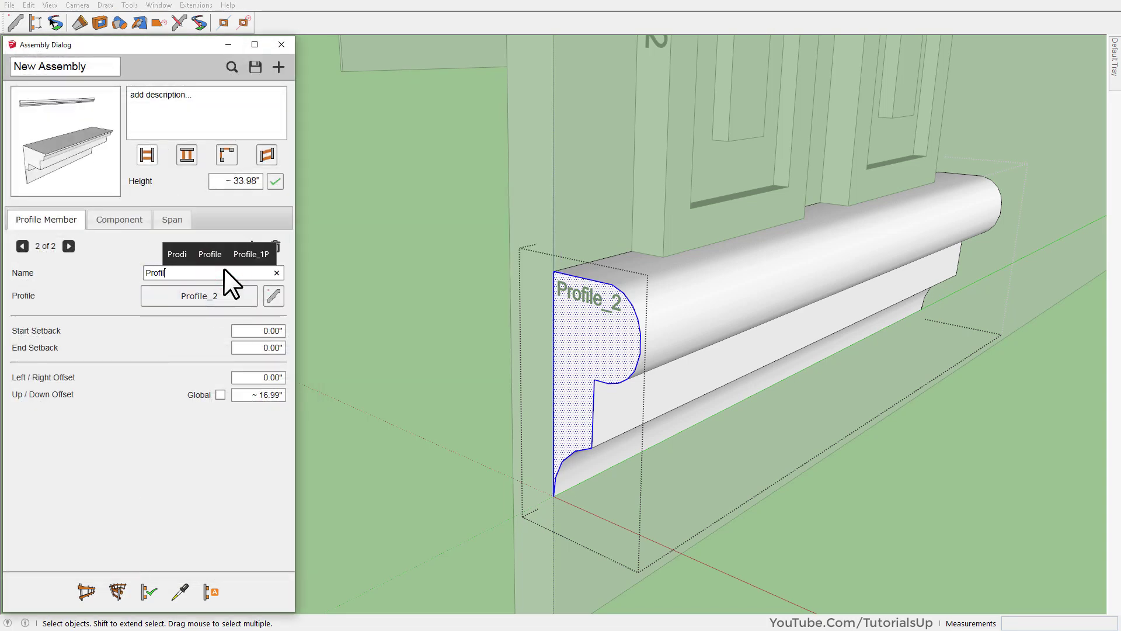
text(e_2)
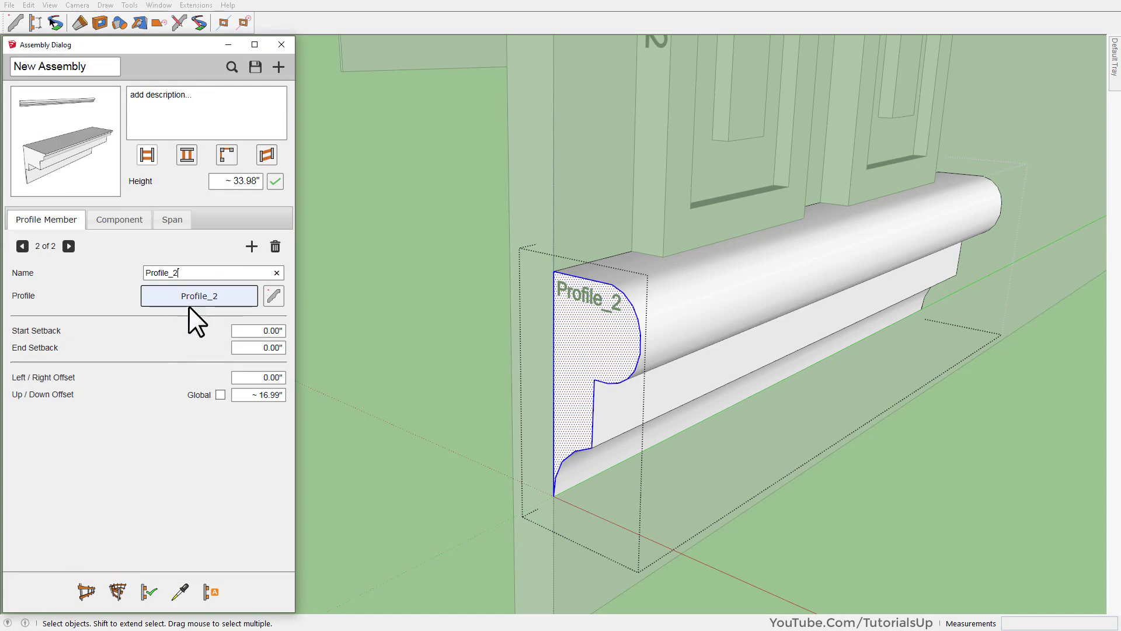
scroll(566, 540, down, 3)
scroll(514, 533, down, 2)
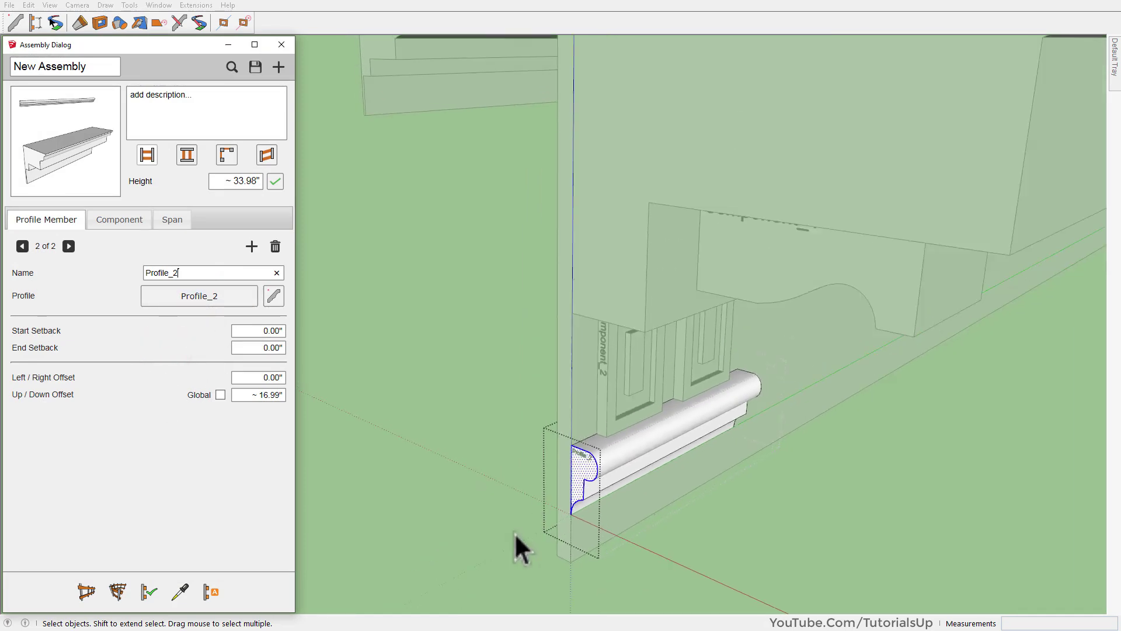
- Select the assembly and rebuild it to show the Profile_2 moulding
click(386, 496)
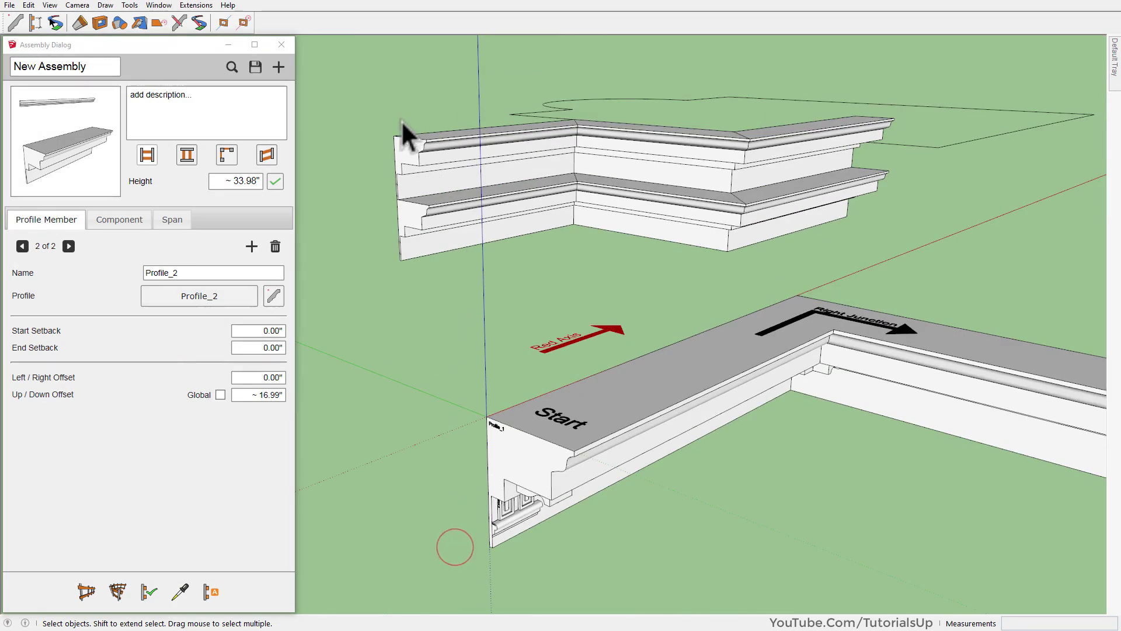
scroll(402, 120, up, 5)
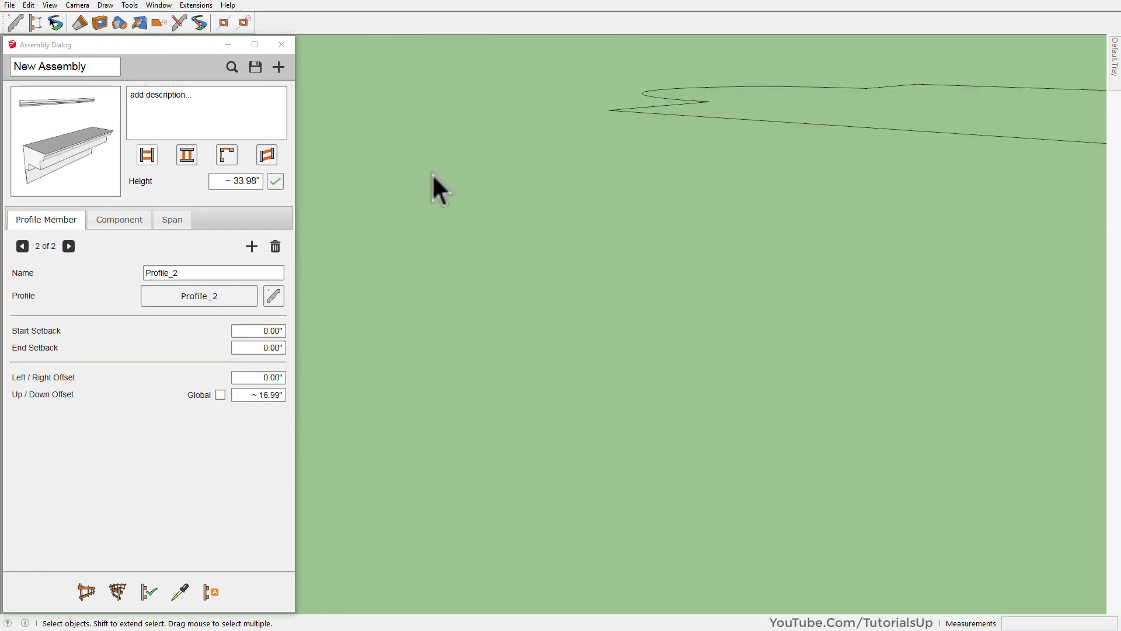
click(530, 450)
click(151, 591)
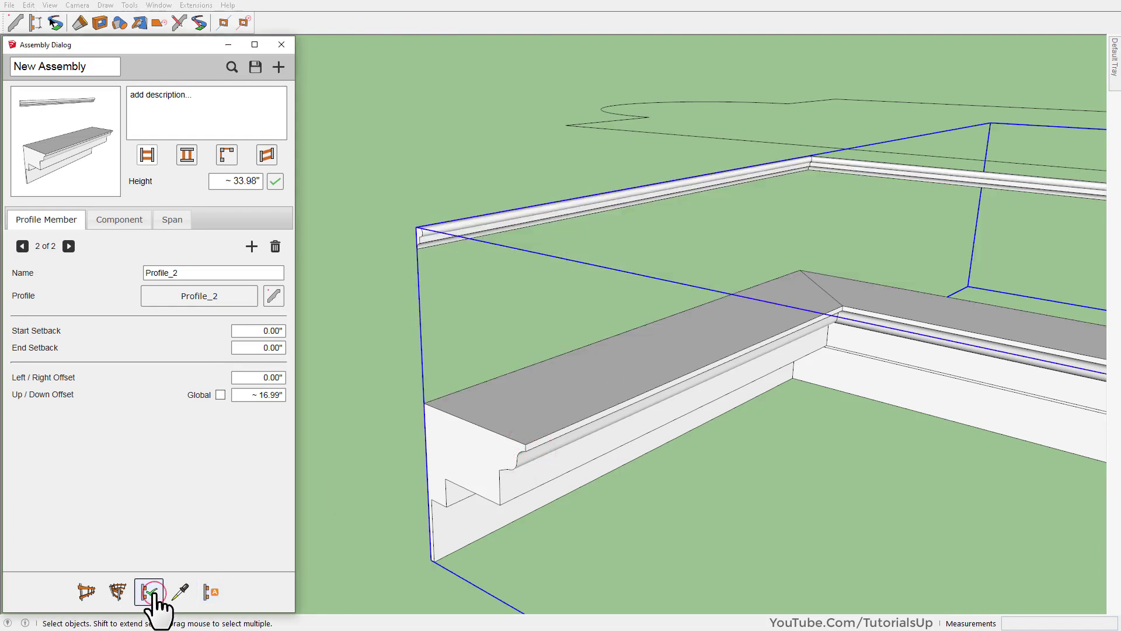
scroll(432, 236, up, 2)
mouse_move(436, 245)
middle_down()
mouse_move(518, 283)
mouse_move(493, 471)
middle_up()
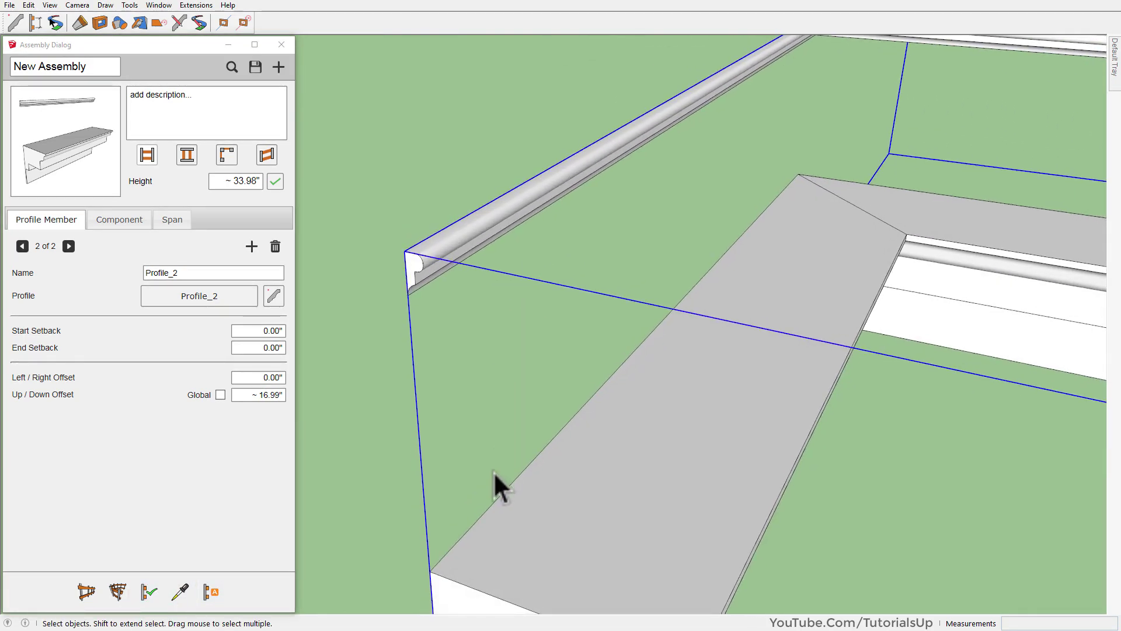
click(253, 395)
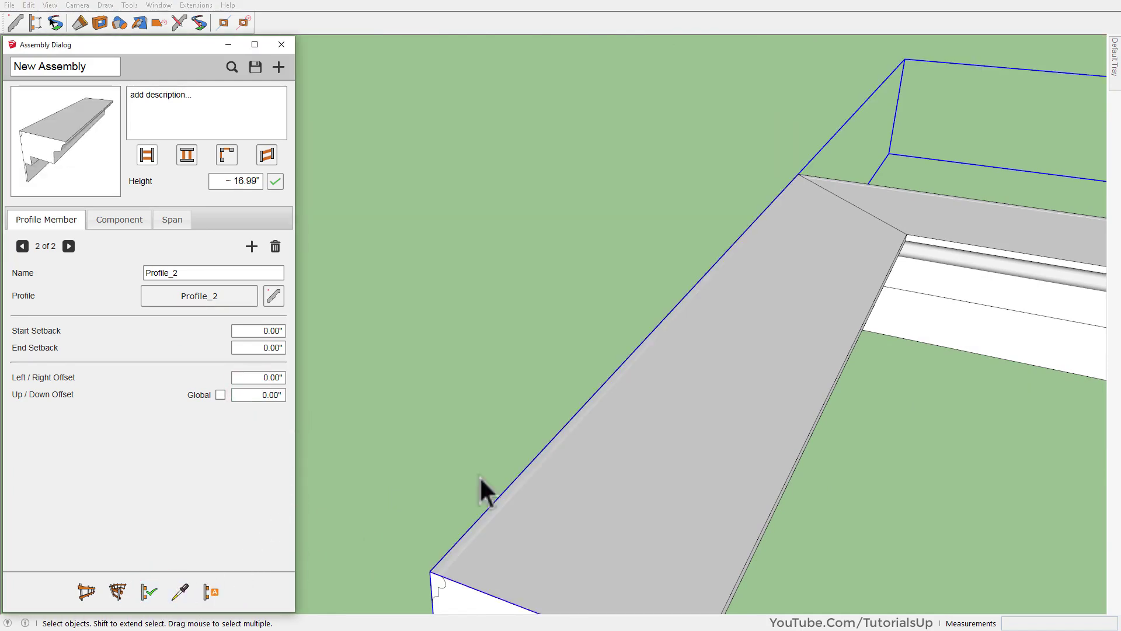
- Dimension the 13.55" drop from Profile_1's top corner to the Profile_2 moulding
middle_drag(479, 475, 518, 416)
scroll(514, 455, up, 3)
middle_drag(510, 502, 430, 200)
scroll(490, 403, down, 2)
scroll(427, 199, down, 1)
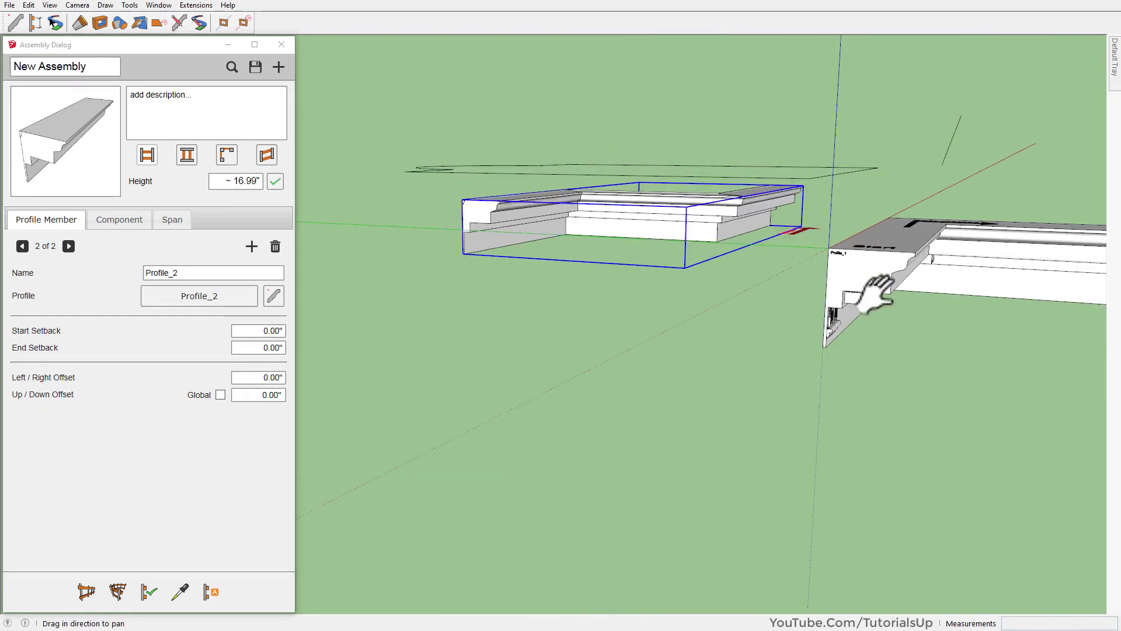
scroll(818, 292, up, 3)
mouse_move(818, 292)
middle_down()
mouse_move(733, 263)
mouse_move(655, 306)
mouse_move(670, 321)
mouse_move(635, 210)
mouse_move(640, 161)
middle_up()
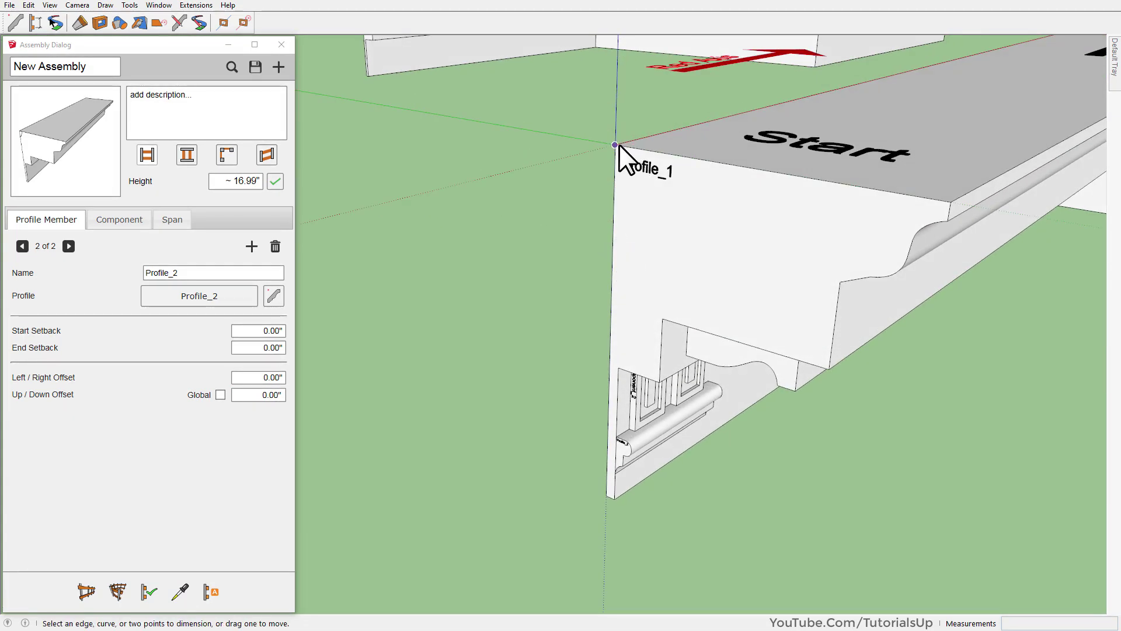
scroll(616, 442, up, 2)
click(615, 432)
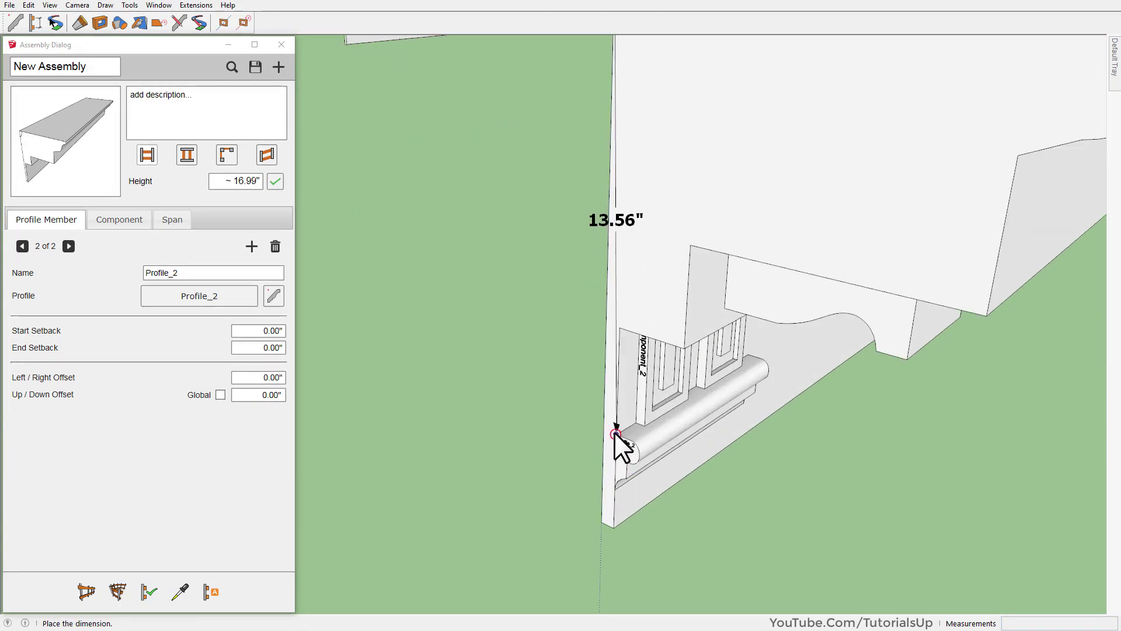
click(549, 373)
scroll(628, 403, down, 3)
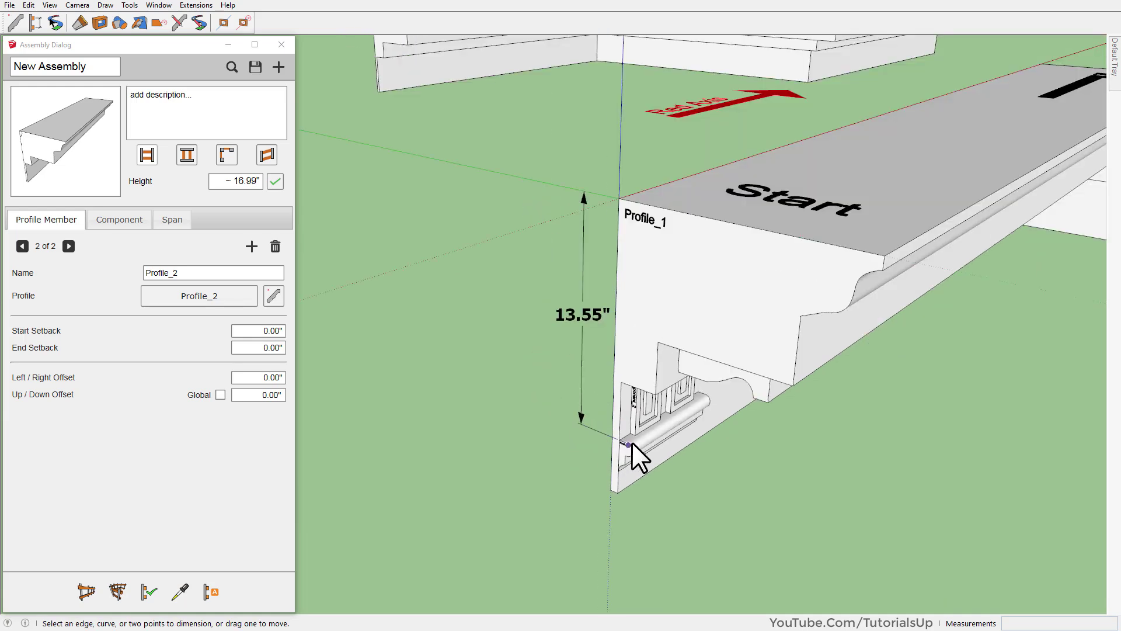
key(space)
key(h)
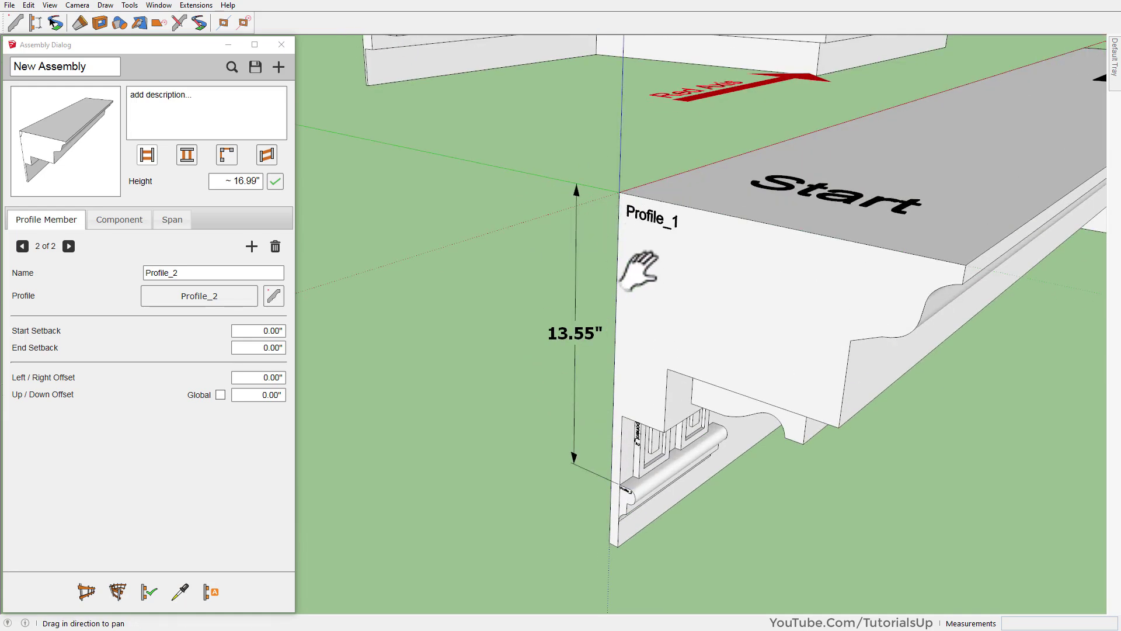
scroll(625, 238, down, 2)
scroll(488, 105, down, 3)
scroll(538, 281, up, 5)
drag(544, 357, 551, 318)
scroll(551, 317, up, 1)
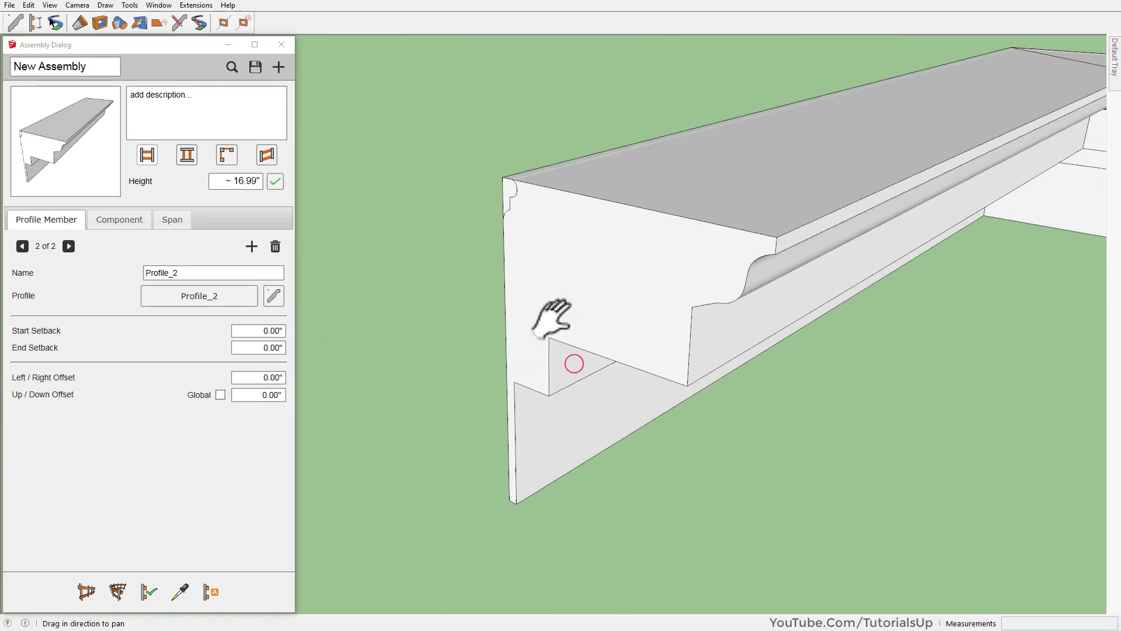
key(space)
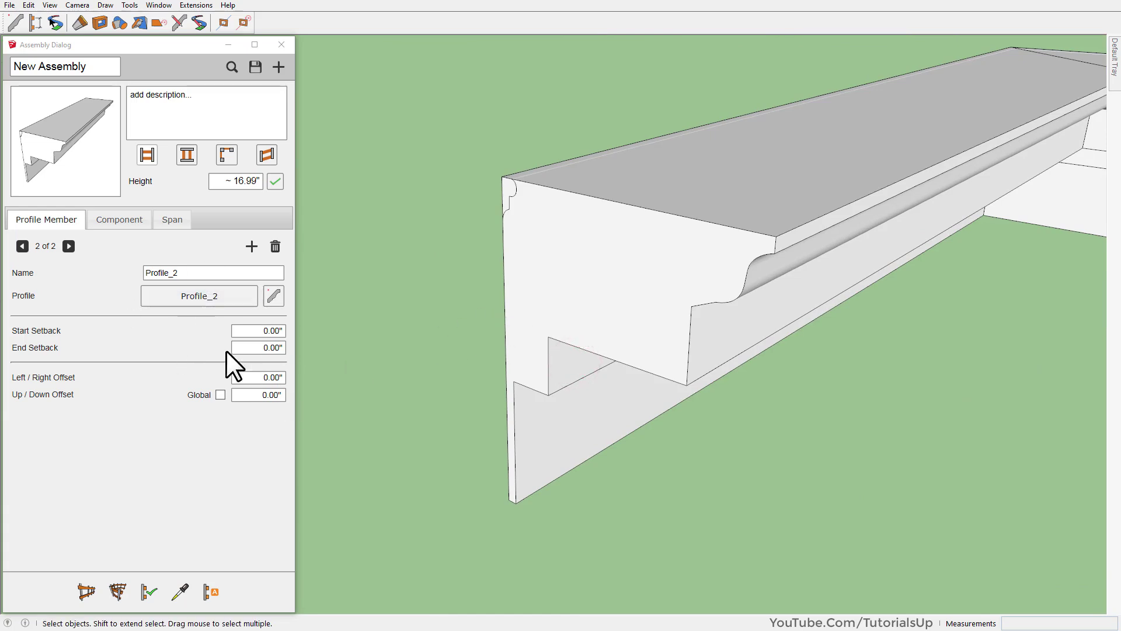
- Set Profile_2's up/down offset to -13.55" and rebuild the assembly
click(261, 396)
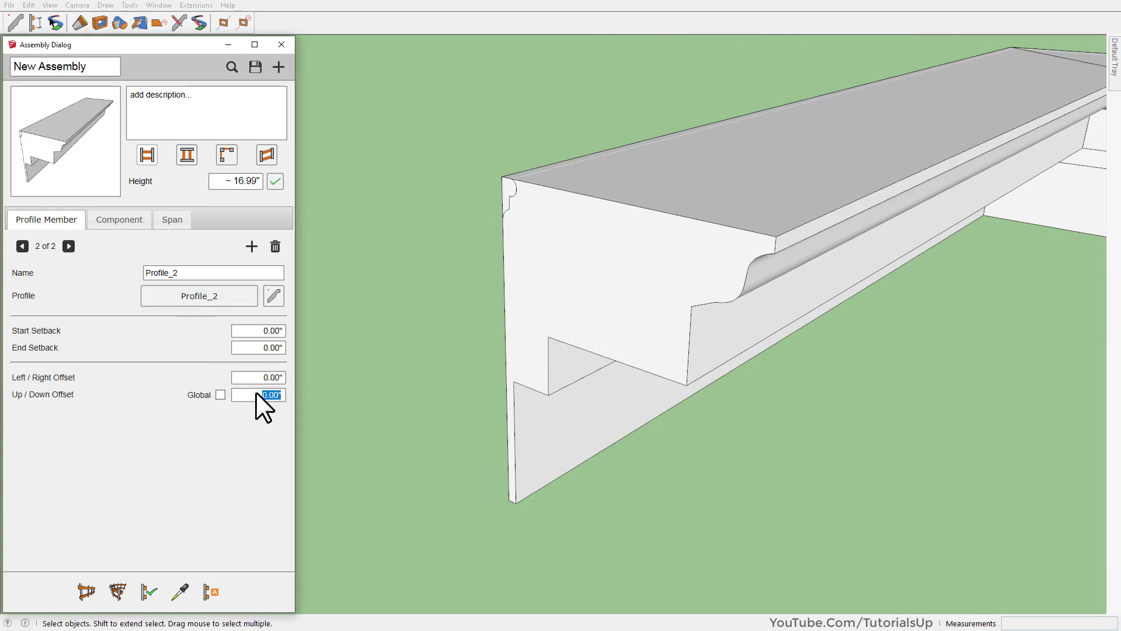
text(-13.55)
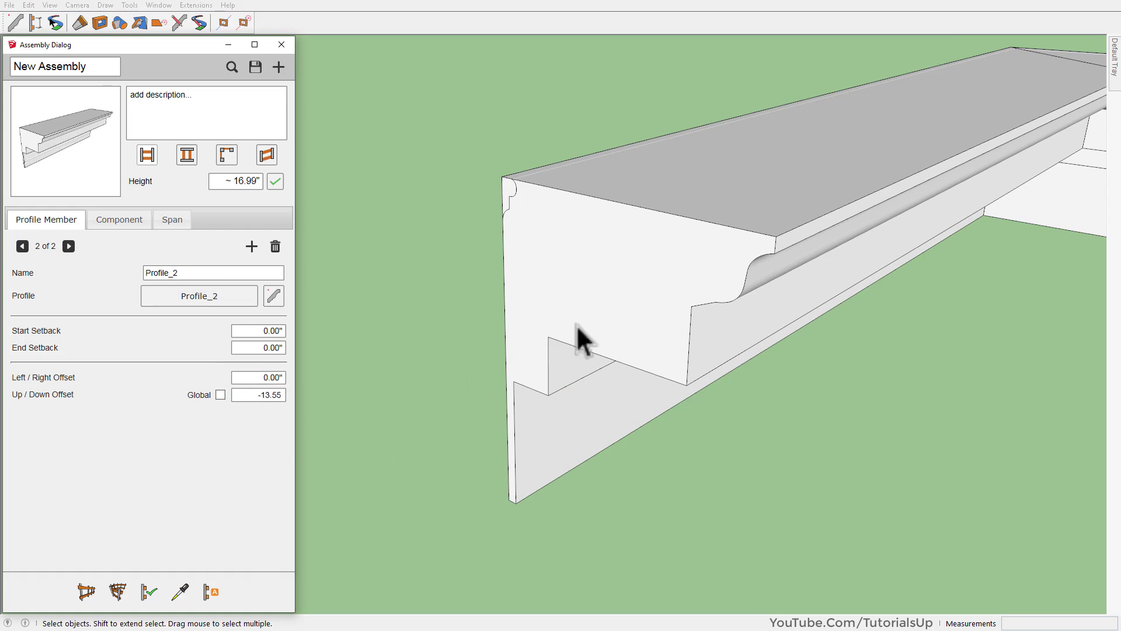
click(626, 289)
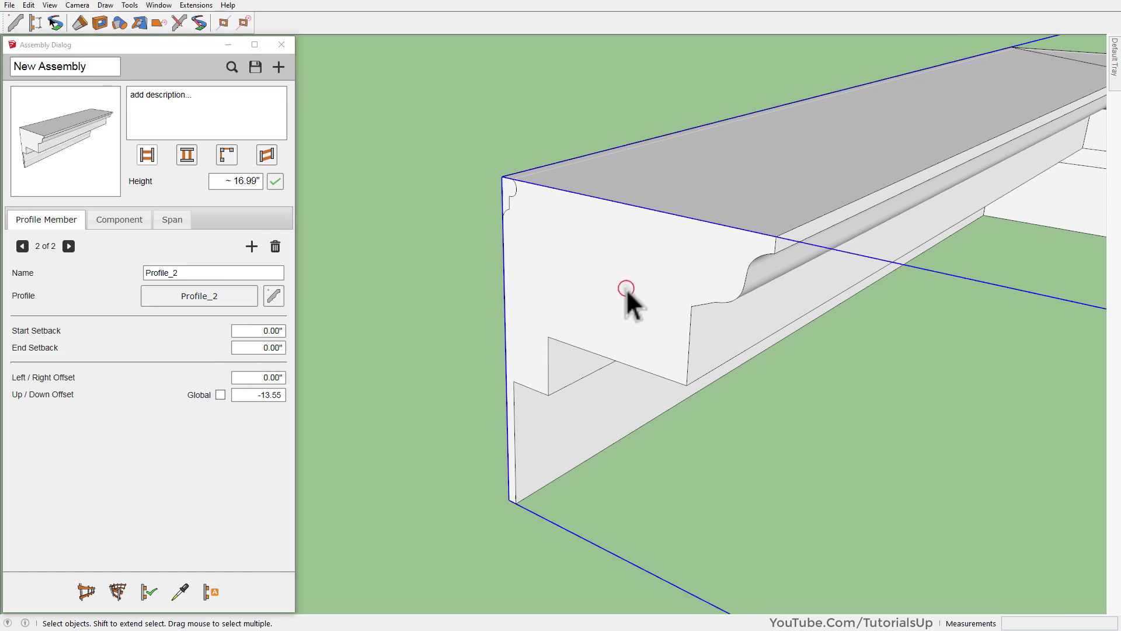
click(150, 591)
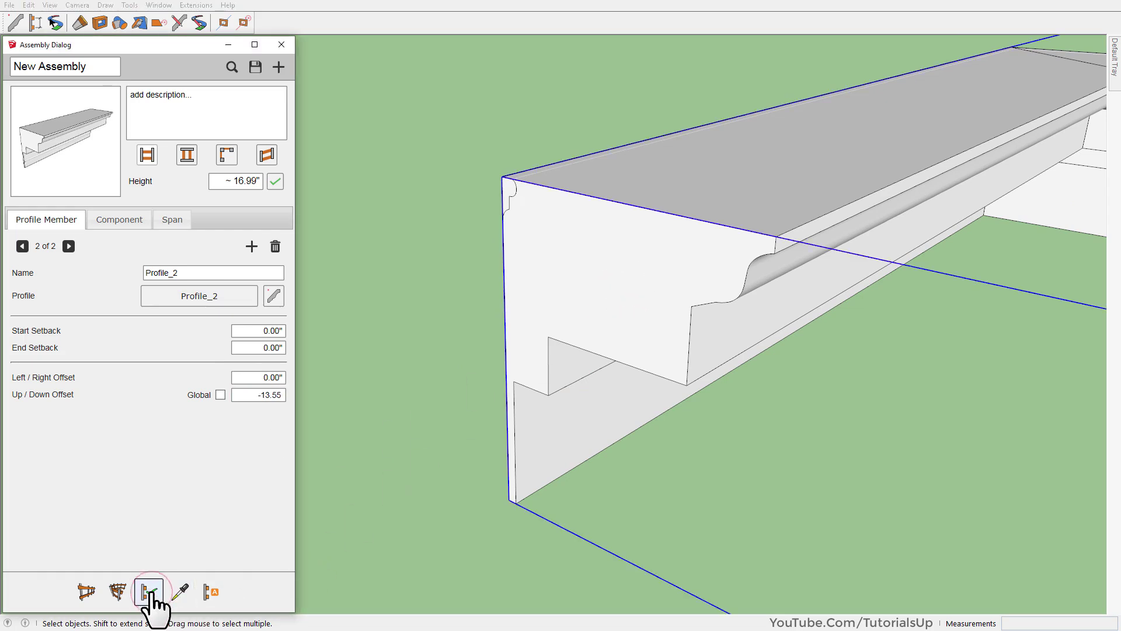
scroll(520, 470, up, 3)
- Measure the gap from the wall edge to the moulding with the Tape Measure
scroll(517, 469, up, 3)
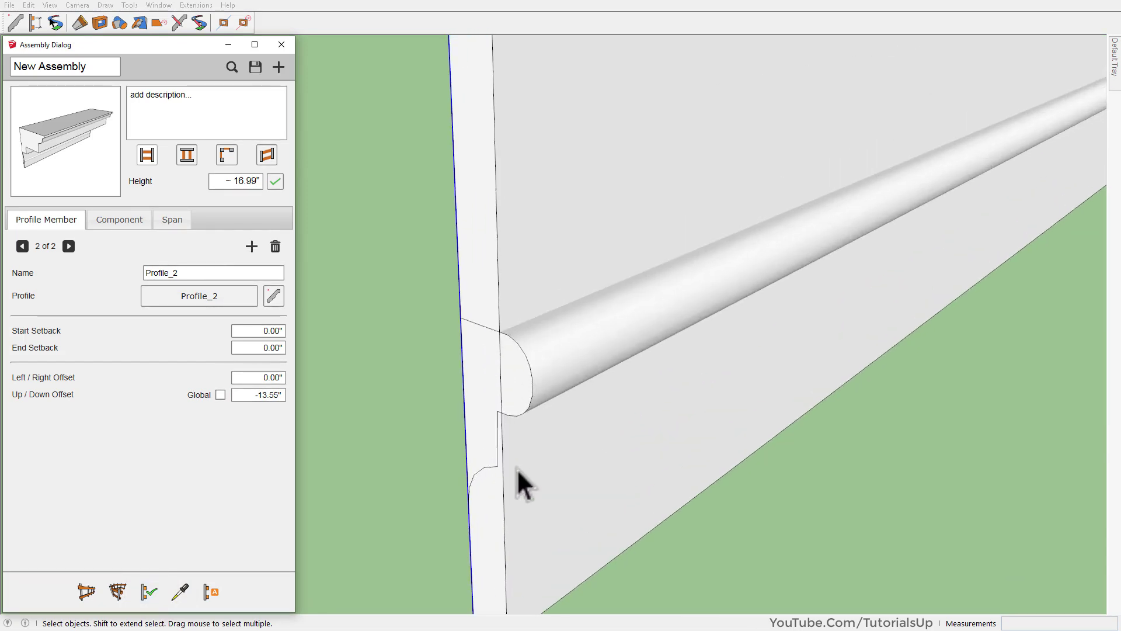
mouse_move(517, 468)
middle_down()
mouse_move(600, 488)
mouse_move(583, 489)
middle_up()
key(t)
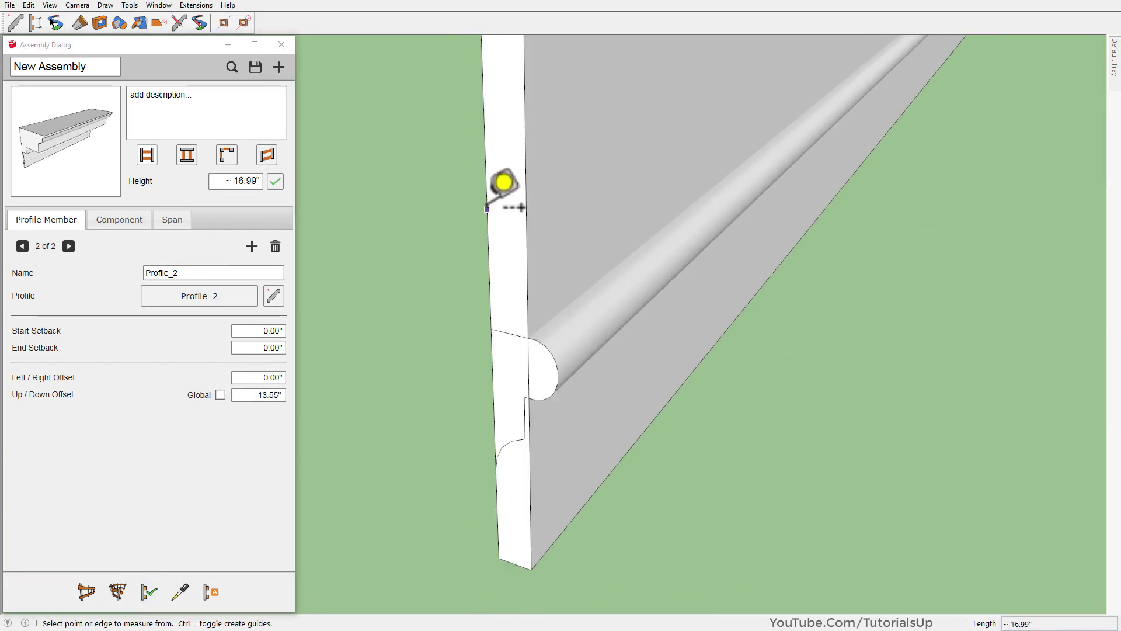
click(487, 209)
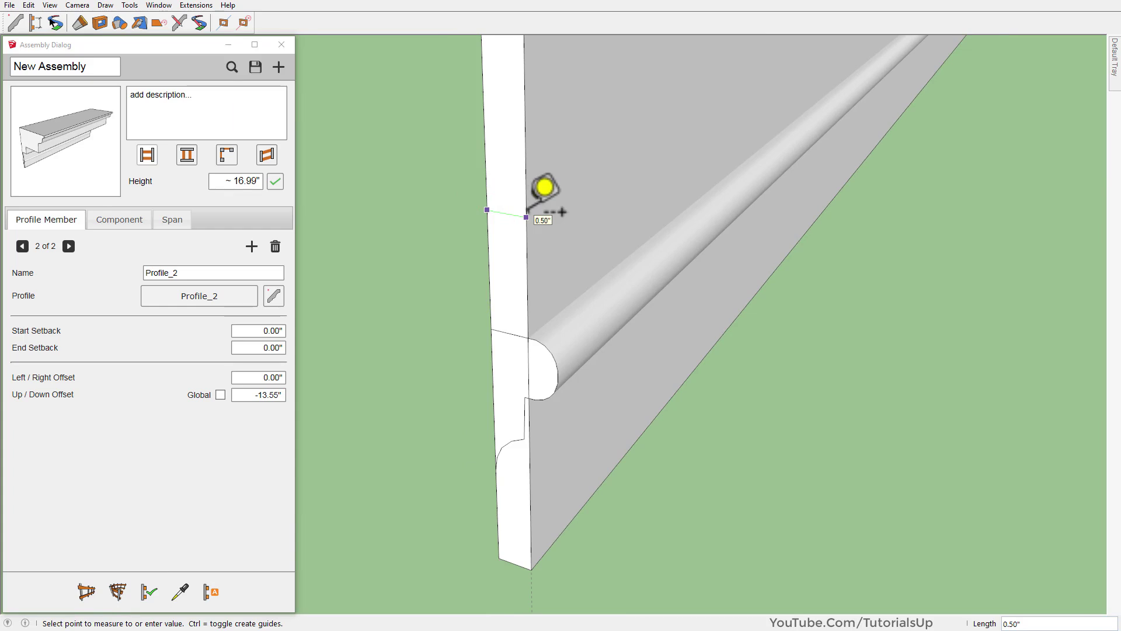
key(space)
middle_drag(569, 368, 531, 458)
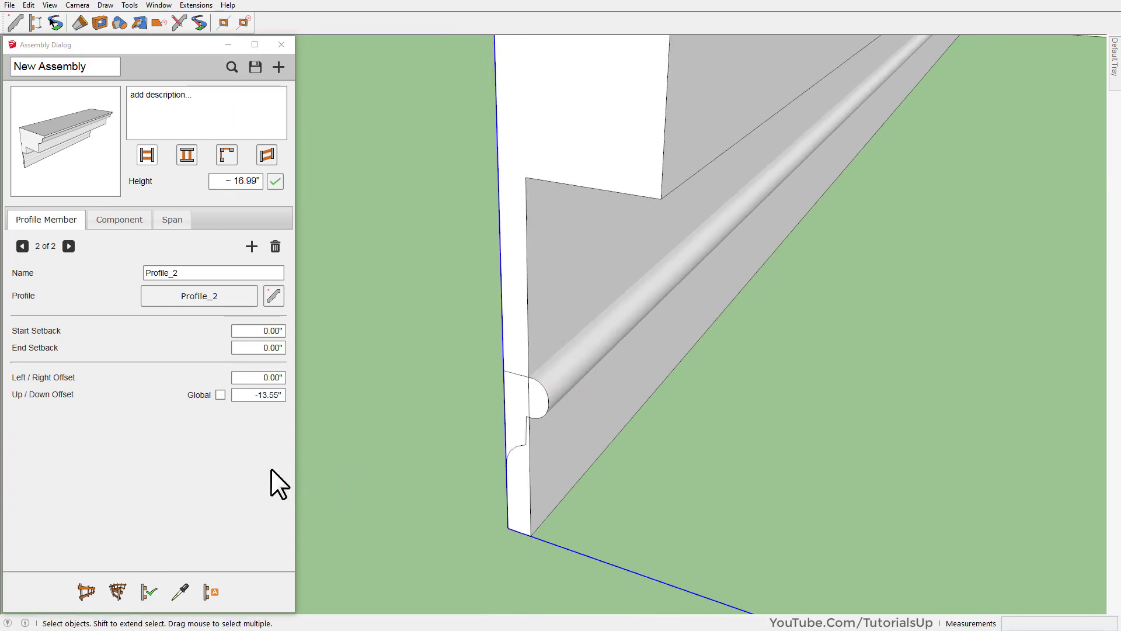
- Set Profile_2's Left/Right Offset to 0.5" and rebuild the assembly
click(264, 377)
text(.5)
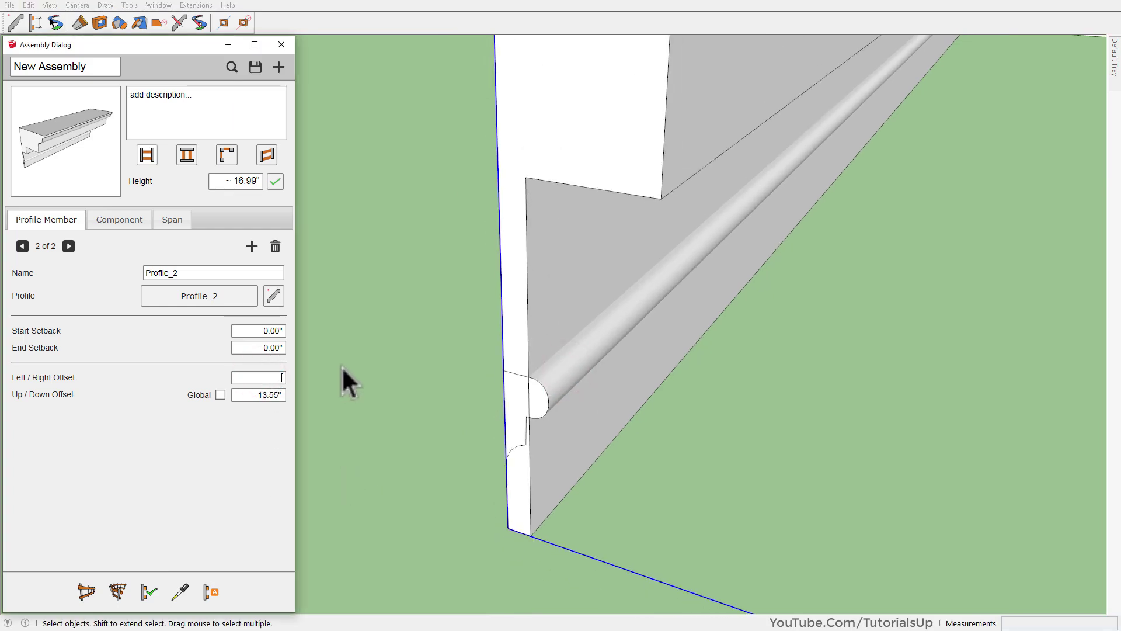
click(150, 593)
scroll(418, 463, down, 5)
mouse_move(460, 500)
middle_down()
mouse_move(433, 248)
mouse_move(343, 256)
middle_up()
scroll(701, 283, down, 3)
shift+middle_drag(701, 283, 388, 275)
scroll(461, 359, up, 5)
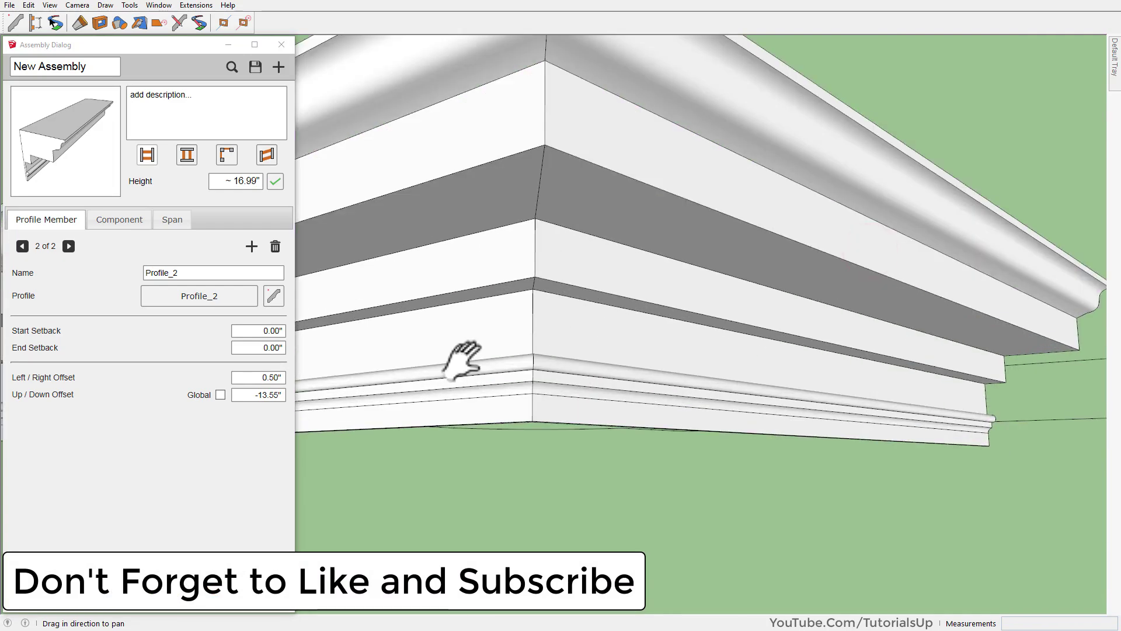
mouse_move(461, 360)
middle_down()
mouse_move(531, 333)
mouse_move(591, 50)
mouse_move(576, 370)
middle_up()
scroll(575, 289, down, 3)
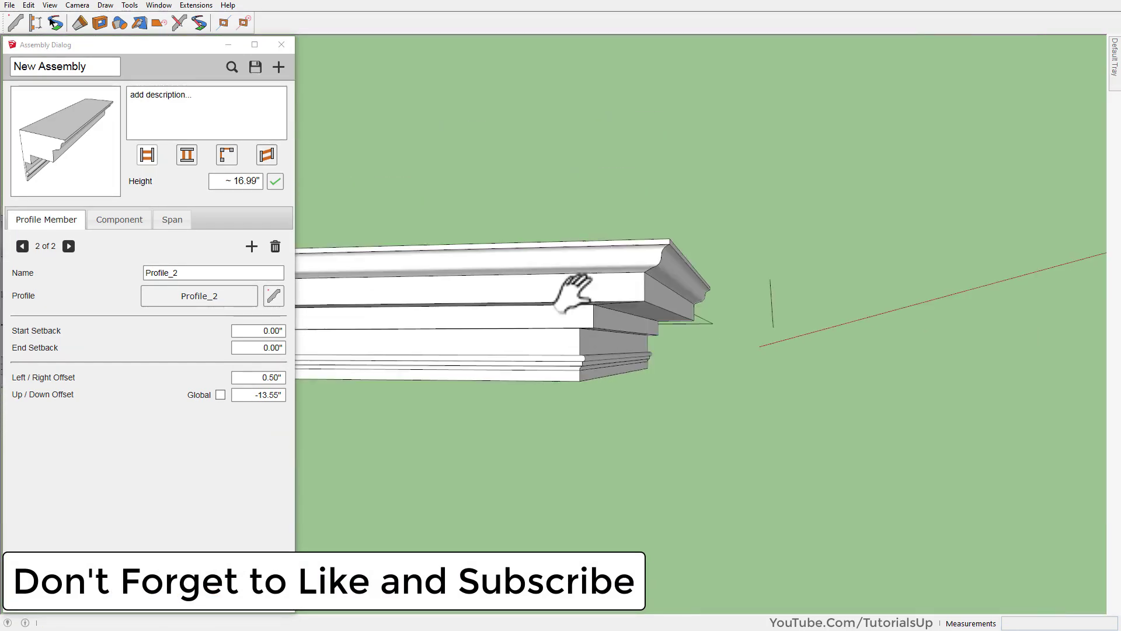
scroll(575, 289, down, 2)
middle_drag(575, 289, 545, 345)
scroll(601, 233, down, 5)
mouse_move(601, 233)
middle_down()
mouse_move(521, 431)
mouse_move(509, 371)
middle_up()
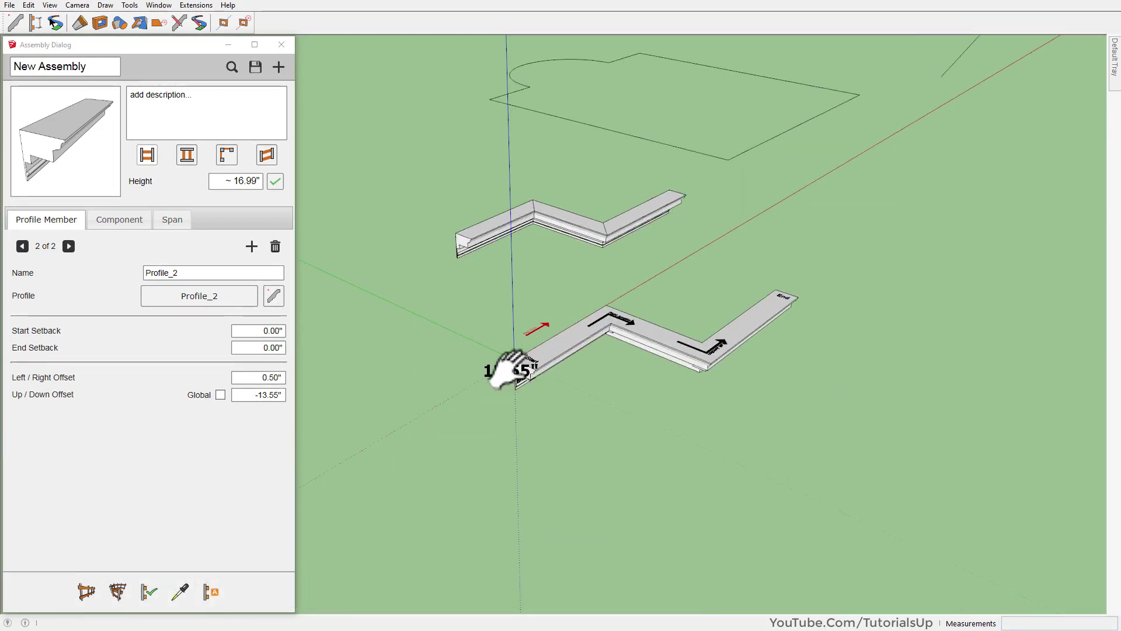
scroll(508, 371, up, 5)
scroll(538, 426, up, 3)
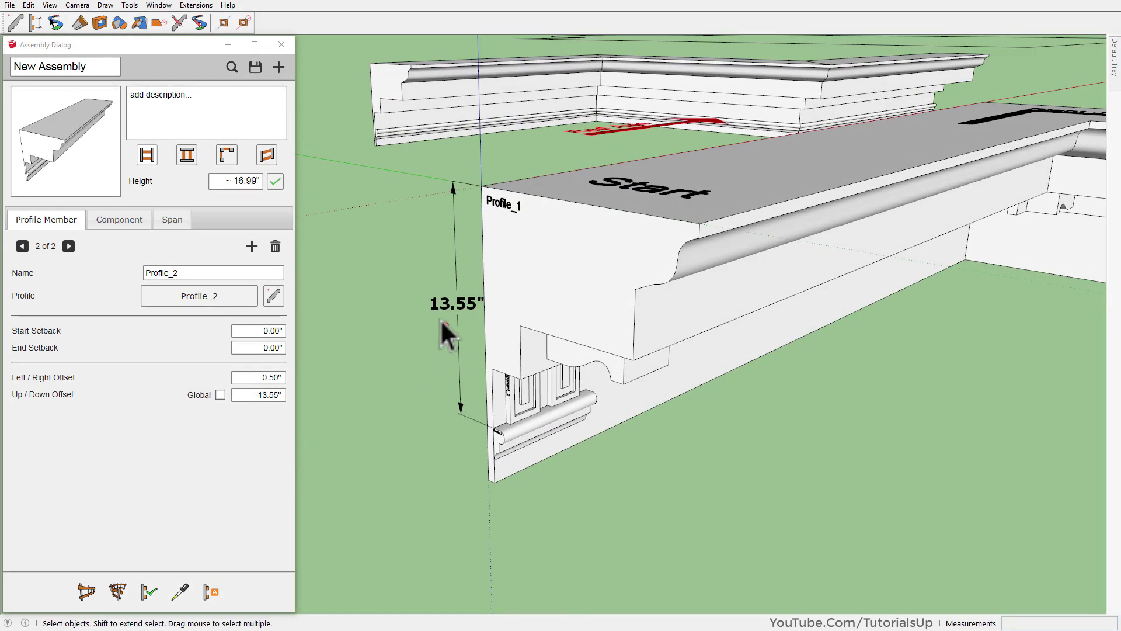
scroll(544, 386, up, 3)
mouse_move(544, 387)
middle_down()
mouse_move(539, 243)
mouse_move(614, 187)
mouse_move(576, 293)
mouse_move(664, 343)
mouse_move(493, 458)
middle_up()
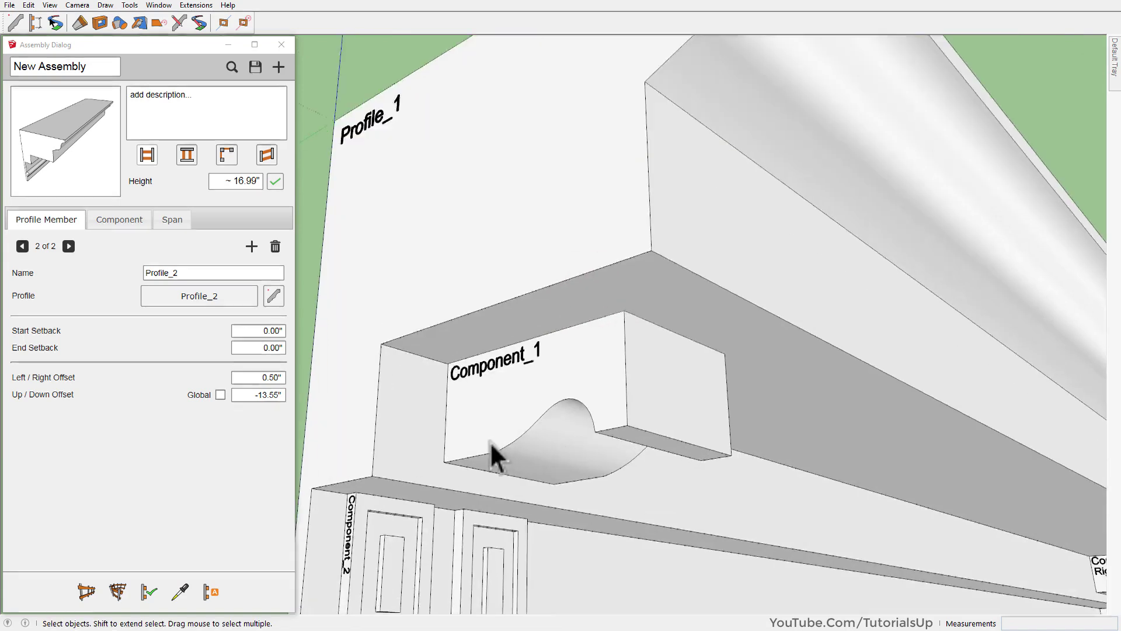
- Make the bracket block's geometry into a component named Component_1
scroll(809, 403, up, 2)
triple_click(608, 440)
scroll(602, 442, up, 2)
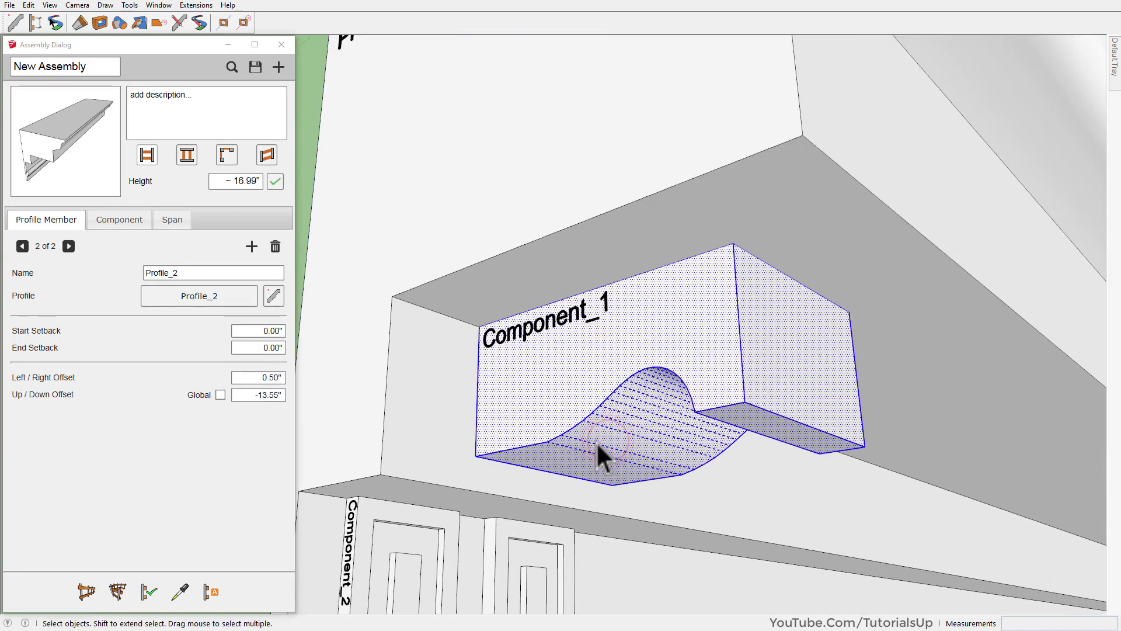
right_click(640, 419)
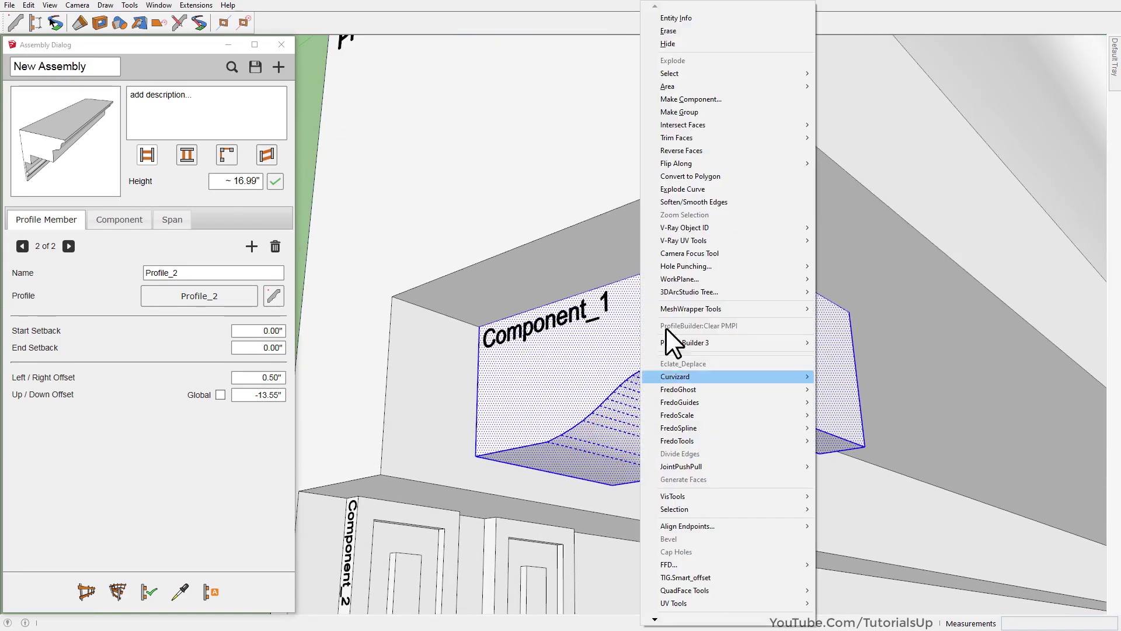
click(722, 103)
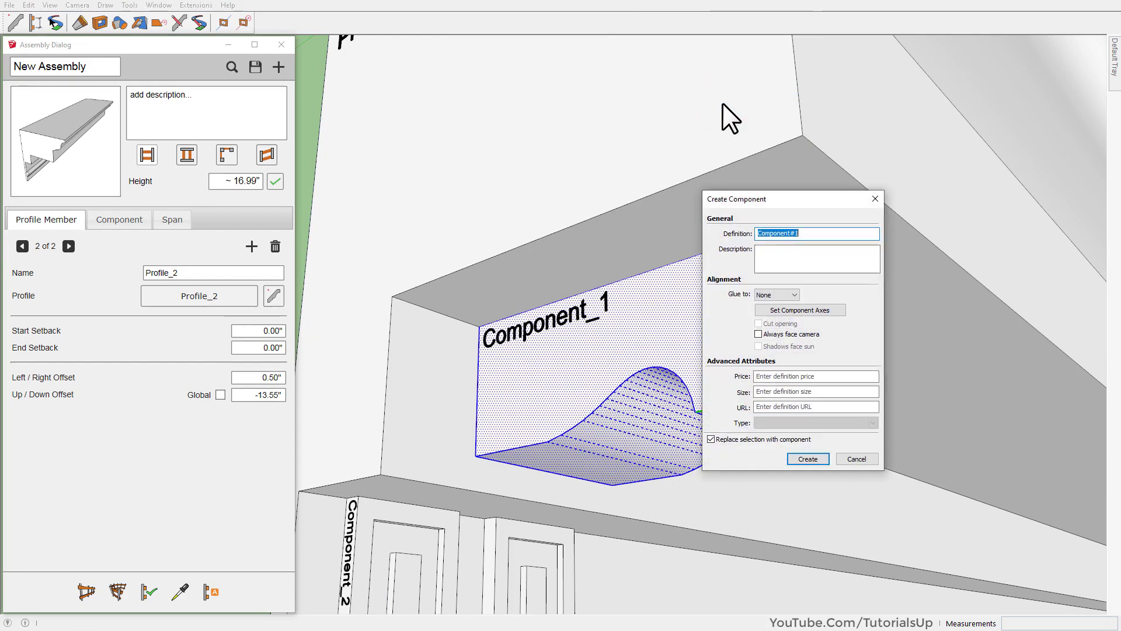
text(Component)
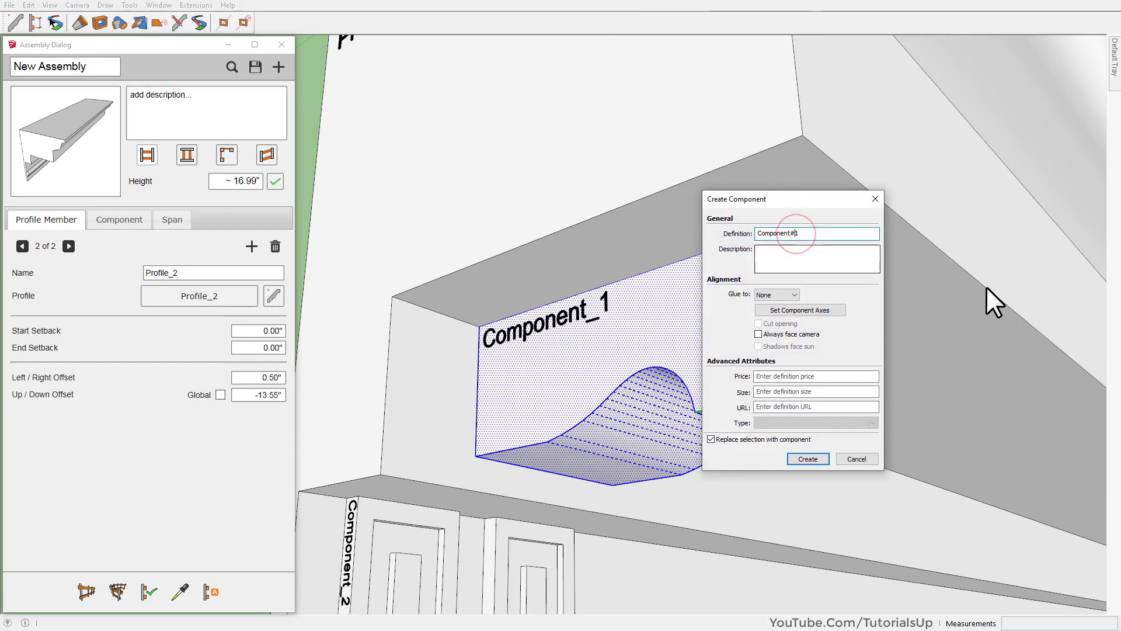
text(_1)
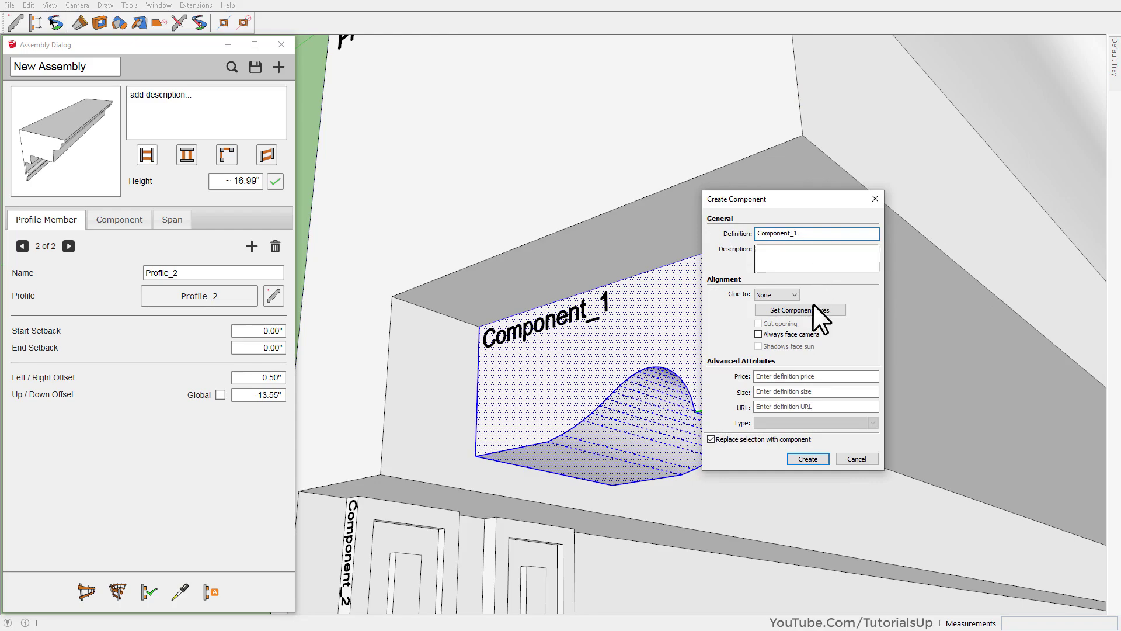
- Set Component_1's origin on the bracket edge, red axis along the path, and create it
click(813, 310)
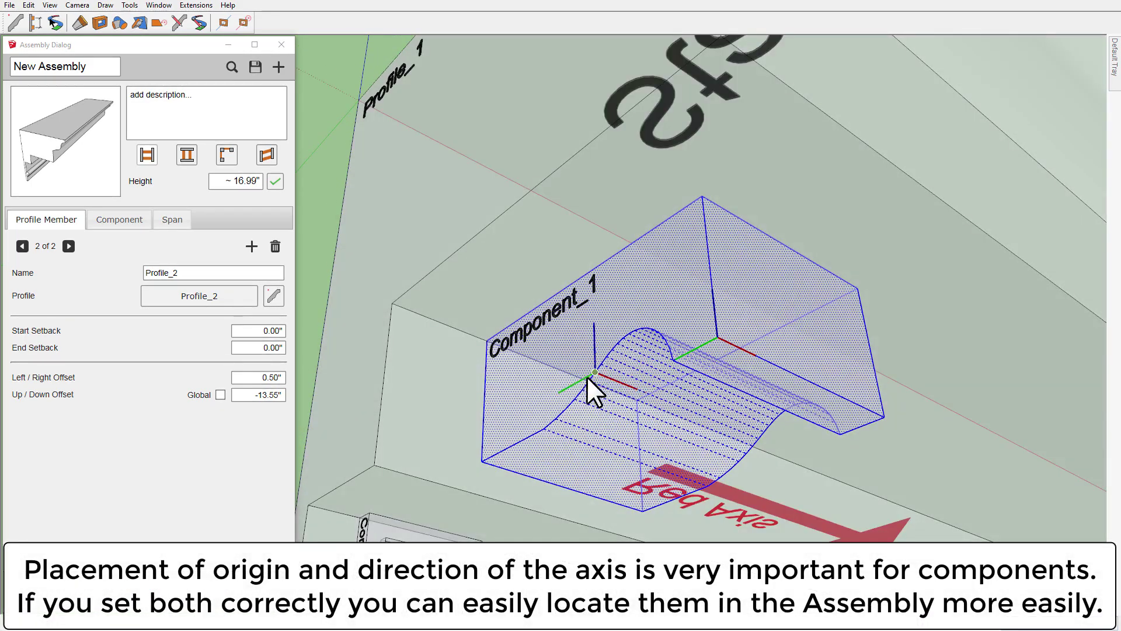
mouse_move(587, 376)
middle_down()
mouse_move(570, 389)
mouse_move(604, 397)
middle_up()
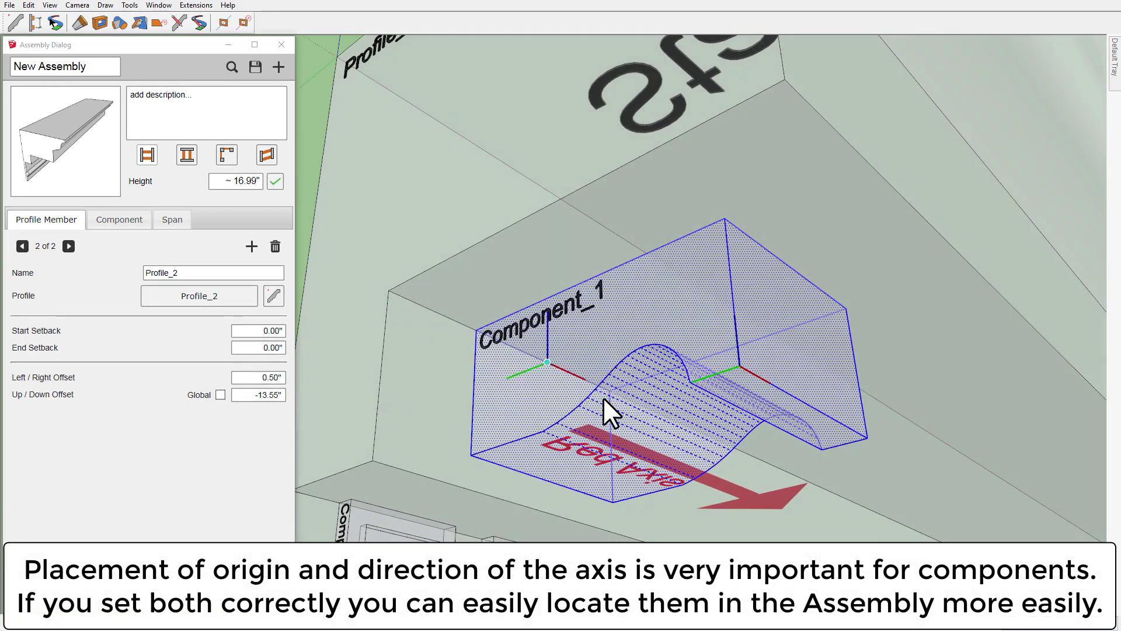
click(549, 367)
click(783, 467)
middle_drag(783, 467, 411, 340)
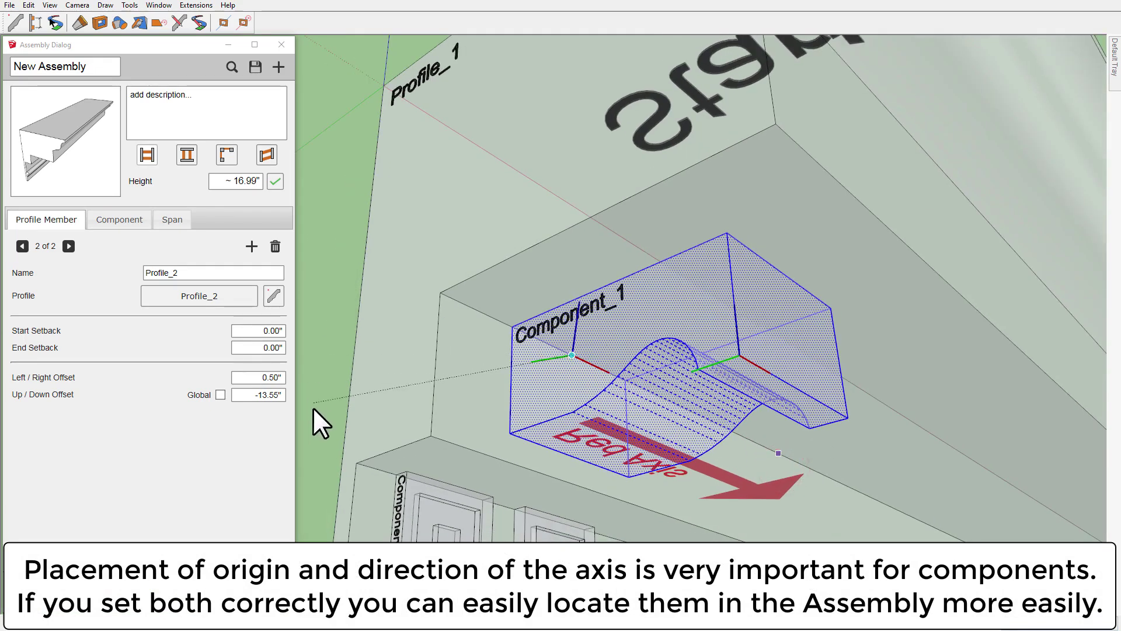
click(315, 456)
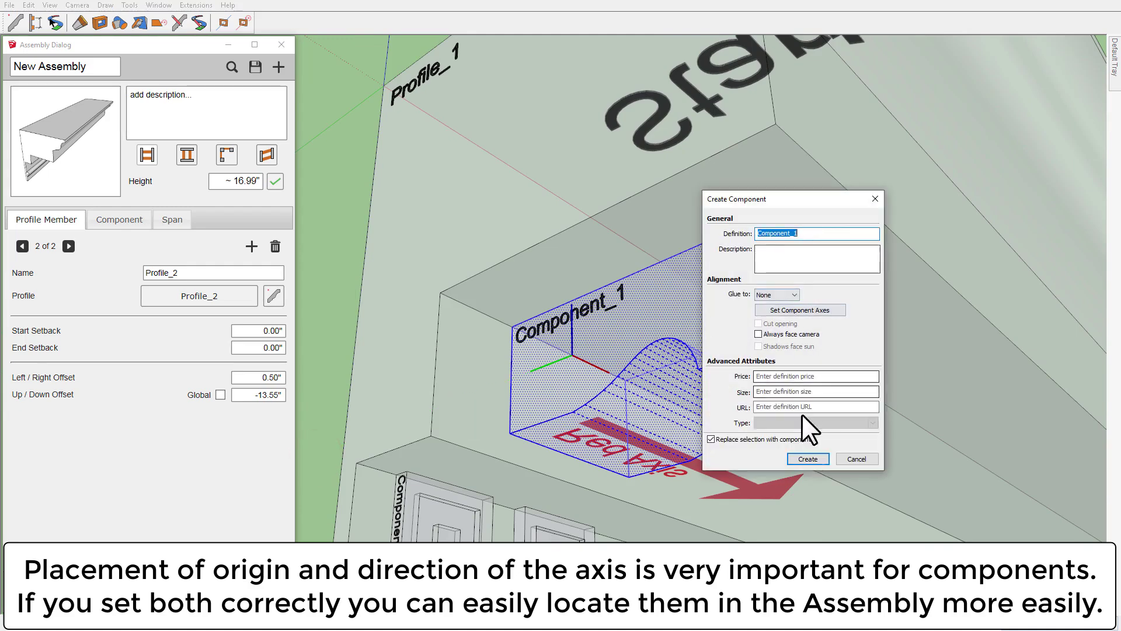
click(812, 456)
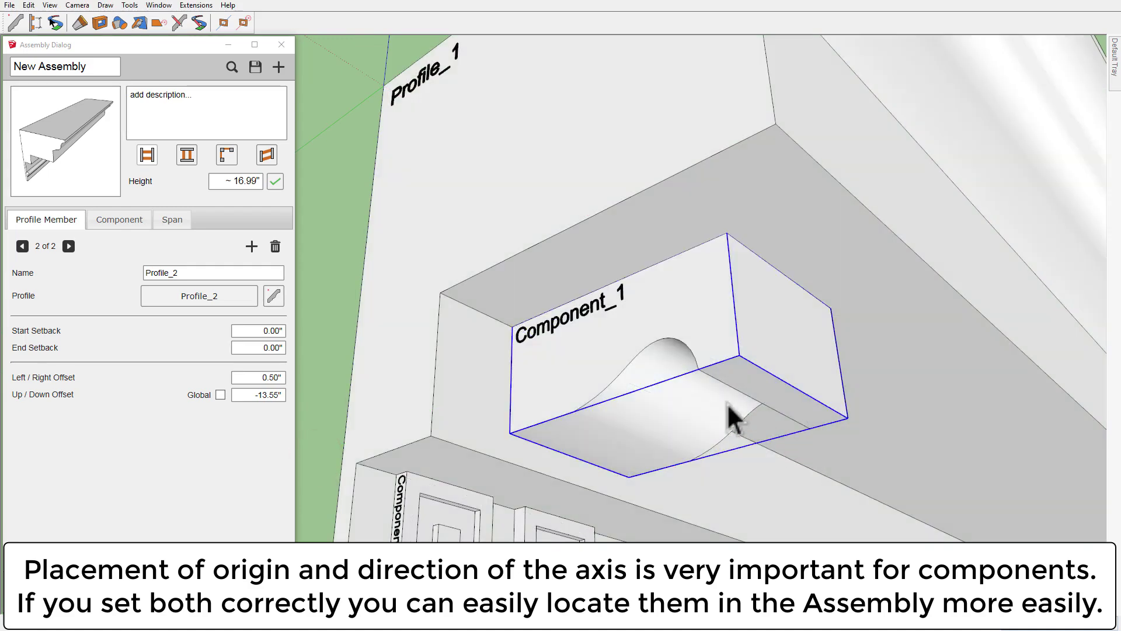
middle_drag(648, 350, 675, 445)
scroll(674, 445, down, 5)
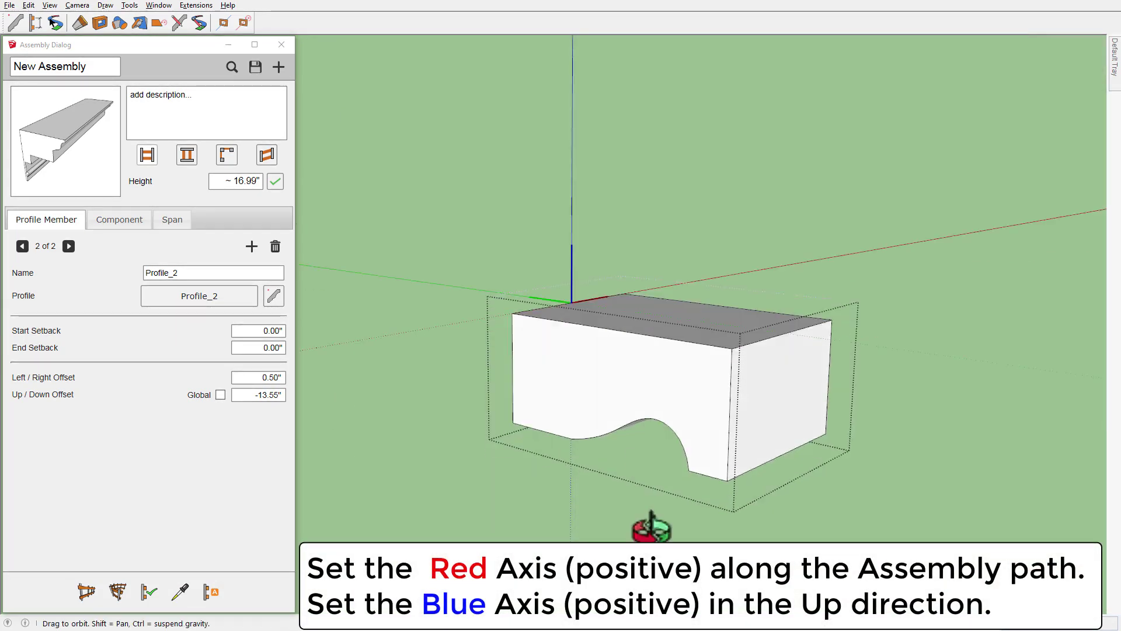
mouse_move(651, 528)
middle_down()
mouse_move(894, 213)
mouse_move(667, 169)
middle_up()
scroll(566, 193, up, 5)
mouse_move(567, 193)
middle_down()
mouse_move(746, 271)
mouse_move(546, 233)
mouse_move(595, 288)
middle_up()
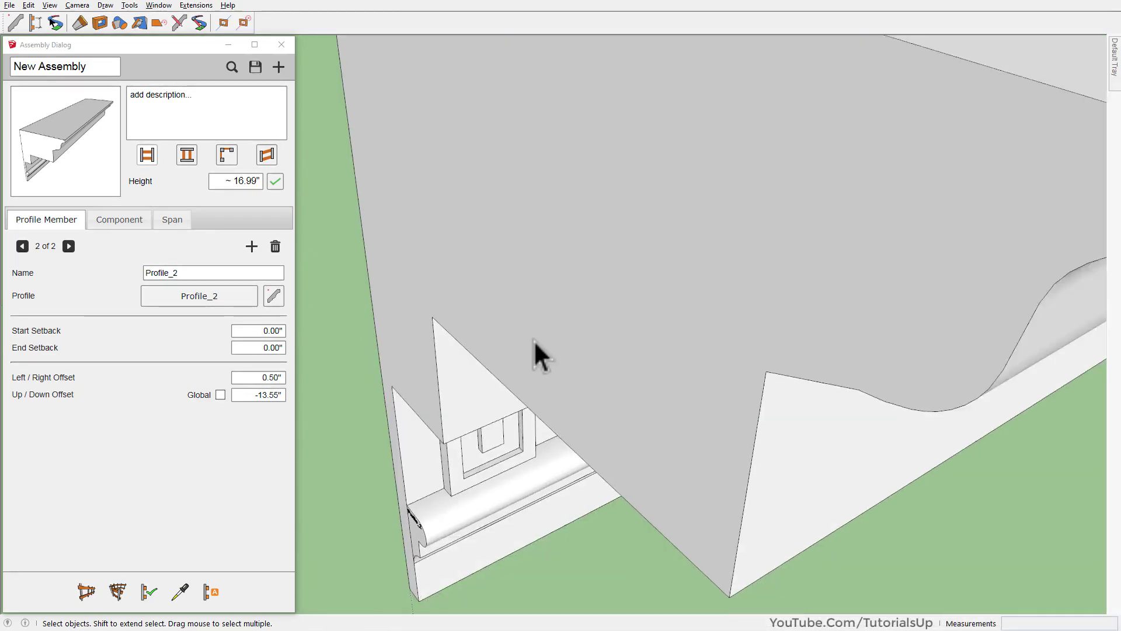
- Deselect the Component_1 bracket and show the assembly's empty Component page
mouse_move(534, 340)
middle_down()
mouse_move(550, 216)
mouse_move(638, 256)
middle_up()
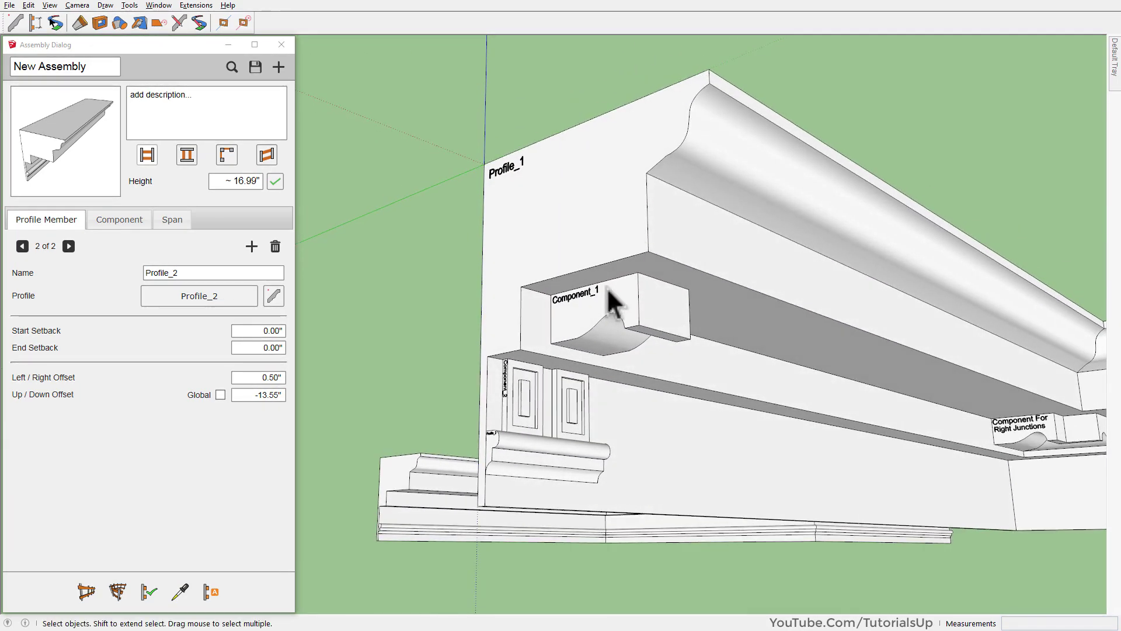
click(622, 306)
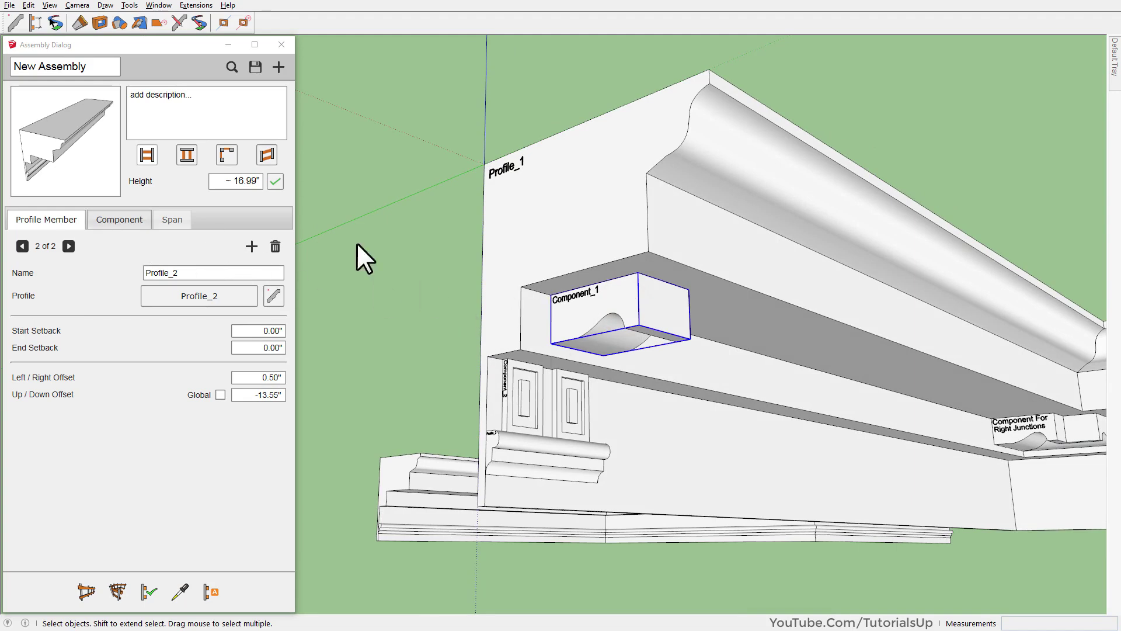
click(368, 273)
click(128, 225)
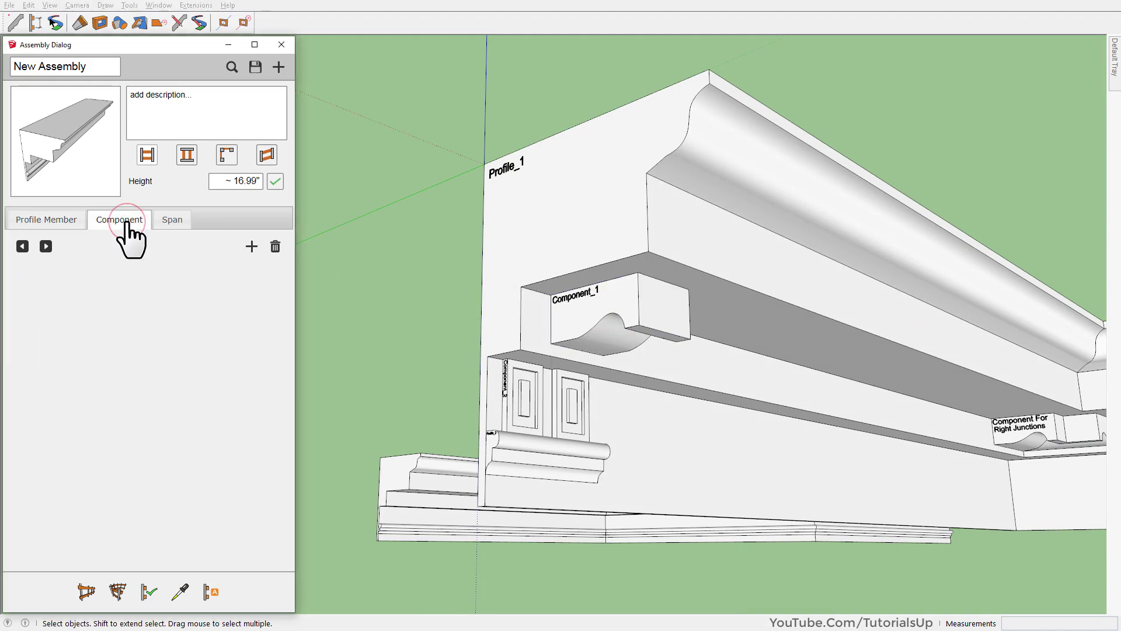
- Add a Component_1 entry linked to the bracket picked from the model, spaced 96.00" from start
click(252, 246)
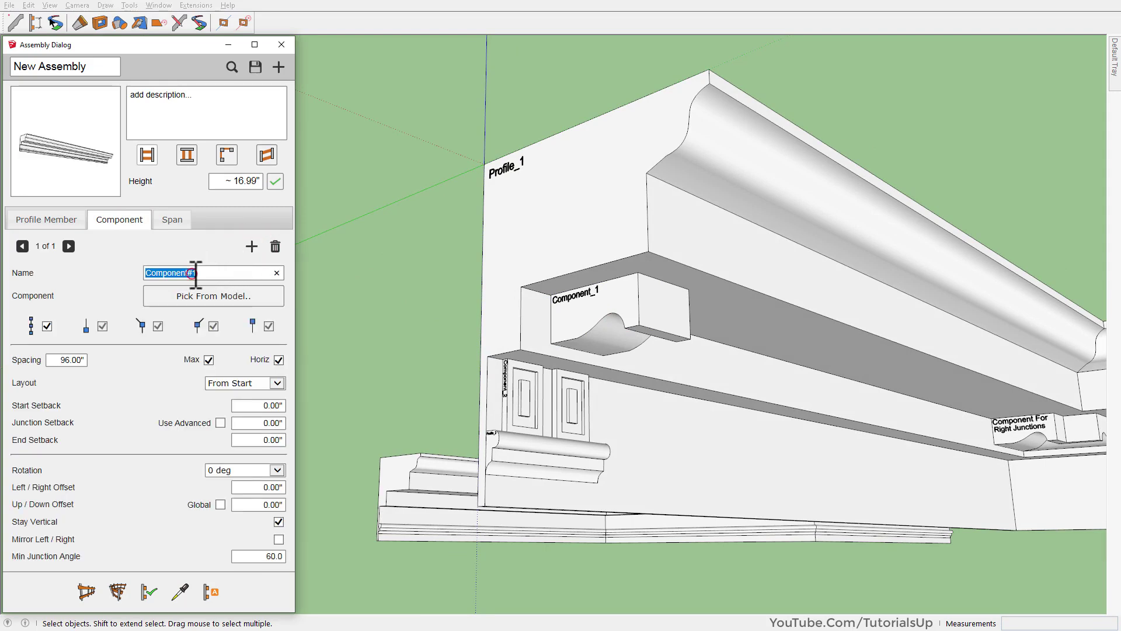
click(191, 272)
key(BackSpace)
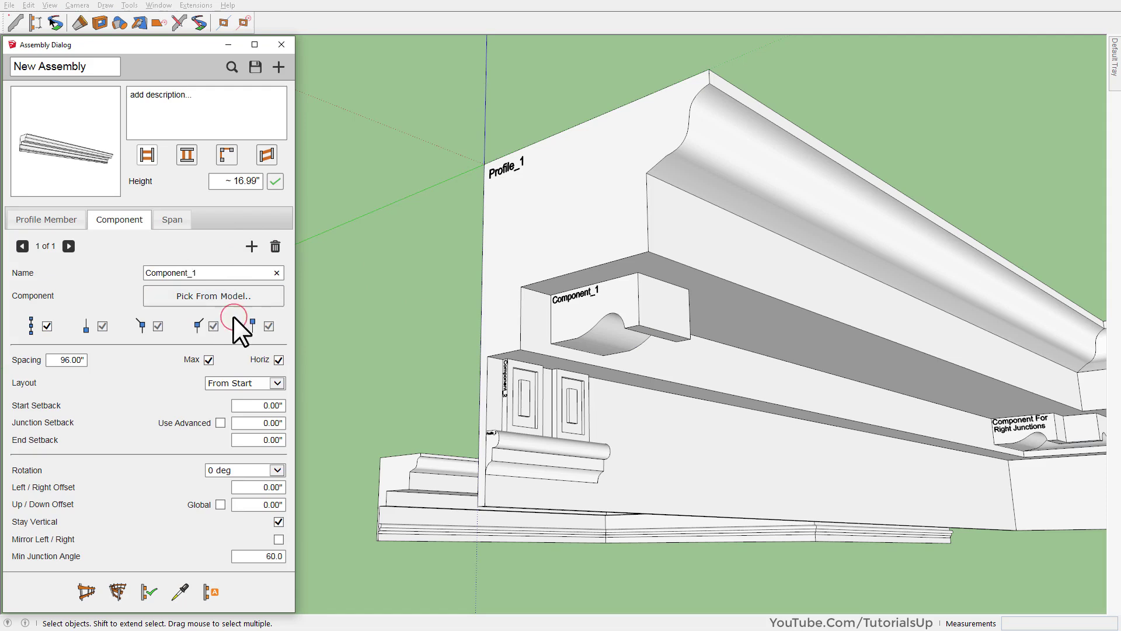
click(234, 299)
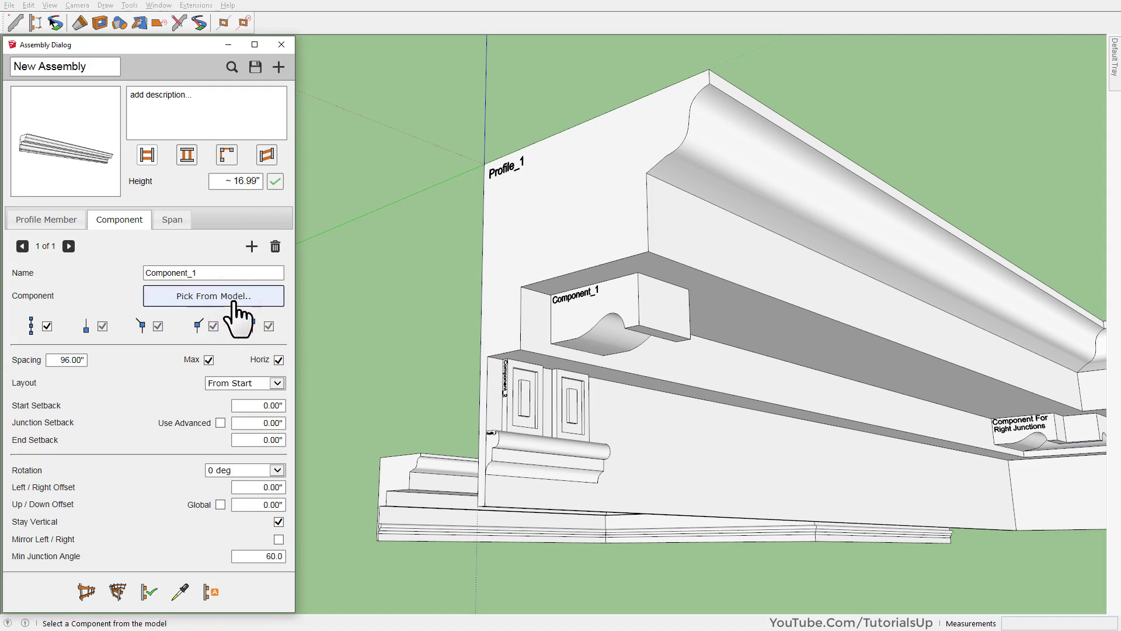
click(607, 319)
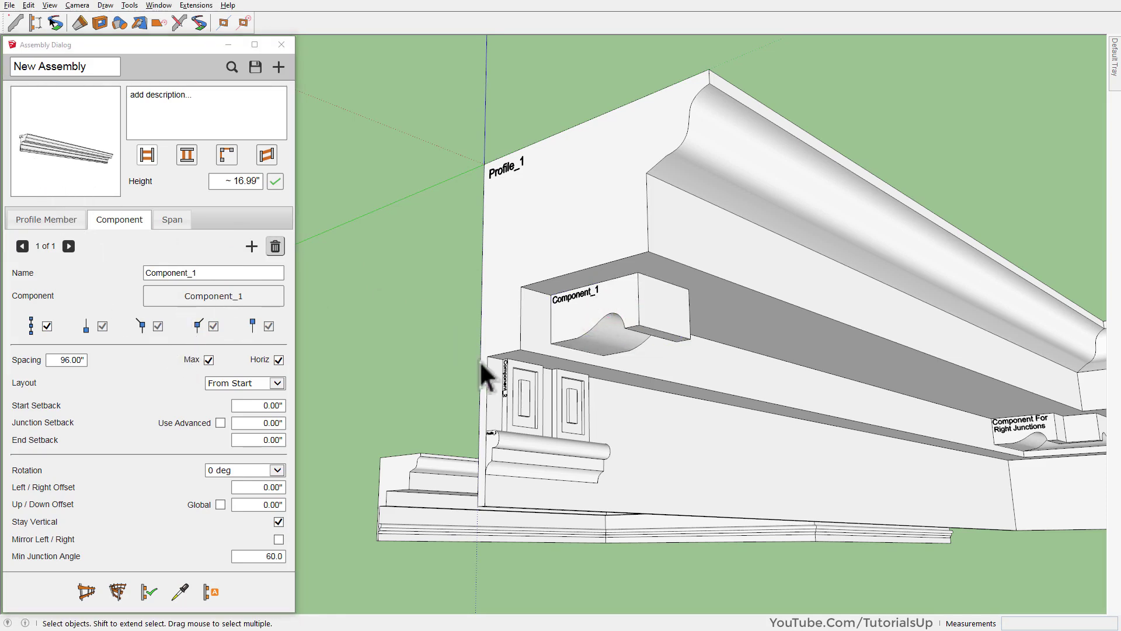
scroll(577, 356, down, 5)
mouse_move(577, 356)
middle_down()
mouse_move(643, 520)
mouse_move(499, 269)
mouse_move(529, 381)
mouse_move(441, 160)
middle_up()
scroll(426, 146, up, 3)
- Select the cornice molding and apply the assembly to place the bracket at its end
scroll(416, 138, up, 2)
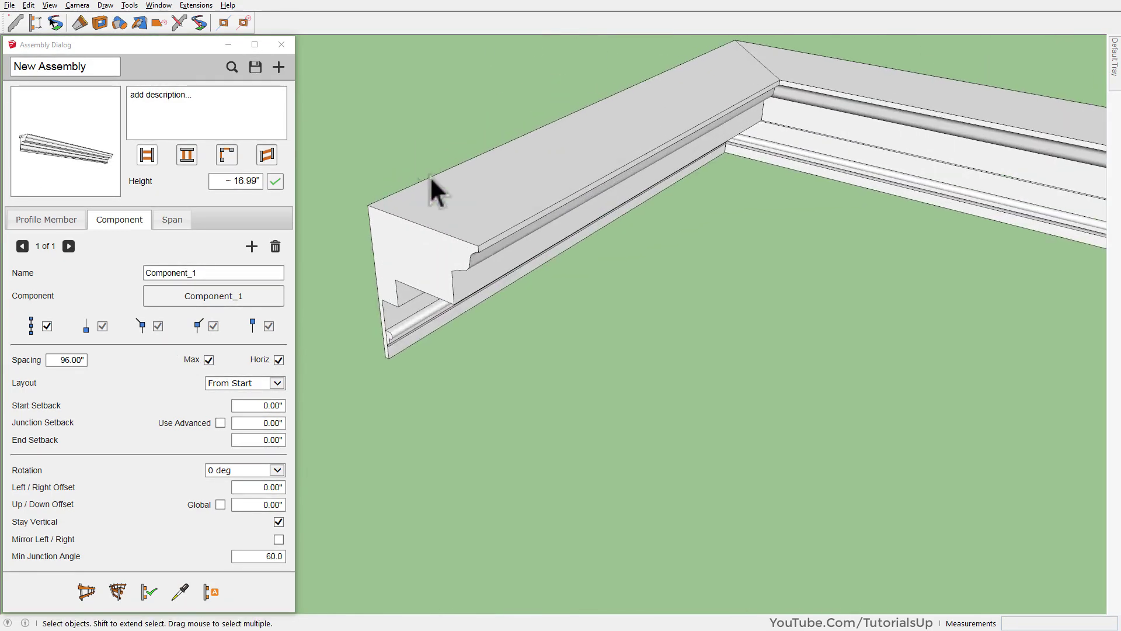
click(439, 189)
click(150, 591)
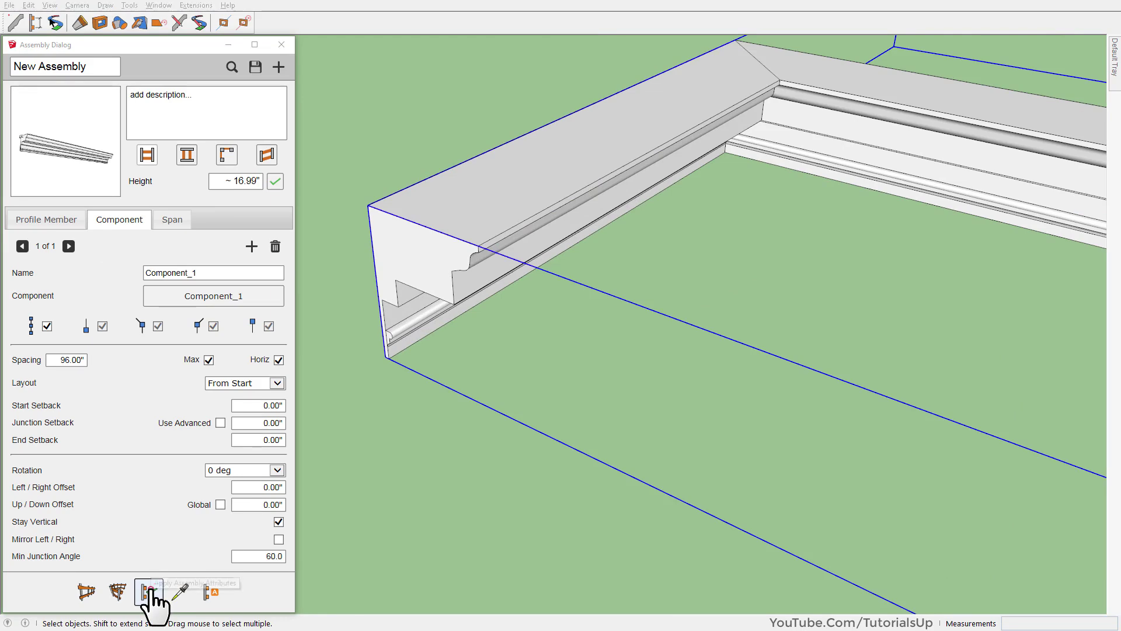
scroll(415, 283, down, 3)
mouse_move(415, 284)
middle_down()
mouse_move(458, 325)
mouse_move(458, 351)
mouse_move(353, 292)
middle_up()
scroll(394, 304, up, 3)
scroll(394, 304, up, 2)
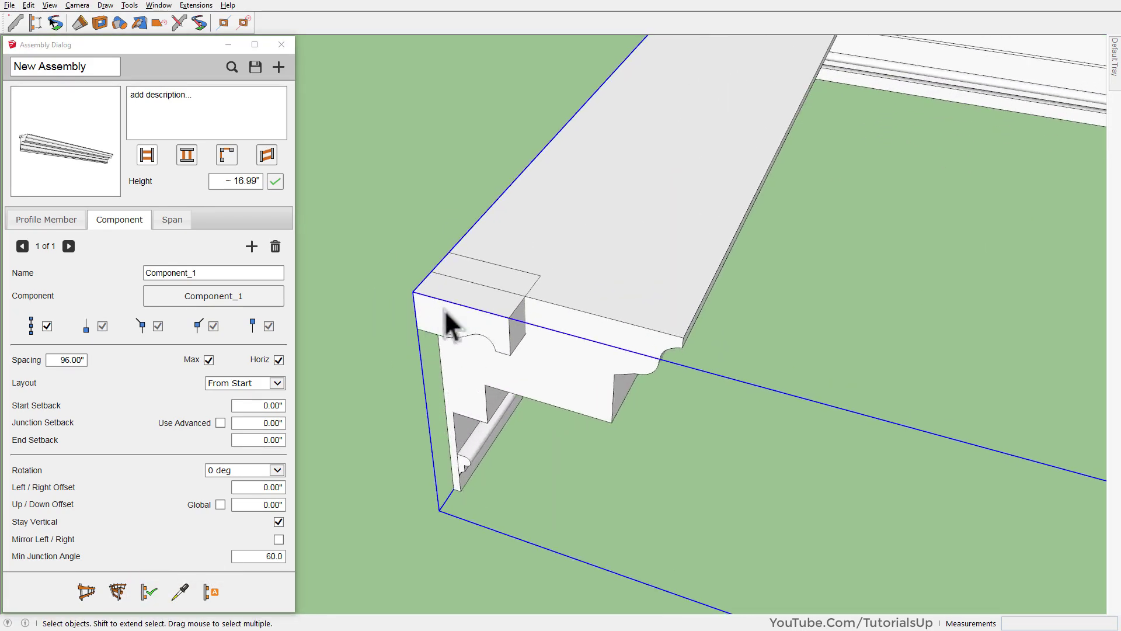
middle_drag(446, 321, 419, 301)
- Turn on Show component axes in Model Info's Components settings
click(159, 6)
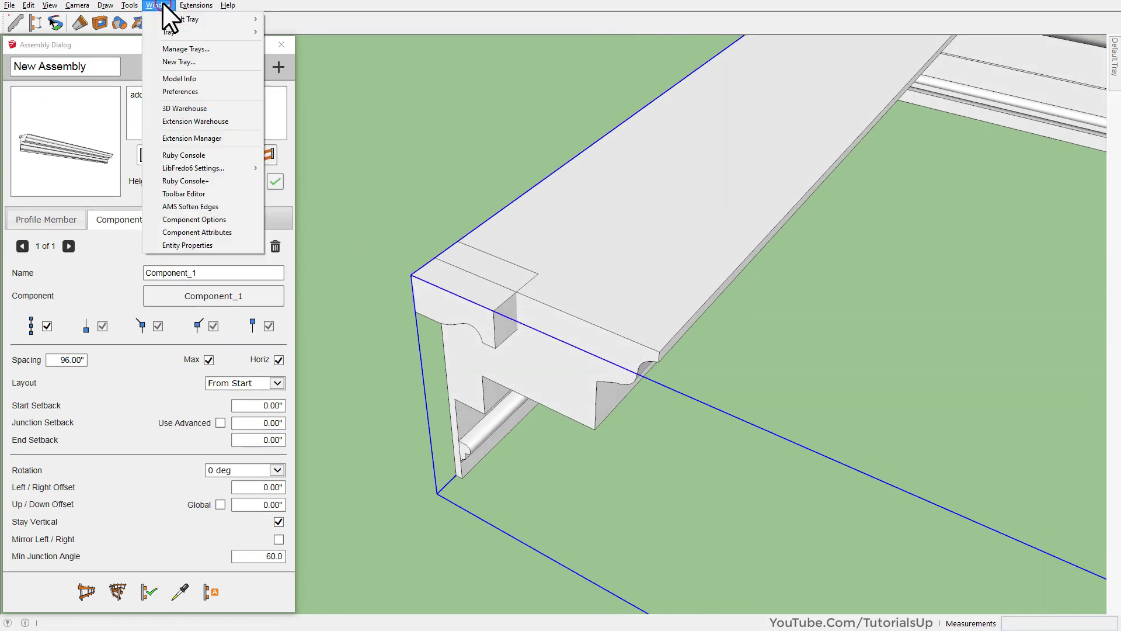
click(196, 79)
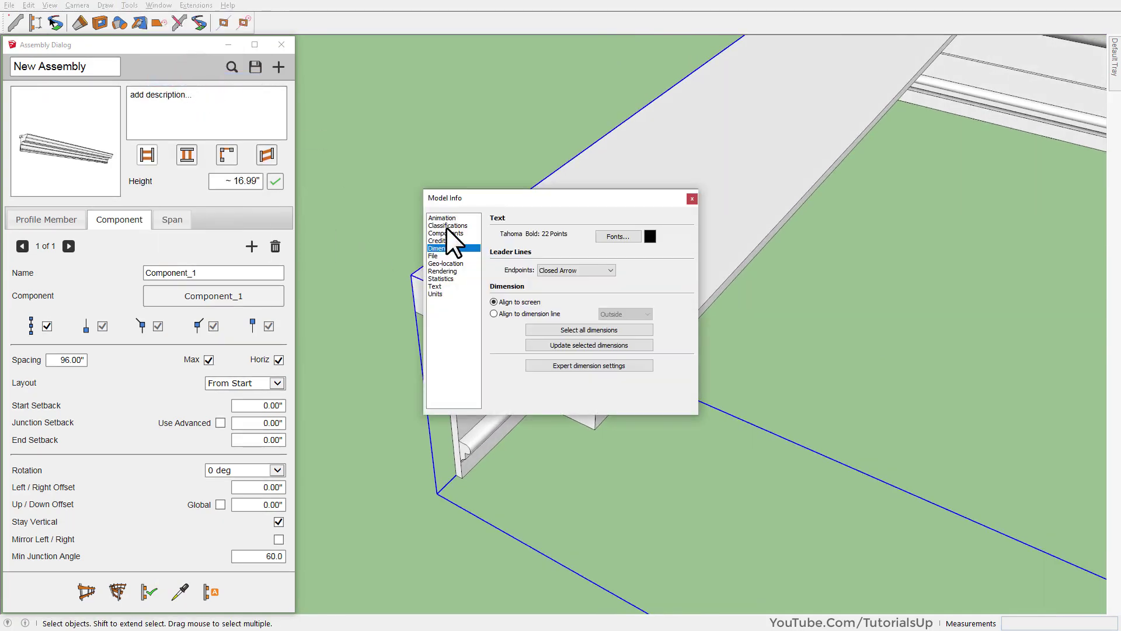
click(450, 233)
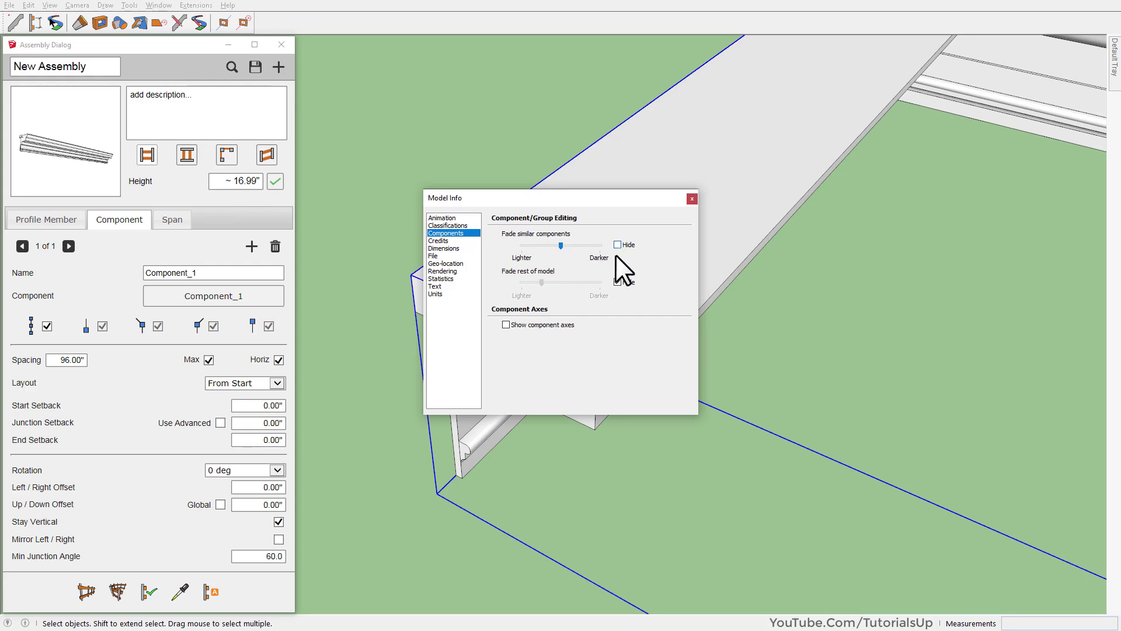
click(503, 325)
- Close Model Info and draw a 7.00" dimension down from the profile's top corner
click(692, 200)
scroll(465, 200, up, 5)
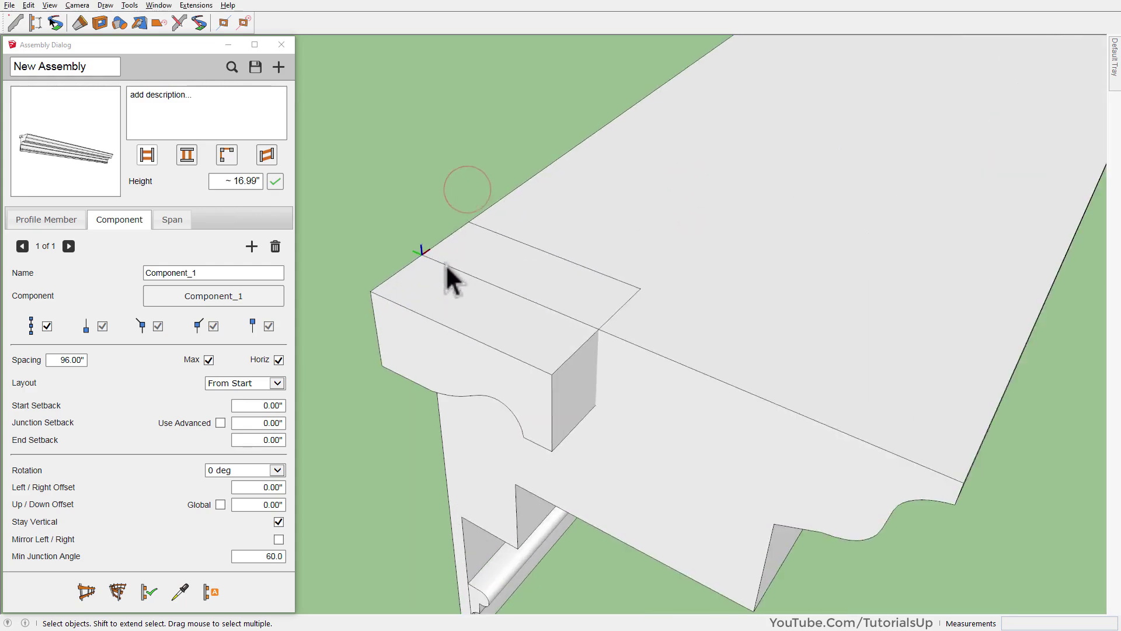
mouse_move(446, 268)
middle_down()
mouse_move(1034, 275)
mouse_move(316, 251)
middle_up()
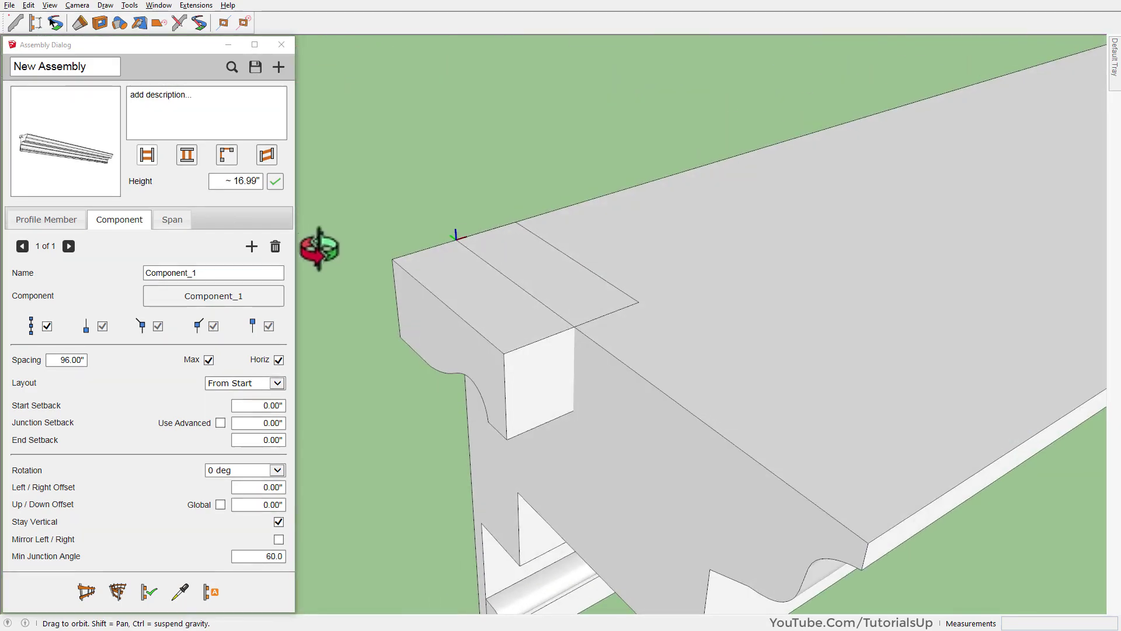
scroll(509, 305, down, 2)
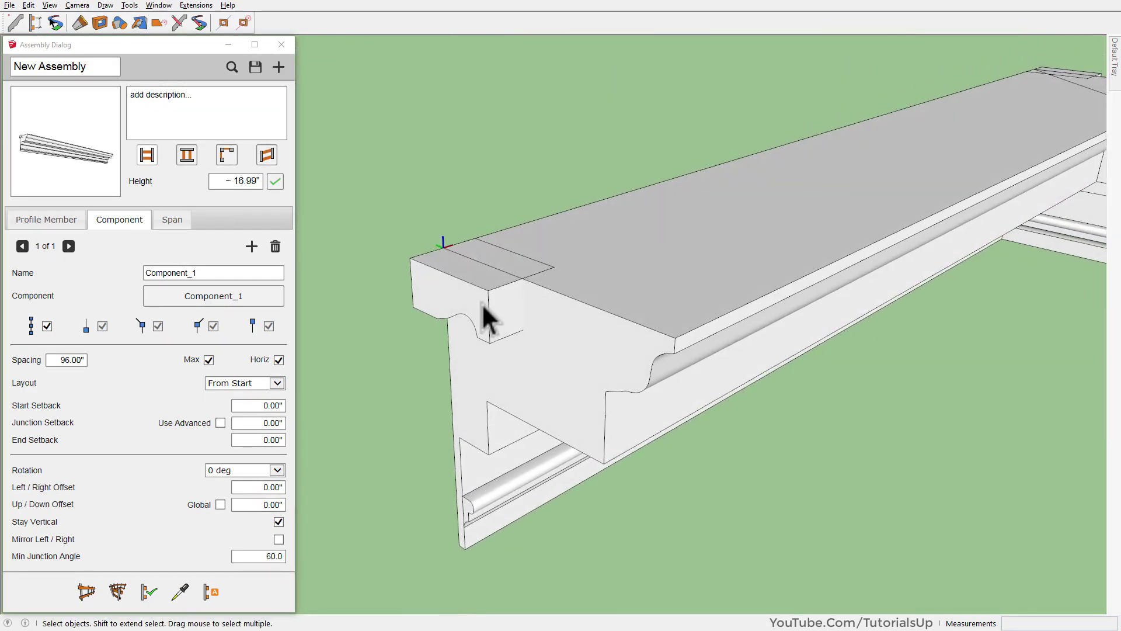
middle_drag(489, 313, 514, 295)
key(d)
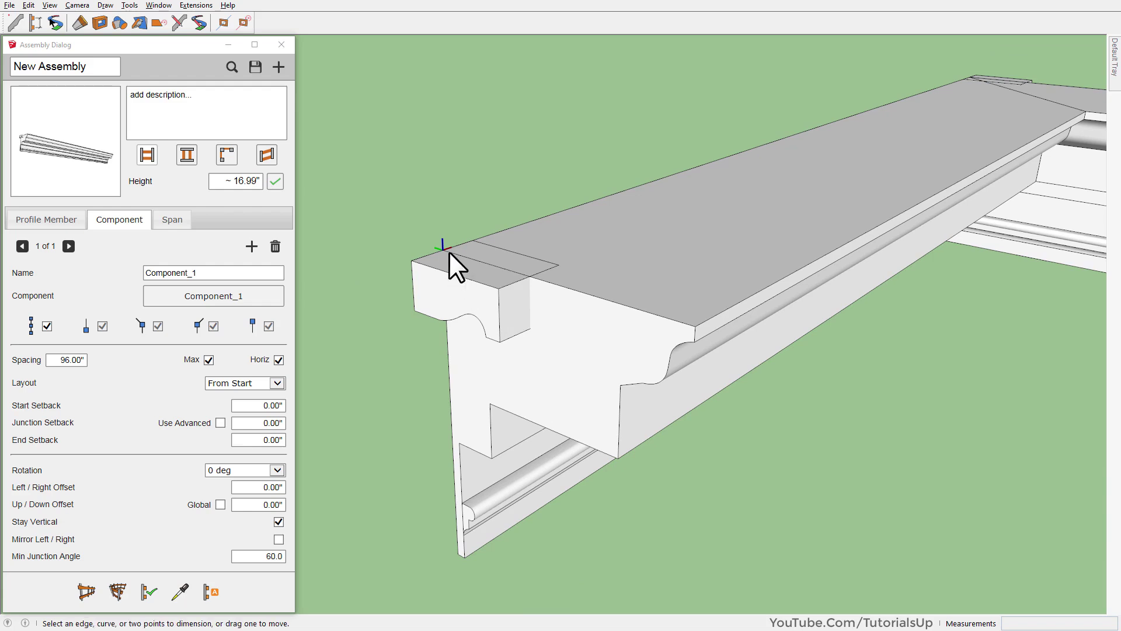
click(451, 271)
middle_drag(459, 435, 493, 280)
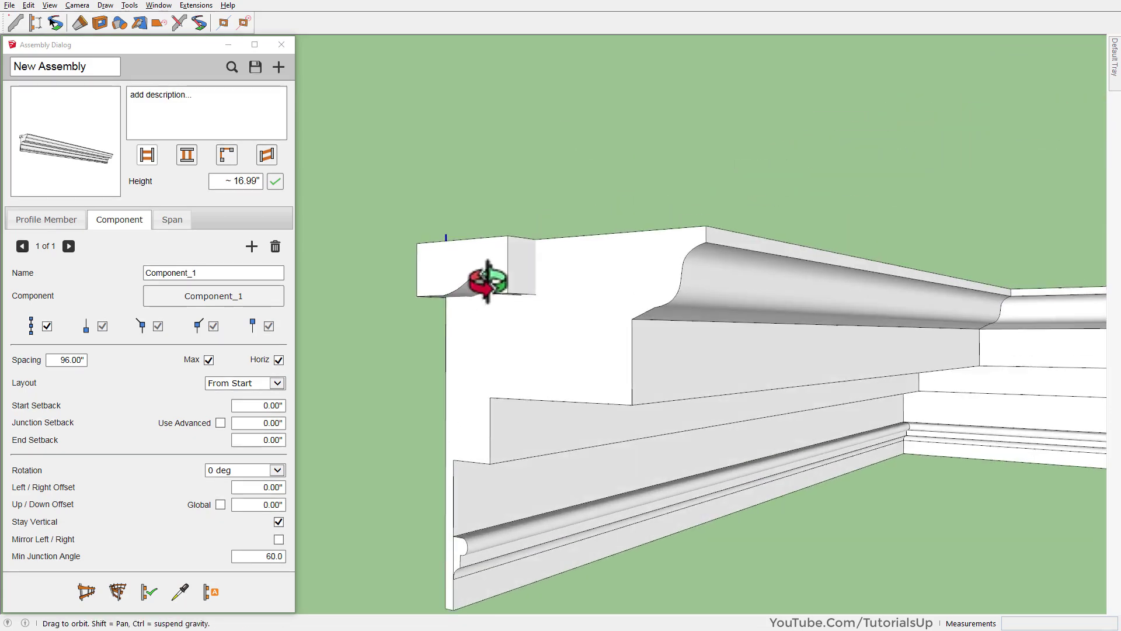
click(494, 400)
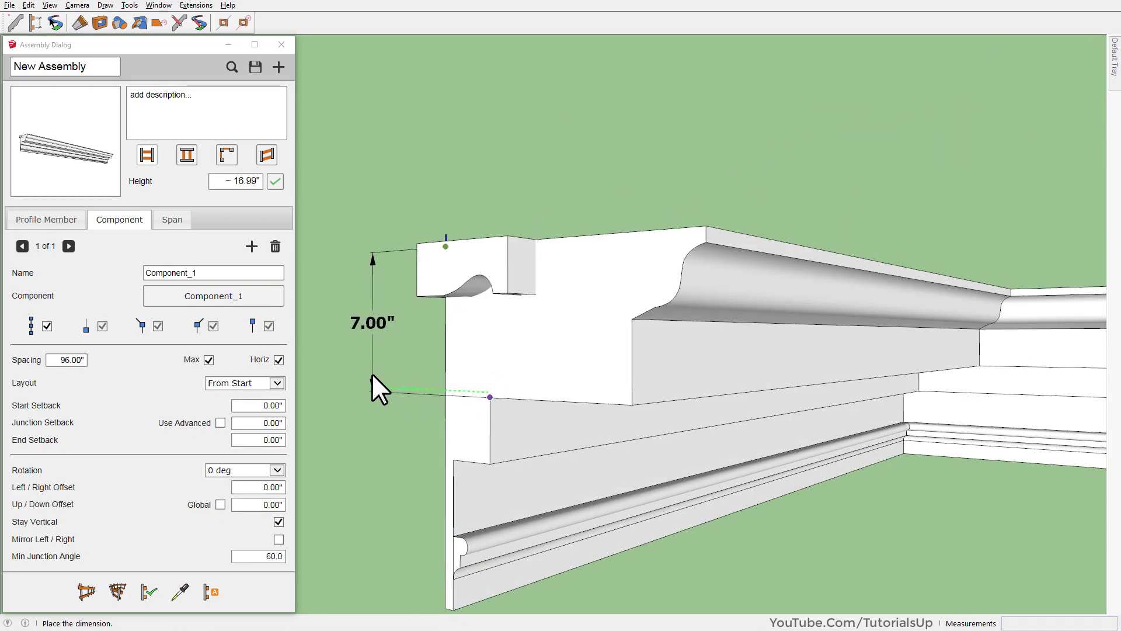
click(474, 380)
- Select the cornice molding and enter -7 as the bracket's Up/Down Offset
middle_drag(479, 388, 431, 470)
key(space)
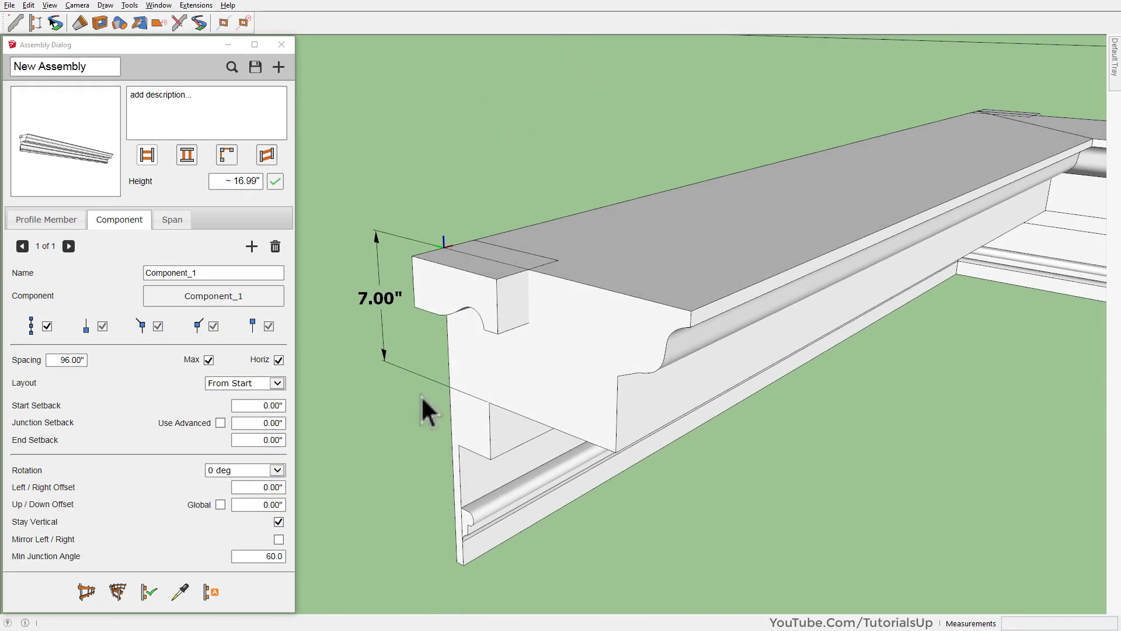
click(444, 294)
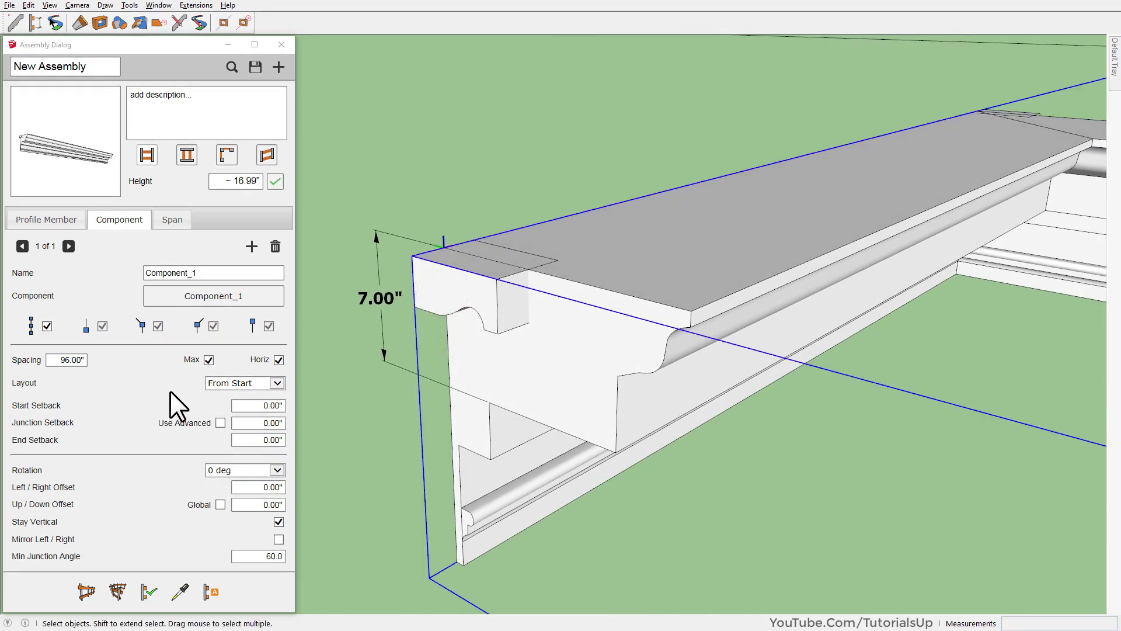
click(245, 504)
text(-7)
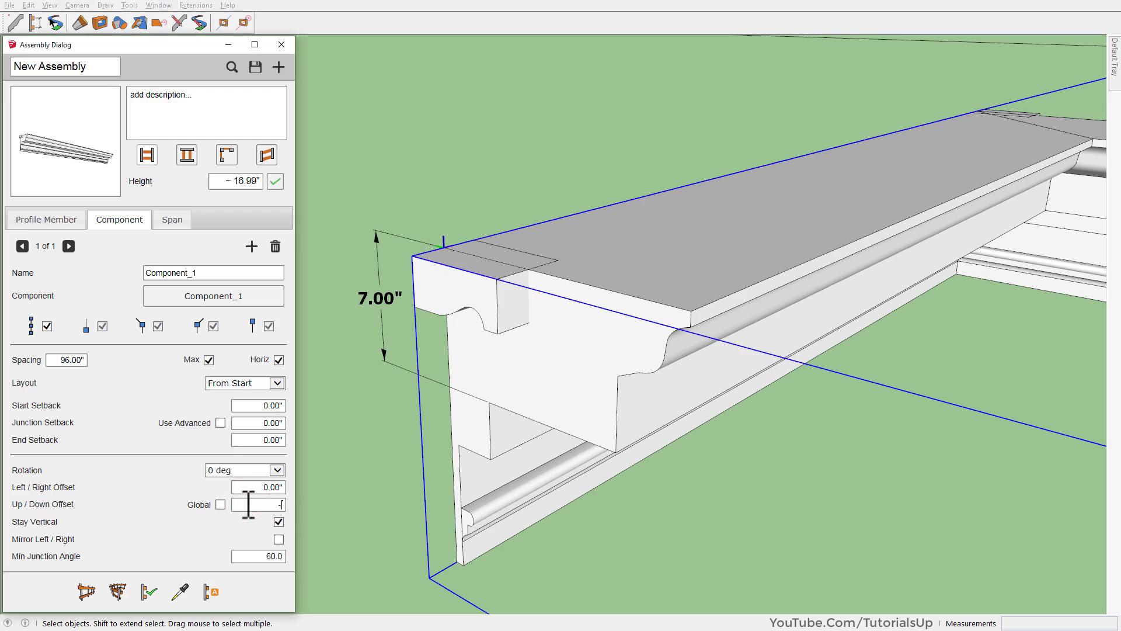
- Apply the -7 vertical offset and draw a 2.75" dimension for the bracket's inset
click(149, 592)
middle_drag(480, 446, 520, 397)
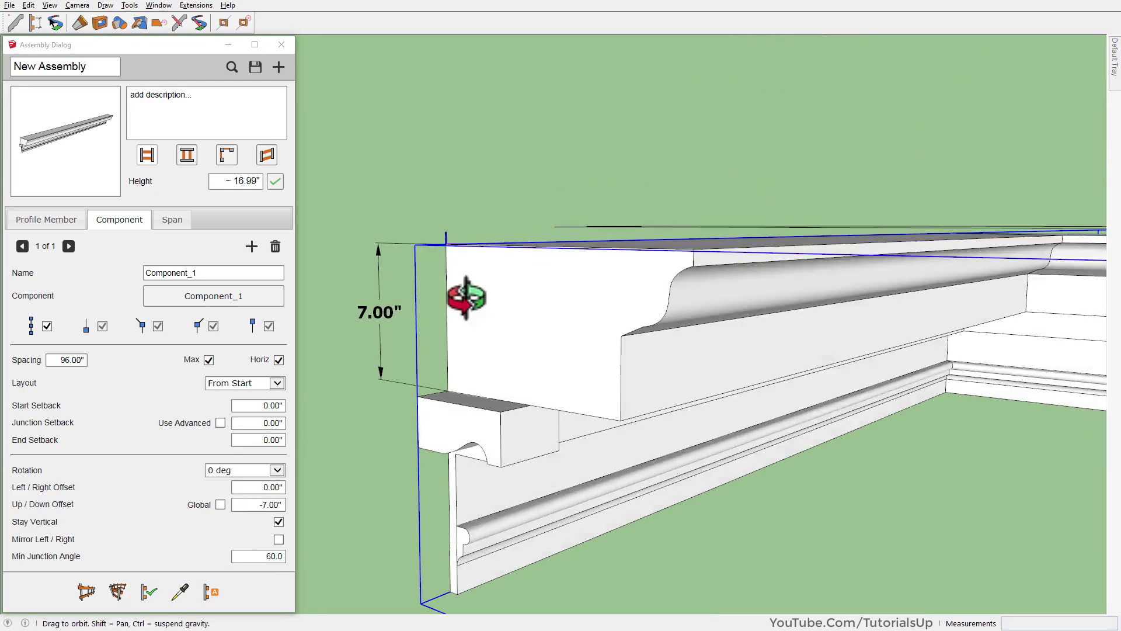
scroll(485, 412, up, 2)
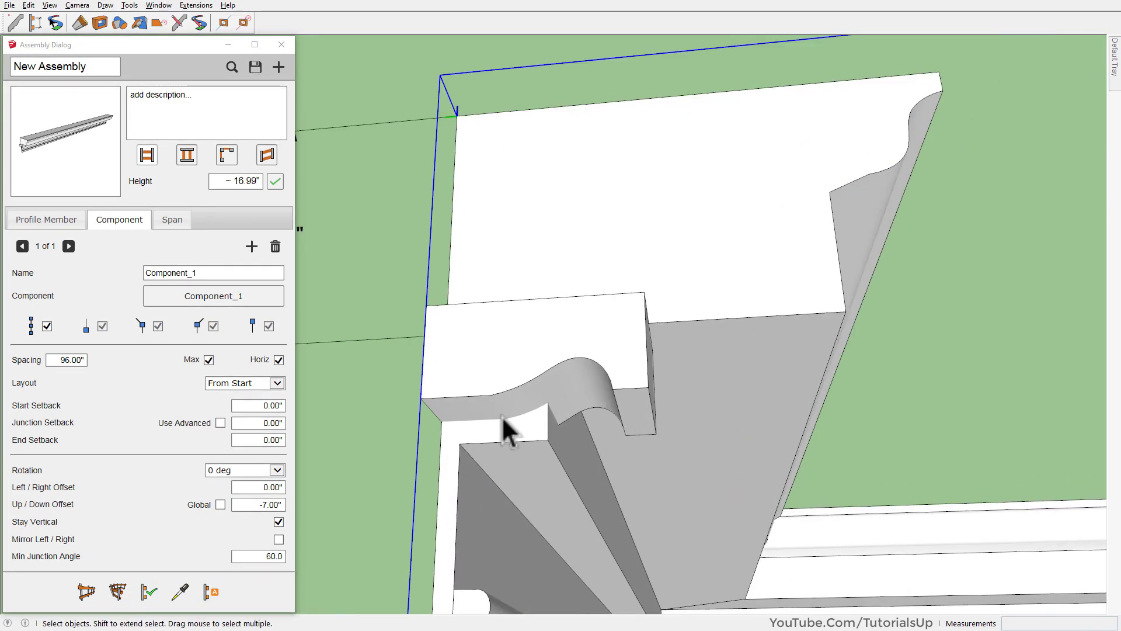
key(d)
click(546, 437)
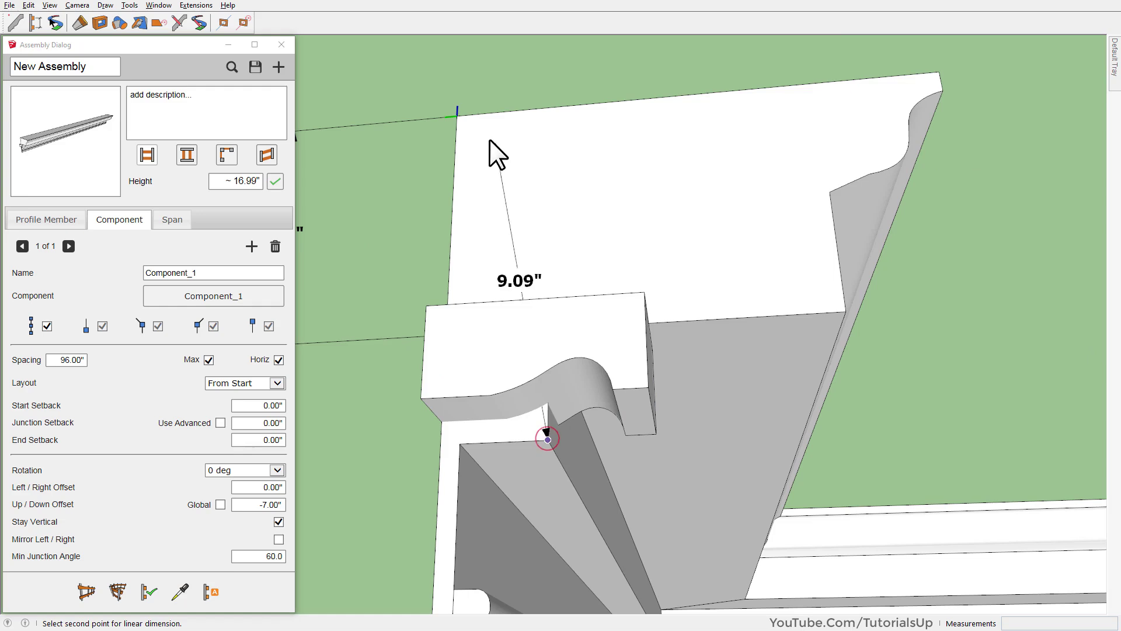
click(456, 116)
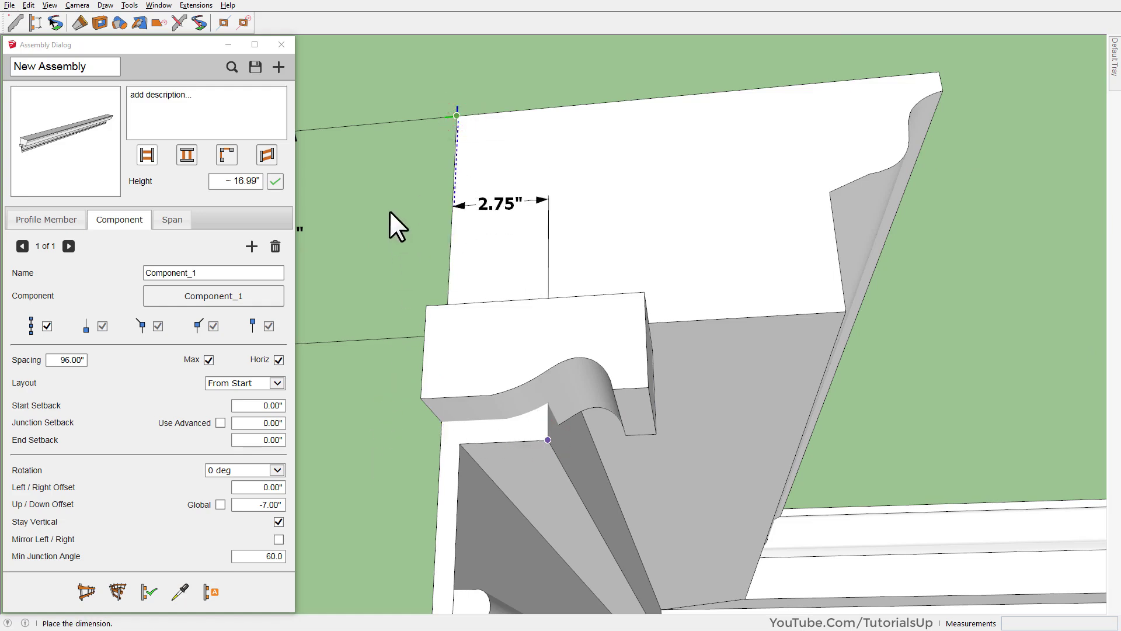
click(383, 240)
- Set the bracket's Left/Right Offset to 2.75 on the molding and apply it
mouse_move(588, 263)
middle_down()
mouse_move(477, 346)
mouse_move(489, 394)
mouse_move(388, 362)
middle_up()
click(489, 395)
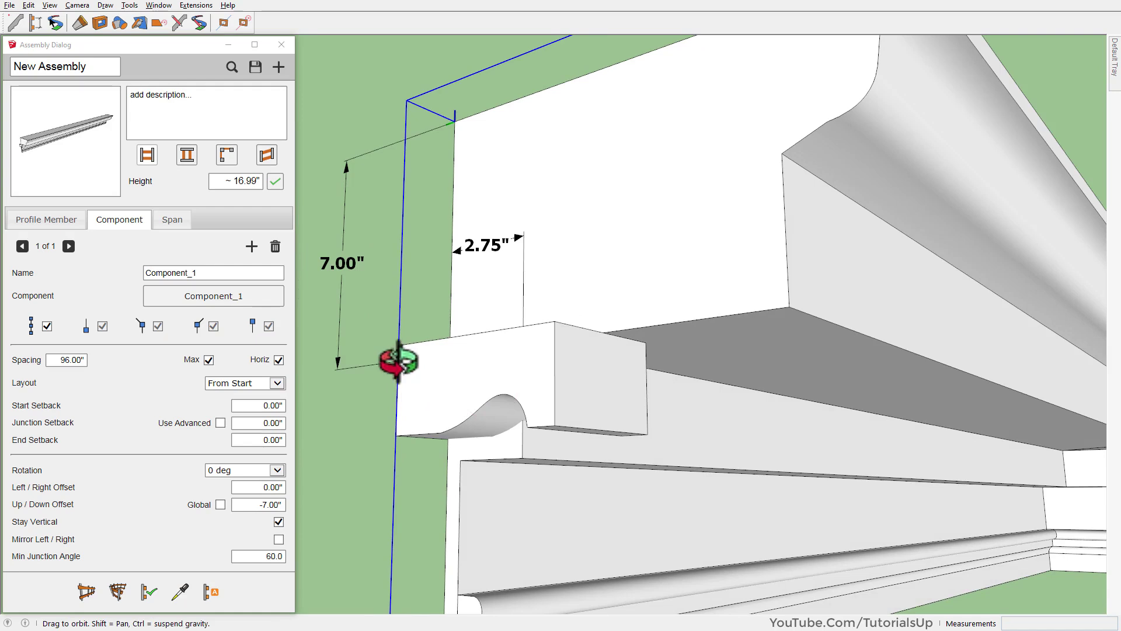
click(261, 488)
text(2.75)
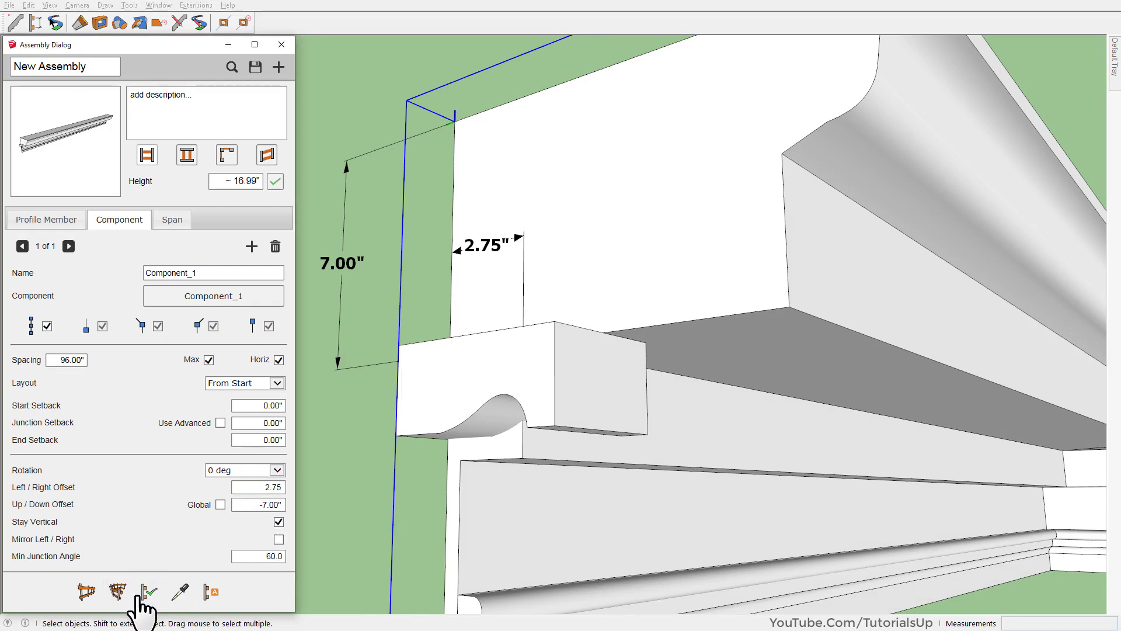
click(149, 592)
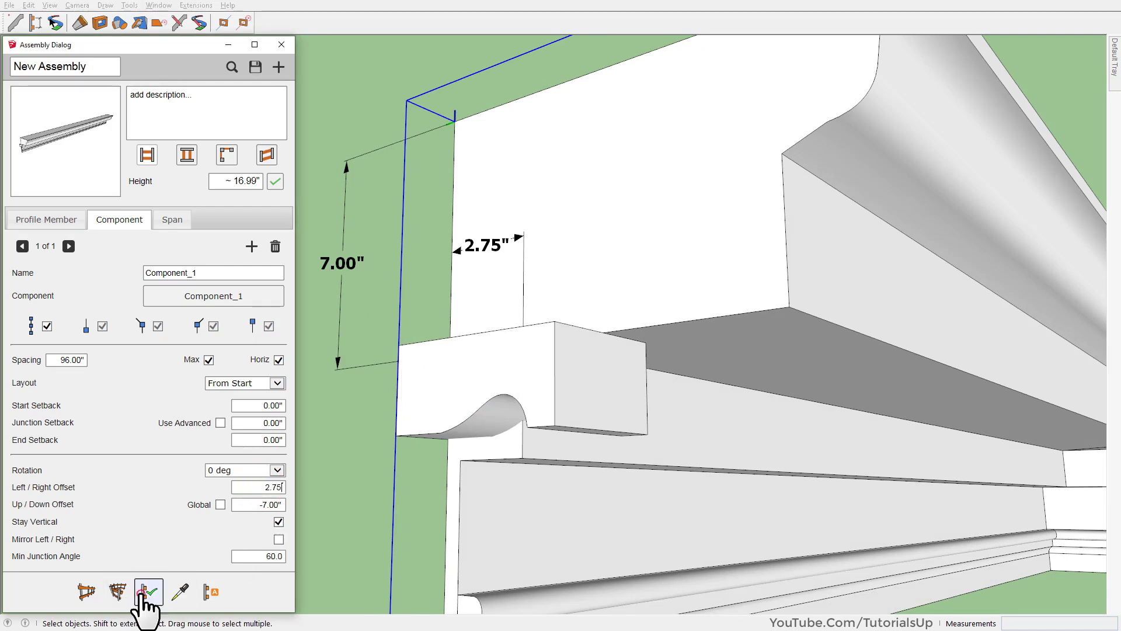
mouse_move(562, 390)
middle_down()
mouse_move(729, 218)
mouse_move(1021, 285)
mouse_move(583, 395)
mouse_move(496, 299)
middle_up()
- Delete the guide dimensions and change the bracket Spacing to 6
click(482, 255)
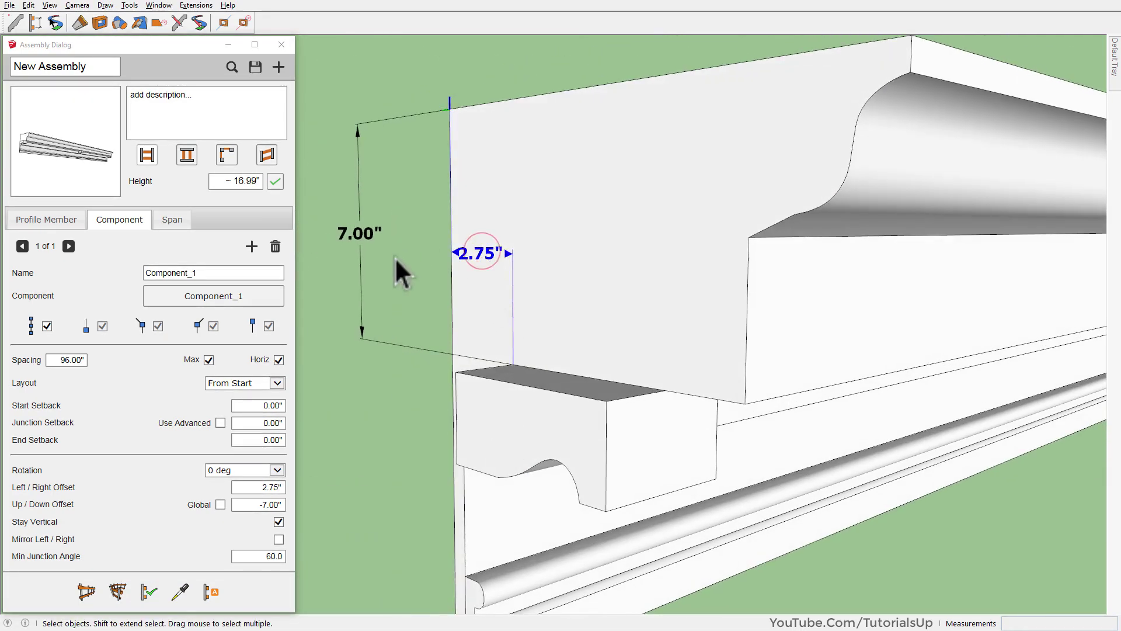
scroll(450, 372, down, 3)
scroll(459, 366, down, 2)
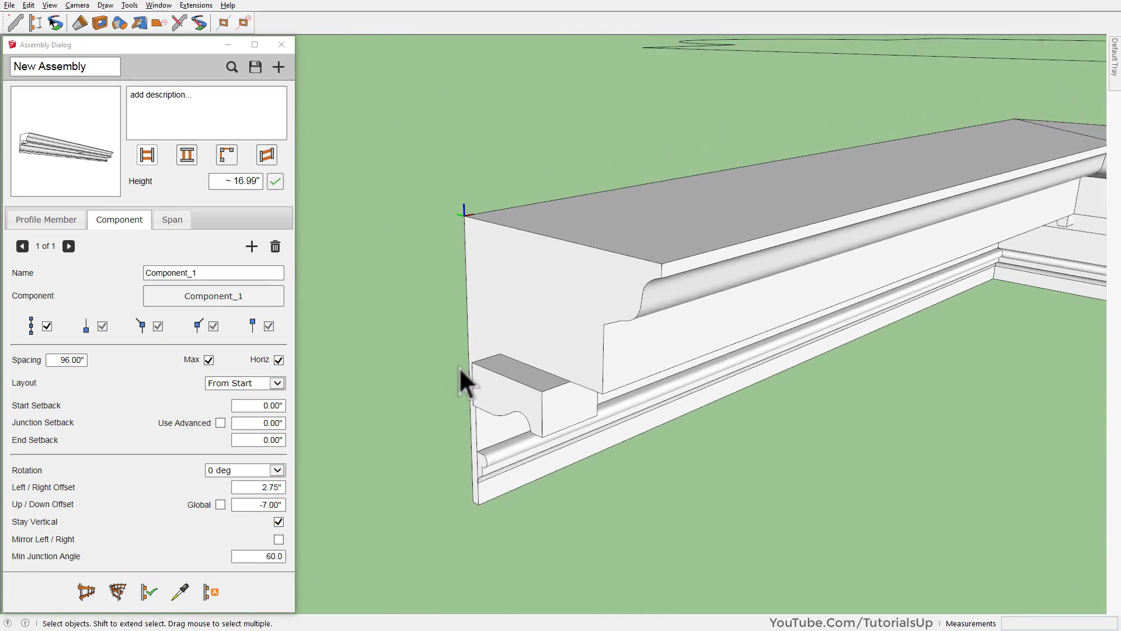
double_click(47, 360)
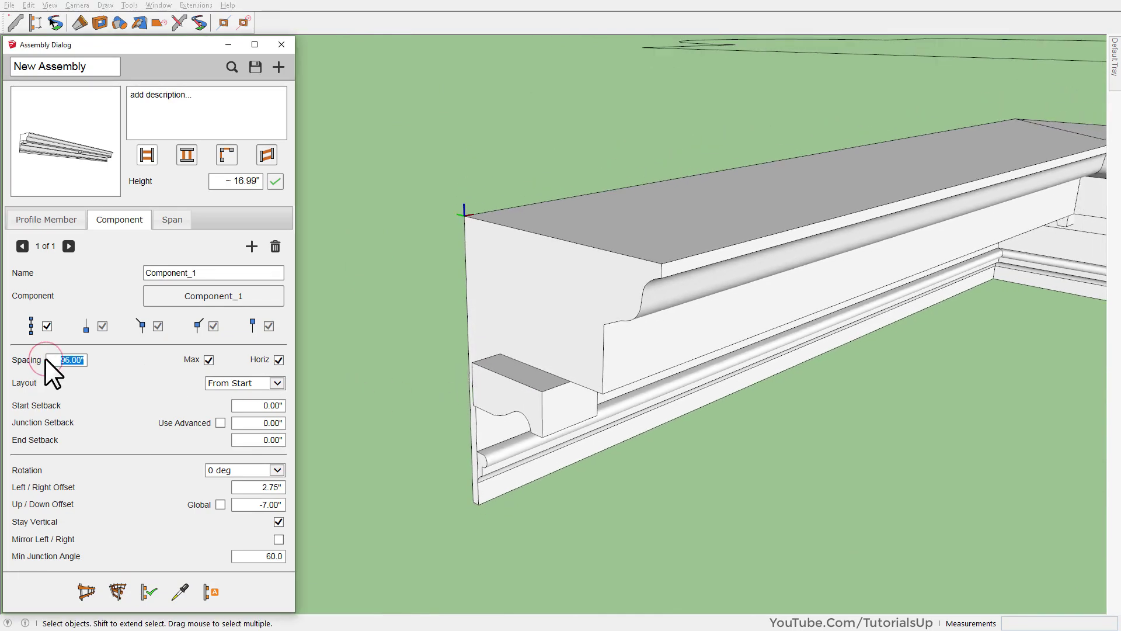
text(6)
- Apply the 6" spacing to the cornice molding and inspect the repeated brackets
mouse_move(628, 500)
middle_down()
mouse_move(713, 331)
mouse_move(649, 234)
middle_up()
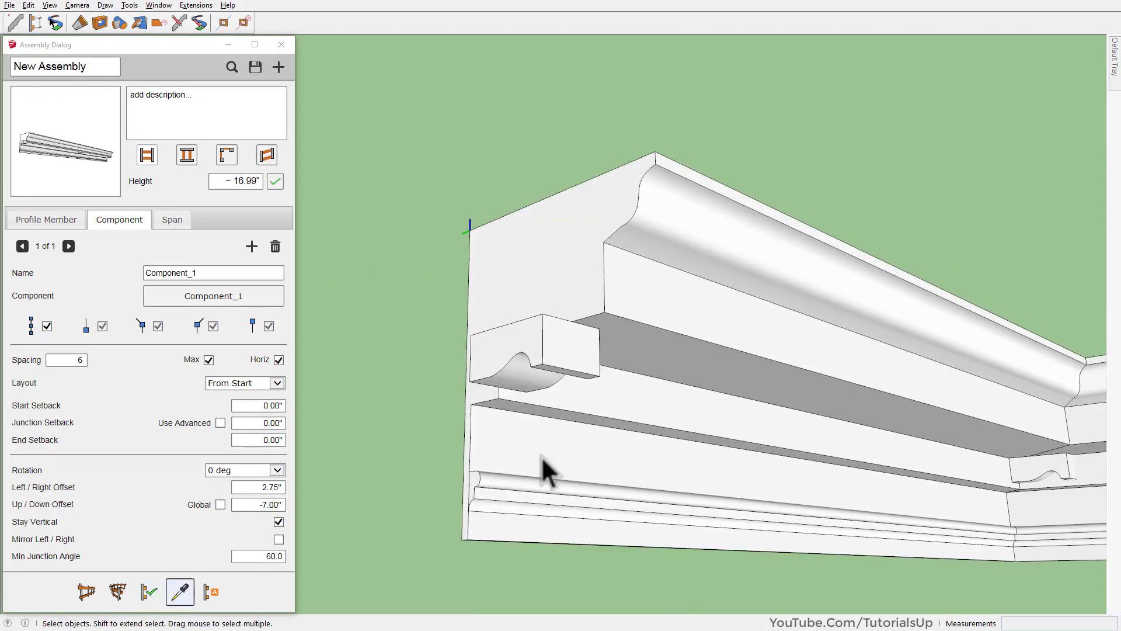
click(571, 413)
click(151, 590)
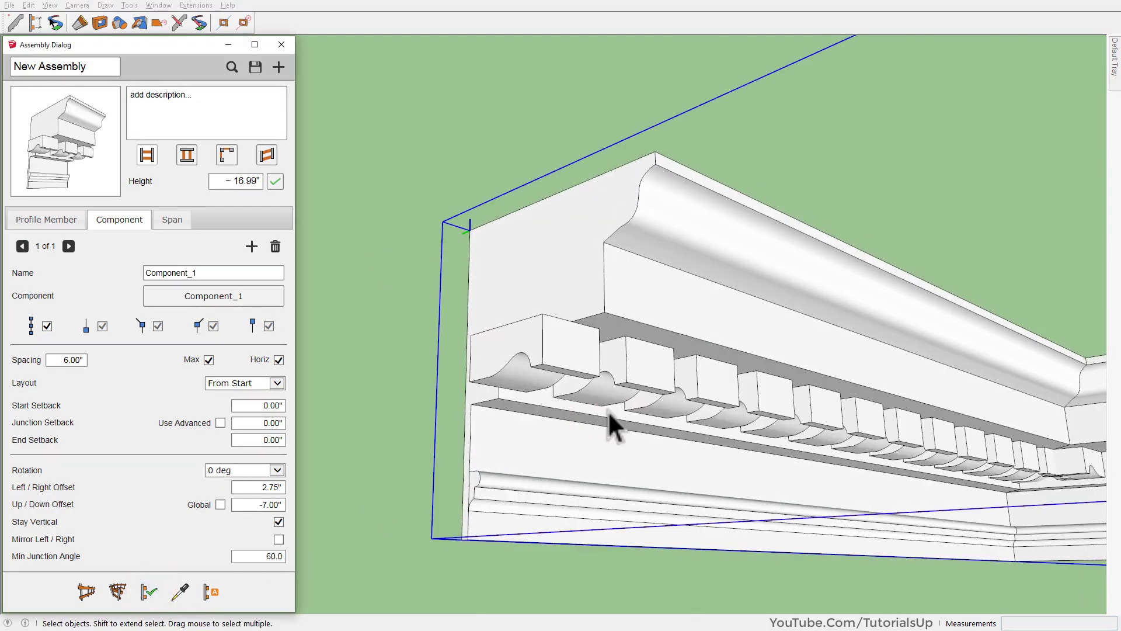
mouse_move(608, 426)
middle_down()
mouse_move(631, 325)
mouse_move(533, 301)
mouse_move(496, 330)
mouse_move(570, 262)
mouse_move(689, 268)
mouse_move(931, 167)
mouse_move(640, 412)
middle_up()
scroll(533, 301, up, 3)
scroll(931, 167, up, 3)
scroll(465, 475, down, 3)
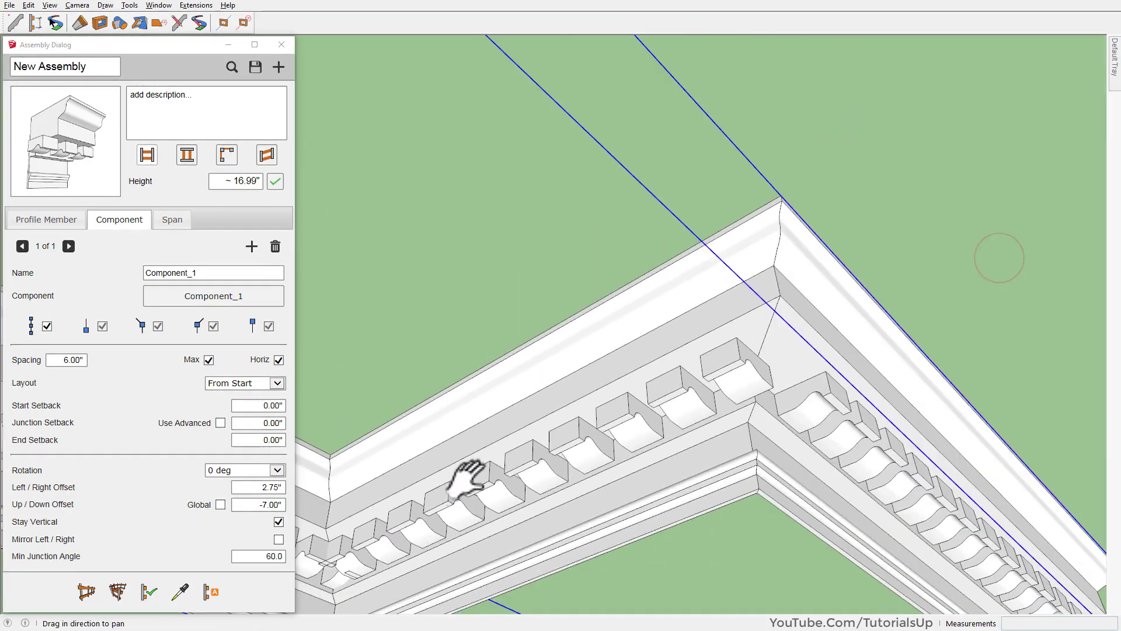
mouse_move(466, 475)
middle_down()
mouse_move(643, 430)
mouse_move(886, 243)
mouse_move(1075, 374)
mouse_move(834, 320)
mouse_move(589, 393)
mouse_move(581, 408)
middle_up()
scroll(886, 243, up, 3)
scroll(1075, 373, up, 2)
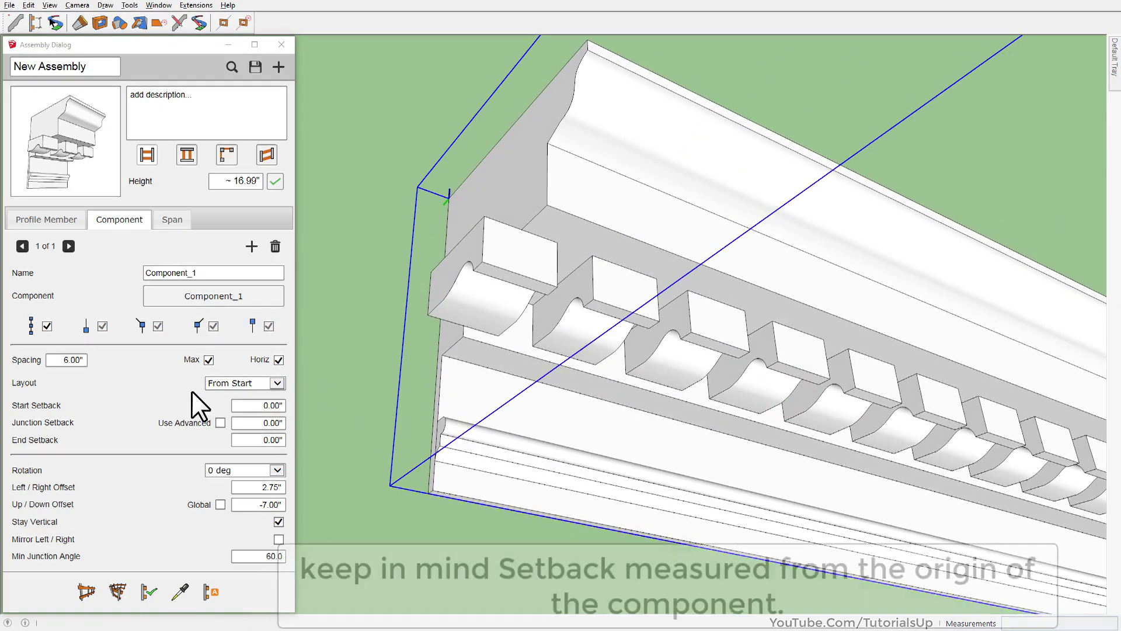
- Set Component_1's start and end setbacks to 3.00", rebuilding the assembly after each
double_click(253, 407)
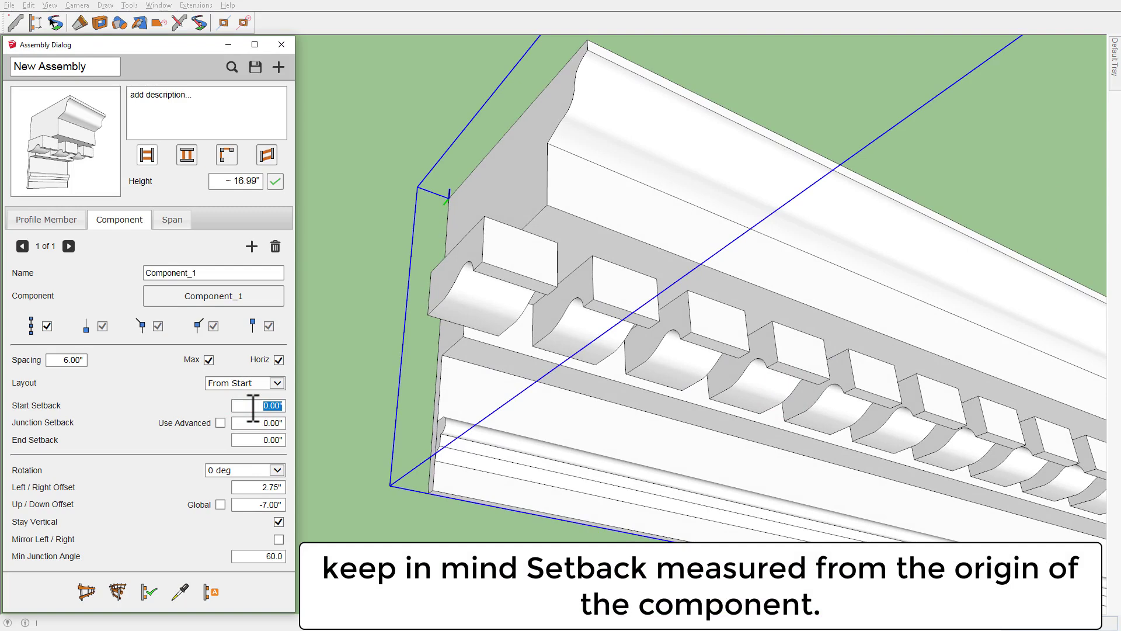
text(3)
click(149, 593)
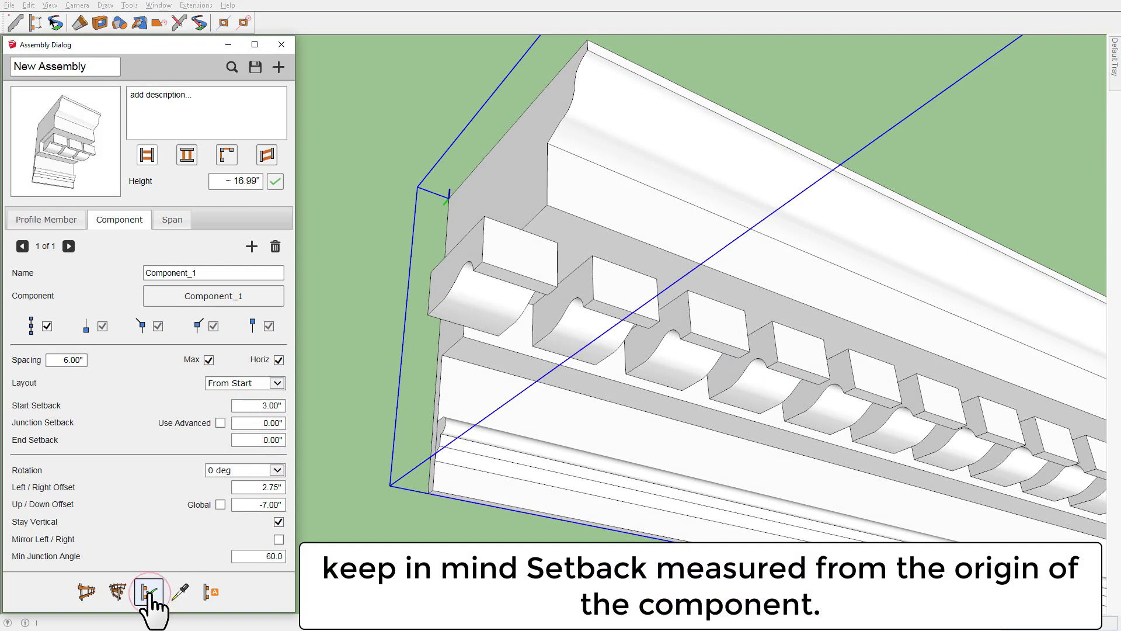
mouse_move(458, 318)
shift+middle_down()
mouse_move(888, 306)
mouse_move(646, 358)
mouse_move(546, 321)
mouse_move(765, 322)
mouse_move(709, 299)
shift+middle_up()
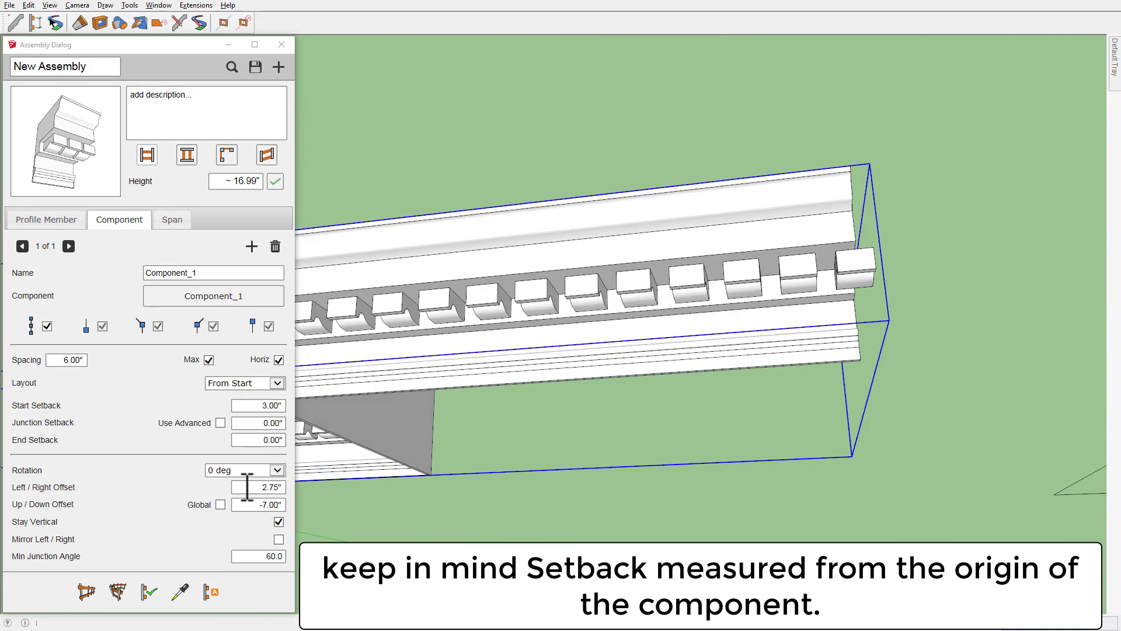
click(264, 447)
text(3)
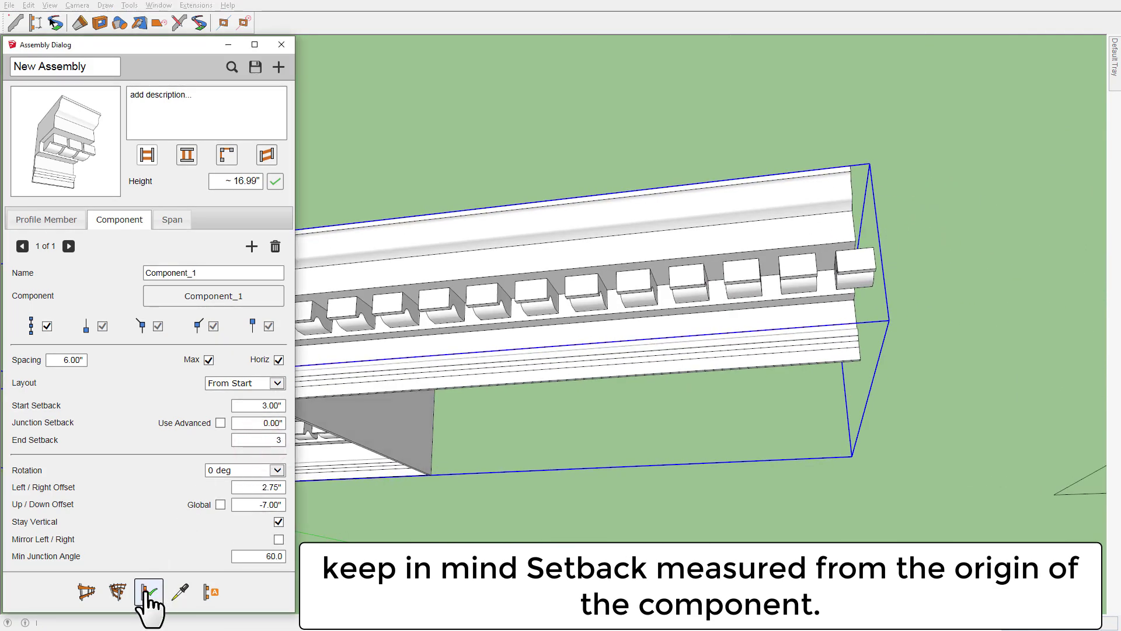
click(149, 592)
shift+middle_drag(545, 321, 826, 225)
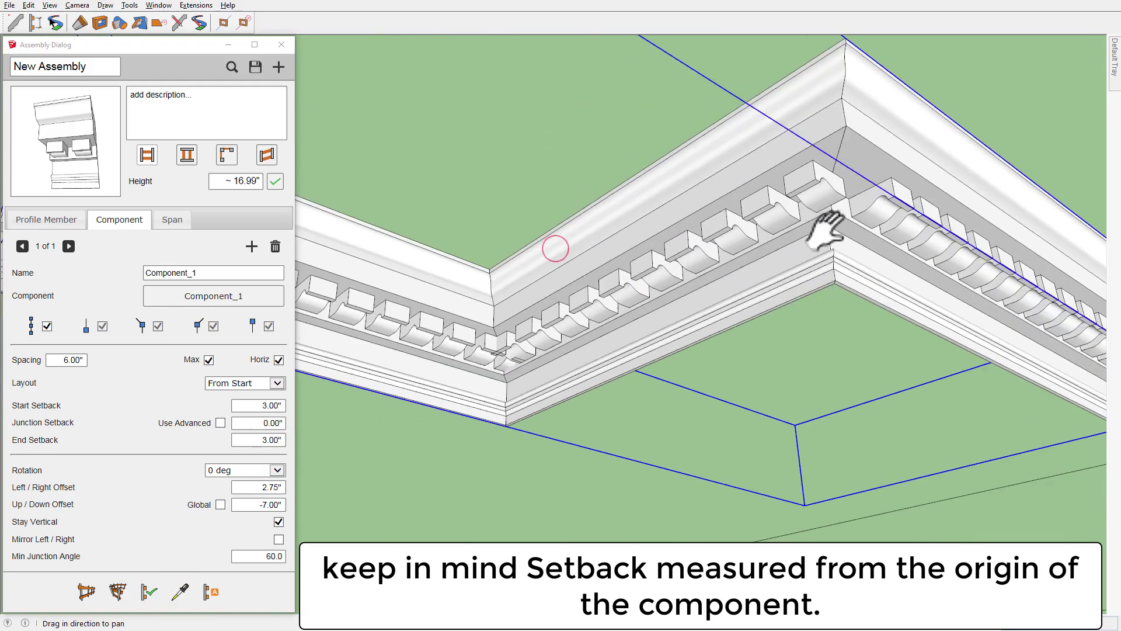
scroll(818, 233, up, 3)
scroll(677, 321, up, 2)
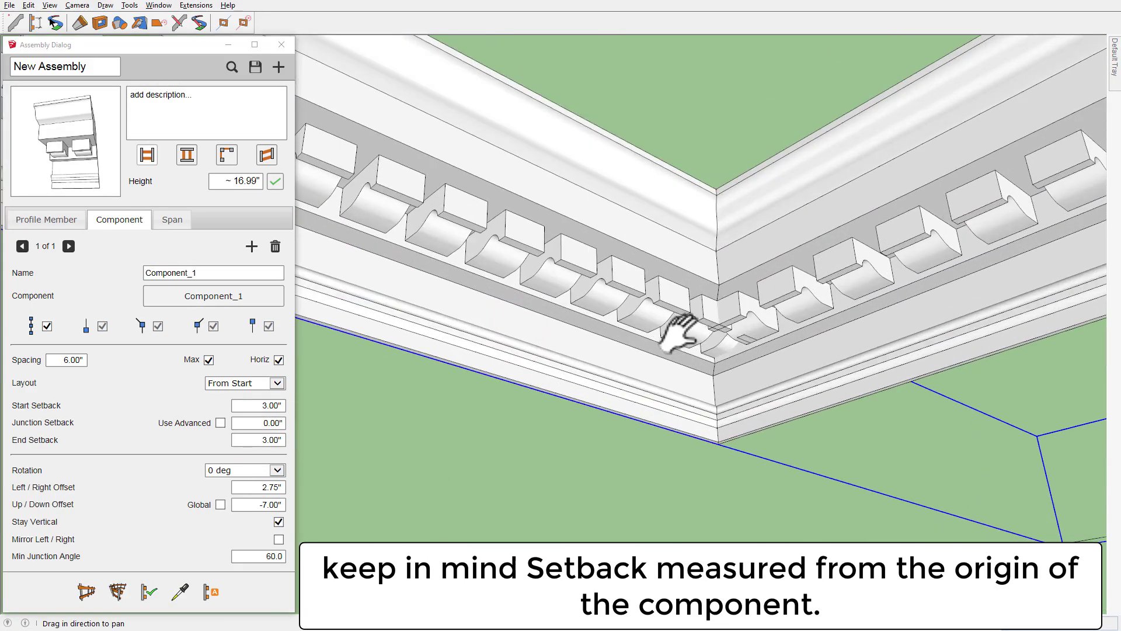
mouse_move(689, 305)
middle_down()
mouse_move(664, 320)
mouse_move(640, 383)
middle_up()
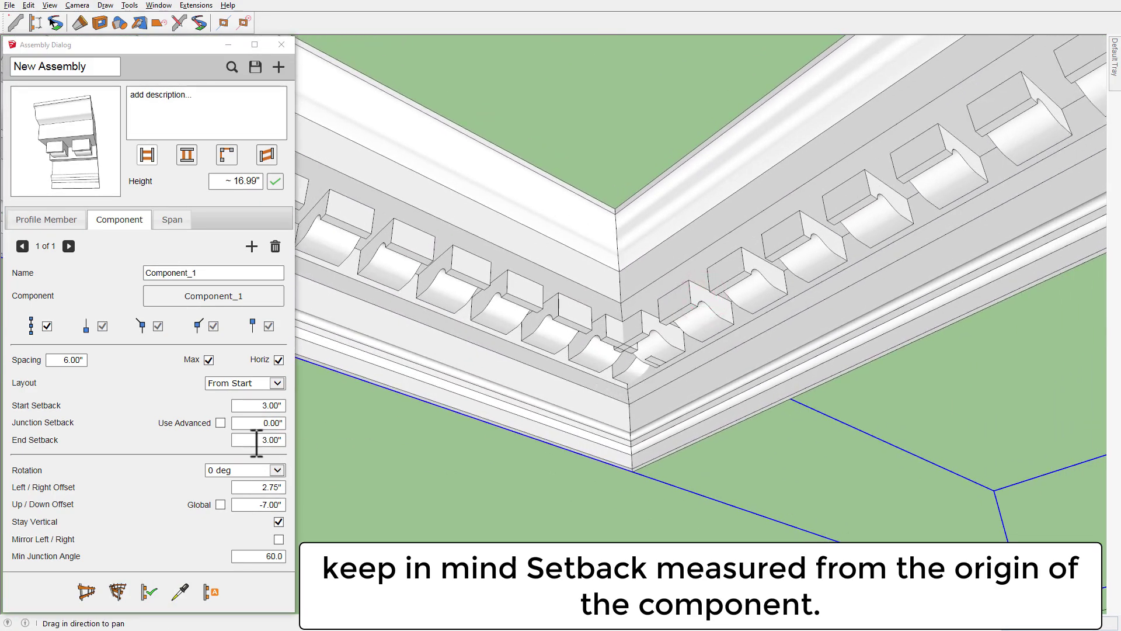
click(254, 422)
text(3)
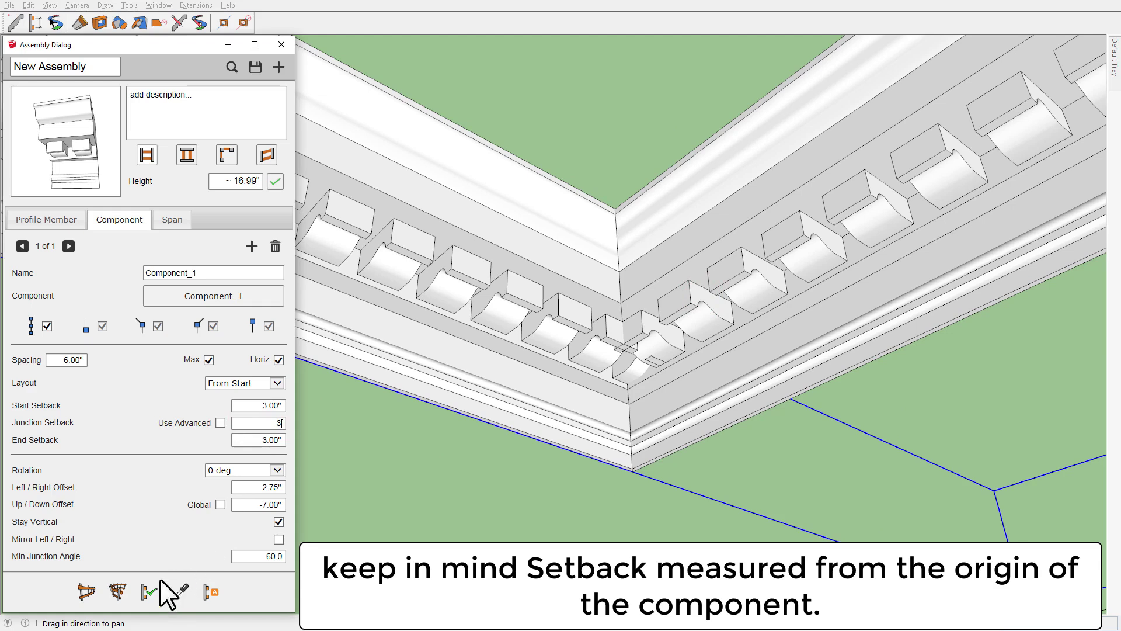
- Rebuild with a 10.00" junction setback and inspect the bracket gaps at both corners
click(150, 593)
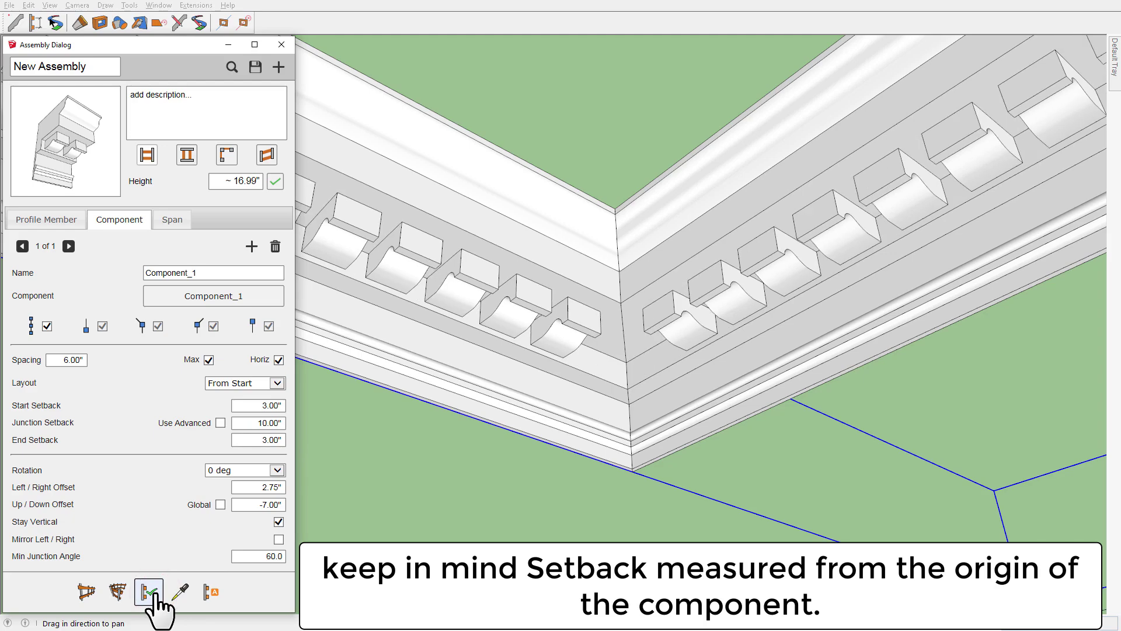
mouse_move(608, 368)
middle_down()
mouse_move(624, 303)
mouse_move(518, 430)
mouse_move(709, 366)
mouse_move(782, 236)
middle_up()
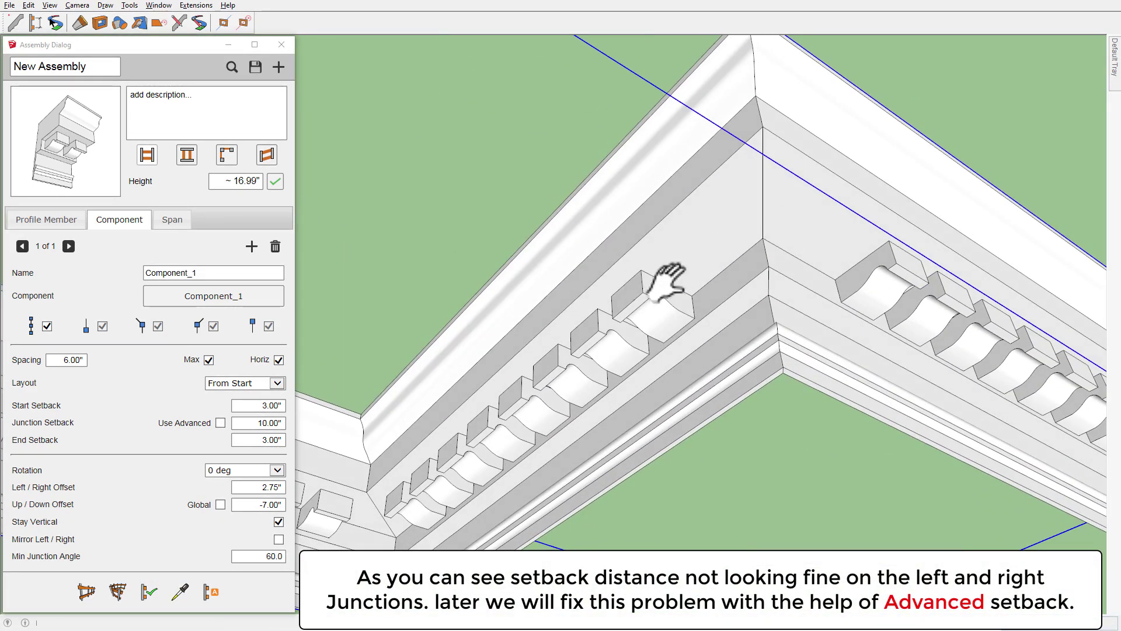
shift+middle_drag(668, 282, 727, 208)
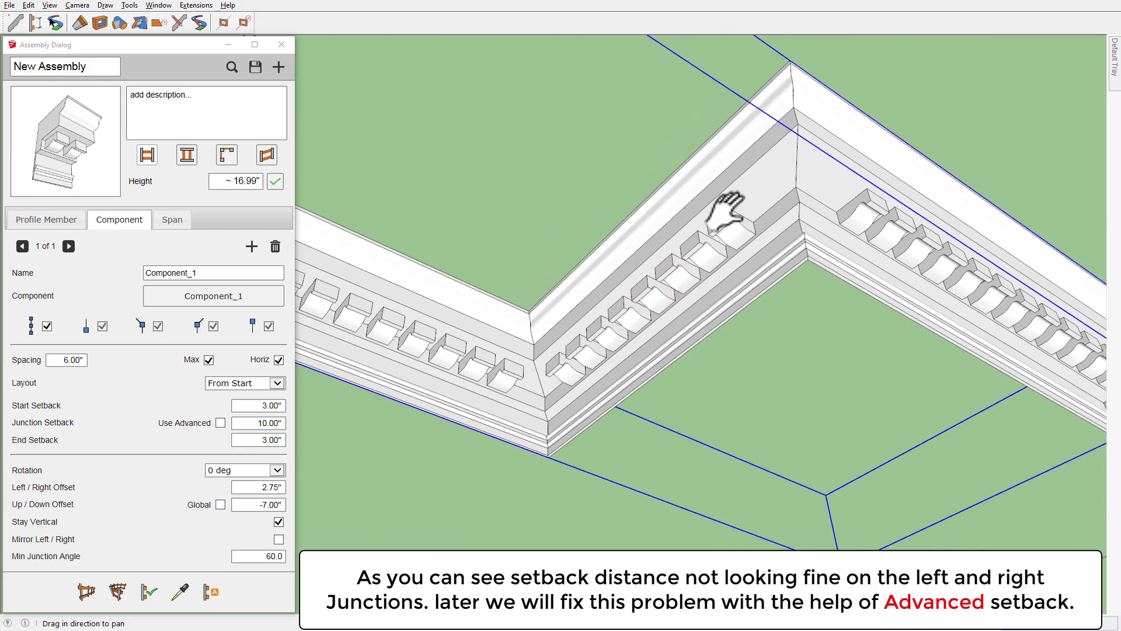
mouse_move(727, 209)
middle_down()
mouse_move(738, 195)
mouse_move(500, 388)
middle_up()
scroll(550, 376, up, 3)
scroll(549, 351, up, 3)
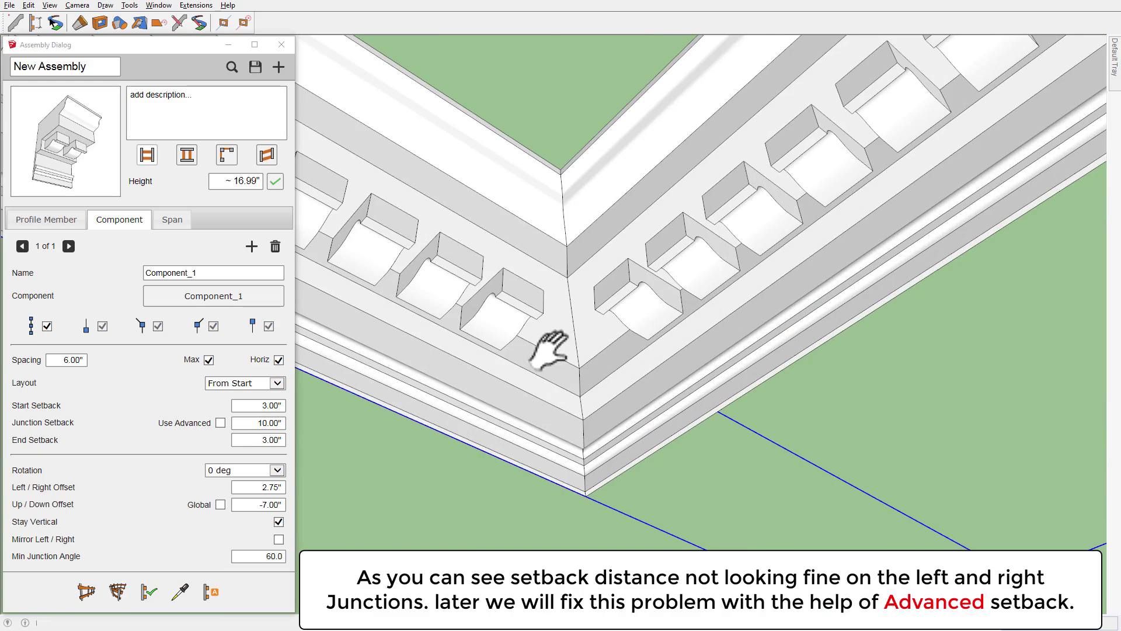
scroll(577, 376, down, 5)
mouse_move(577, 376)
middle_down()
mouse_move(555, 327)
mouse_move(521, 345)
middle_up()
scroll(576, 387, up, 2)
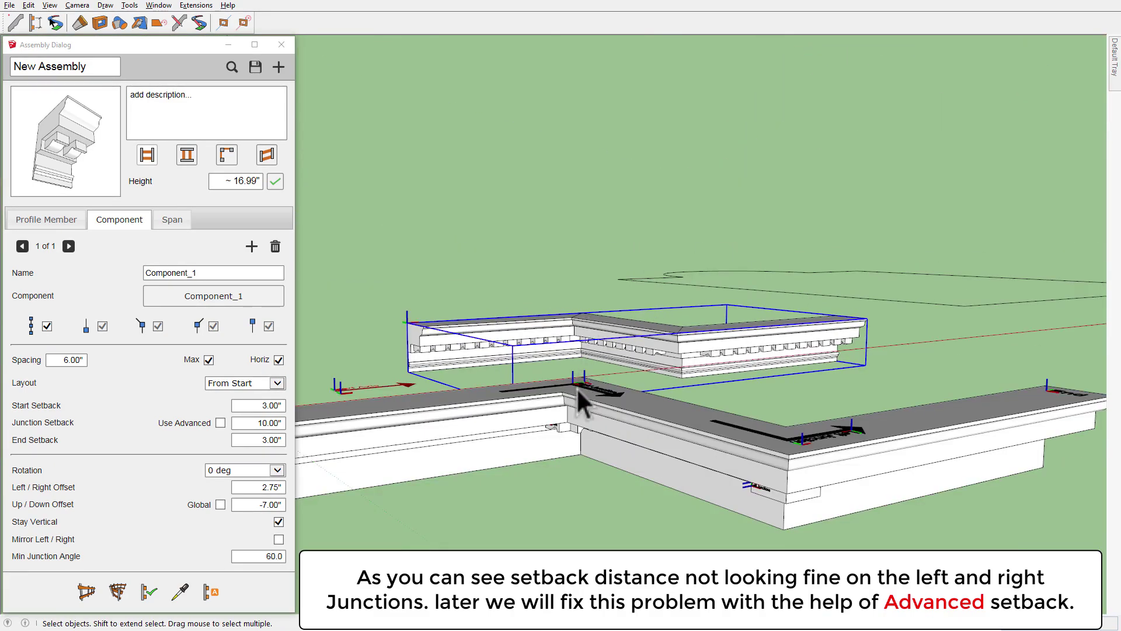
scroll(576, 387, up, 3)
- Select the right-junction bracket geometry and make it a component named Right
middle_drag(556, 421, 618, 170)
scroll(555, 426, up, 4)
mouse_move(556, 426)
middle_down()
mouse_move(583, 403)
mouse_move(622, 426)
middle_up()
scroll(622, 427, up, 2)
scroll(643, 431, up, 2)
click(643, 431)
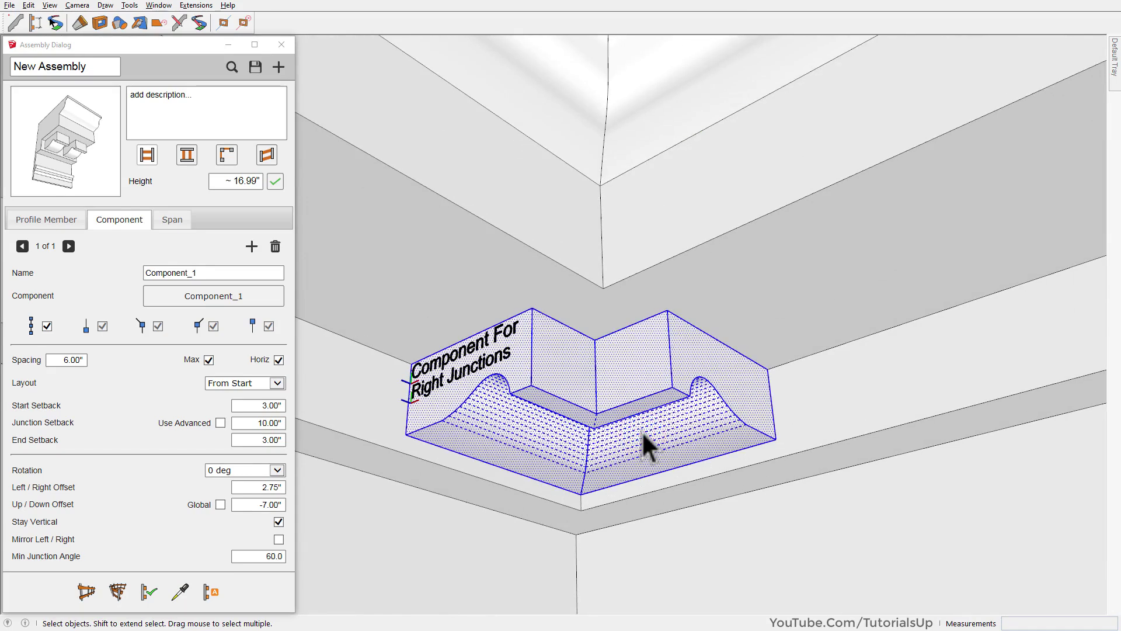
right_click(642, 431)
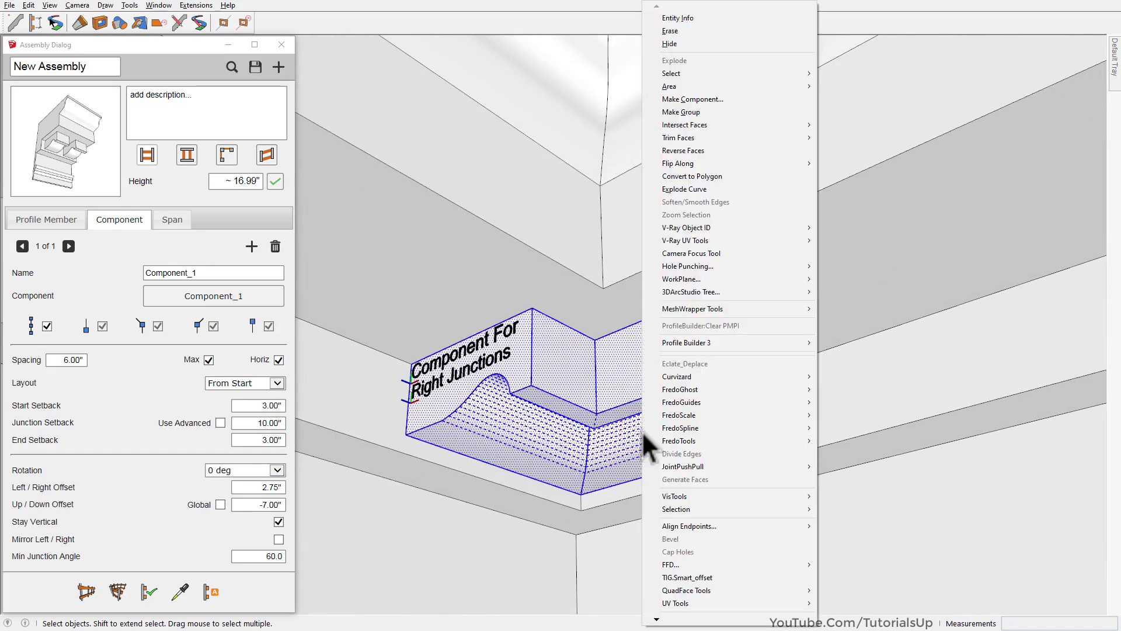
click(742, 99)
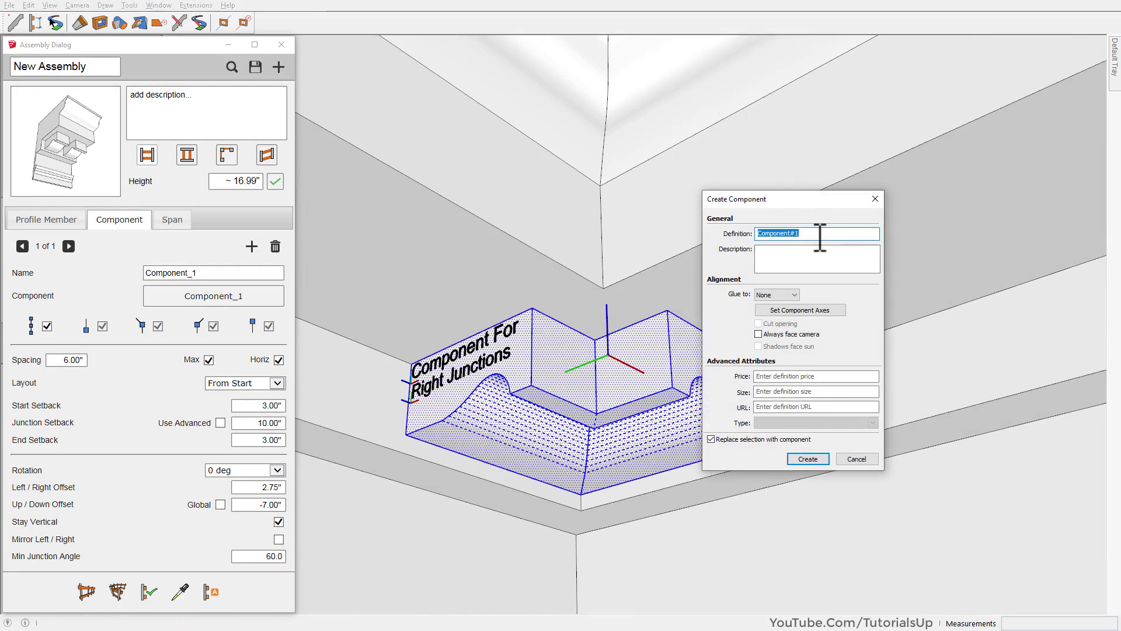
text(Right)
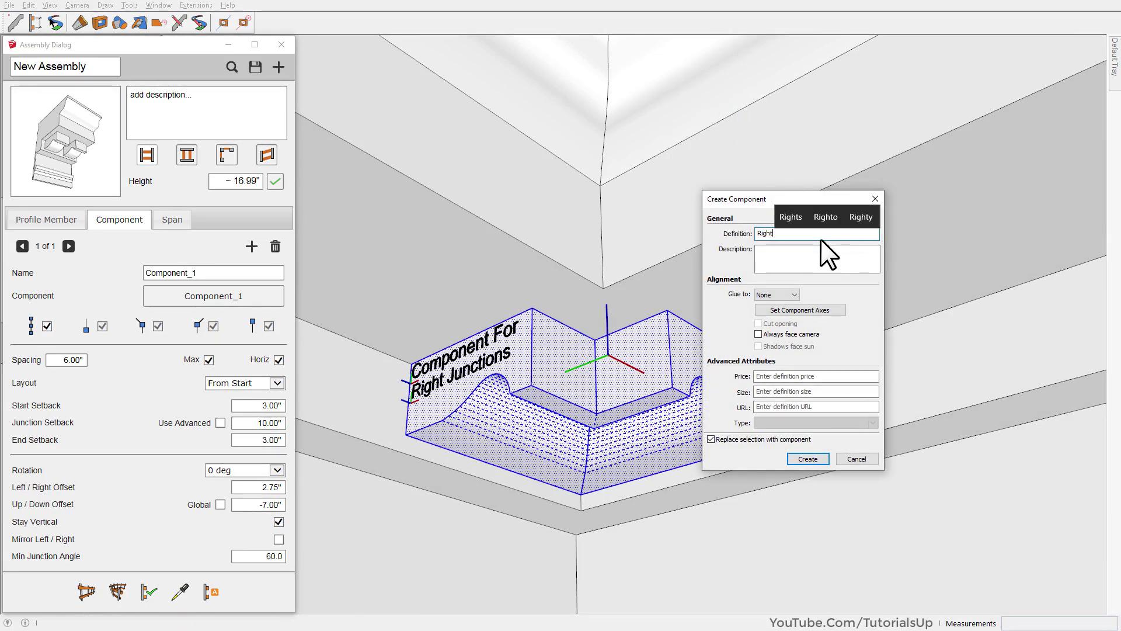
- Place the Right component's axes at its bottom corner along the bottom edge, then create it
click(807, 312)
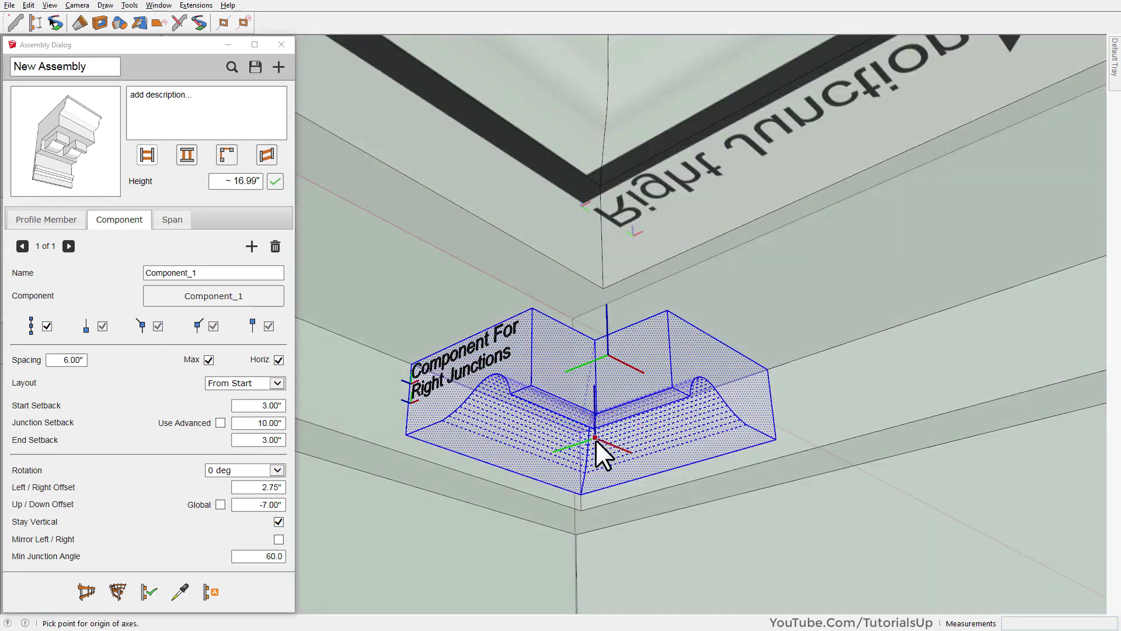
mouse_move(595, 440)
middle_down()
mouse_move(808, 375)
mouse_move(414, 509)
middle_up()
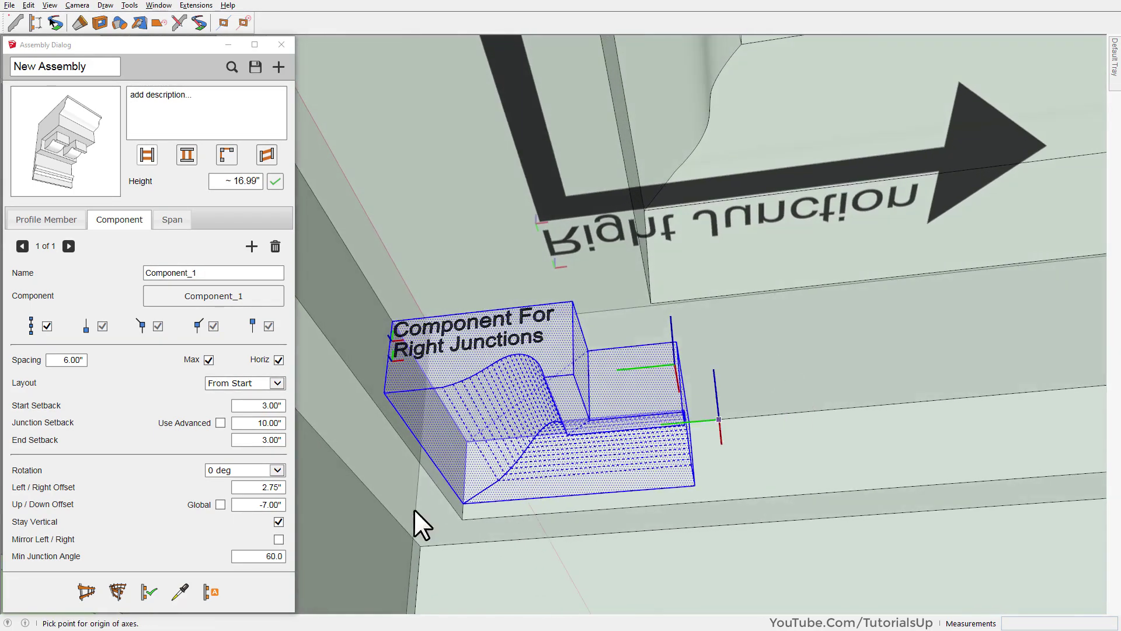
scroll(415, 509, up, 4)
scroll(477, 458, up, 2)
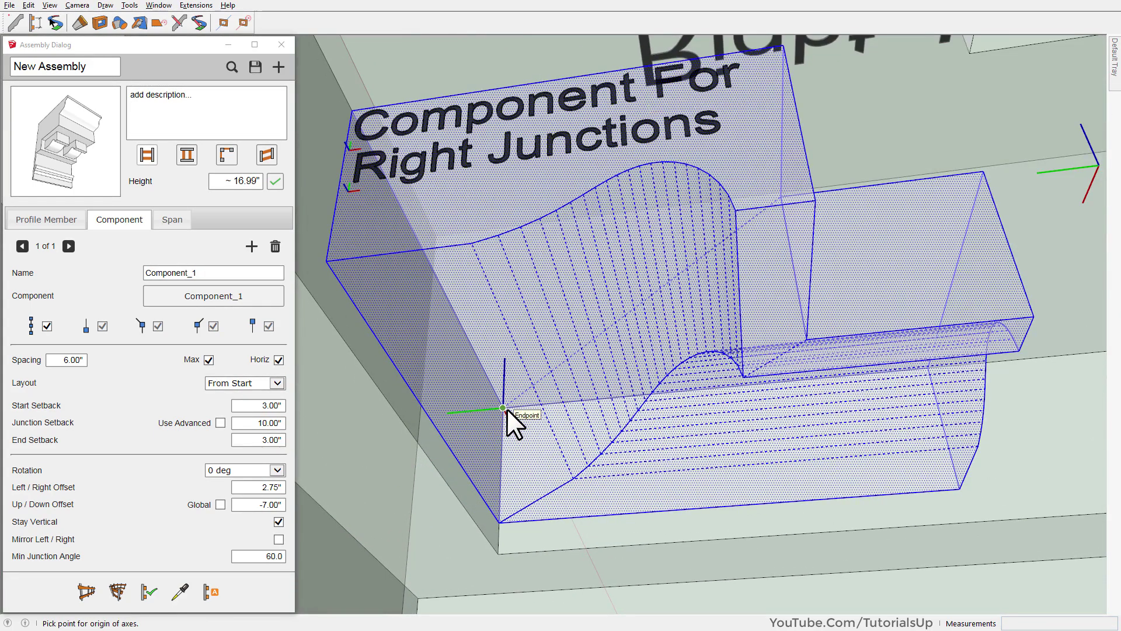
click(506, 409)
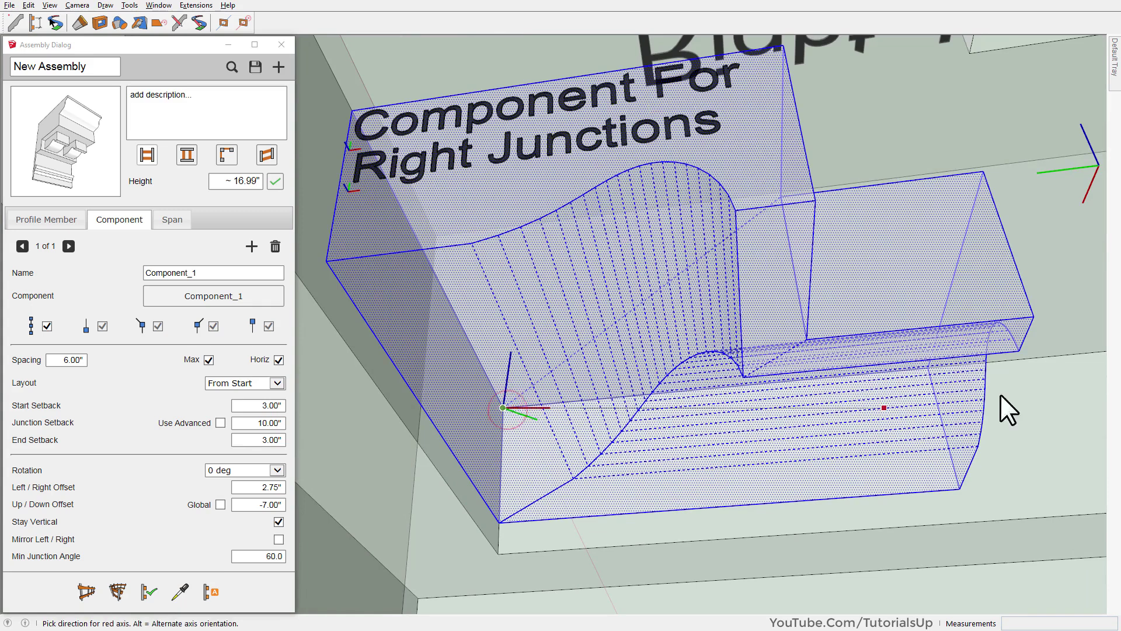
click(1038, 355)
click(1039, 356)
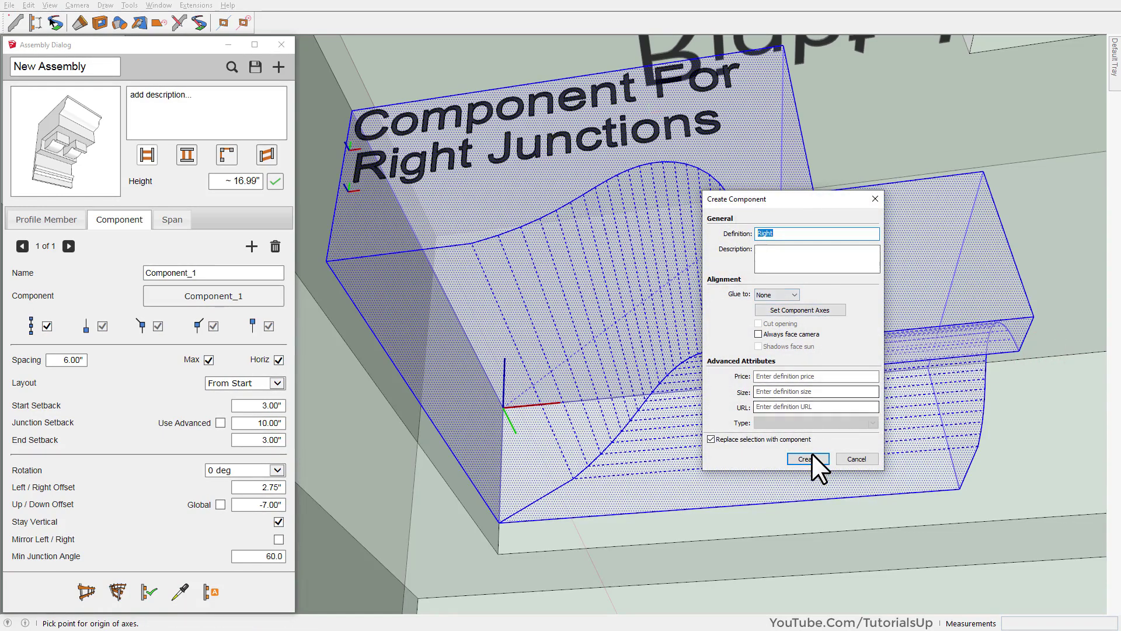
click(810, 457)
scroll(626, 308, down, 5)
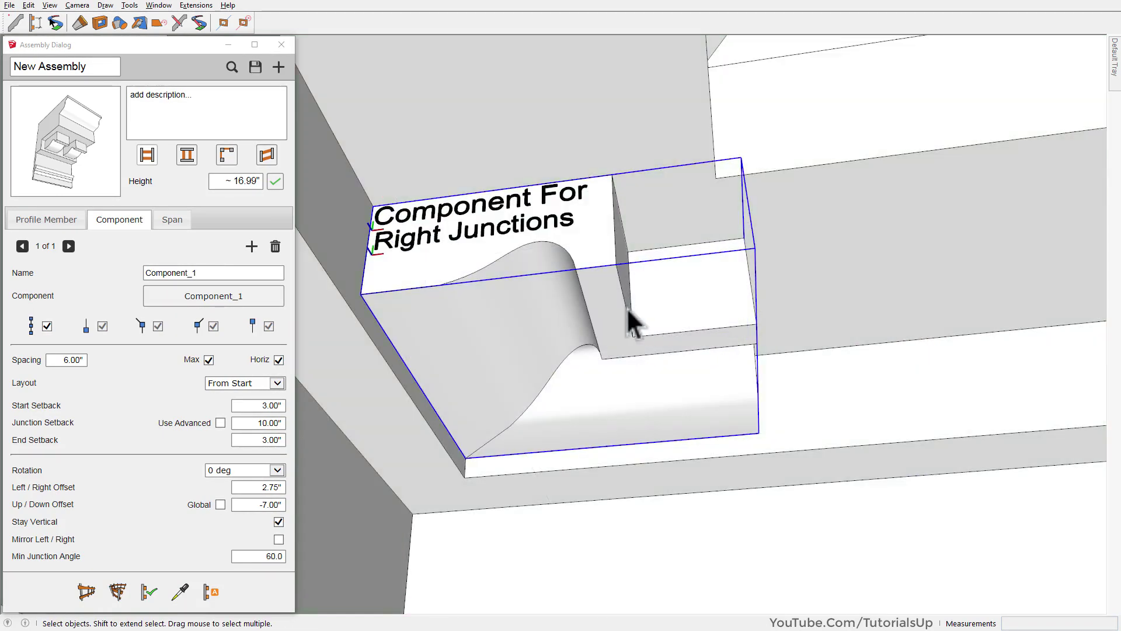
mouse_move(569, 380)
middle_down()
mouse_move(534, 374)
mouse_move(541, 450)
middle_up()
scroll(549, 409, down, 3)
scroll(578, 264, down, 2)
mouse_move(578, 264)
middle_down()
mouse_move(413, 250)
mouse_move(534, 393)
mouse_move(552, 366)
mouse_move(530, 183)
middle_up()
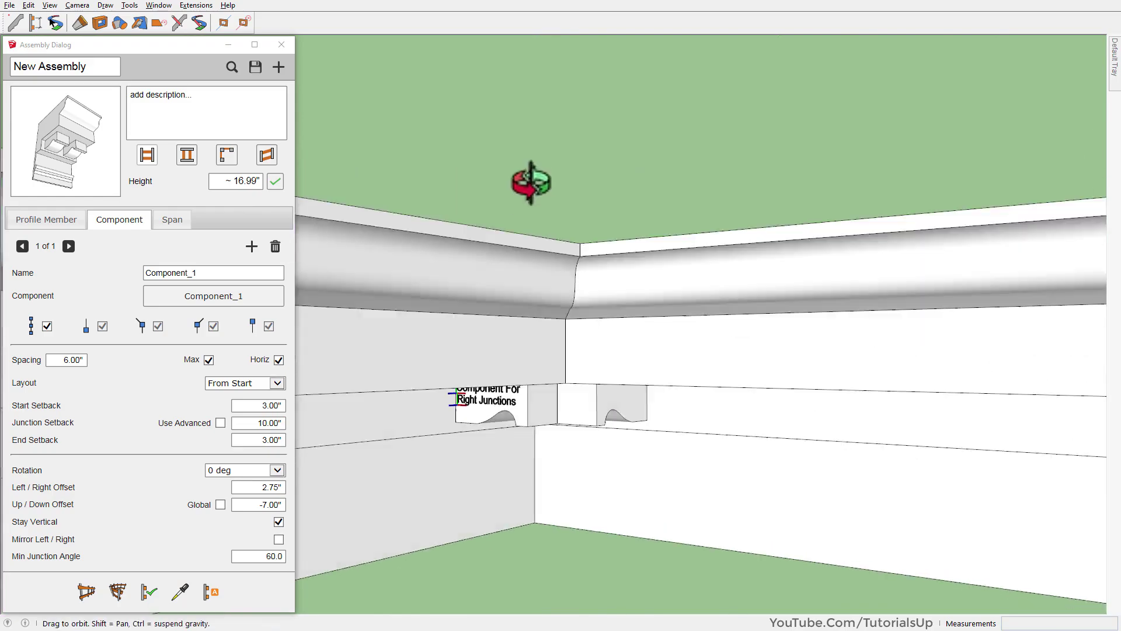
scroll(598, 443, up, 5)
click(599, 442)
scroll(572, 320, down, 2)
scroll(573, 321, down, 5)
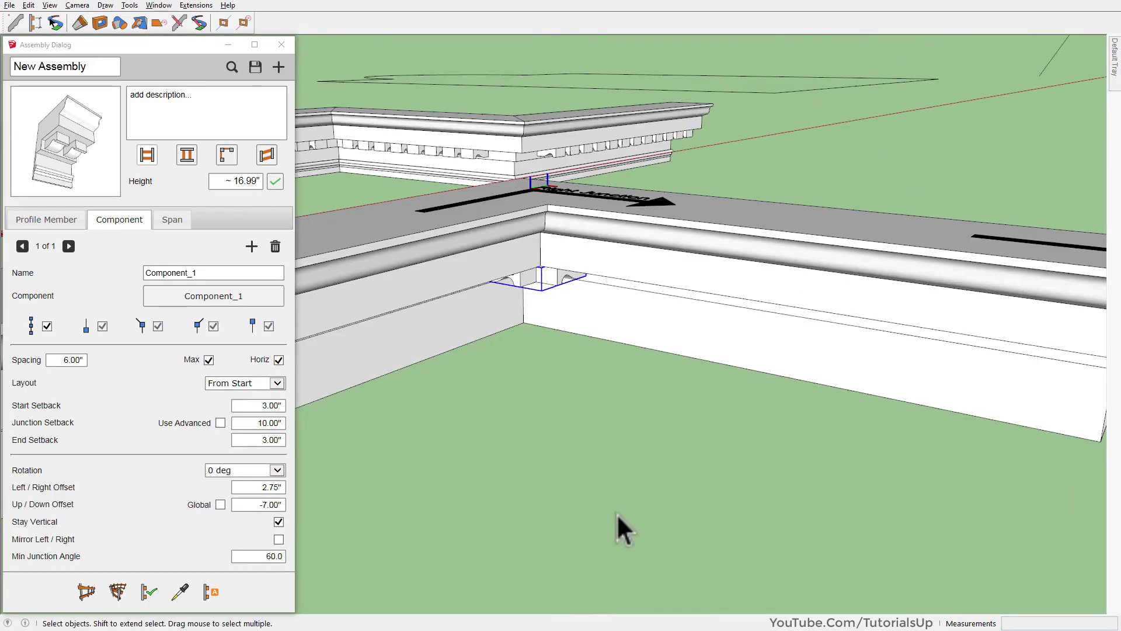
scroll(617, 513, down, 3)
scroll(782, 374, down, 1)
- Add a second component entry named Right, linked to the Right component picked from the model
scroll(639, 288, up, 3)
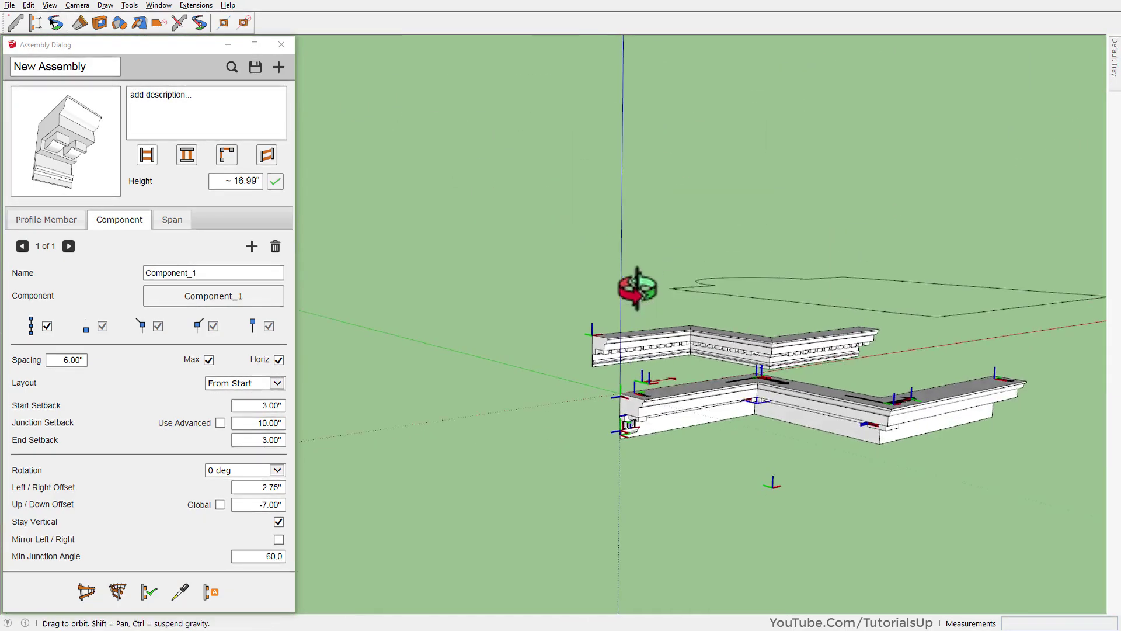
scroll(696, 413, up, 4)
scroll(663, 343, up, 3)
scroll(664, 342, down, 1)
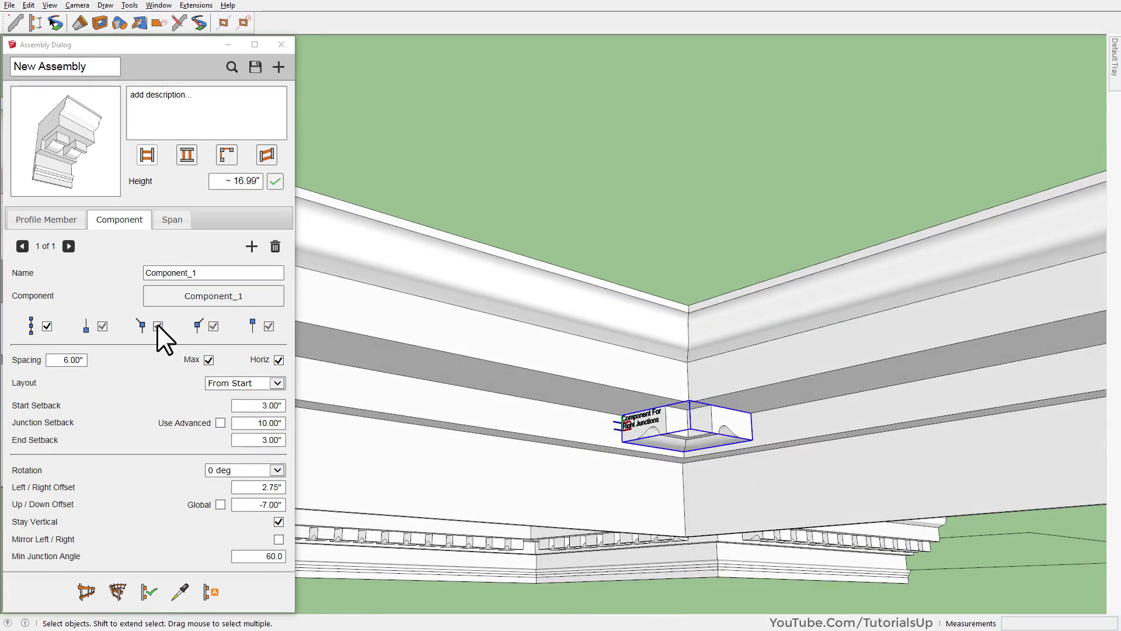
click(251, 246)
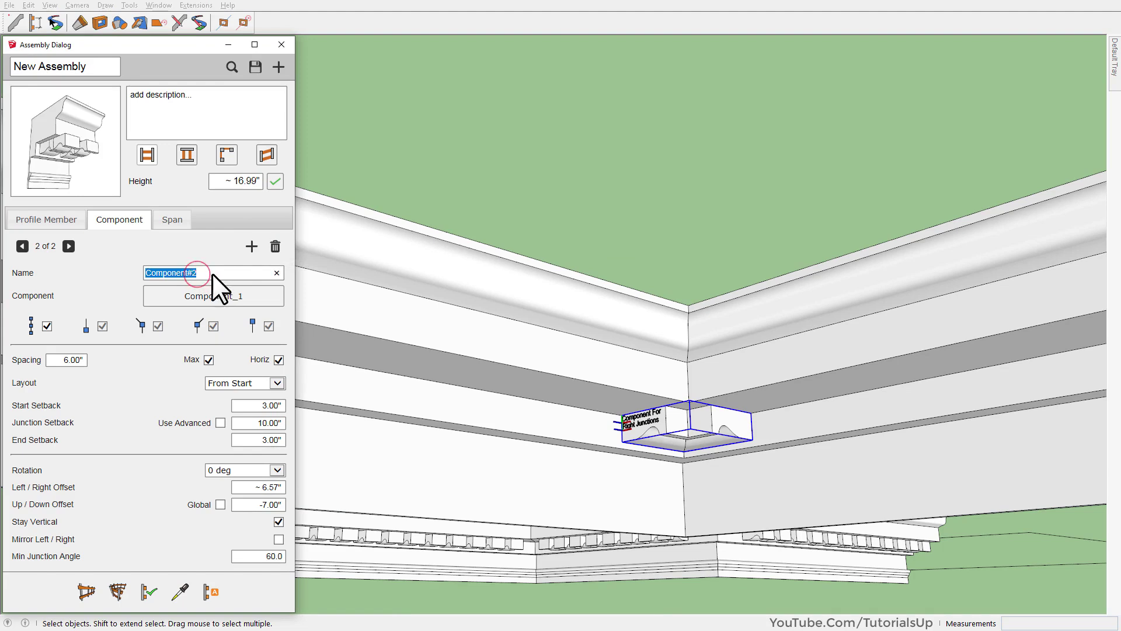
text(Righ)
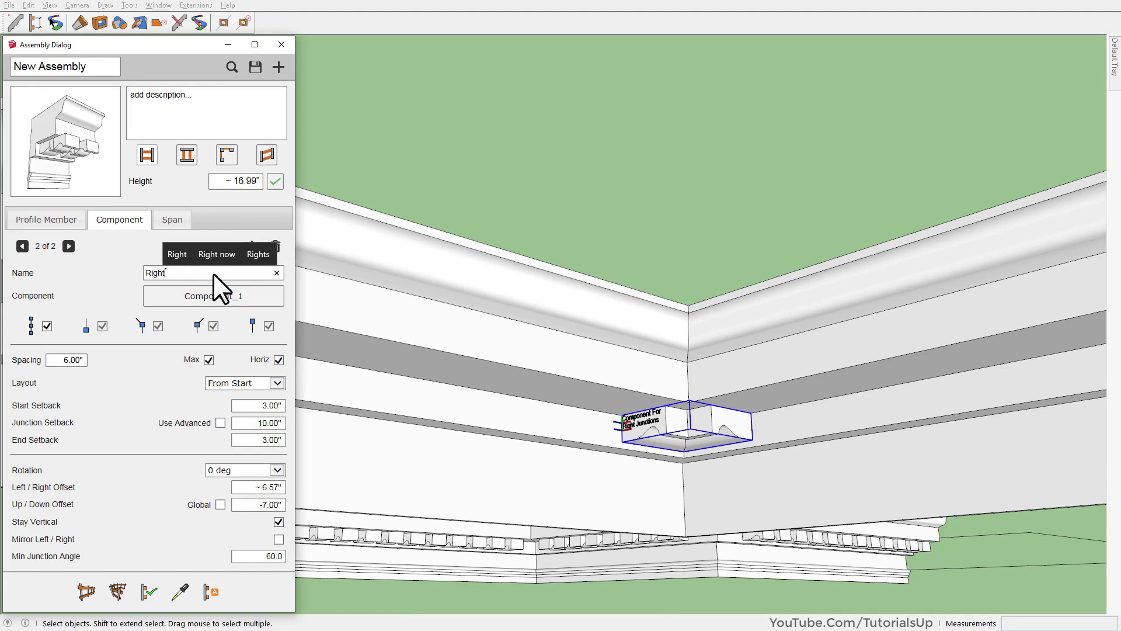
text(t)
click(223, 303)
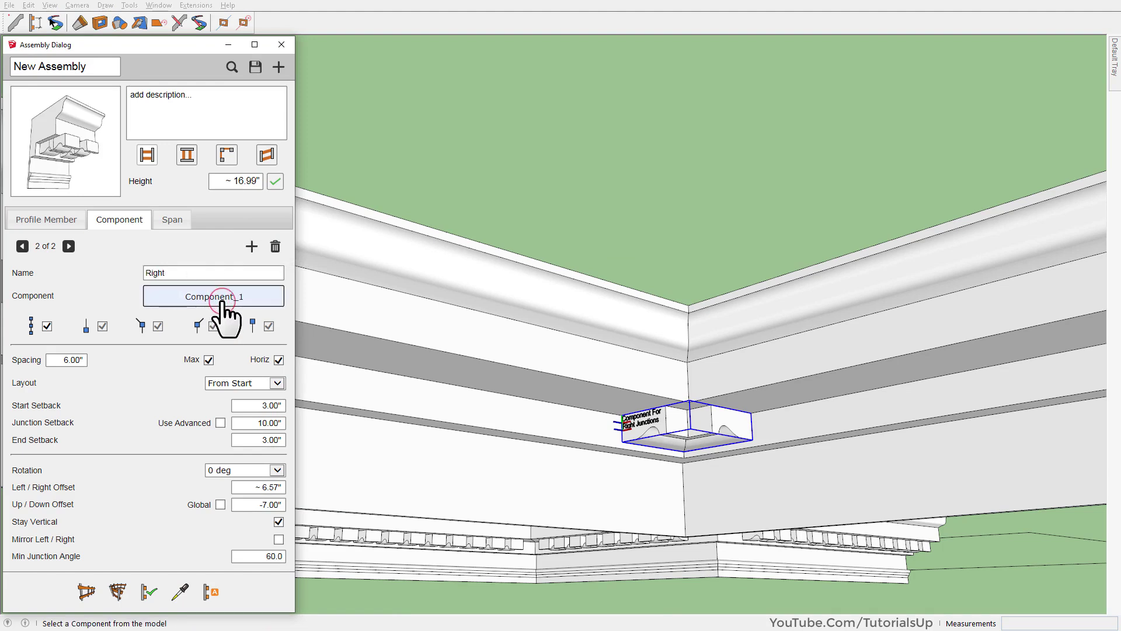
click(712, 421)
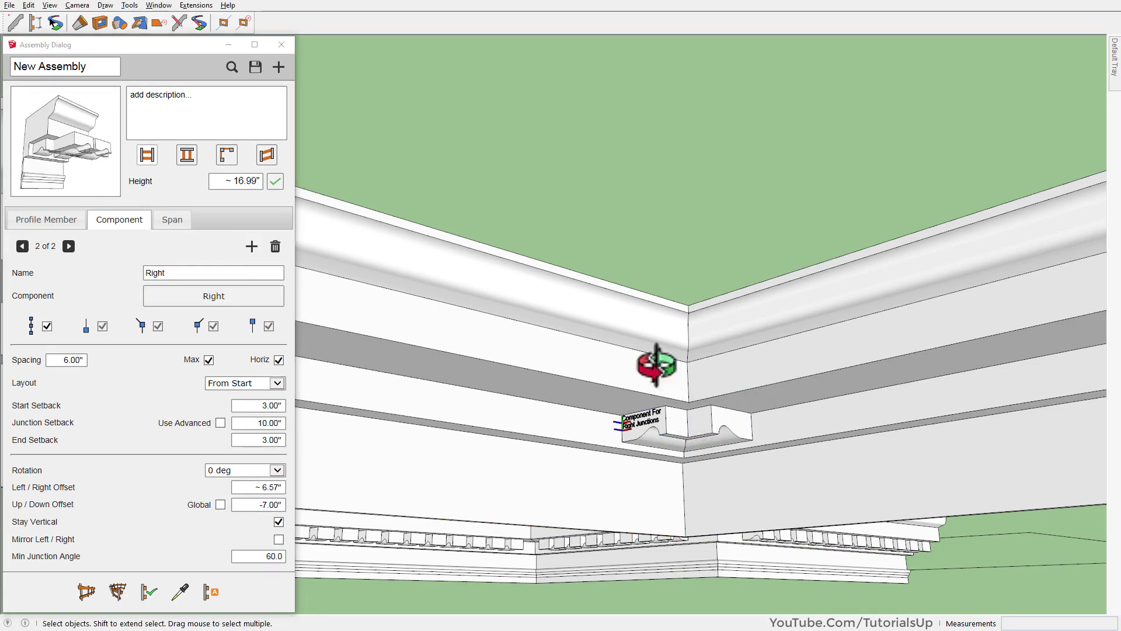
scroll(684, 447, down, 3)
- Select the crown moulding and rebuild it with the current assembly settings
scroll(553, 239, up, 3)
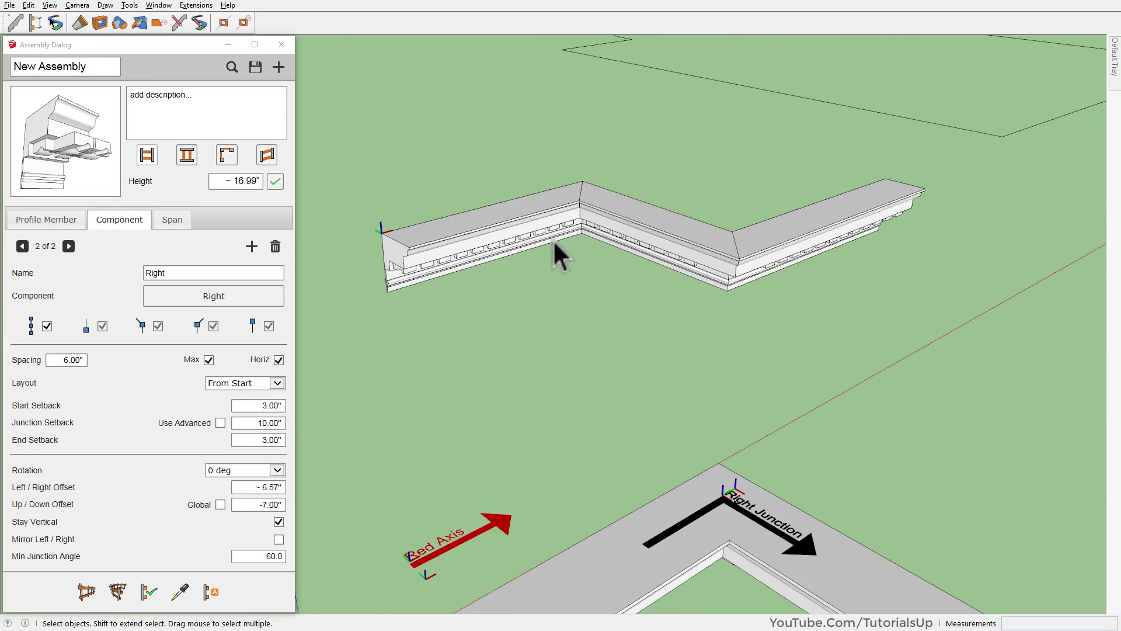
click(524, 201)
scroll(443, 219, up, 2)
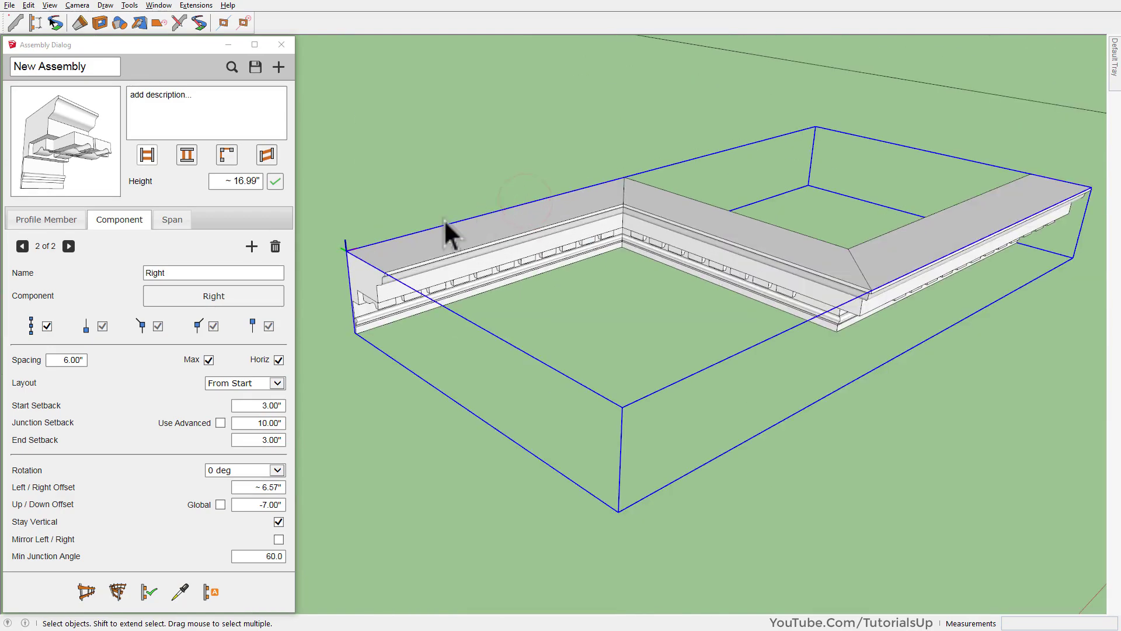
click(146, 589)
scroll(468, 269, up, 2)
middle_drag(465, 274, 594, 357)
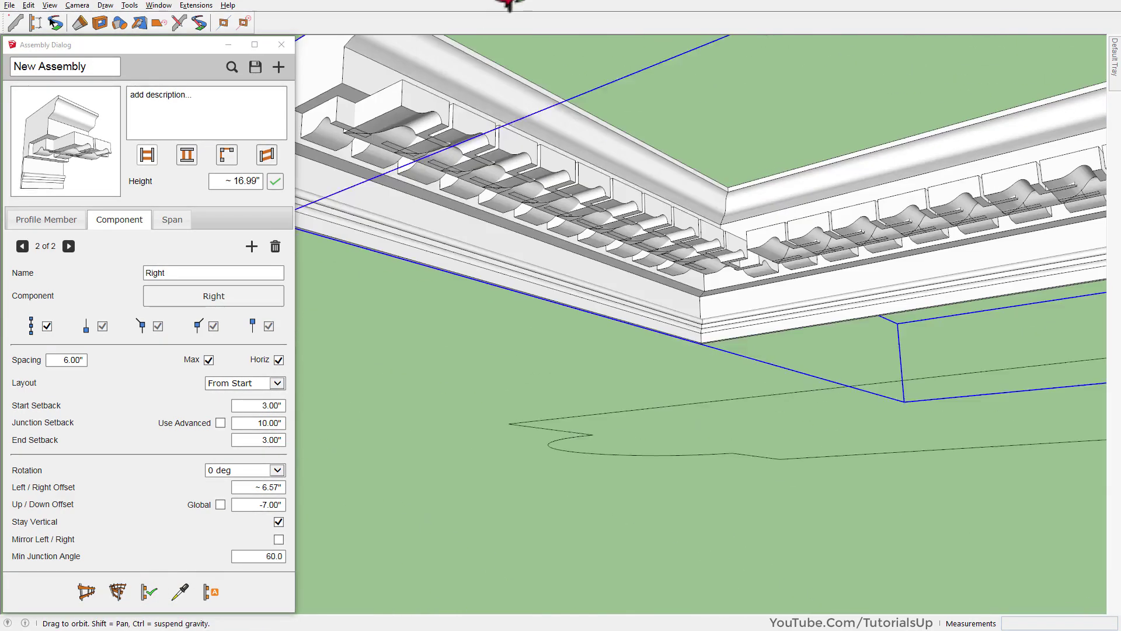
scroll(601, 309, down, 1)
scroll(611, 265, up, 3)
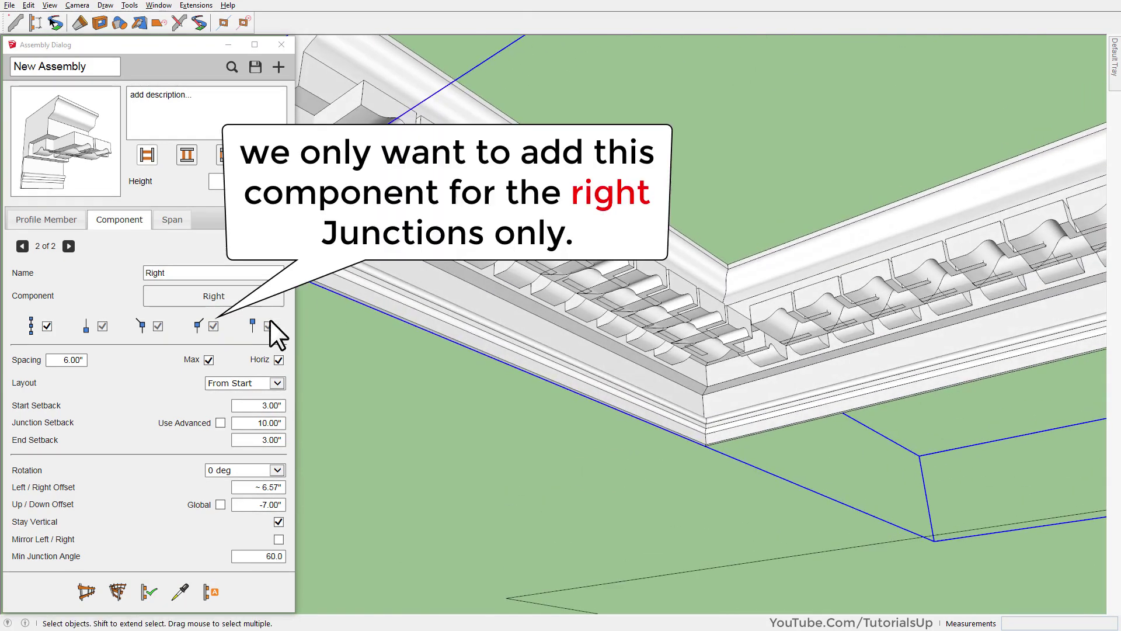
- Uncheck every placement option for the Right entry except Right Junction
click(47, 326)
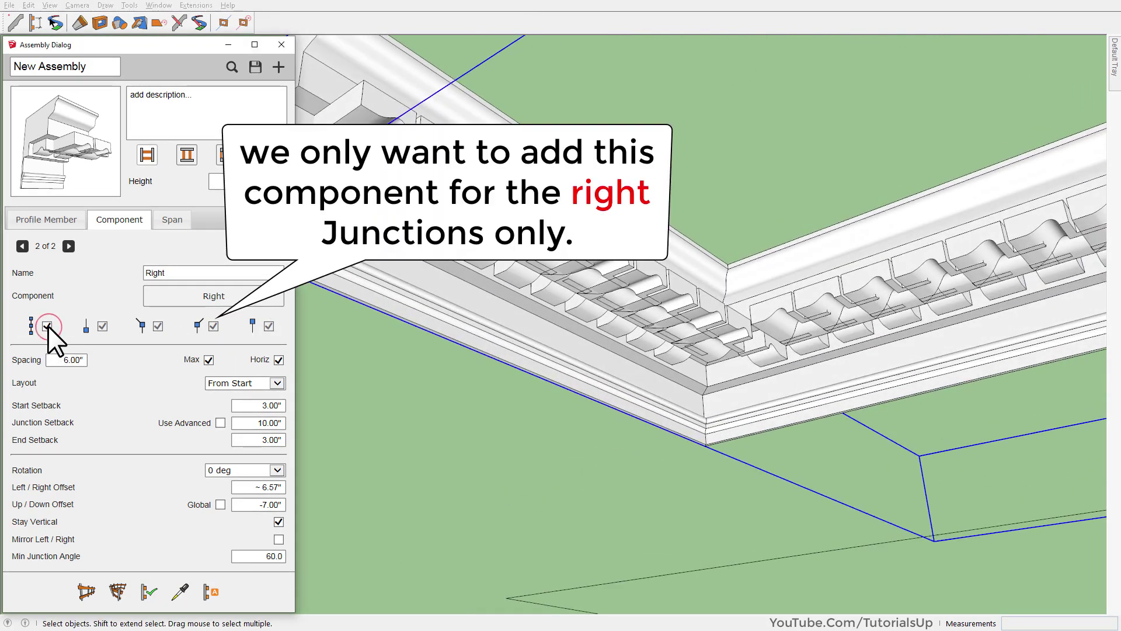
click(103, 326)
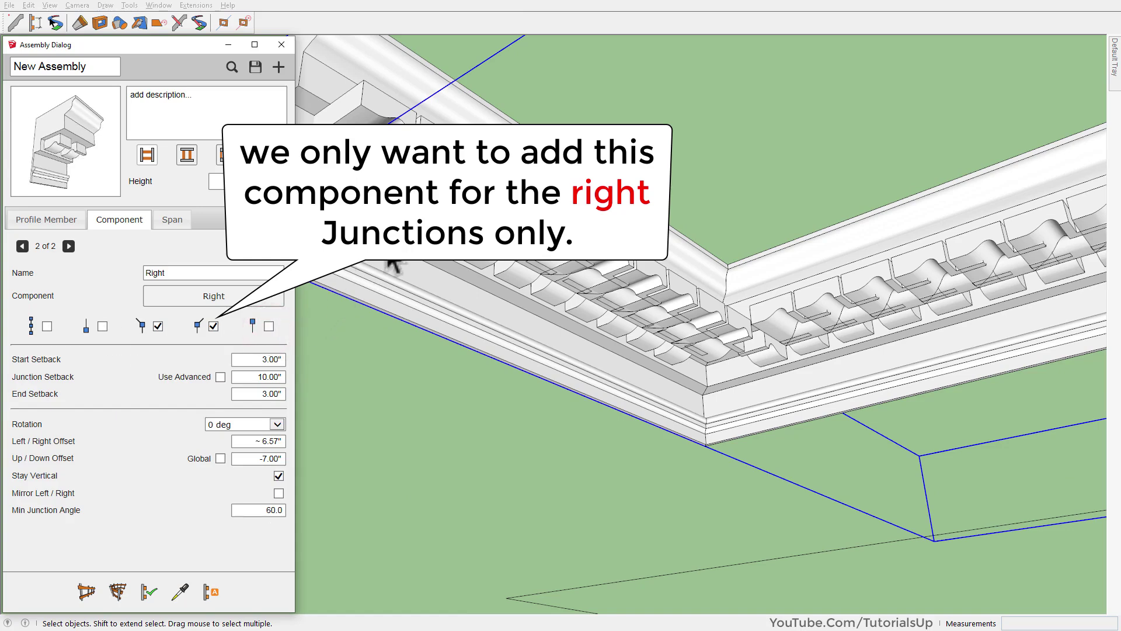
mouse_move(310, 320)
middle_down()
mouse_move(355, 537)
mouse_move(727, 194)
middle_up()
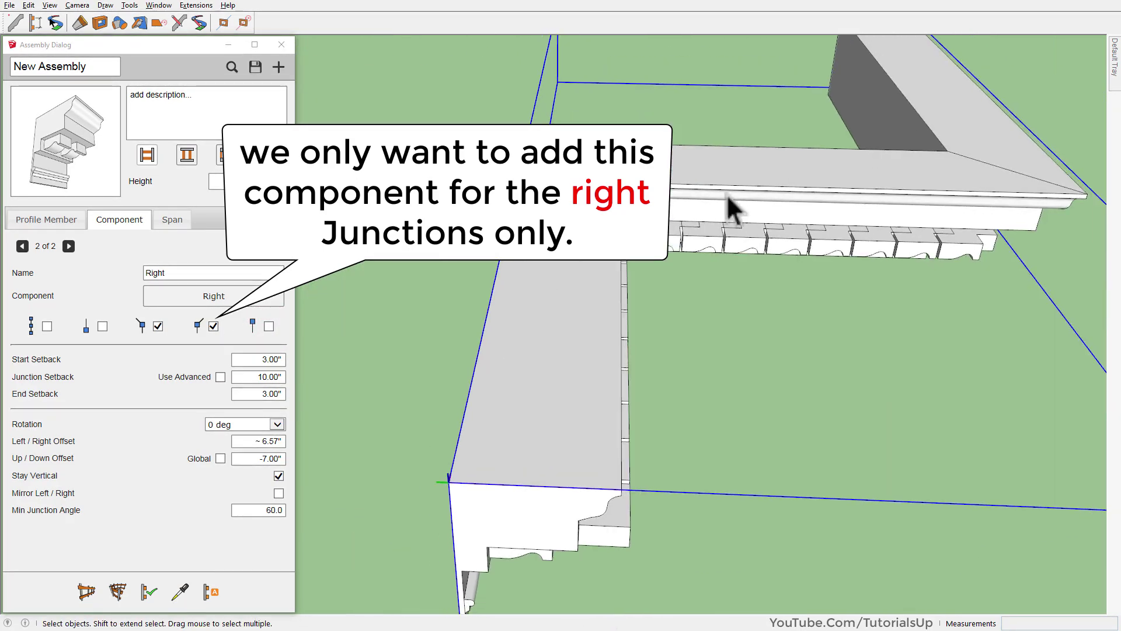
click(158, 326)
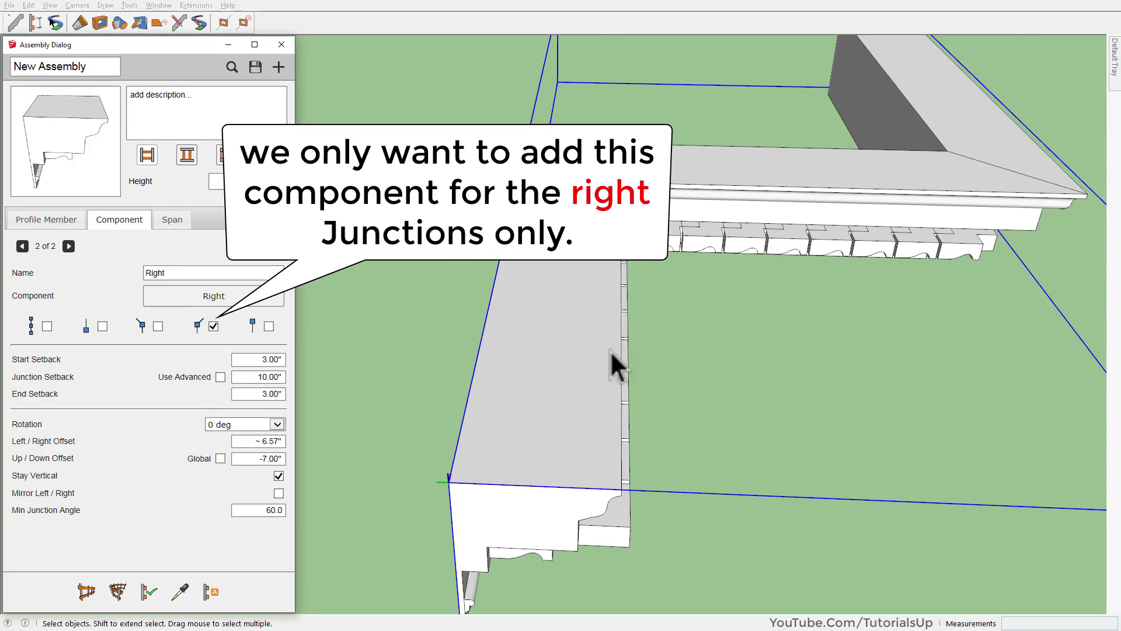
scroll(610, 351, down, 5)
scroll(709, 246, up, 5)
- Rebuild the moulding and check the Right block placed at the corner
middle_drag(709, 247, 713, 175)
scroll(703, 293, up, 3)
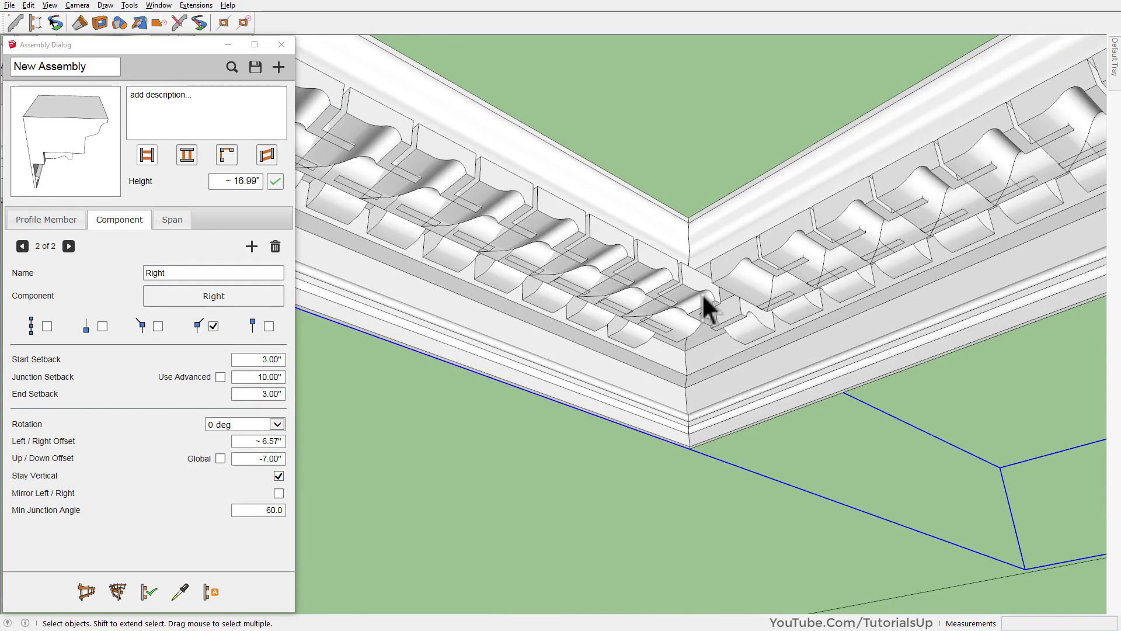
click(149, 592)
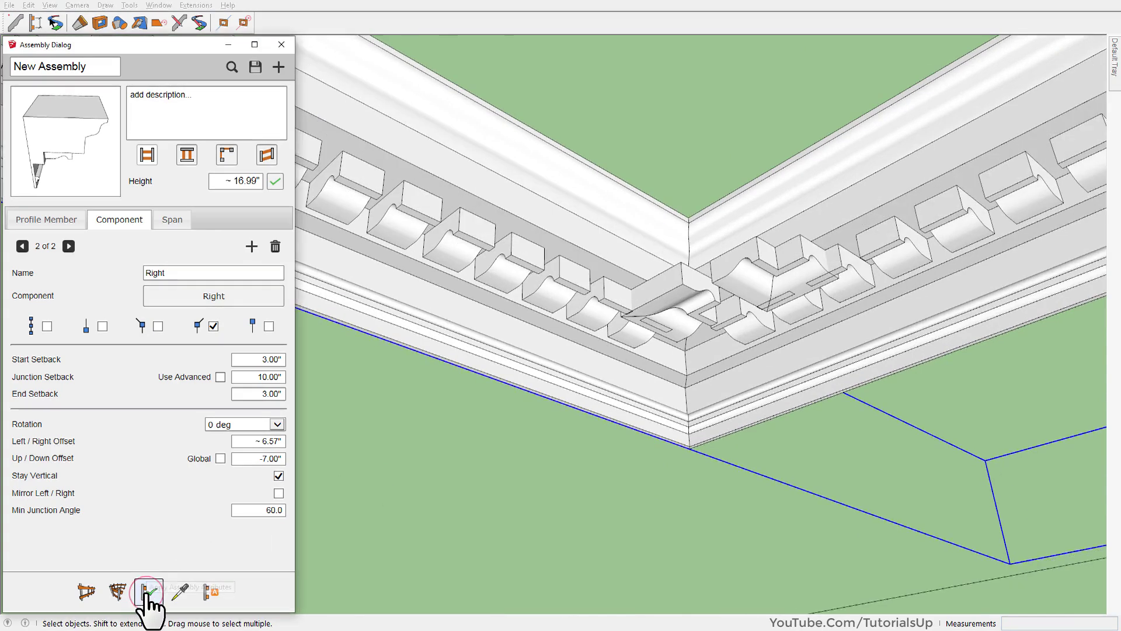
mouse_move(591, 313)
middle_down()
mouse_move(576, 176)
mouse_move(551, 250)
middle_up()
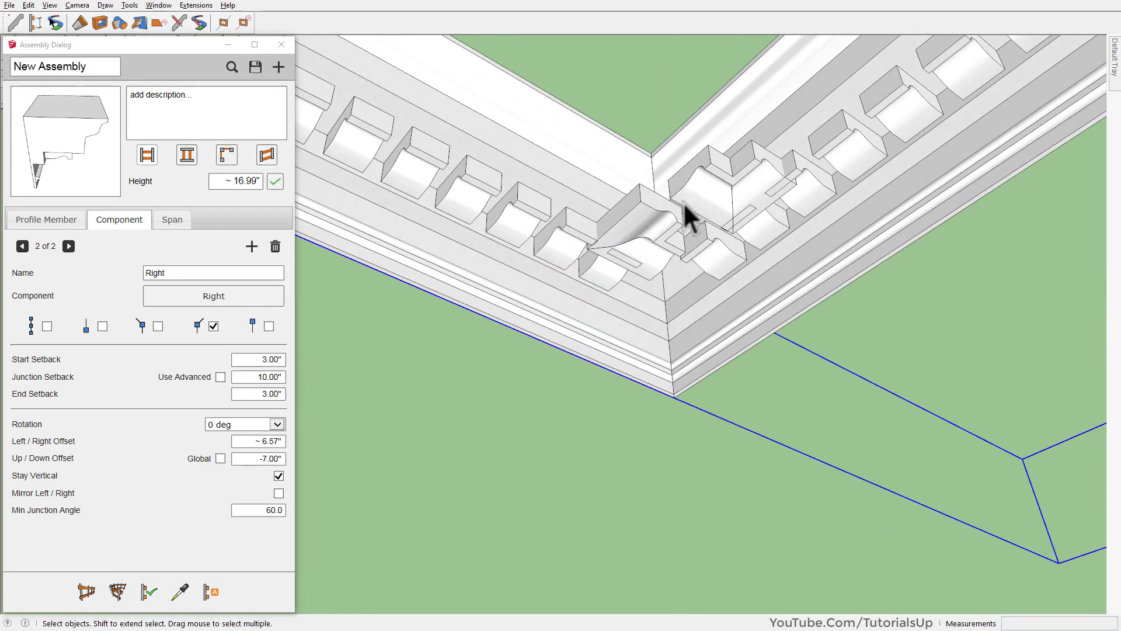
scroll(668, 217, down, 3)
mouse_move(626, 263)
middle_down()
mouse_move(689, 220)
mouse_move(456, 538)
mouse_move(418, 369)
mouse_move(696, 351)
middle_up()
scroll(671, 257, up, 2)
scroll(622, 265, up, 2)
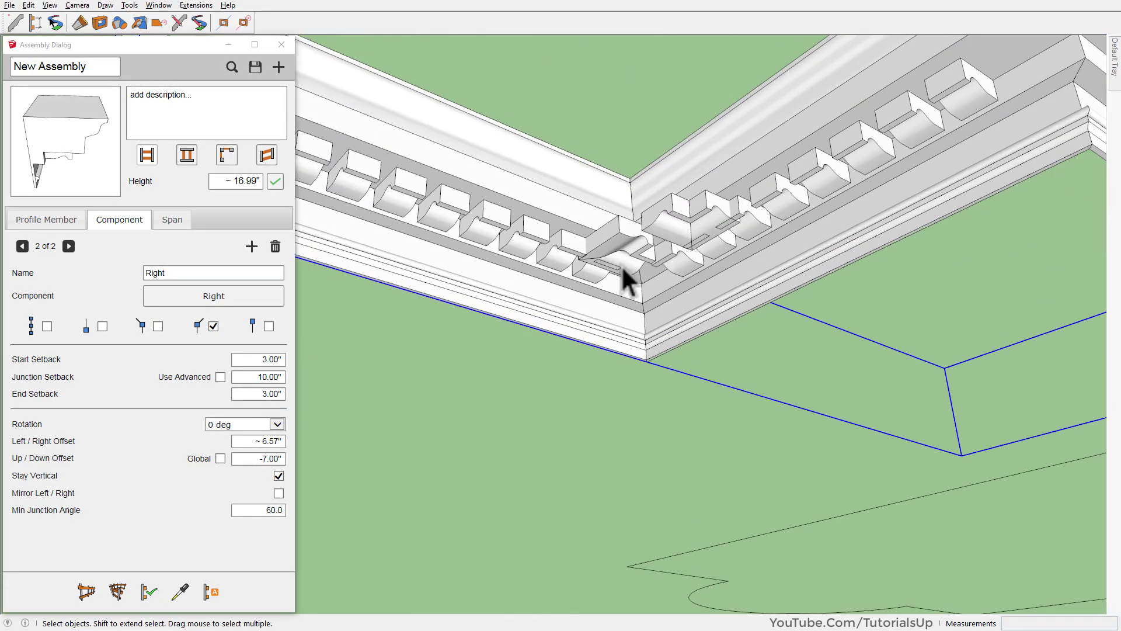
- Set the Right entry's start, junction and end setbacks and both offsets to 0, and rebuild
click(251, 360)
text(0)
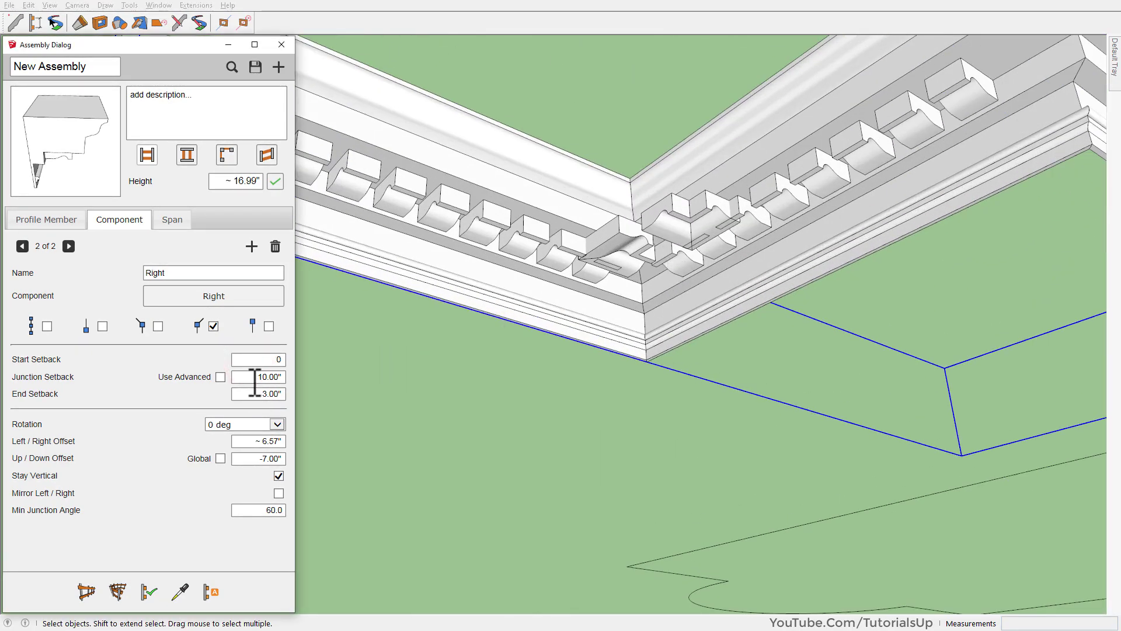
click(256, 378)
text(0)
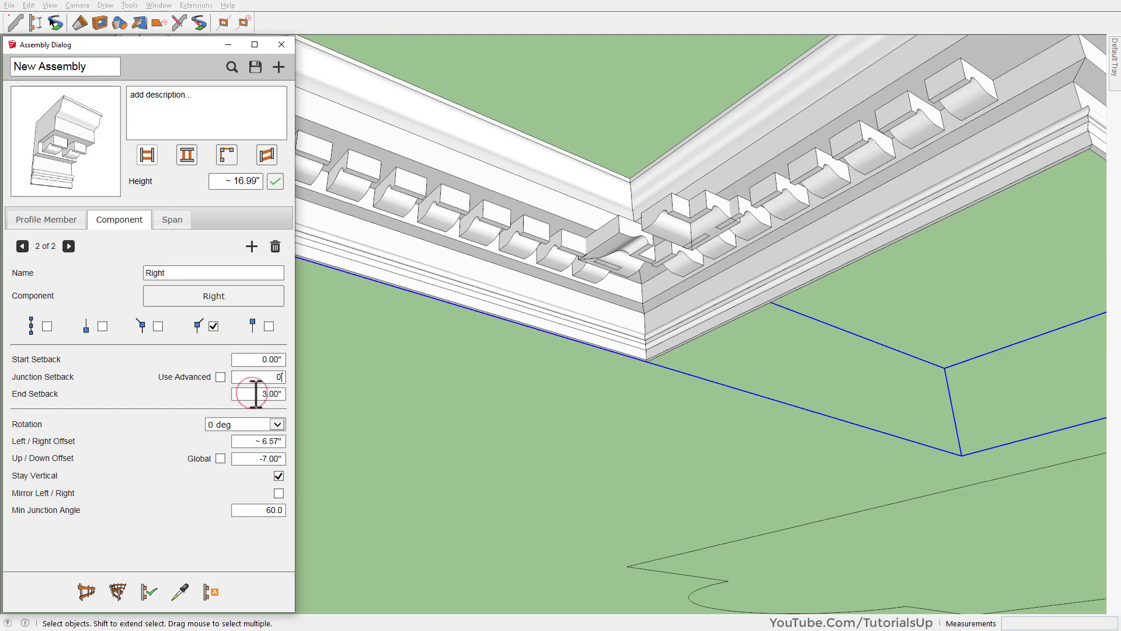
click(256, 393)
text(0)
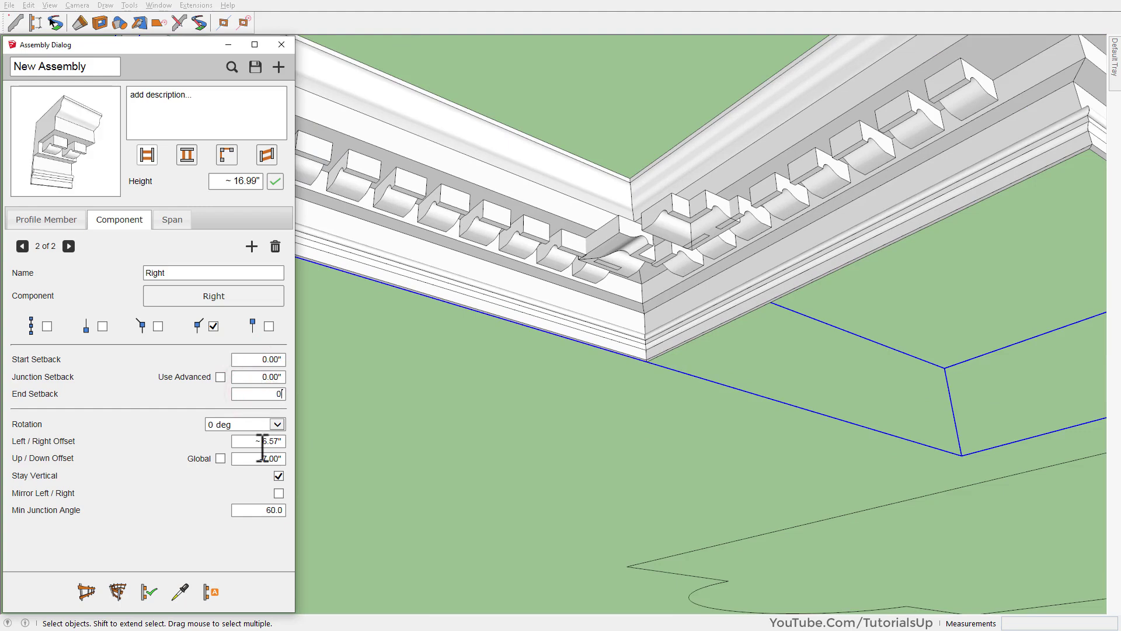
click(252, 444)
click(256, 459)
text(0)
click(163, 584)
mouse_move(671, 236)
middle_down()
mouse_move(717, 552)
mouse_move(585, 321)
mouse_move(143, 345)
mouse_move(176, 321)
mouse_move(555, 457)
mouse_move(689, 289)
middle_up()
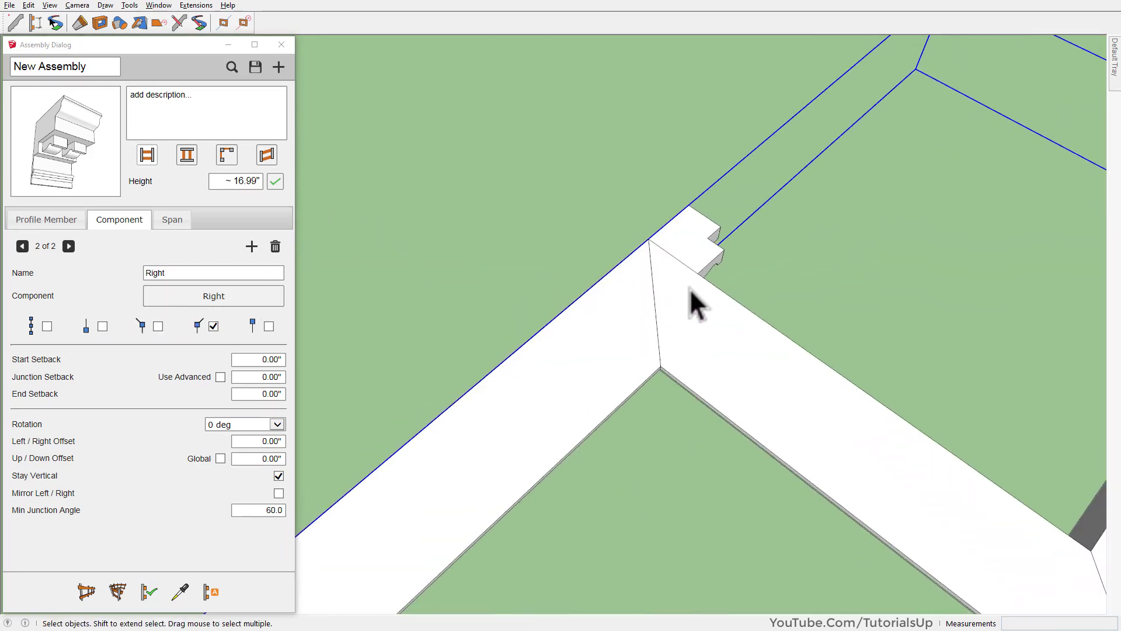
scroll(689, 289, up, 3)
middle_drag(697, 334, 664, 280)
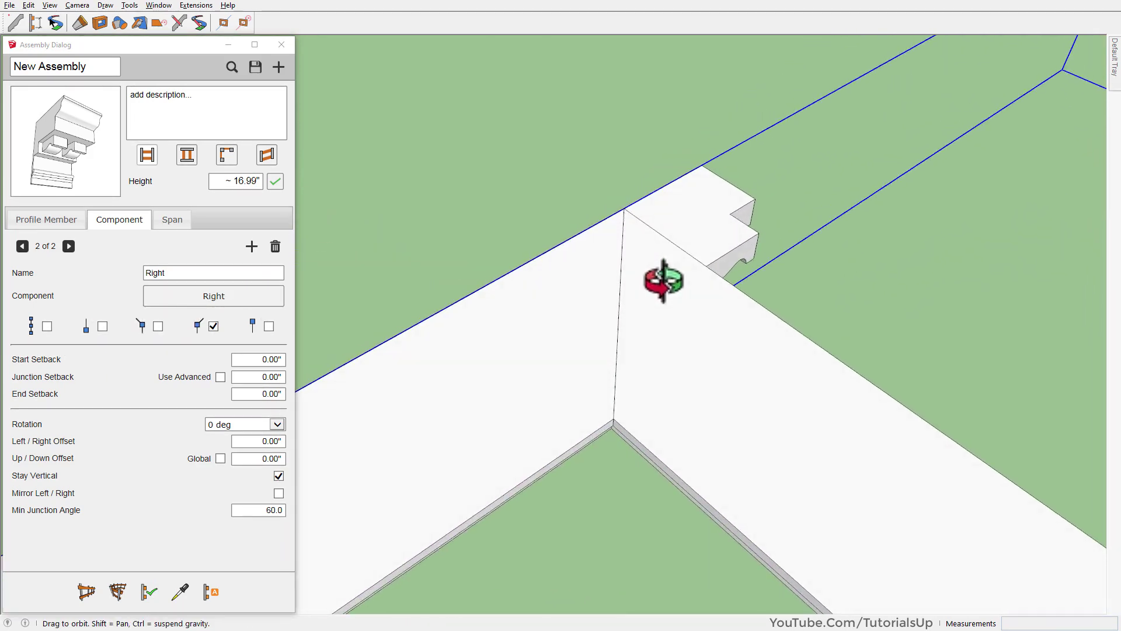
- Try a 180 deg rotation on the Right junction piece, then settle on 270 deg
click(278, 425)
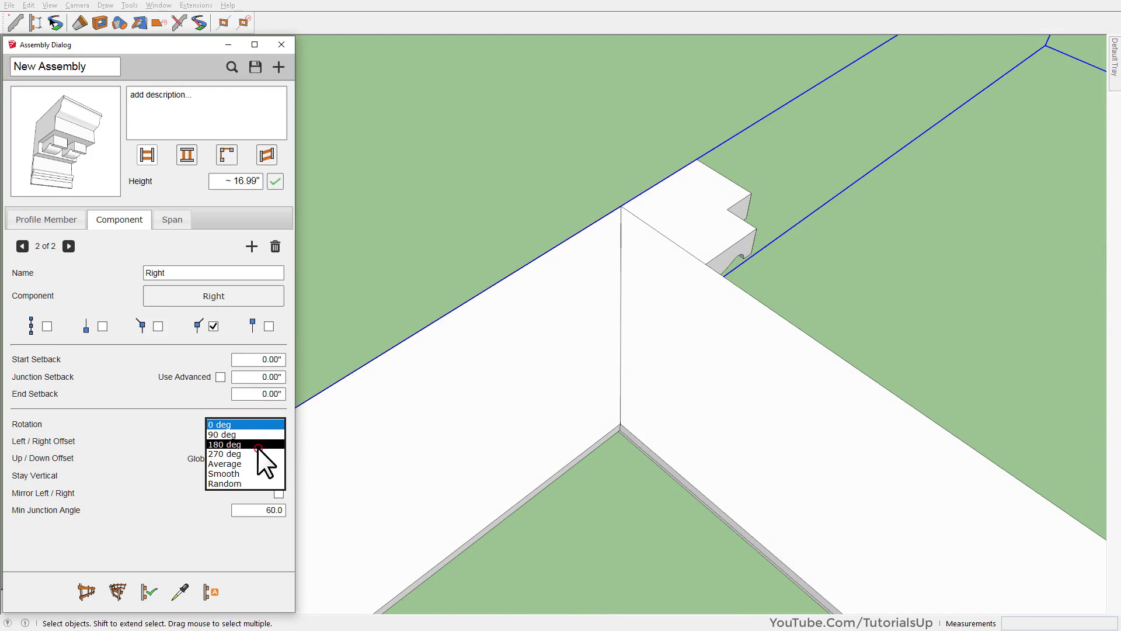
click(257, 445)
click(150, 592)
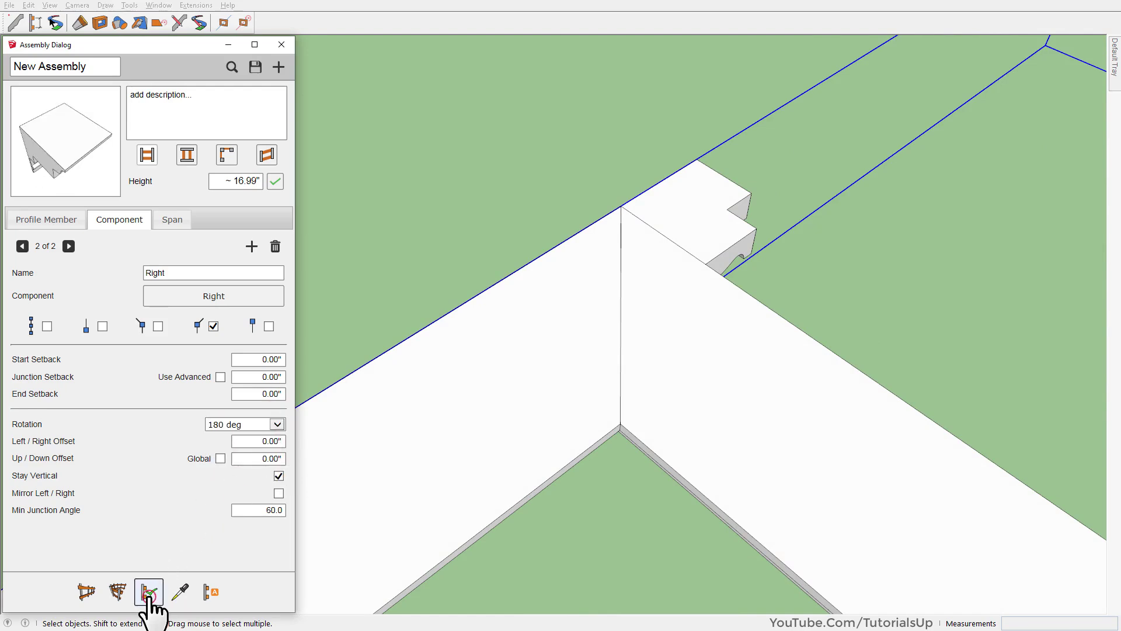
click(279, 424)
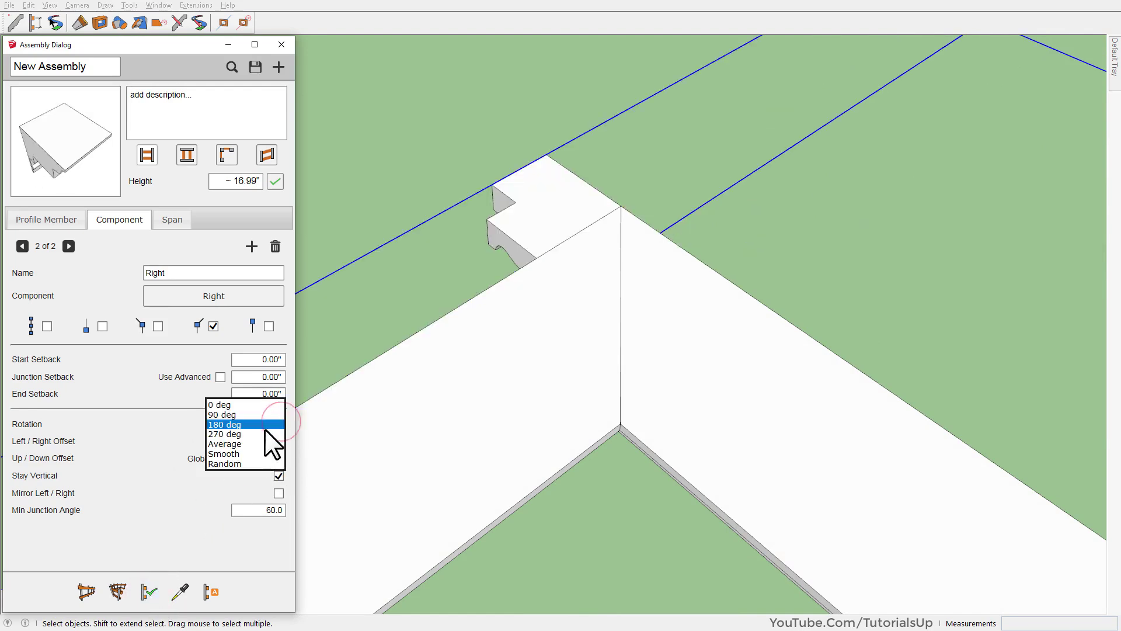
click(261, 436)
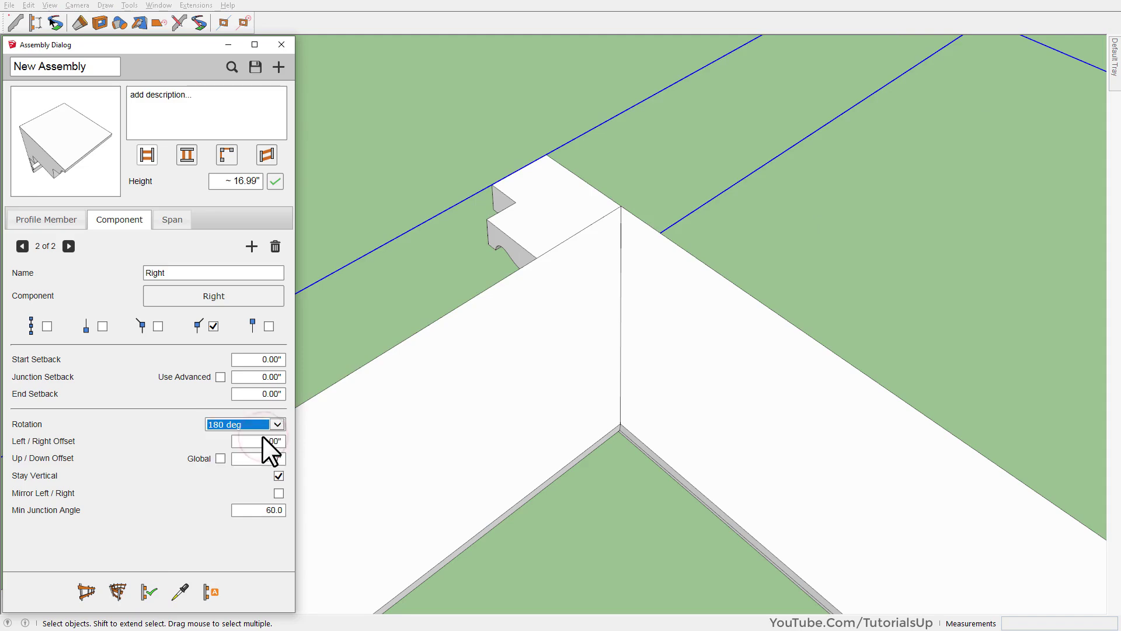
click(149, 592)
mouse_move(673, 407)
middle_down()
mouse_move(527, 245)
mouse_move(791, 243)
middle_up()
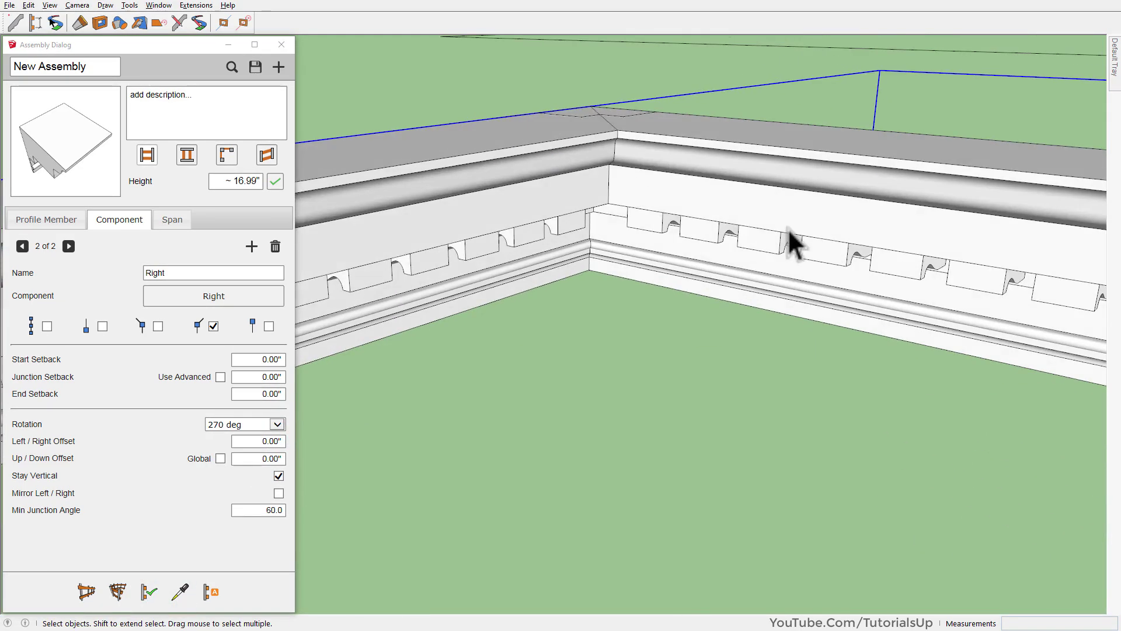
- Measure the 2.75" corner offset under the cornice with the Tape Measure tool
scroll(450, 295, down, 3)
scroll(388, 281, up, 3)
mouse_move(387, 280)
middle_down()
mouse_move(423, 88)
mouse_move(543, 205)
middle_up()
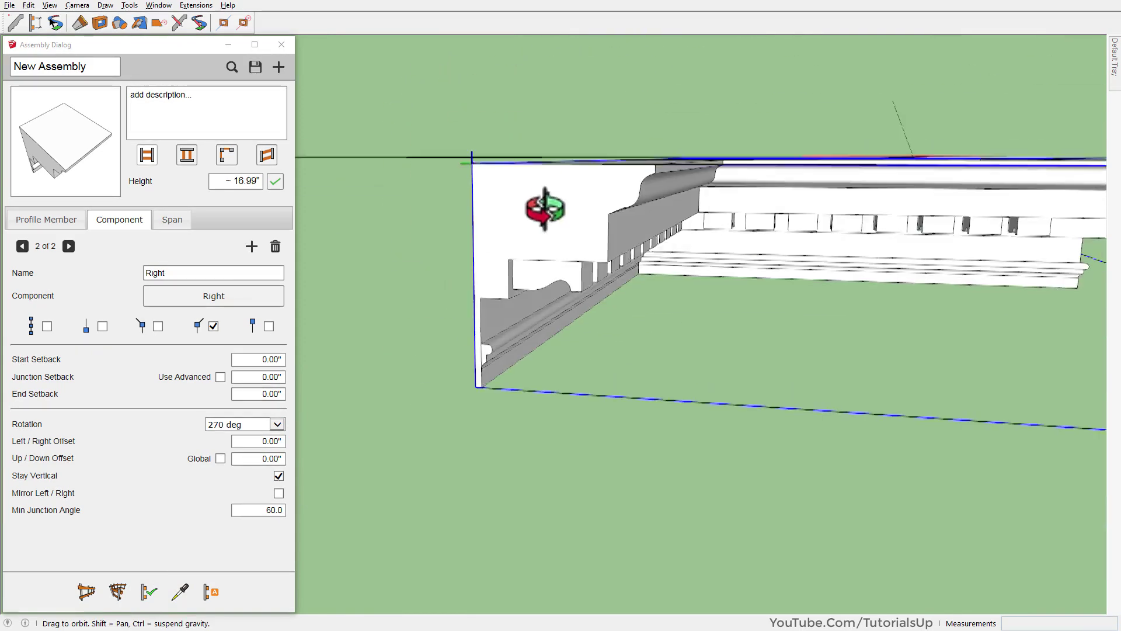
key(space)
scroll(509, 293, up, 2)
scroll(509, 292, up, 2)
key(t)
click(508, 273)
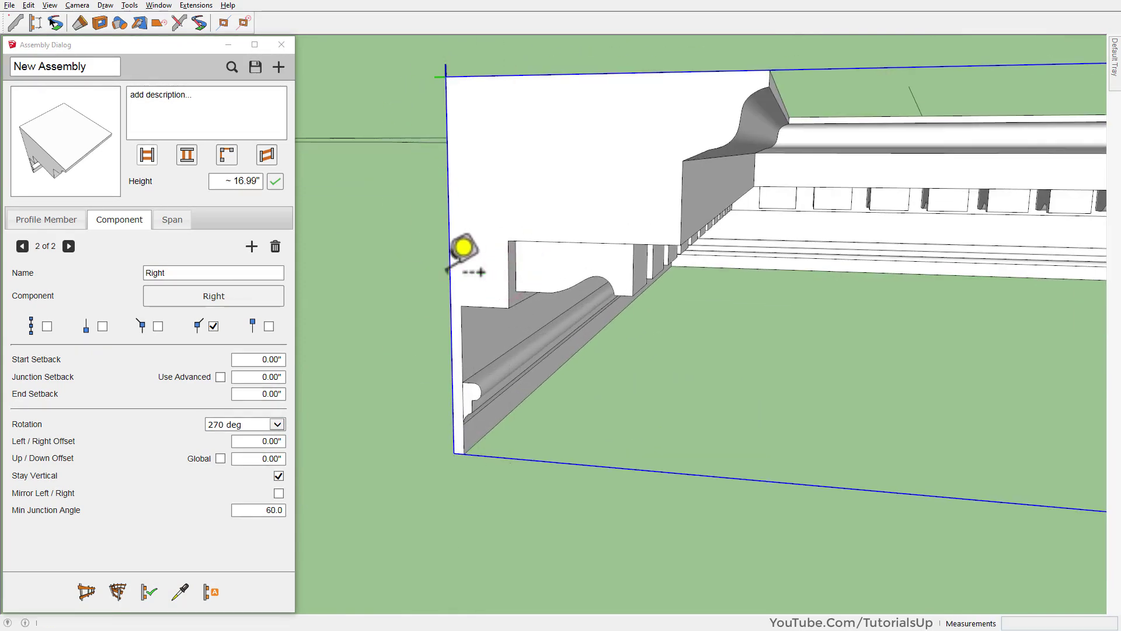
scroll(450, 271, down, 3)
middle_drag(449, 271, 561, 258)
- Set the Right entry's left/right offset to 2.75" and rebuild the cornice corner
key(space)
scroll(396, 393, down, 2)
middle_drag(396, 393, 666, 198)
scroll(666, 199, up, 3)
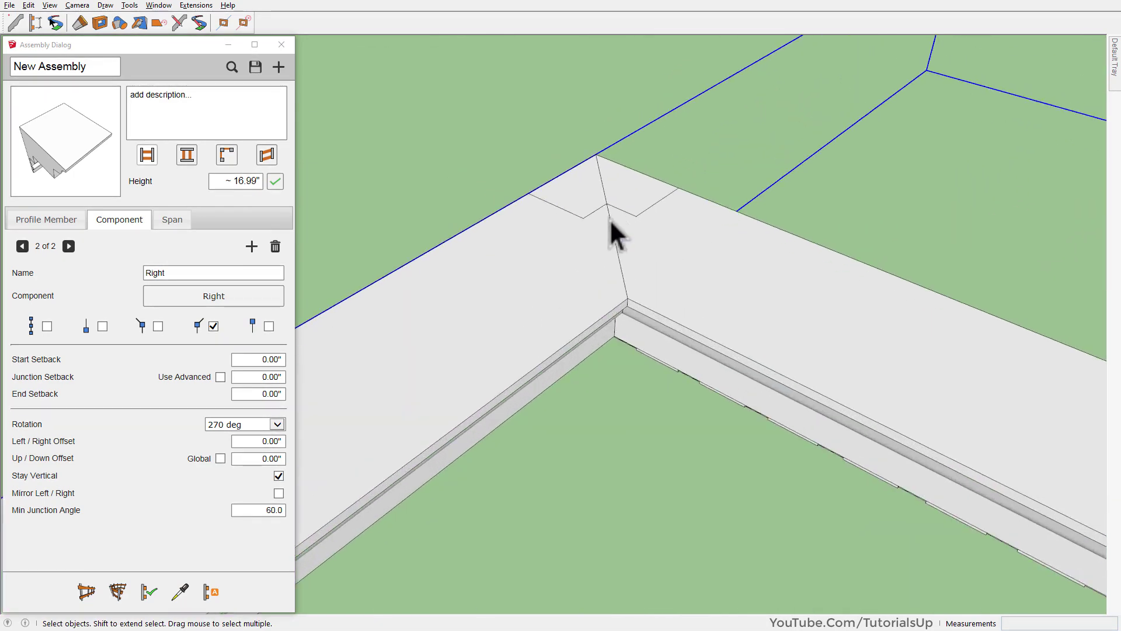
mouse_move(611, 230)
middle_down()
mouse_move(596, 180)
mouse_move(601, 8)
mouse_move(606, 246)
mouse_move(618, 225)
middle_up()
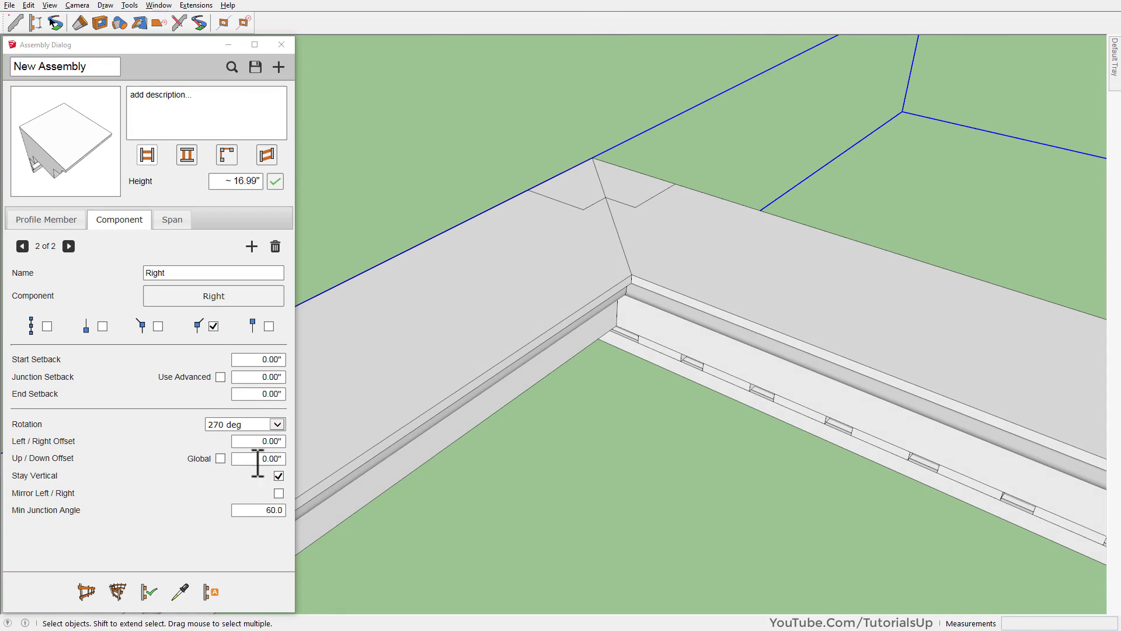
click(249, 441)
text(2.75)
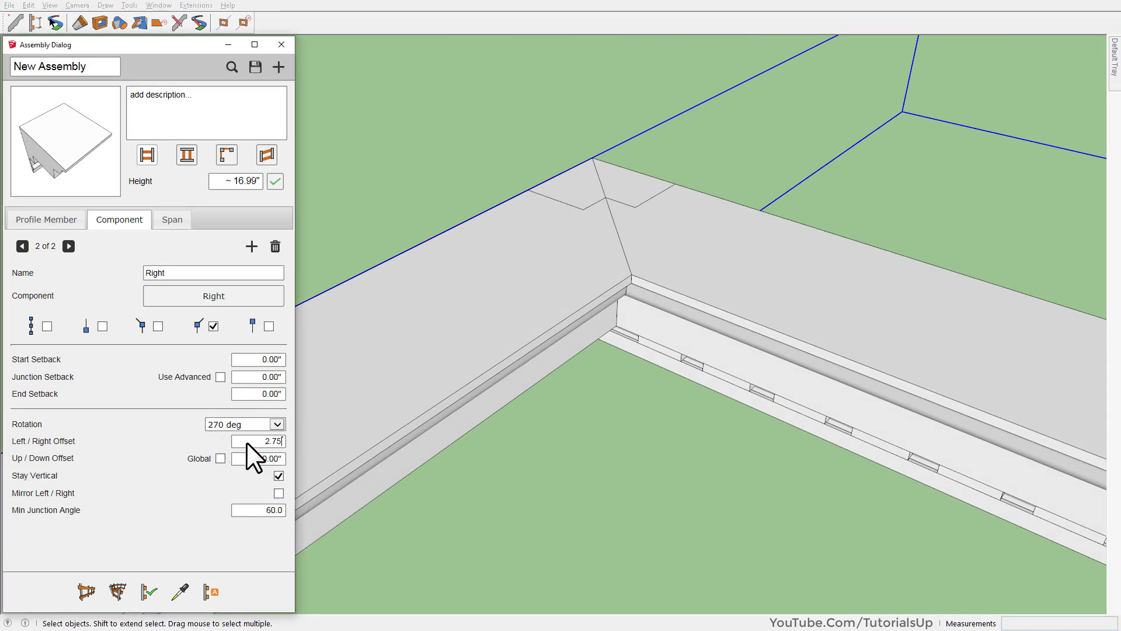
click(149, 592)
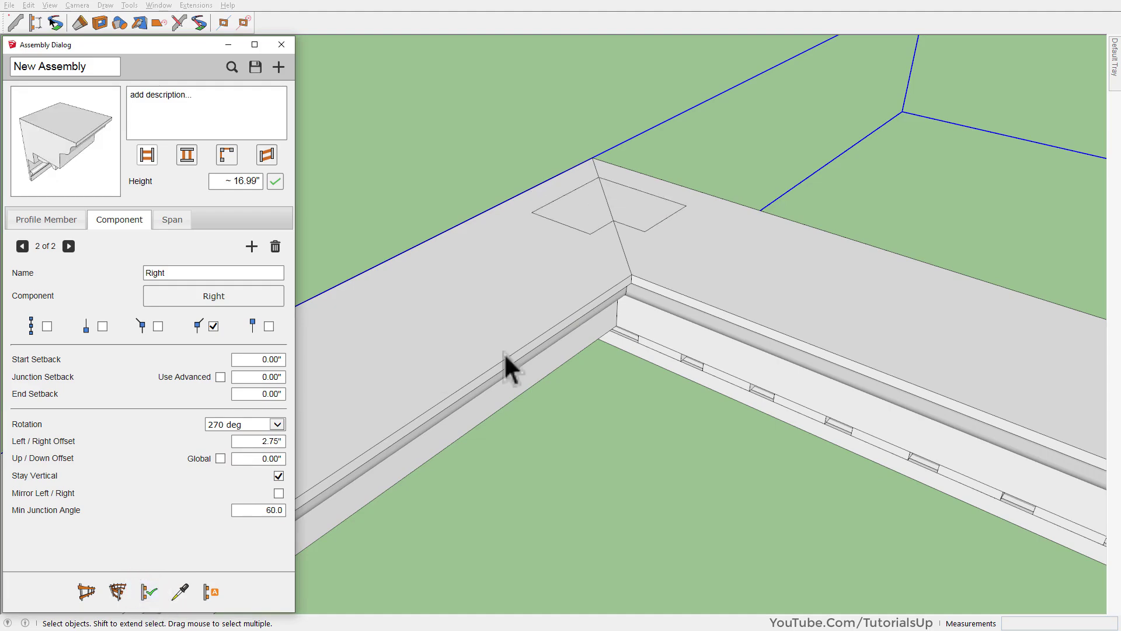
mouse_move(503, 353)
middle_down()
mouse_move(579, 172)
mouse_move(628, 145)
mouse_move(625, 370)
middle_up()
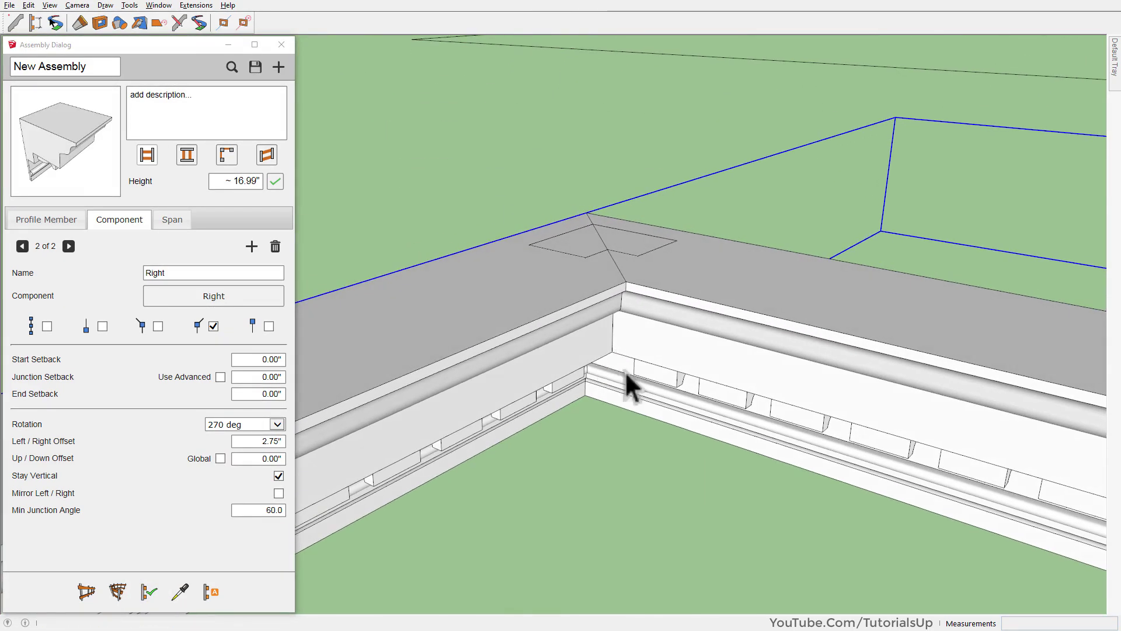
- Orbit around the cornice corner, starting and then abandoning a reference line
scroll(624, 327, up, 2)
key(l)
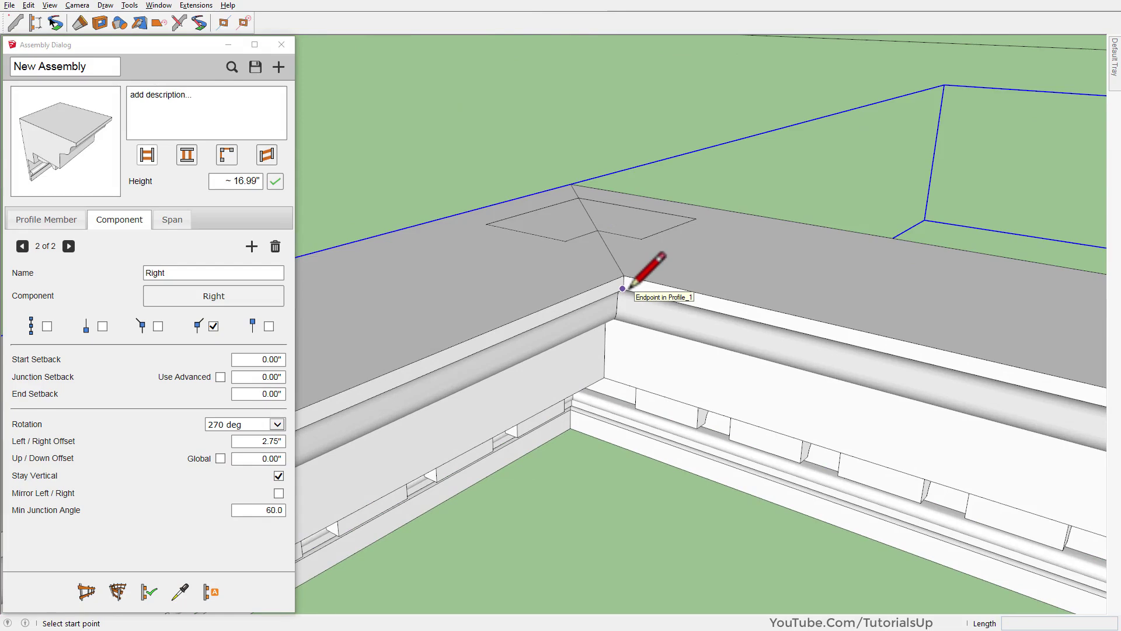
click(623, 288)
mouse_move(623, 288)
middle_down()
mouse_move(601, 205)
mouse_move(597, 295)
middle_up()
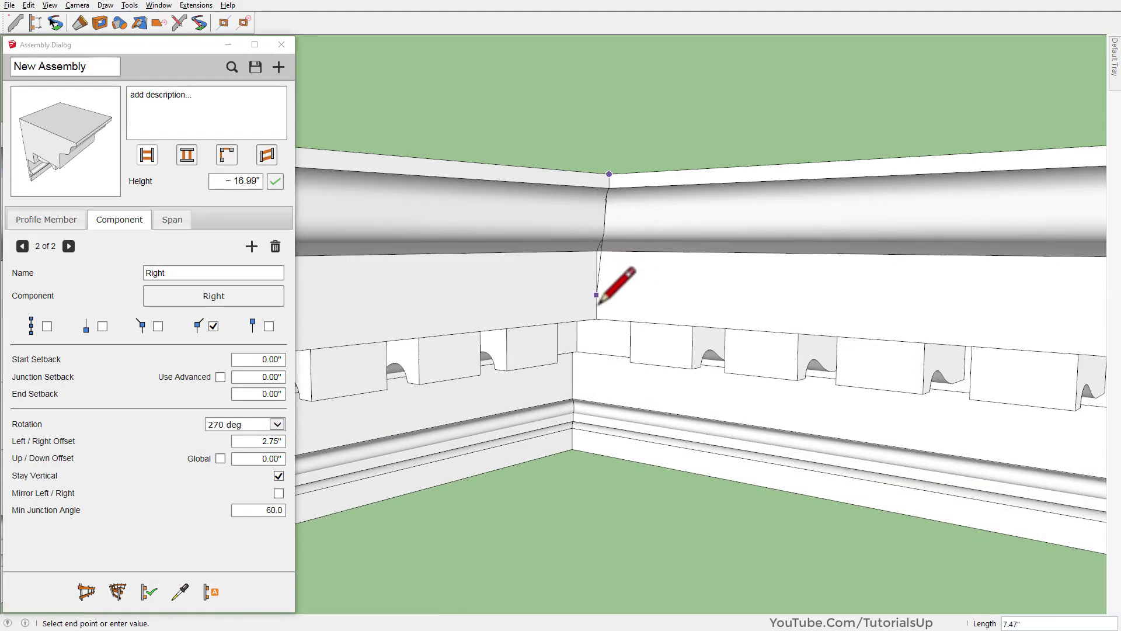
mouse_move(601, 385)
middle_down()
mouse_move(580, 313)
mouse_move(593, 268)
middle_up()
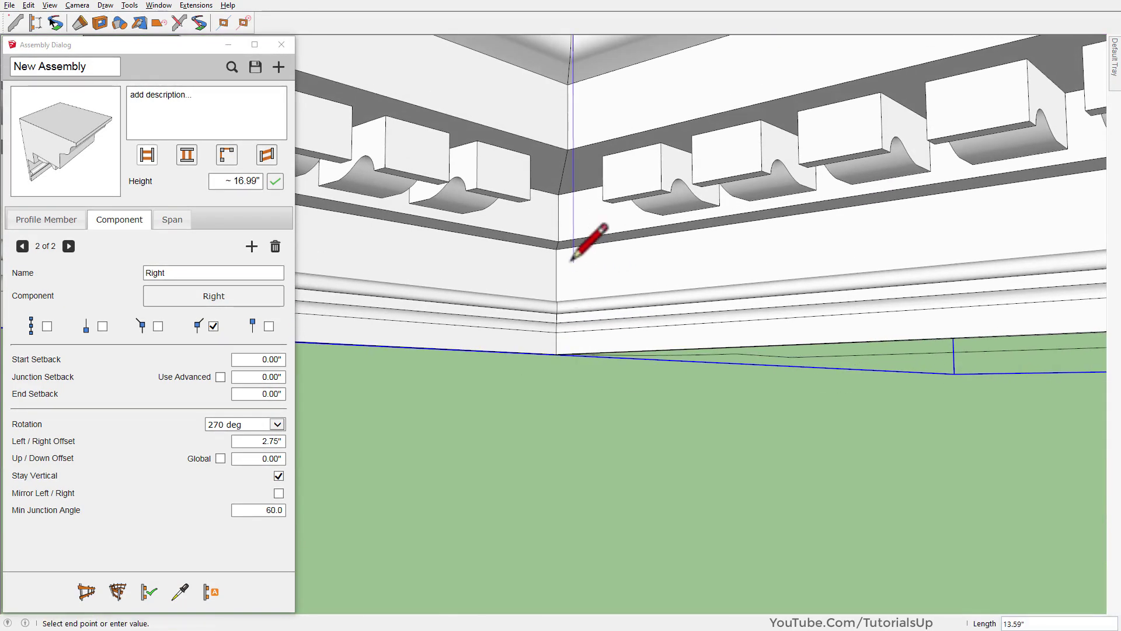
mouse_move(573, 178)
middle_down()
mouse_move(601, 282)
mouse_move(574, 403)
middle_up()
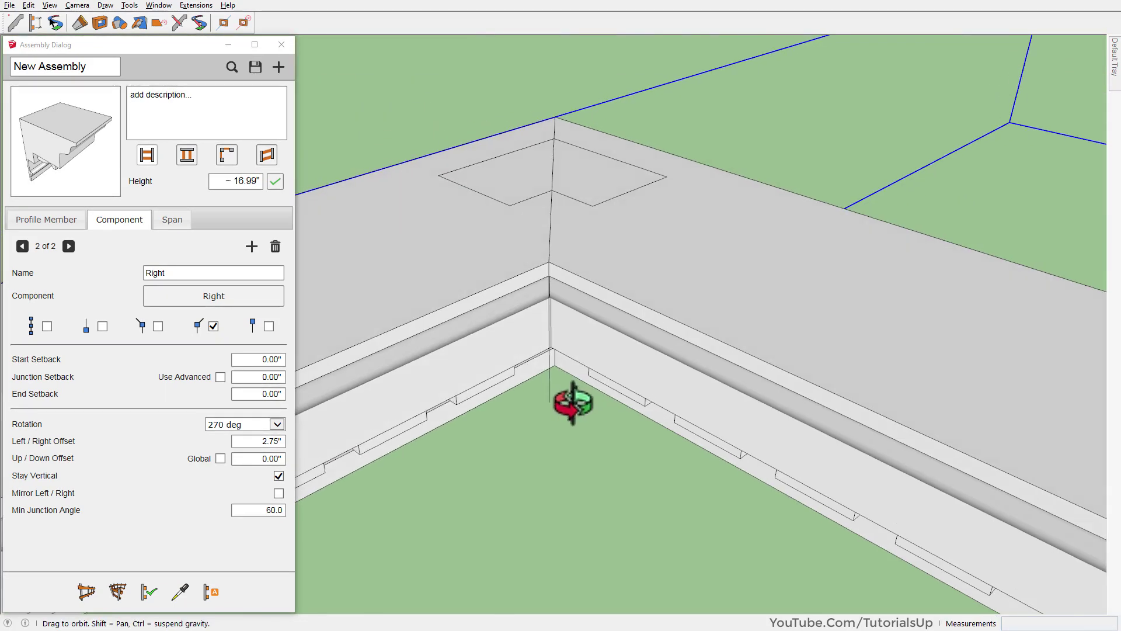
key(space)
- Measure the 7.00" bracket drop with a temporary dimension, then undo it
key(d)
click(549, 379)
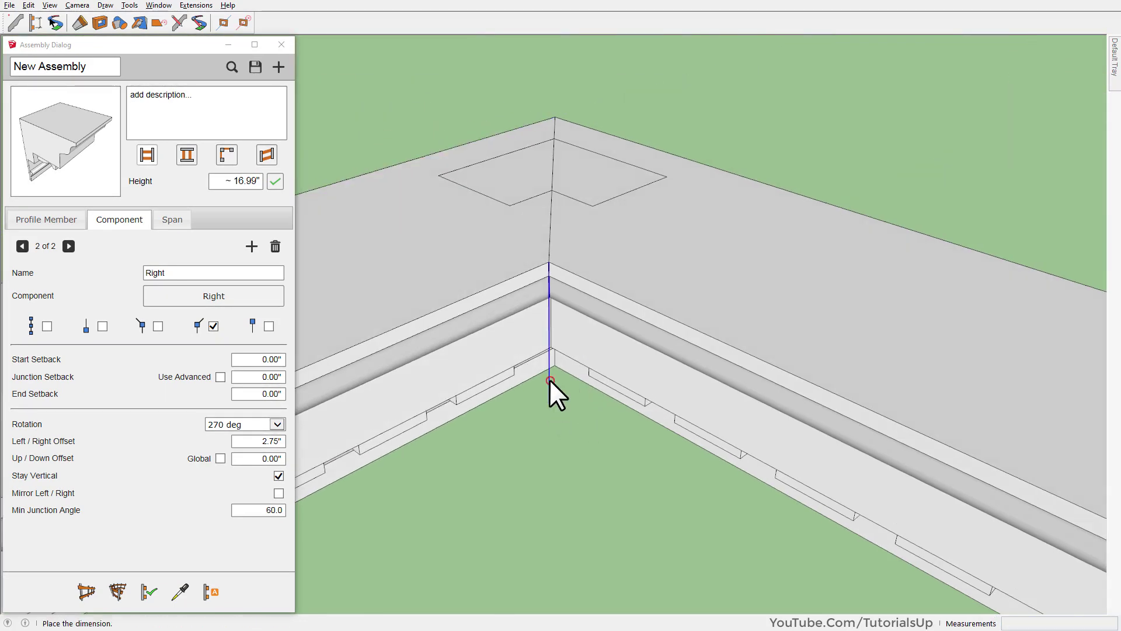
click(506, 419)
key(space)
key(ctrl+z)
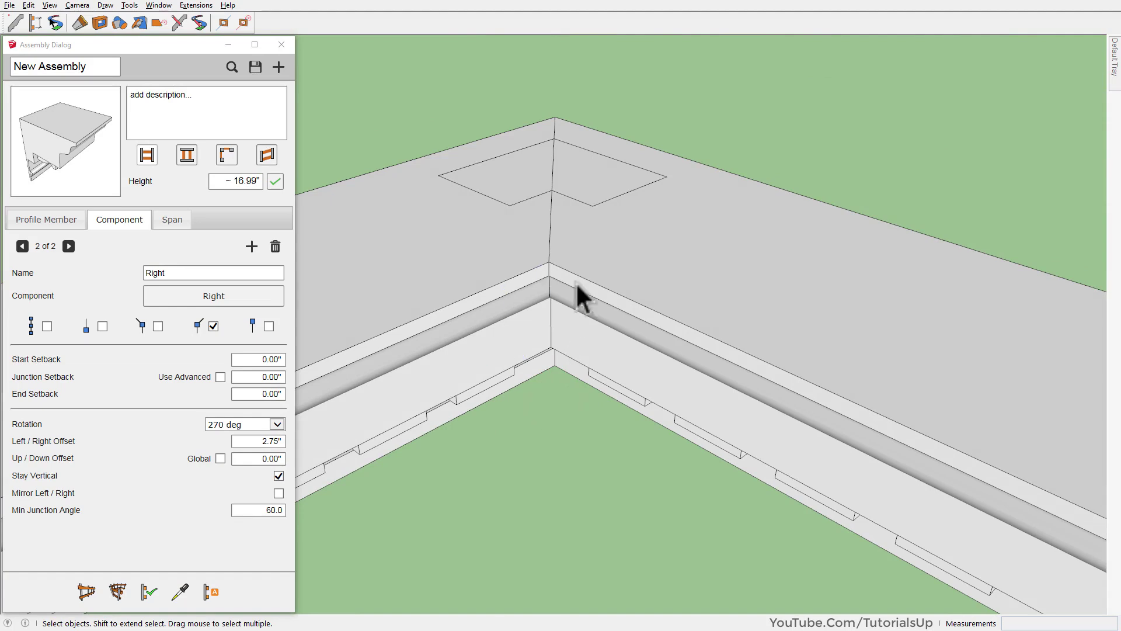
- Set the Right entry's up/down offset to -7.00", rebuild, and inspect the lowered bracket
click(365, 287)
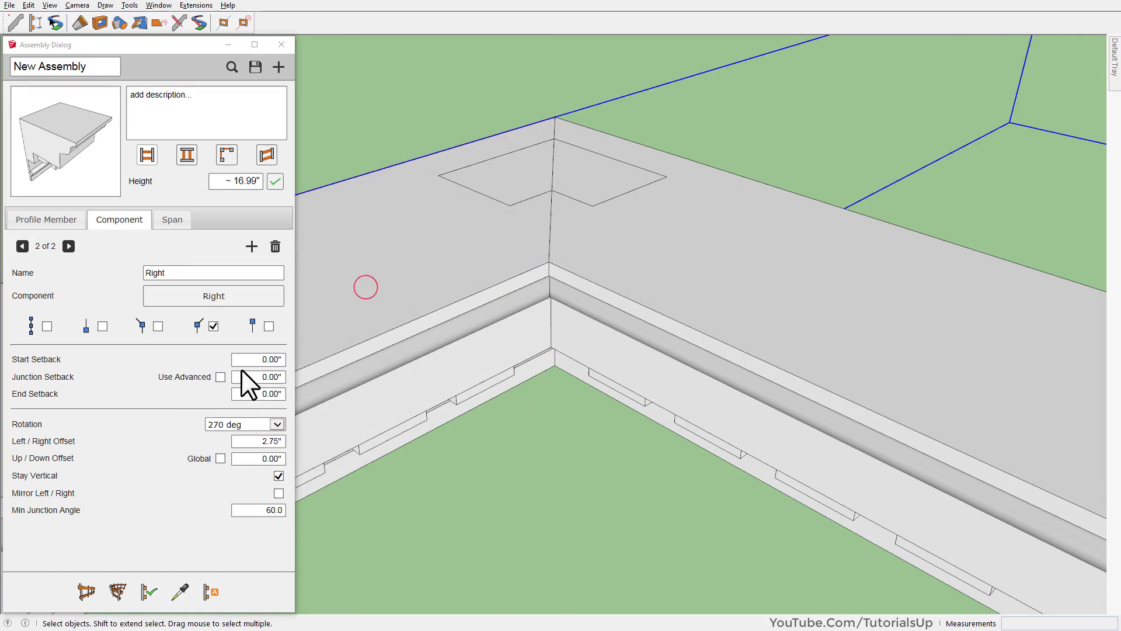
click(253, 458)
text(-)
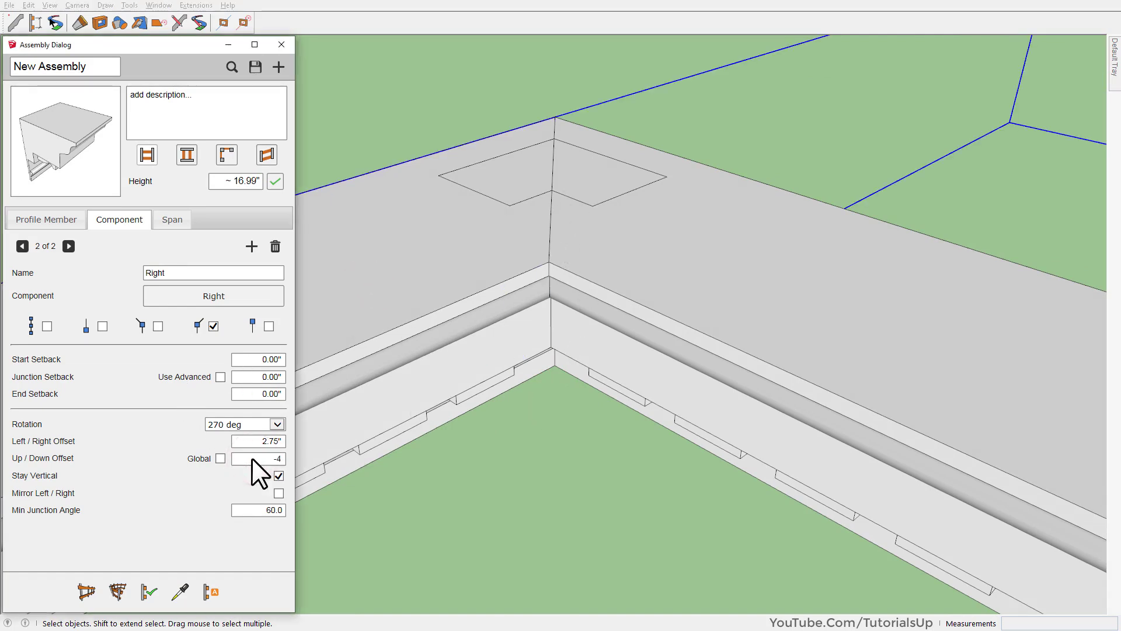
text(5)
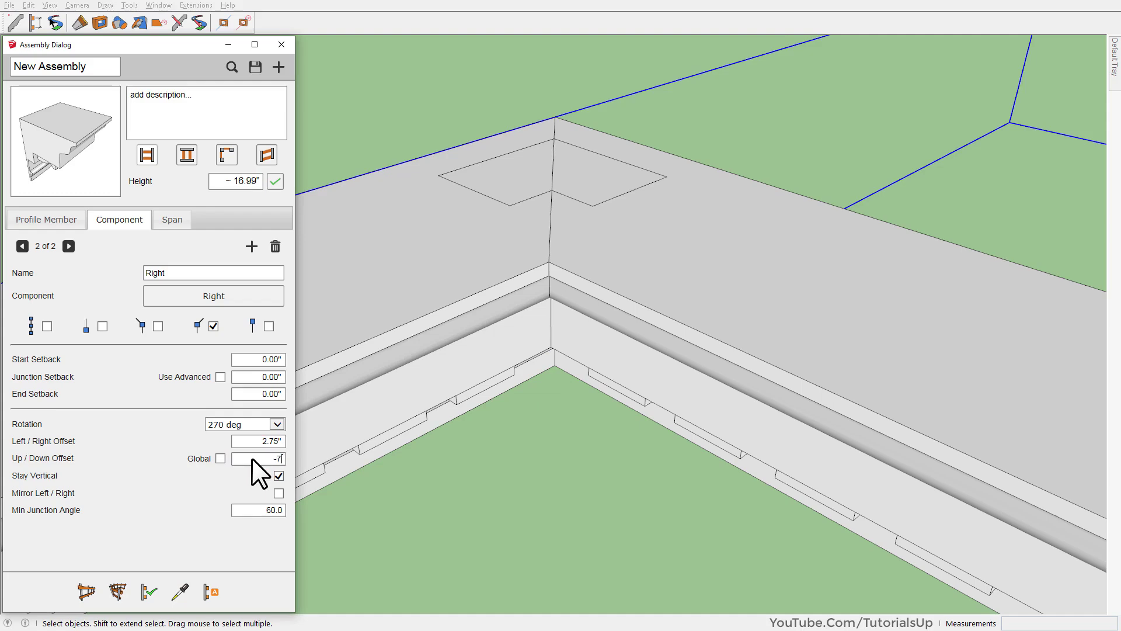
click(151, 593)
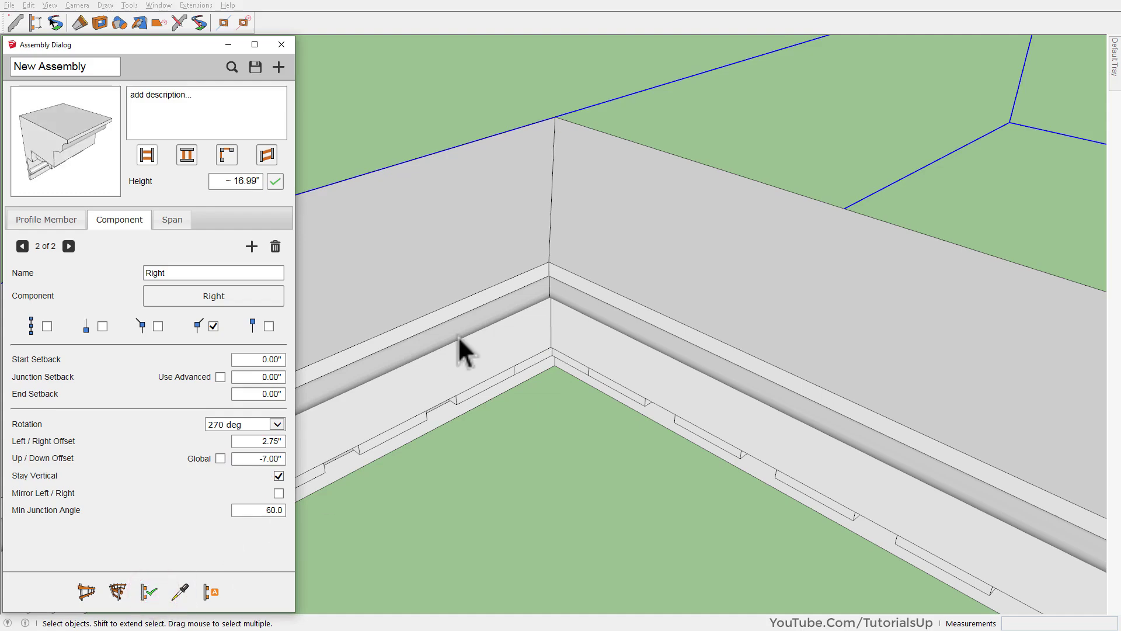
mouse_move(498, 346)
middle_down()
mouse_move(501, 50)
mouse_move(569, 265)
middle_up()
scroll(569, 265, up, 2)
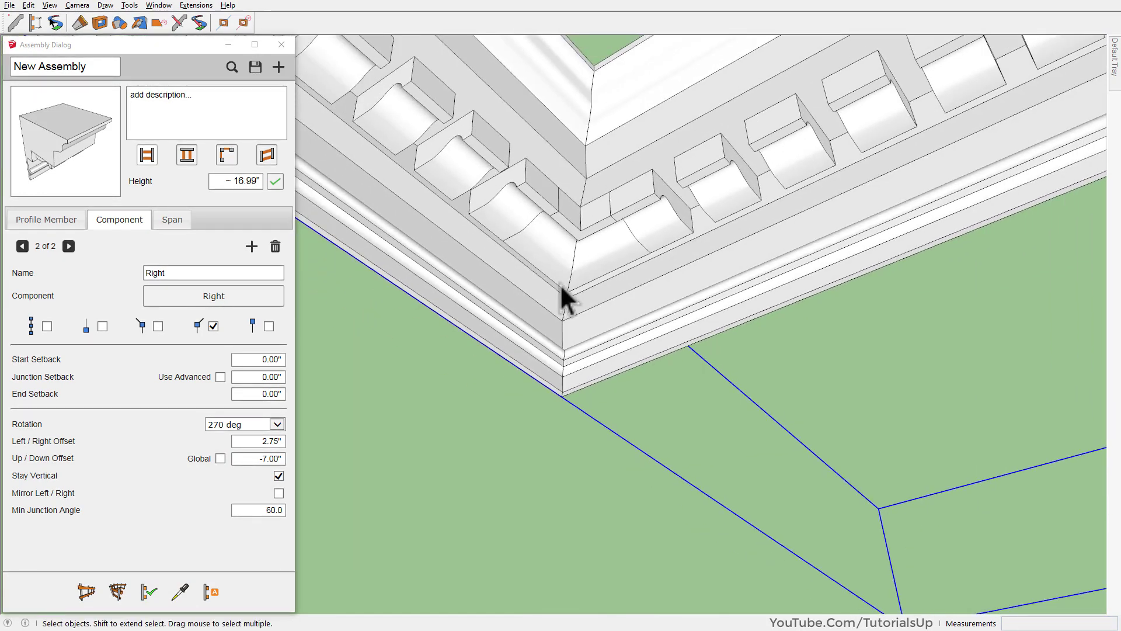
scroll(561, 293, down, 1)
scroll(511, 293, down, 1)
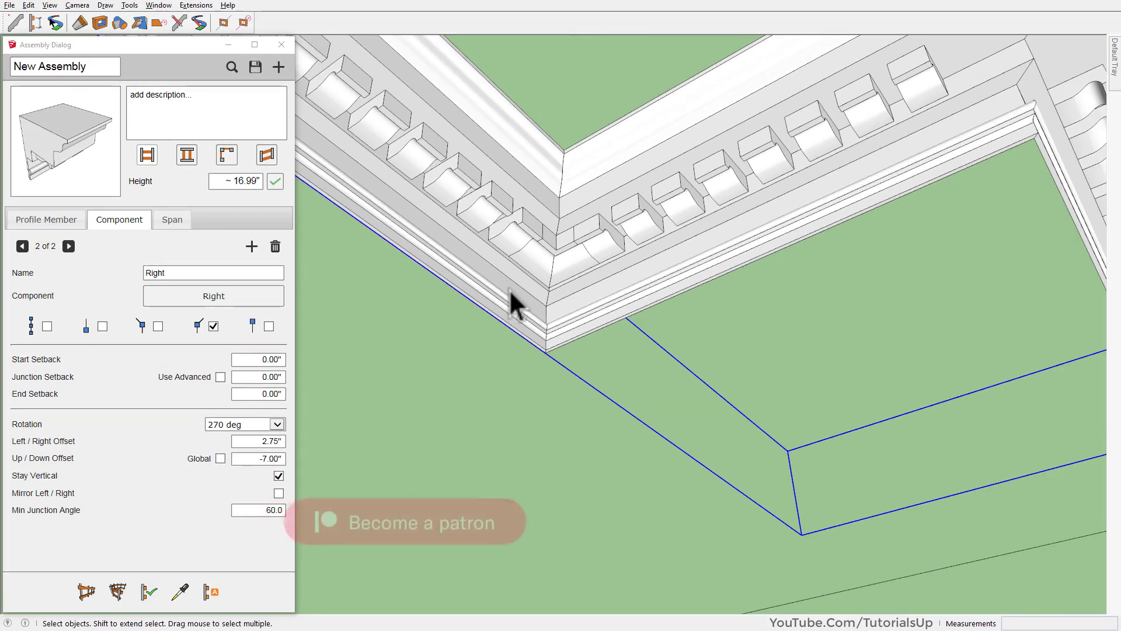
scroll(550, 251, down, 2)
scroll(552, 240, up, 2)
mouse_move(553, 240)
middle_down()
mouse_move(564, 310)
mouse_move(636, 278)
mouse_move(733, 281)
mouse_move(769, 363)
mouse_move(634, 344)
middle_up()
scroll(619, 310, down, 2)
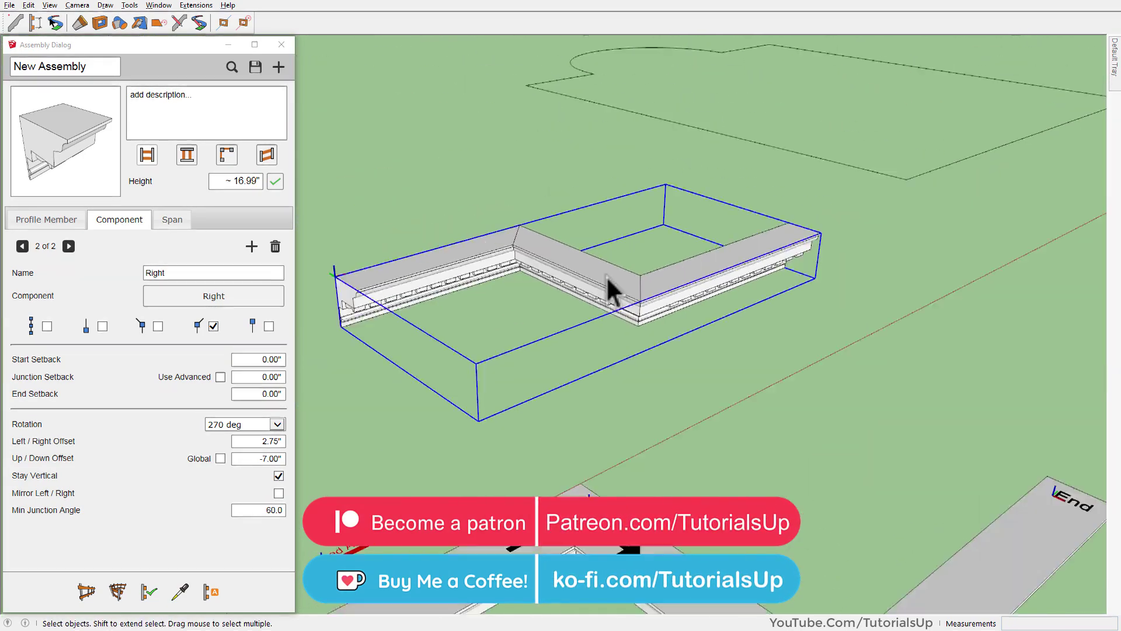
scroll(731, 444, down, 2)
scroll(730, 444, up, 3)
scroll(730, 443, up, 2)
- Turn the Left Junctions bracket geometry into a new component named Left
middle_drag(730, 444, 752, 125)
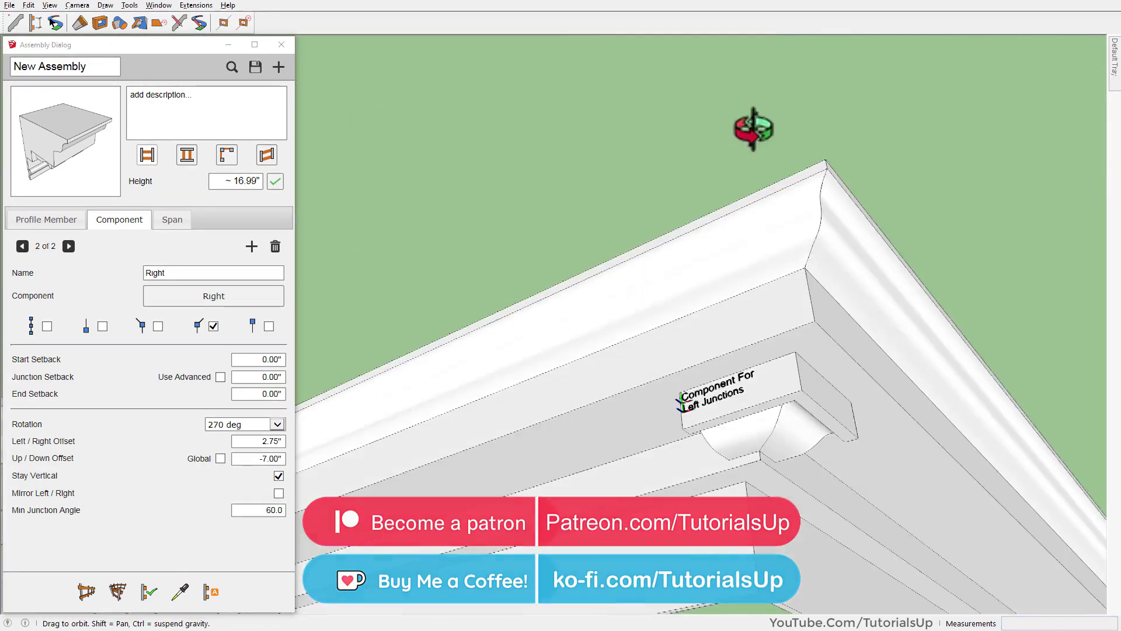
scroll(719, 356, up, 2)
click(716, 342)
scroll(759, 359, up, 2)
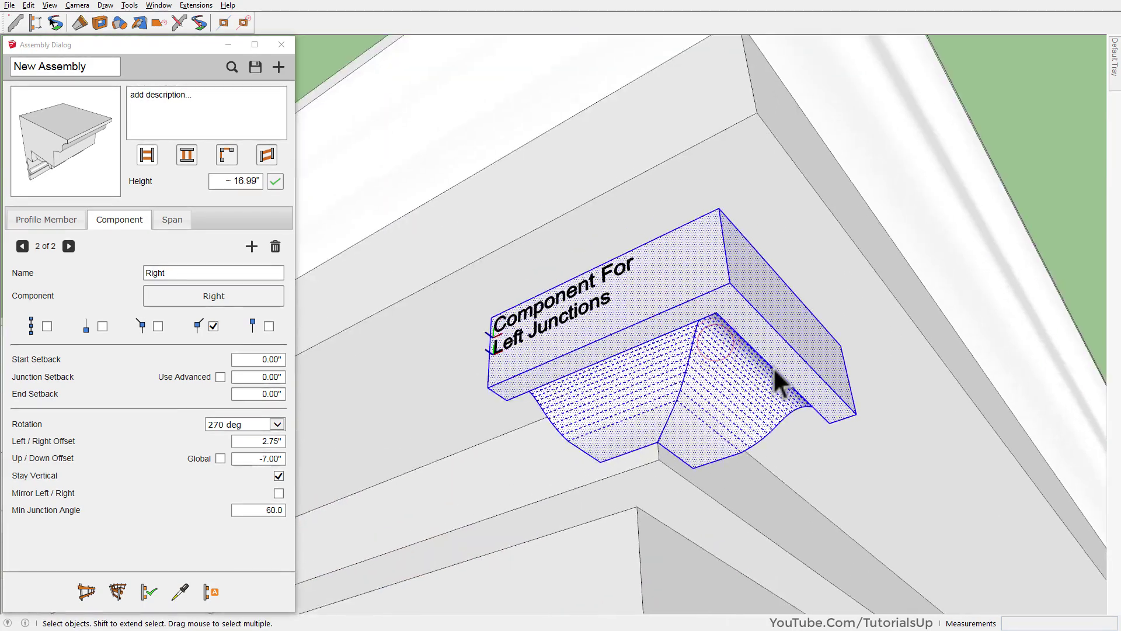
scroll(749, 353, up, 1)
right_click(749, 353)
click(832, 100)
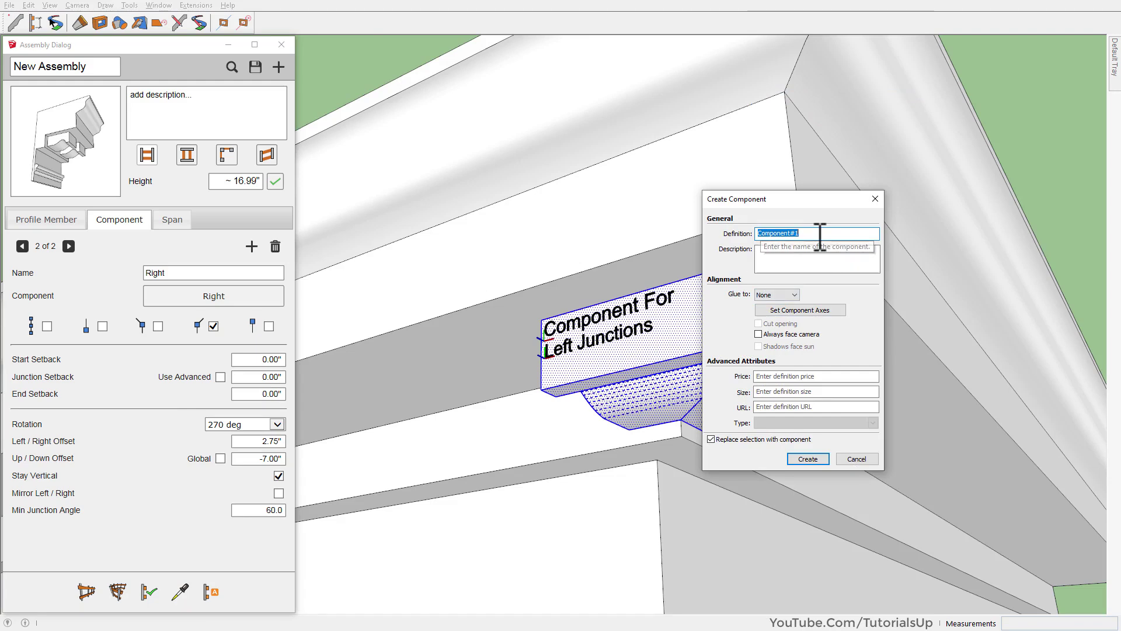
text(Left)
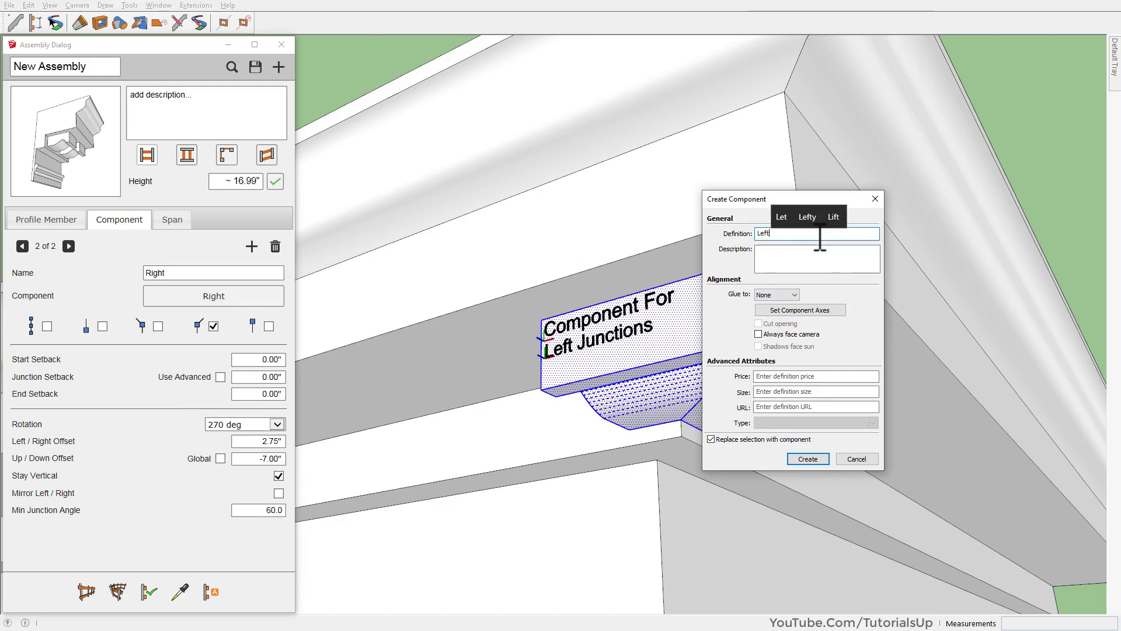
- Place the Left component's axis origin at the bracket's inner corner and create it
click(817, 314)
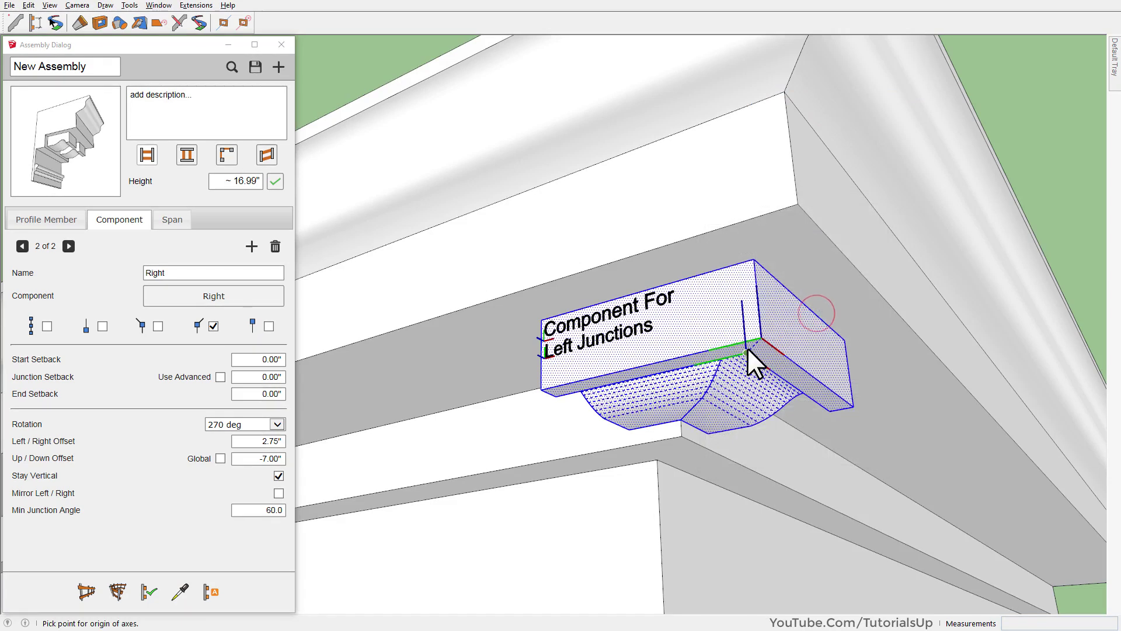
middle_drag(751, 350, 796, 238)
scroll(701, 412, up, 3)
scroll(663, 403, up, 2)
middle_drag(661, 401, 645, 397)
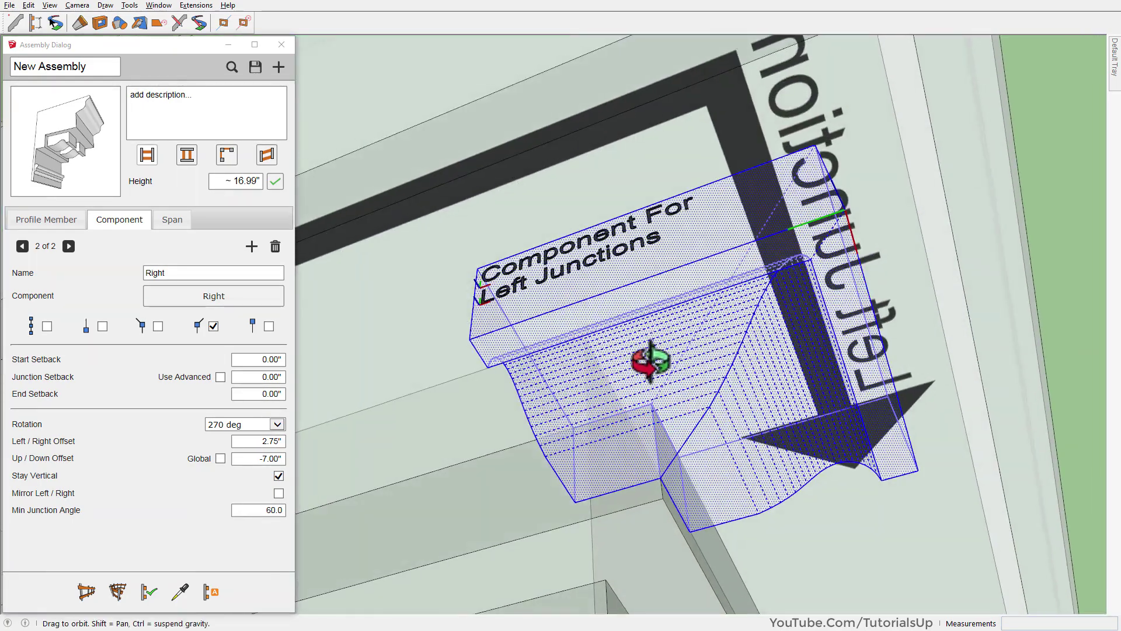
scroll(662, 405, up, 3)
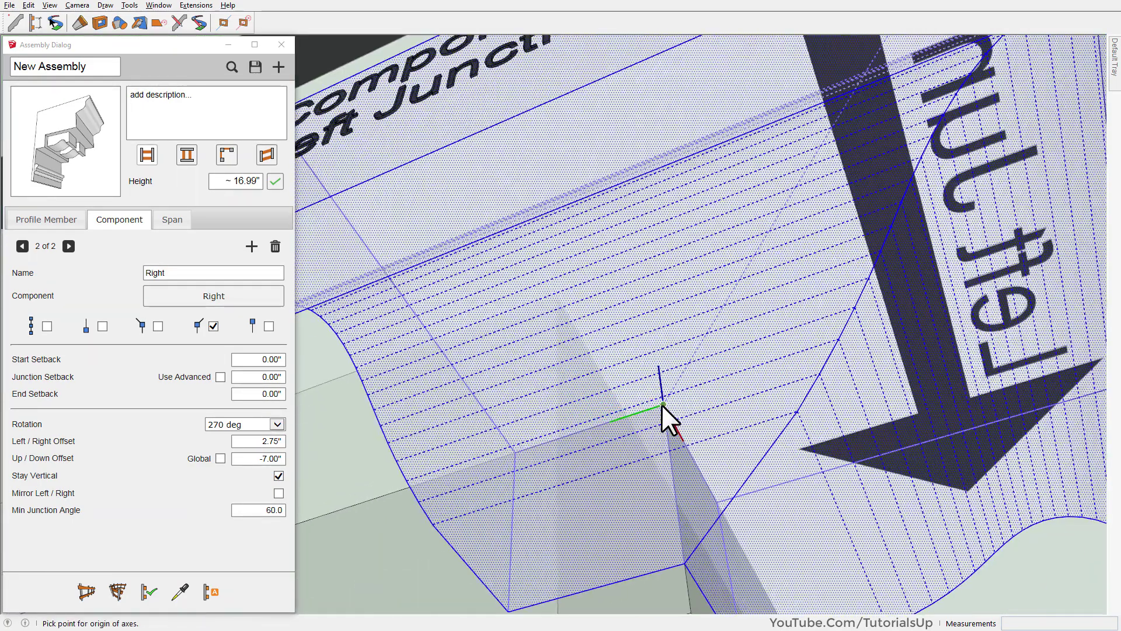
click(662, 405)
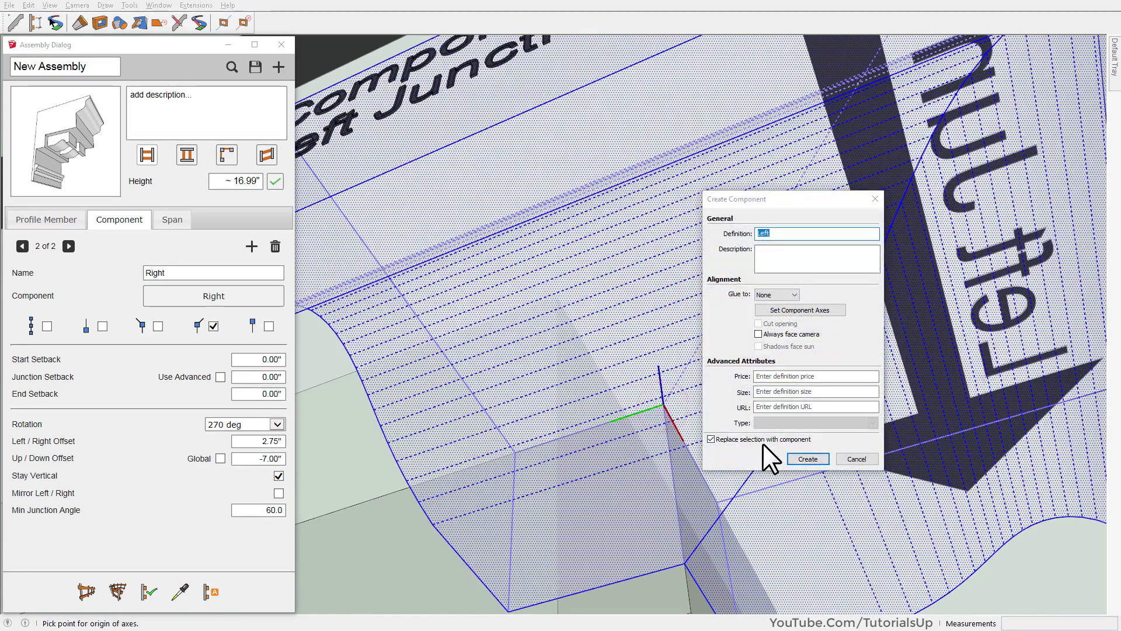
click(808, 458)
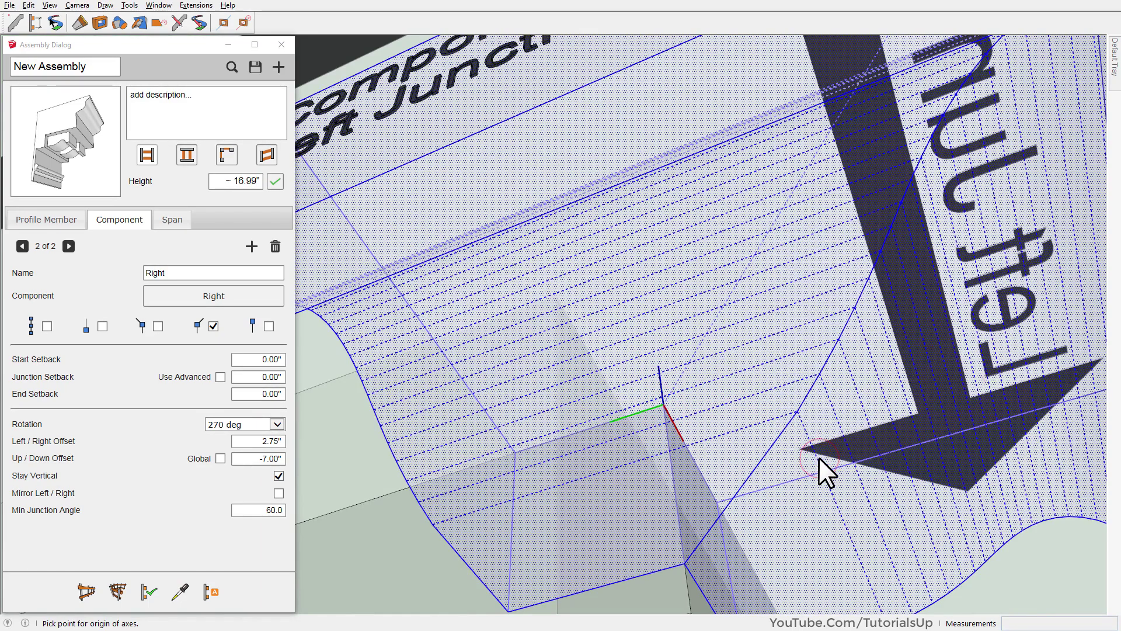
scroll(678, 317, down, 4)
scroll(678, 316, down, 3)
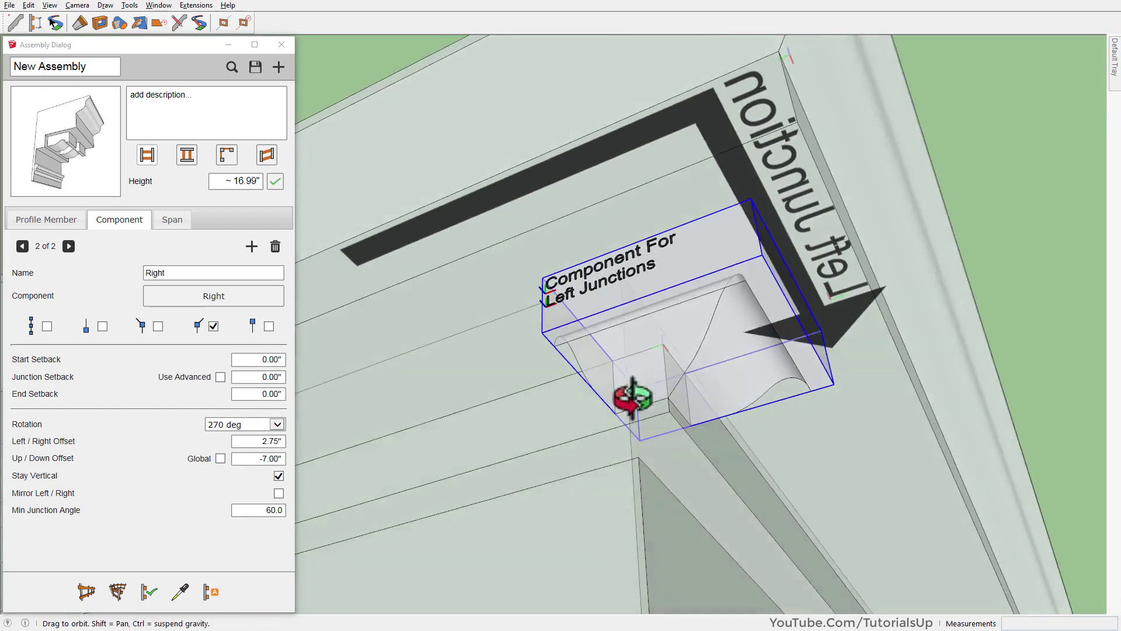
scroll(665, 379, down, 3)
scroll(673, 386, down, 1)
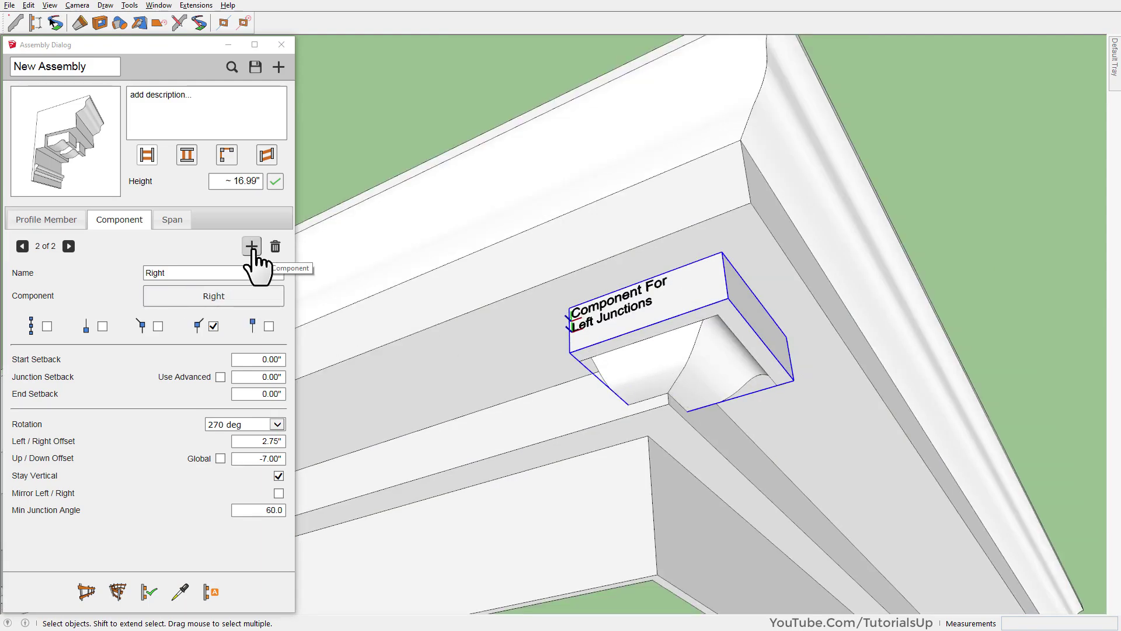
- Add a third junction entry named Left that uses the Left bracket component
click(252, 246)
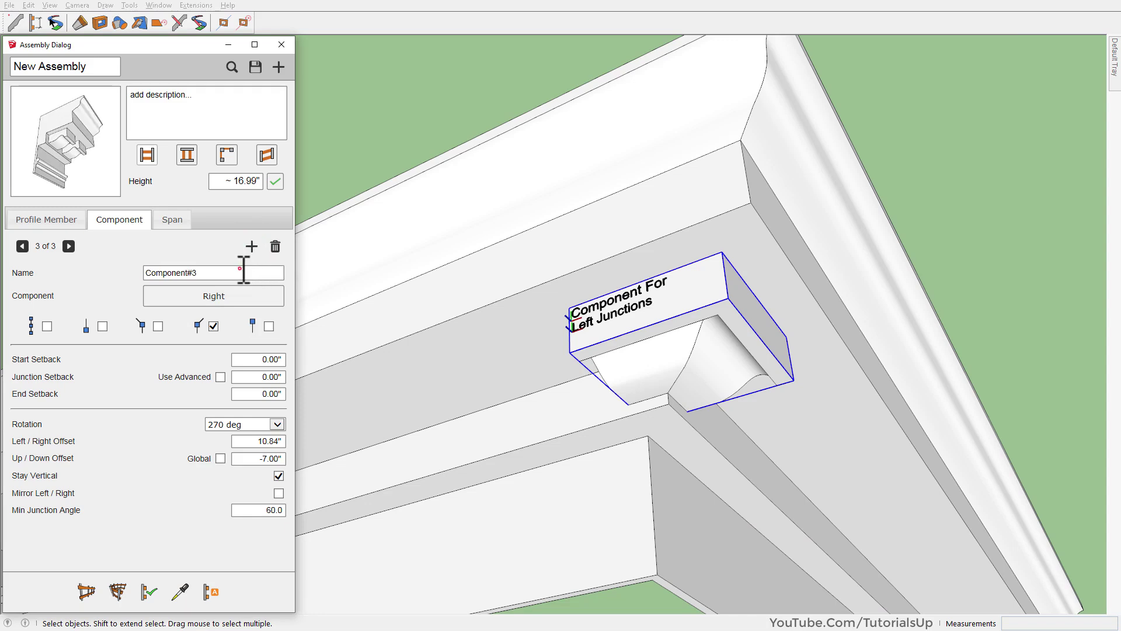
text(ft)
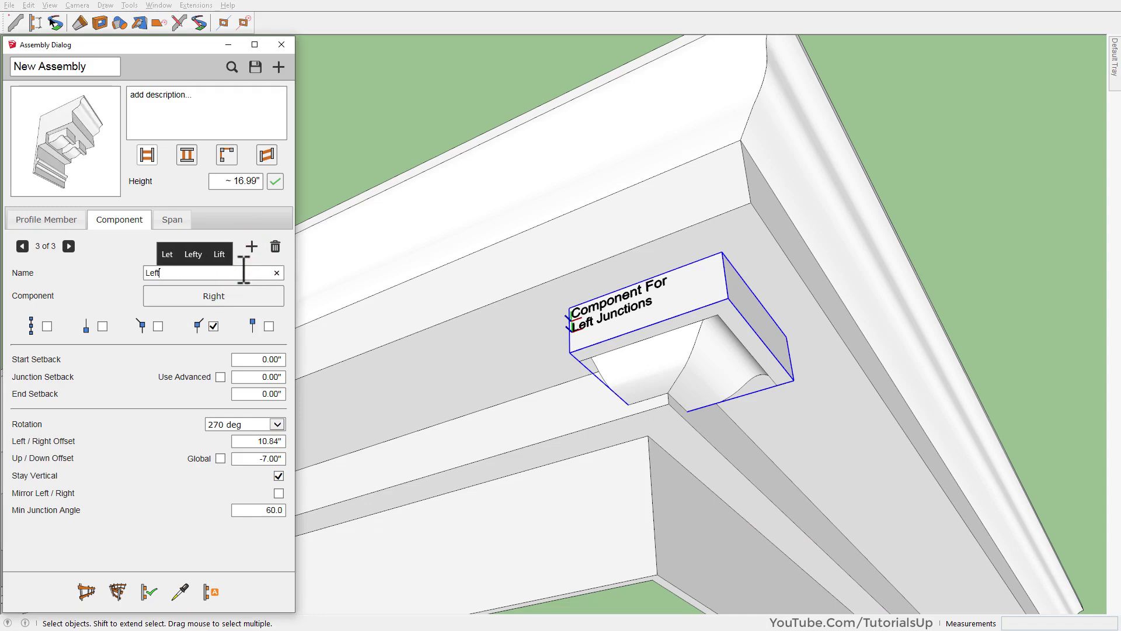
click(195, 302)
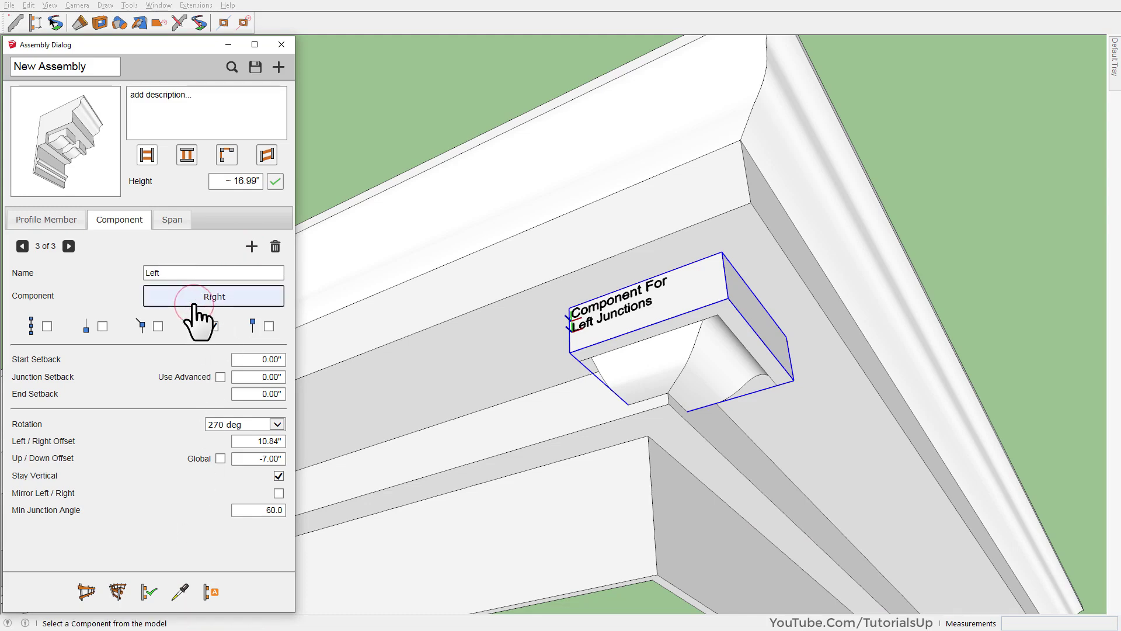
click(643, 337)
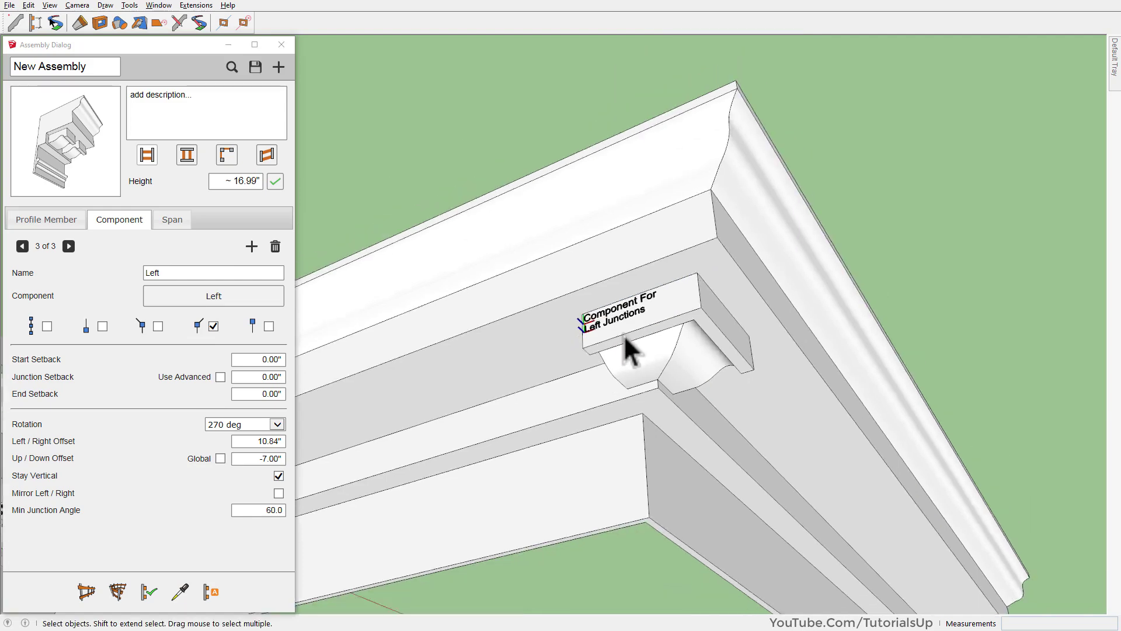
scroll(624, 335, down, 10)
mouse_move(471, 619)
middle_down()
mouse_move(619, 315)
mouse_move(606, 248)
middle_up()
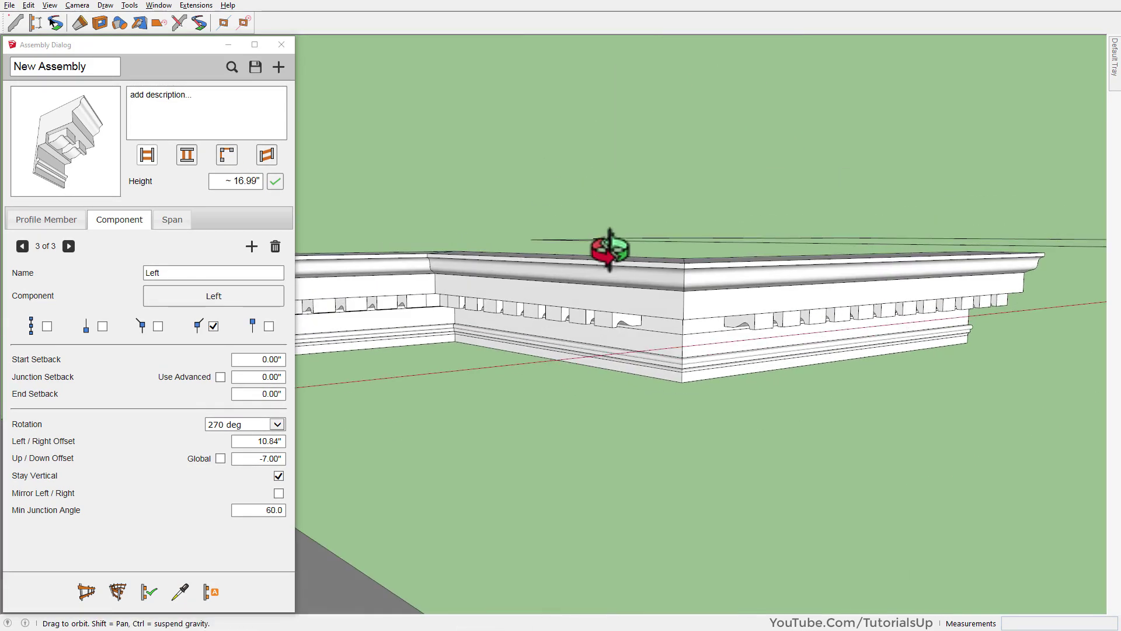
- Restrict the Left entry to left junctions only and apply the assembly attributes
click(538, 318)
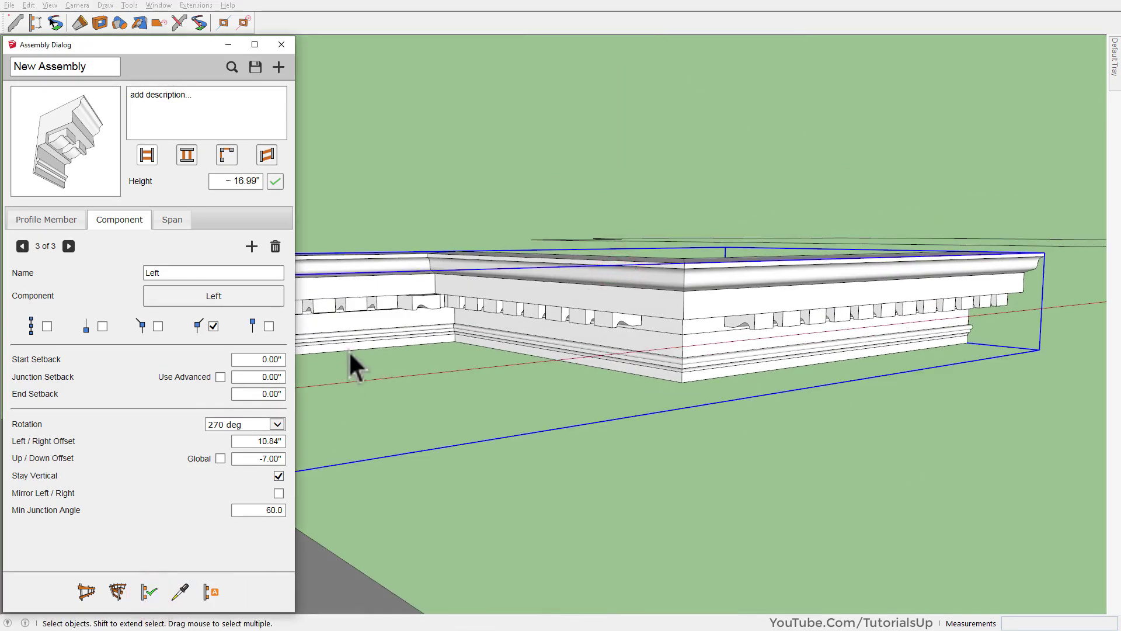
scroll(426, 346, up, 5)
middle_drag(426, 345, 459, 171)
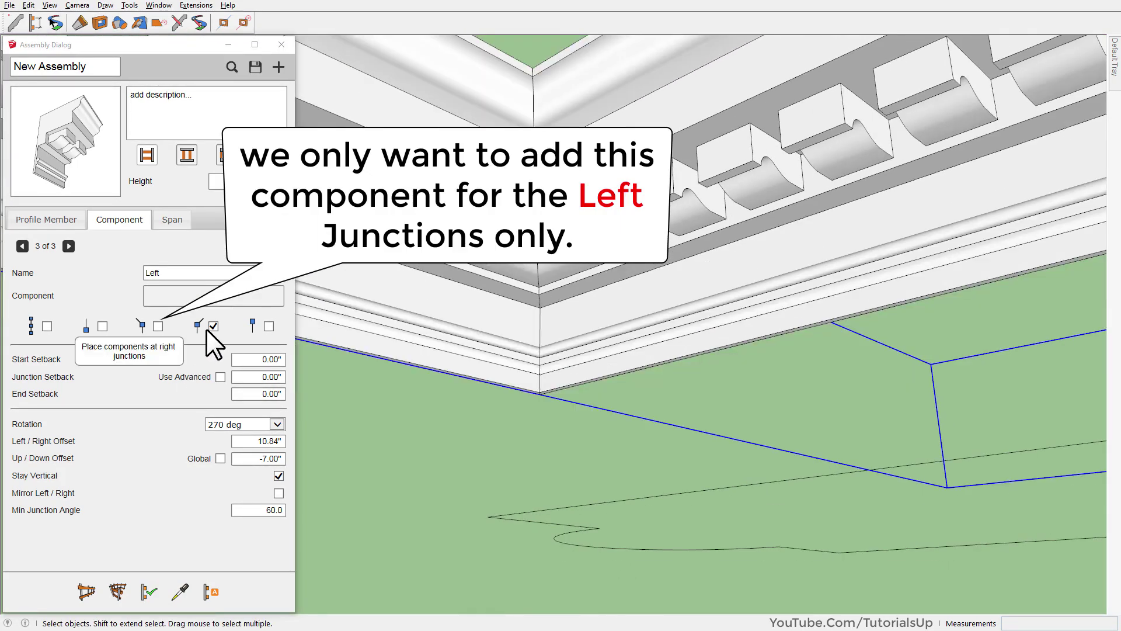
click(211, 327)
click(158, 326)
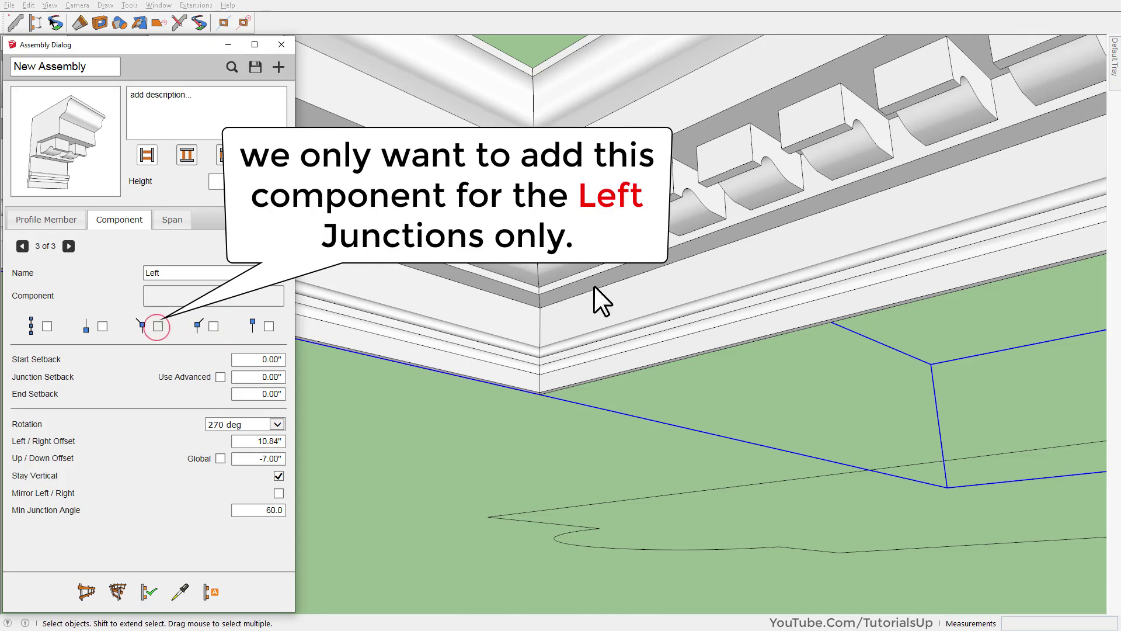
scroll(835, 76, up, 2)
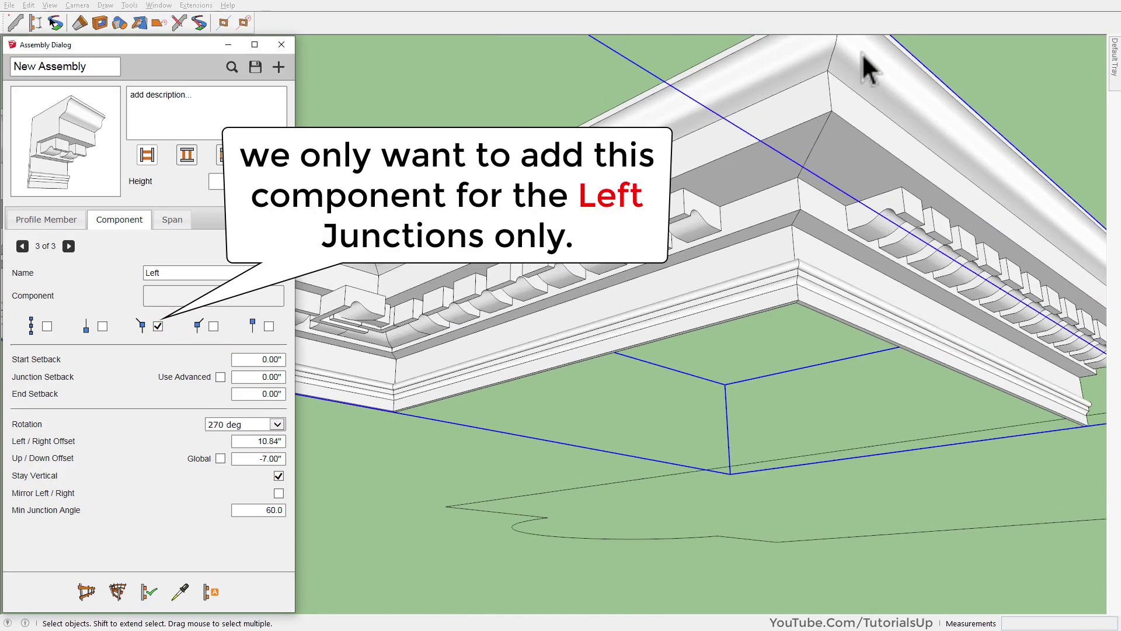
click(149, 592)
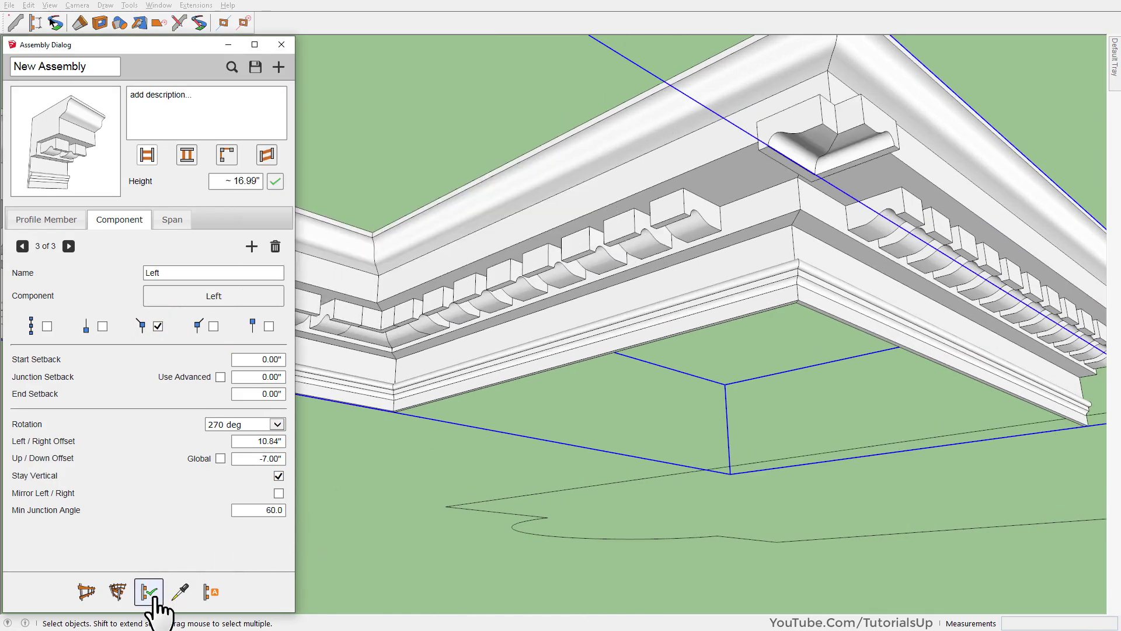
- Rotate the Left corner bracket to 180 deg, then change it to 90 deg
scroll(615, 323, down, 3)
scroll(737, 222, up, 2)
mouse_move(738, 223)
middle_down()
mouse_move(735, 138)
mouse_move(555, 311)
middle_up()
scroll(672, 201, up, 2)
scroll(701, 113, up, 2)
scroll(671, 163, up, 2)
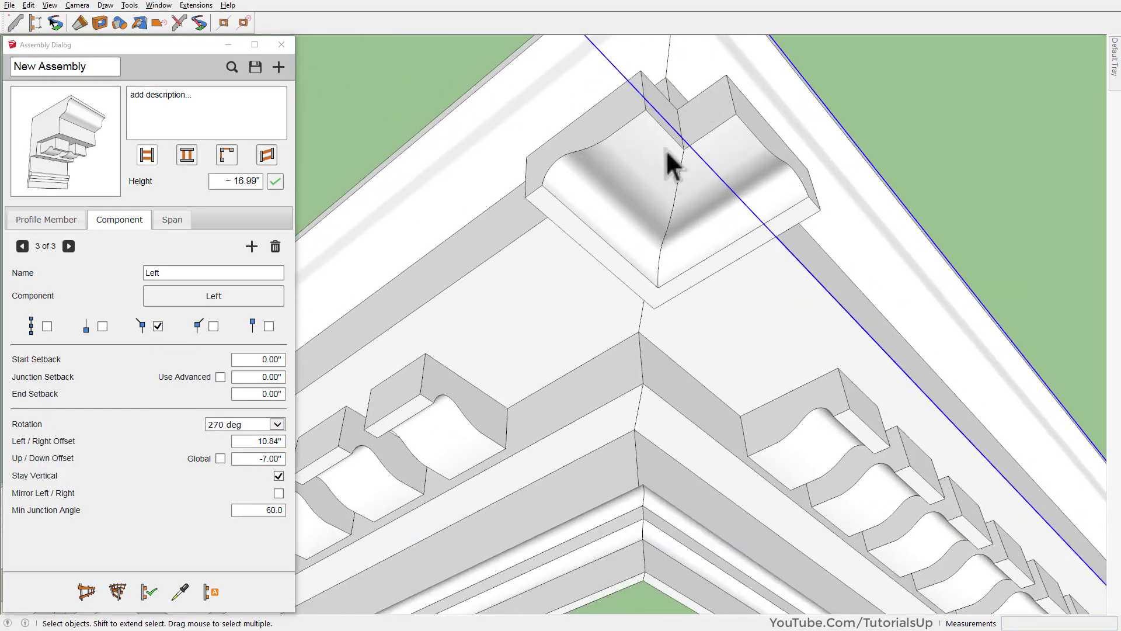
mouse_move(671, 163)
middle_down()
mouse_move(701, 216)
mouse_move(734, 233)
middle_up()
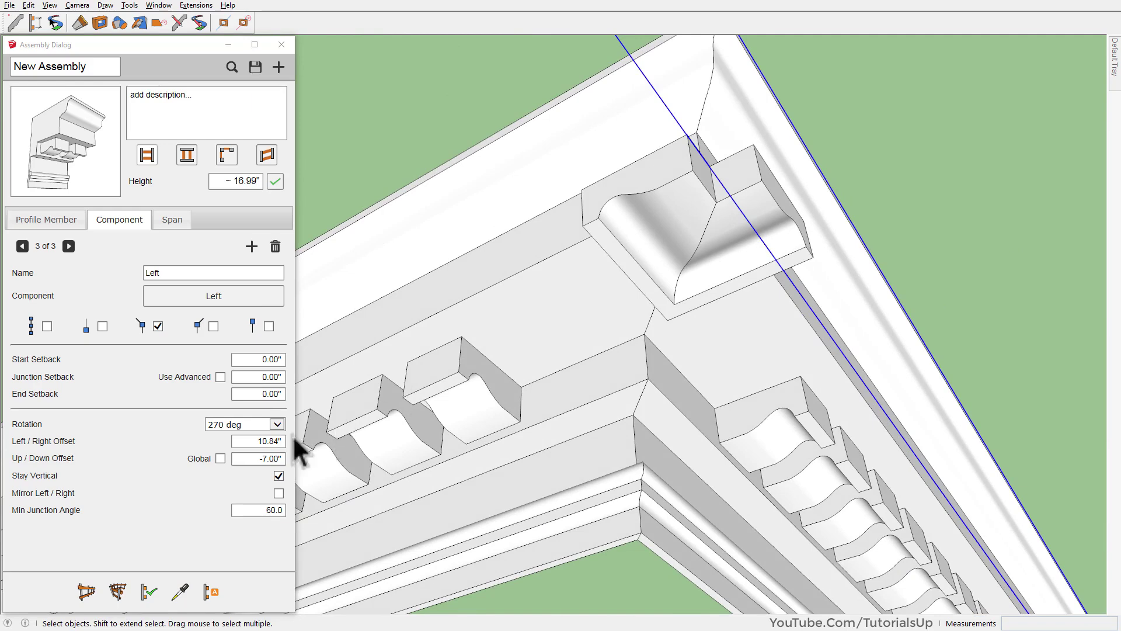
click(278, 424)
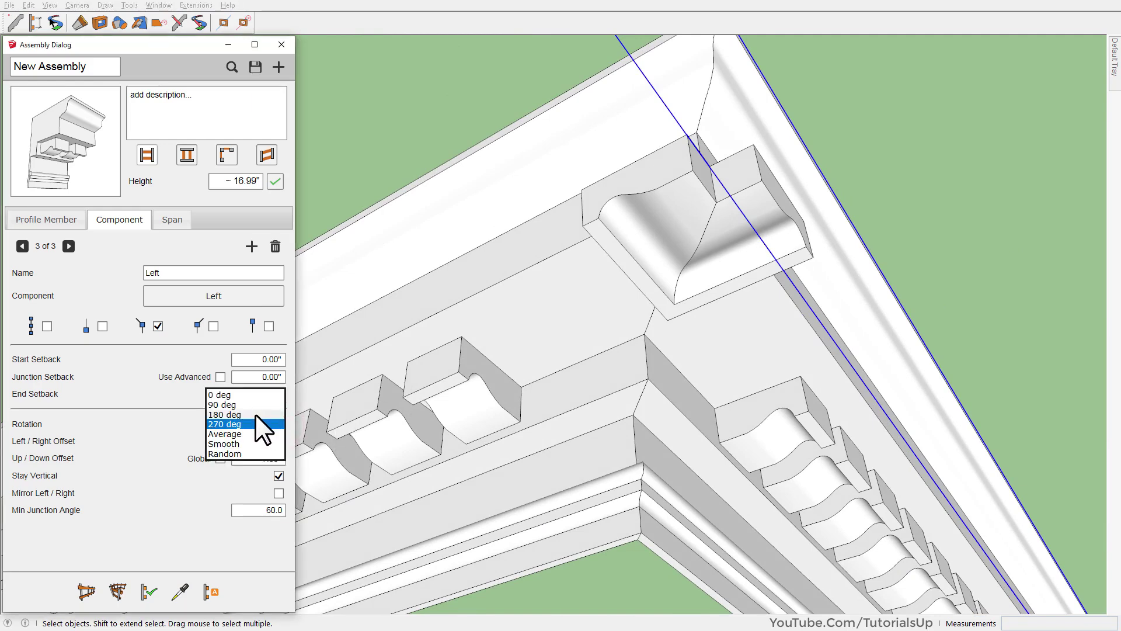
click(254, 415)
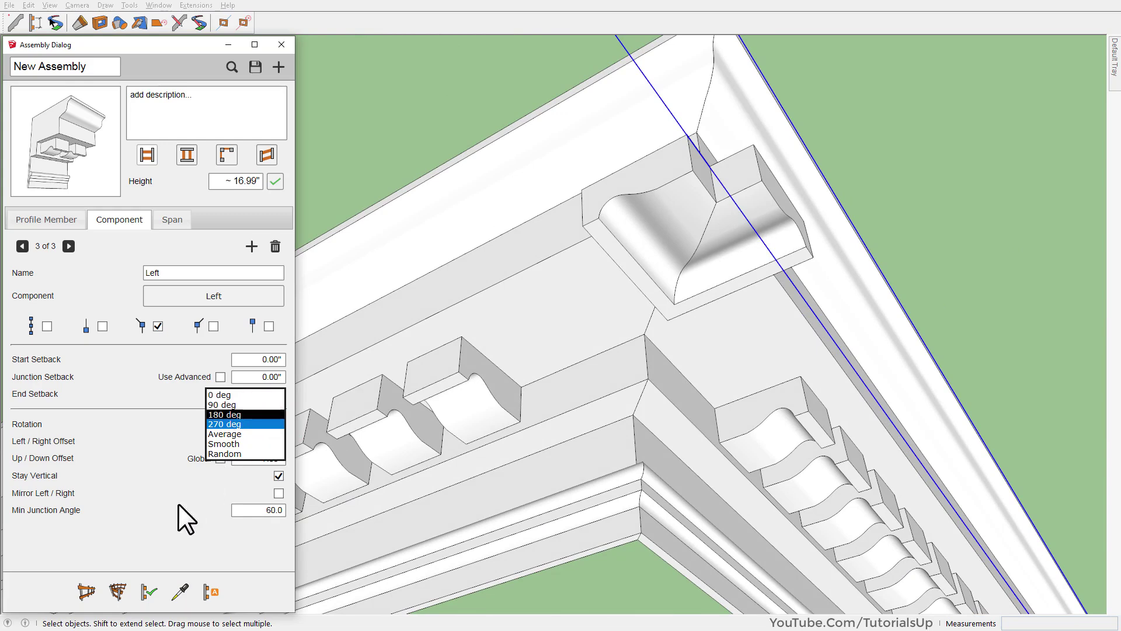
click(143, 596)
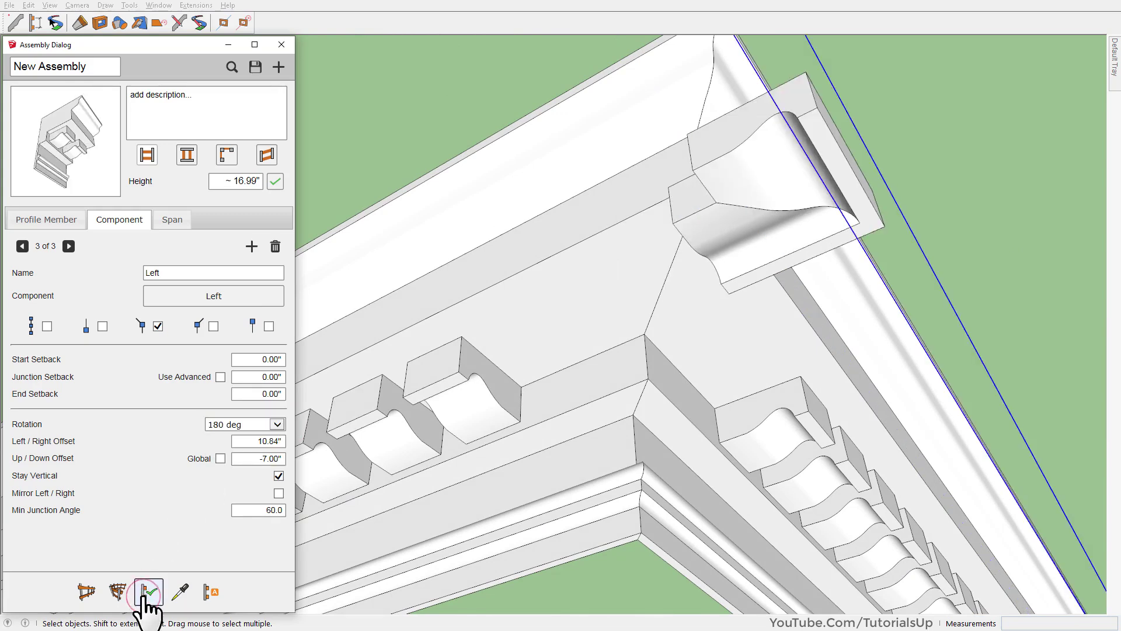
click(276, 424)
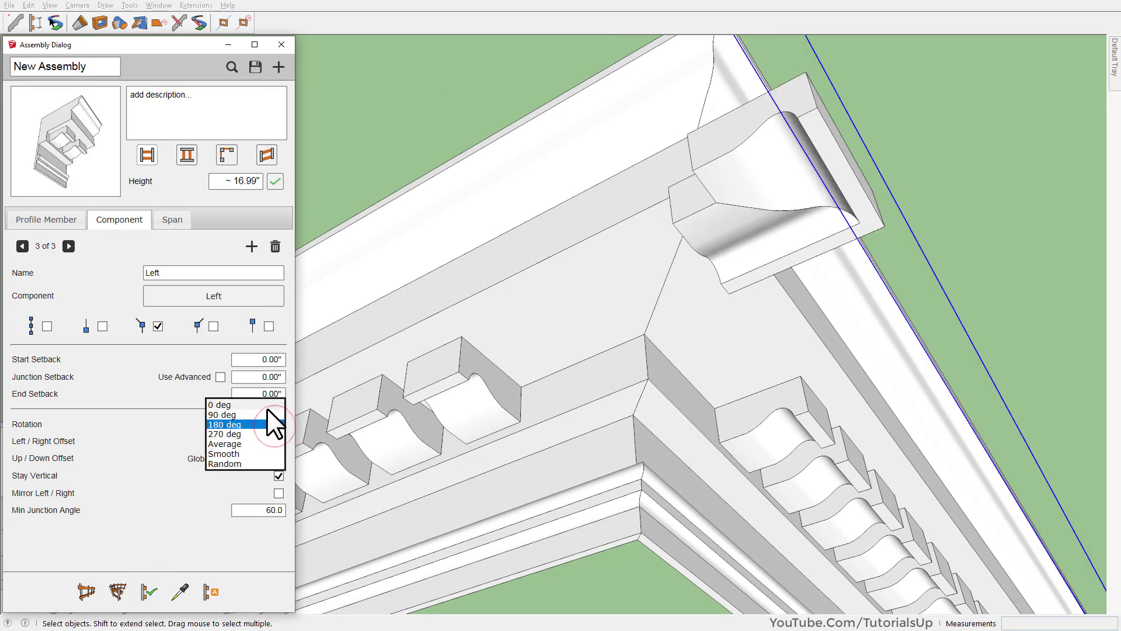
click(149, 592)
- Change the Left entry's left/right offset from 10.84" to 2.75" and rebuild
mouse_move(572, 313)
middle_down()
mouse_move(713, 308)
mouse_move(881, 265)
mouse_move(894, 265)
mouse_move(895, 295)
middle_up()
scroll(724, 301, down, 5)
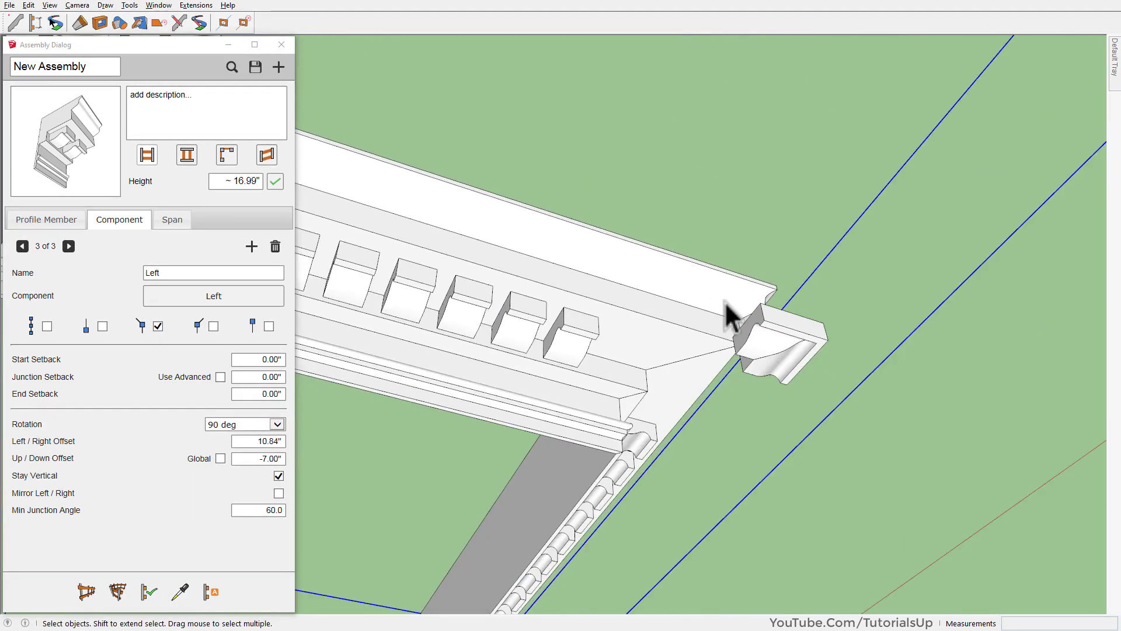
scroll(726, 339, up, 4)
mouse_move(725, 339)
middle_down()
mouse_move(763, 338)
mouse_move(779, 320)
mouse_move(902, 318)
middle_up()
double_click(260, 444)
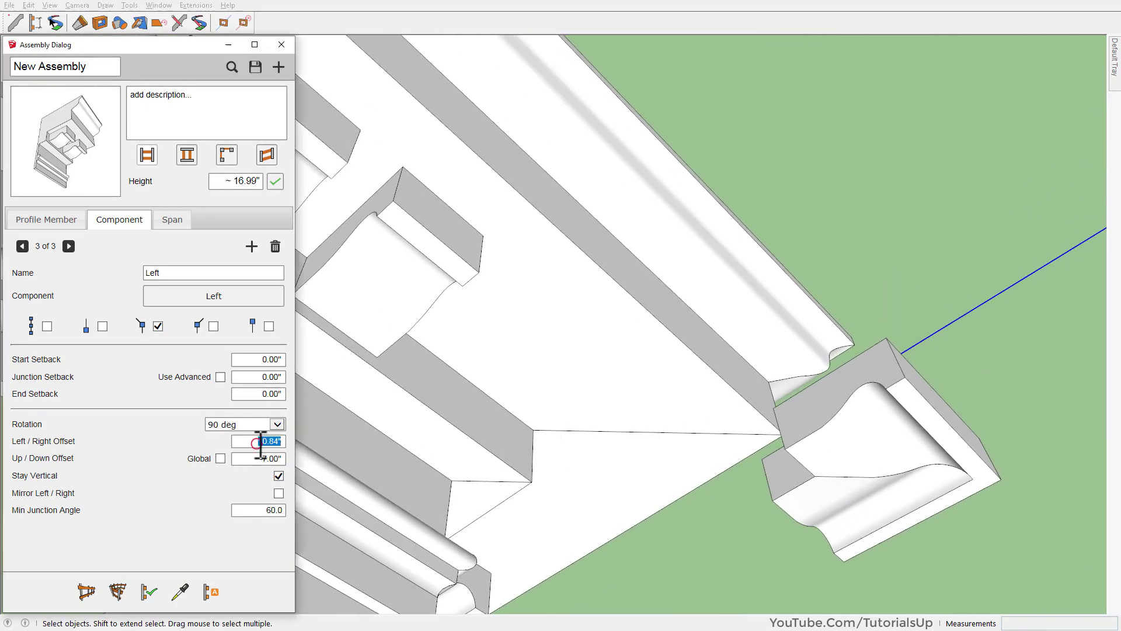
key(BackSpace)
text(2.75)
click(147, 590)
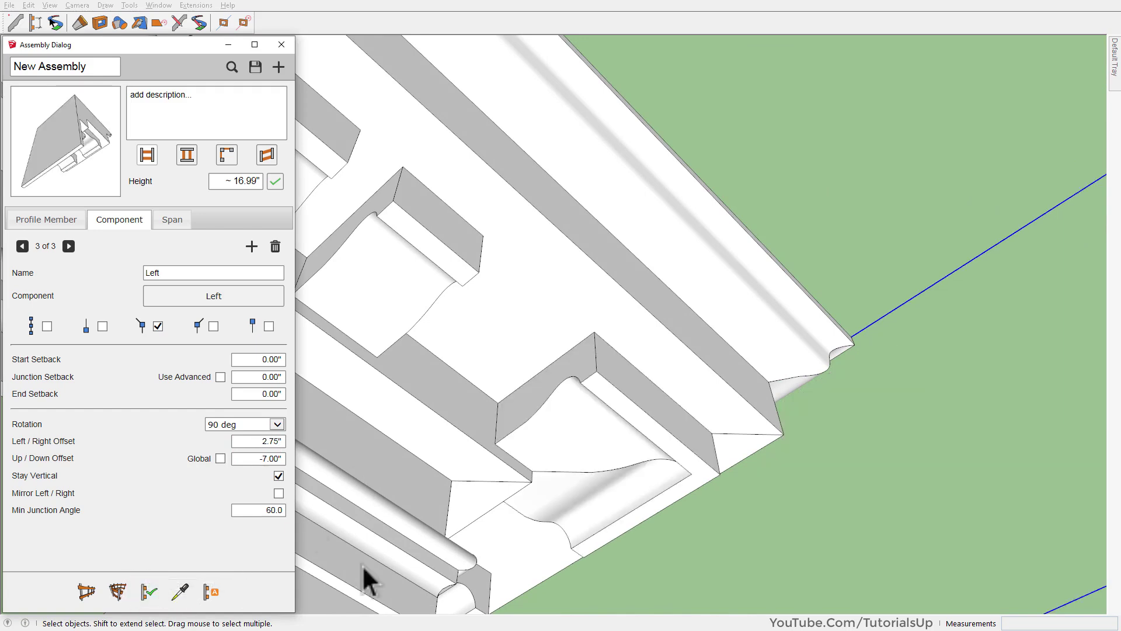
middle_drag(653, 465, 413, 325)
scroll(941, 295, down, 3)
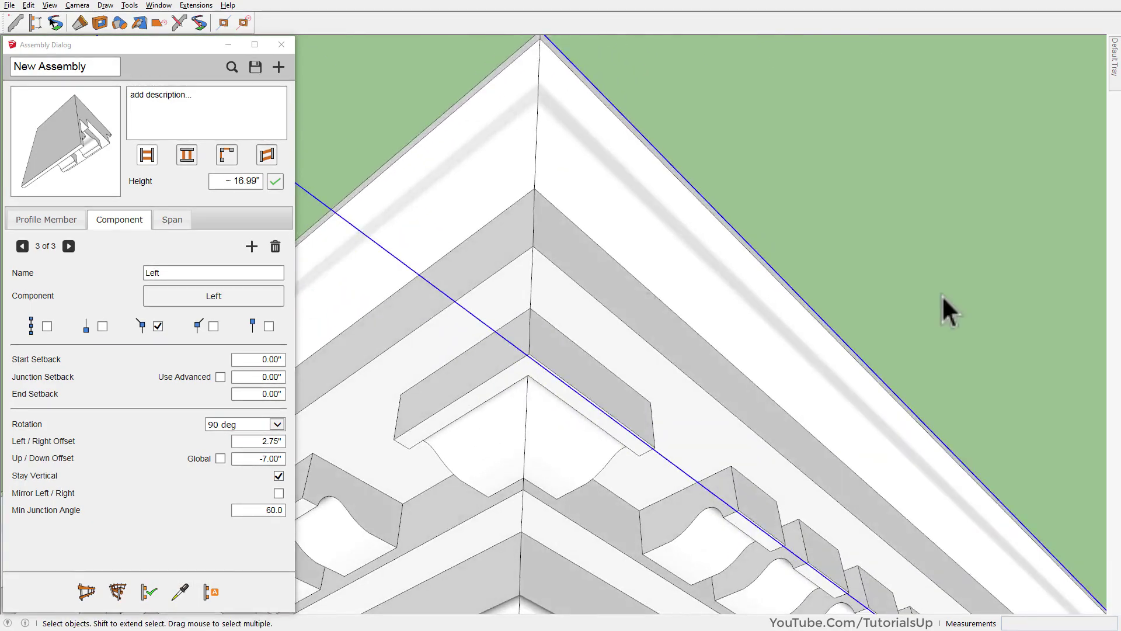
scroll(822, 310, up, 2)
scroll(822, 310, down, 3)
mouse_move(763, 326)
middle_down()
mouse_move(713, 401)
mouse_move(488, 488)
middle_up()
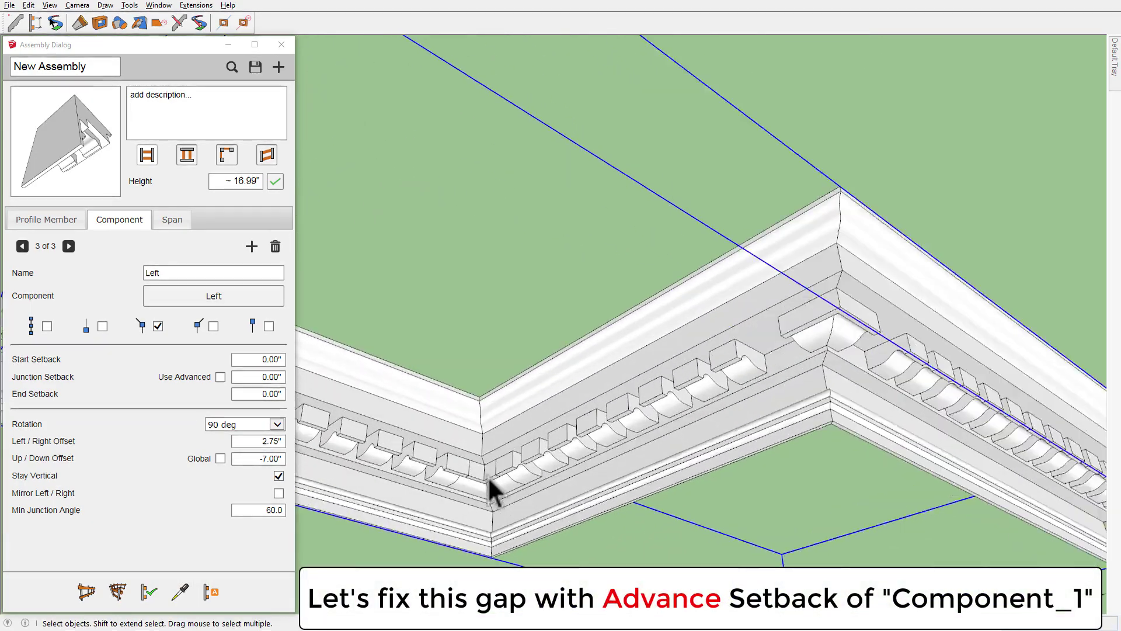
- Go back to Component_1 and enable its advanced junction setbacks
scroll(588, 461, up, 3)
middle_drag(587, 460, 676, 416)
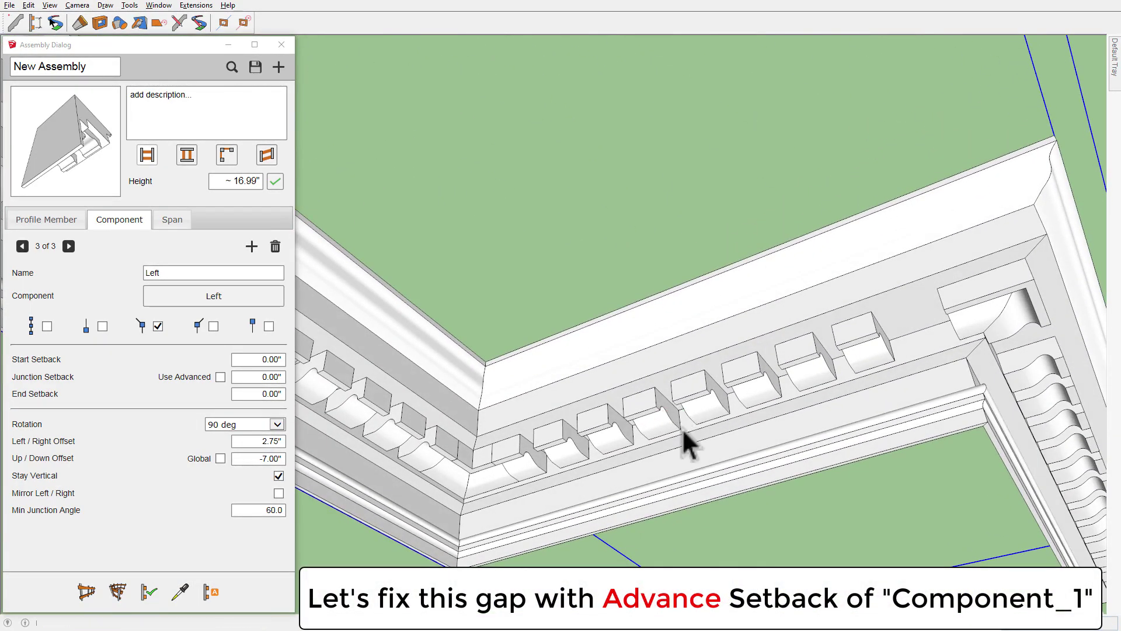
click(23, 246)
click(22, 246)
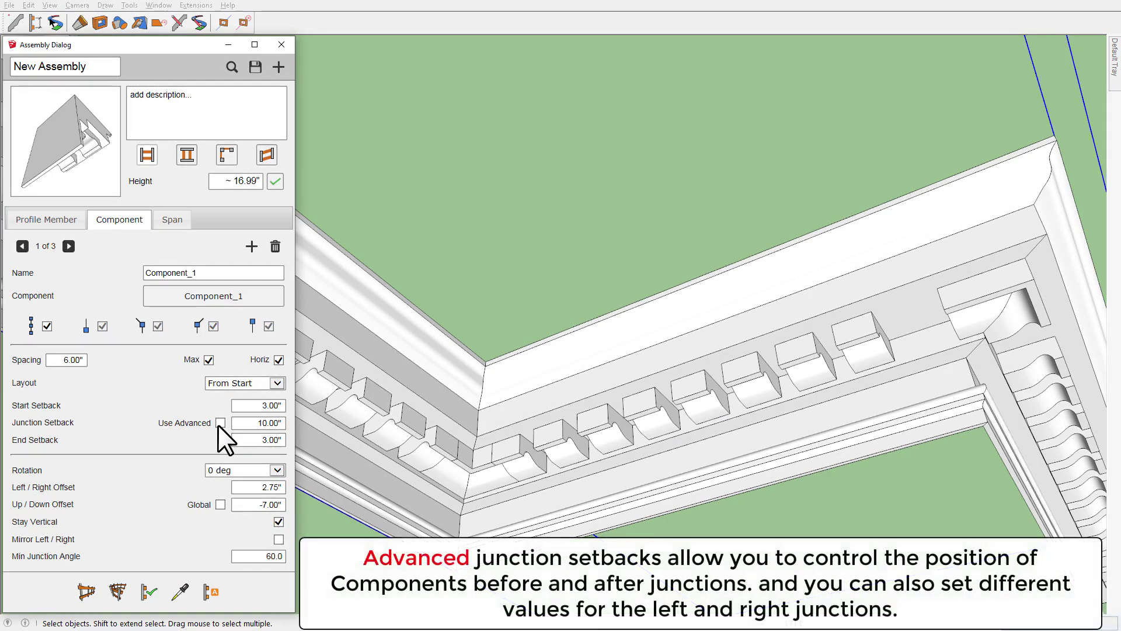
click(218, 424)
scroll(219, 426, down, 1)
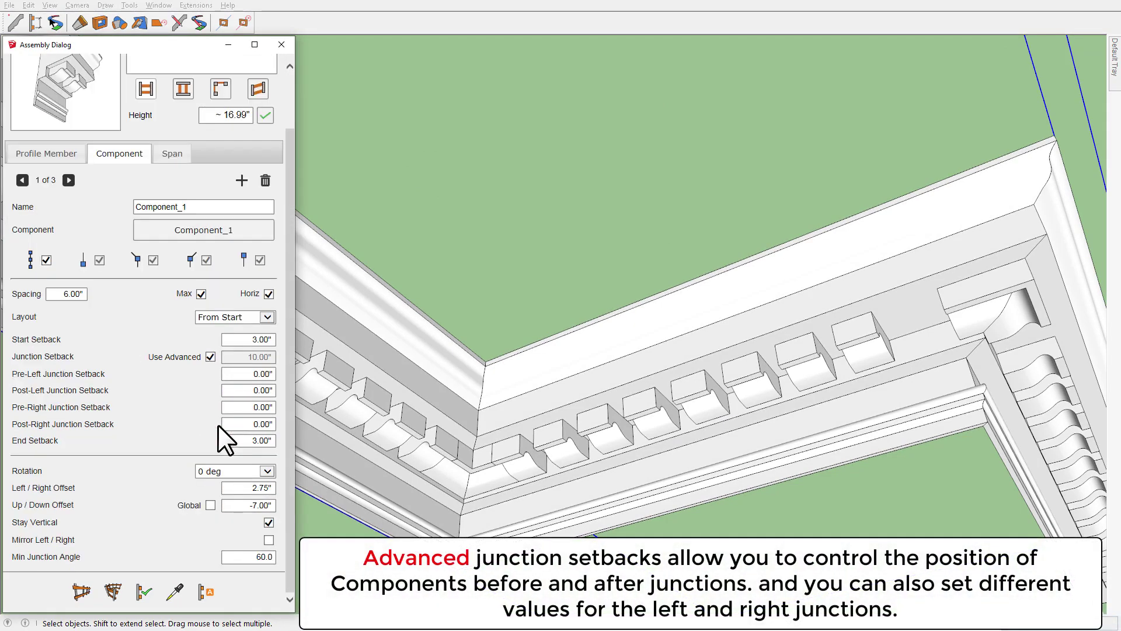
scroll(864, 409, down, 1)
scroll(582, 451, up, 2)
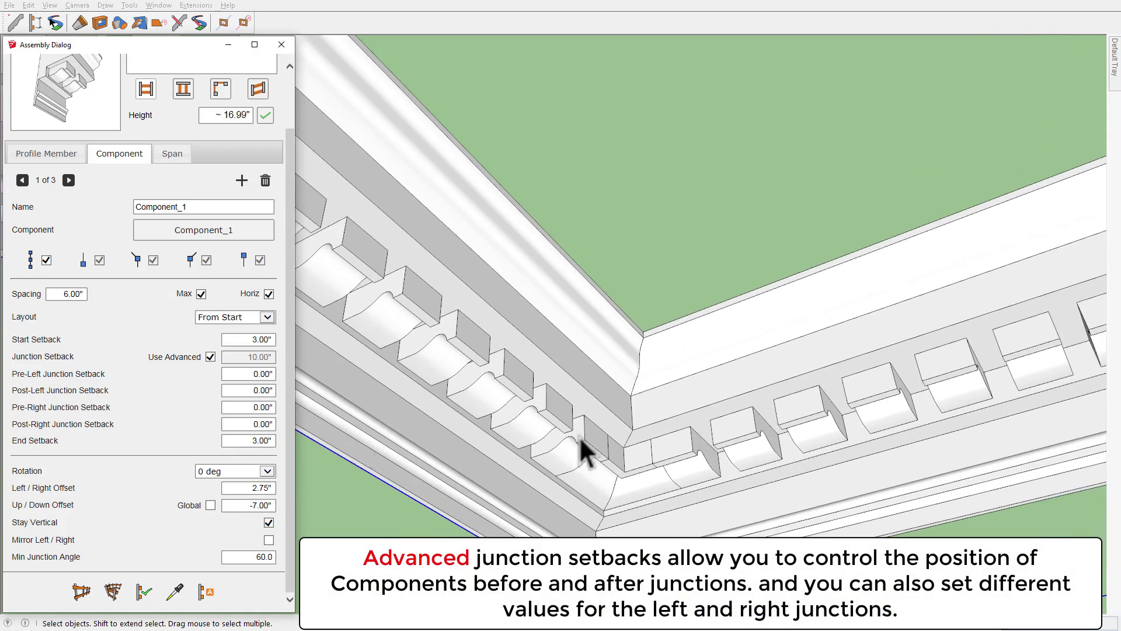
mouse_move(581, 451)
middle_down()
mouse_move(613, 409)
mouse_move(562, 463)
middle_up()
scroll(561, 463, up, 1)
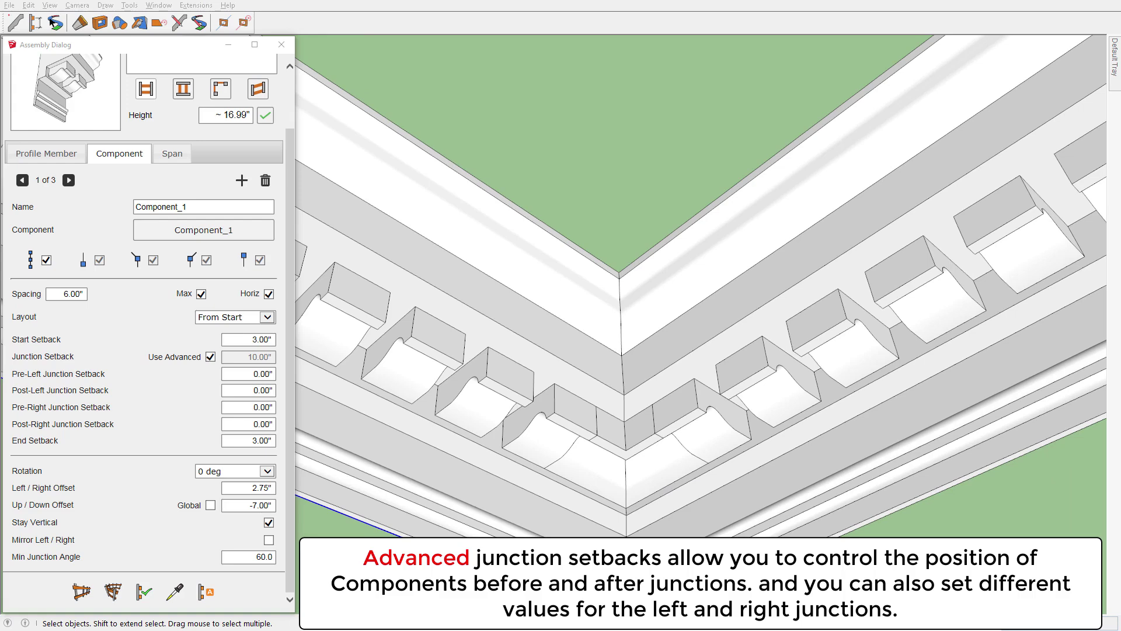
middle_drag(636, 458, 654, 420)
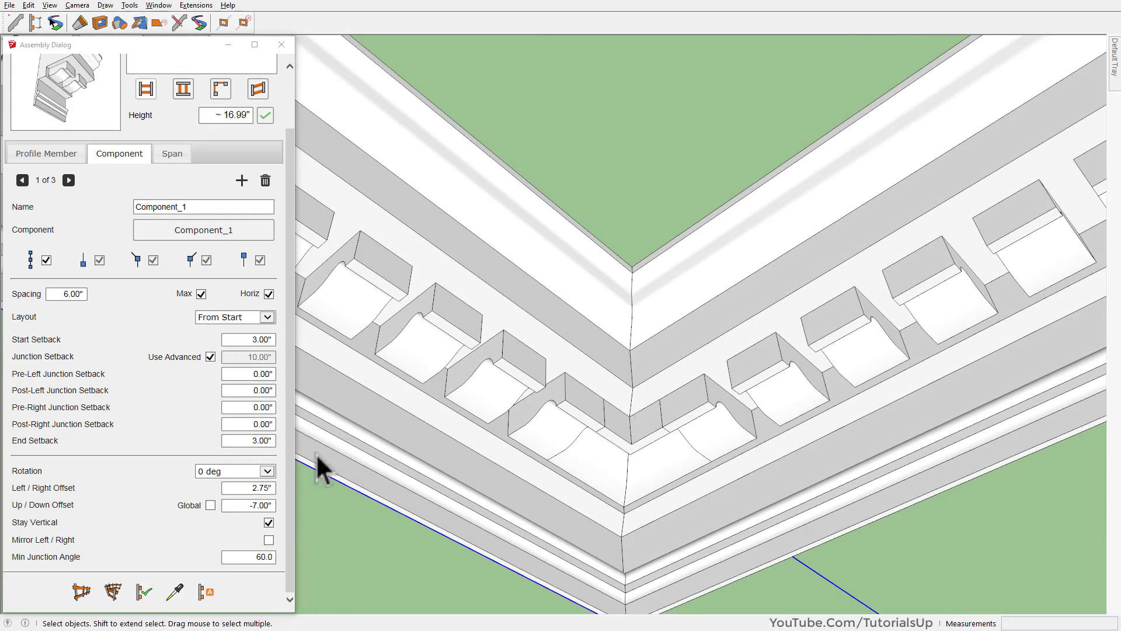
- Set Component_1's Post-Right and Pre-Right junction setbacks to 10.00" and rebuild
click(243, 426)
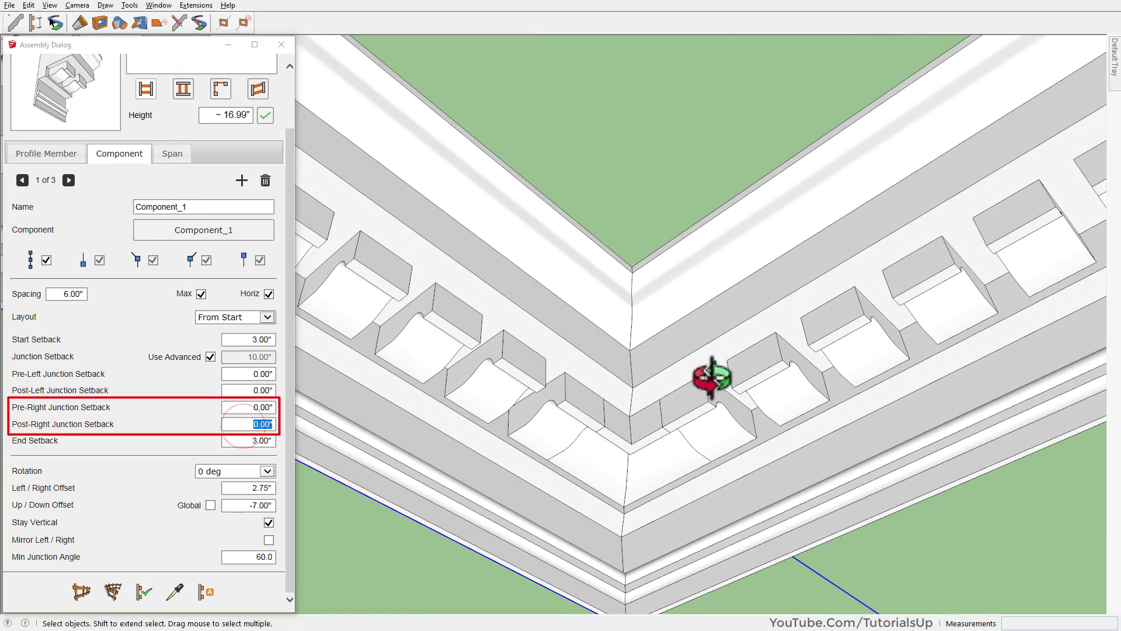
mouse_move(711, 375)
middle_down()
mouse_move(621, 492)
mouse_move(614, 555)
mouse_move(633, 187)
middle_up()
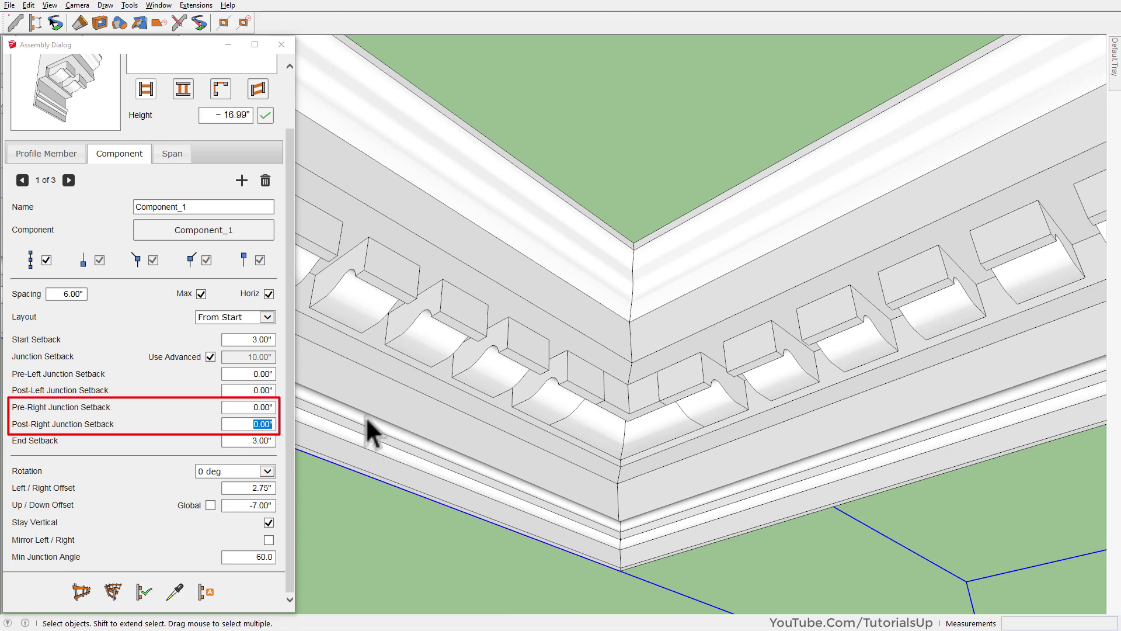
click(231, 425)
text(10)
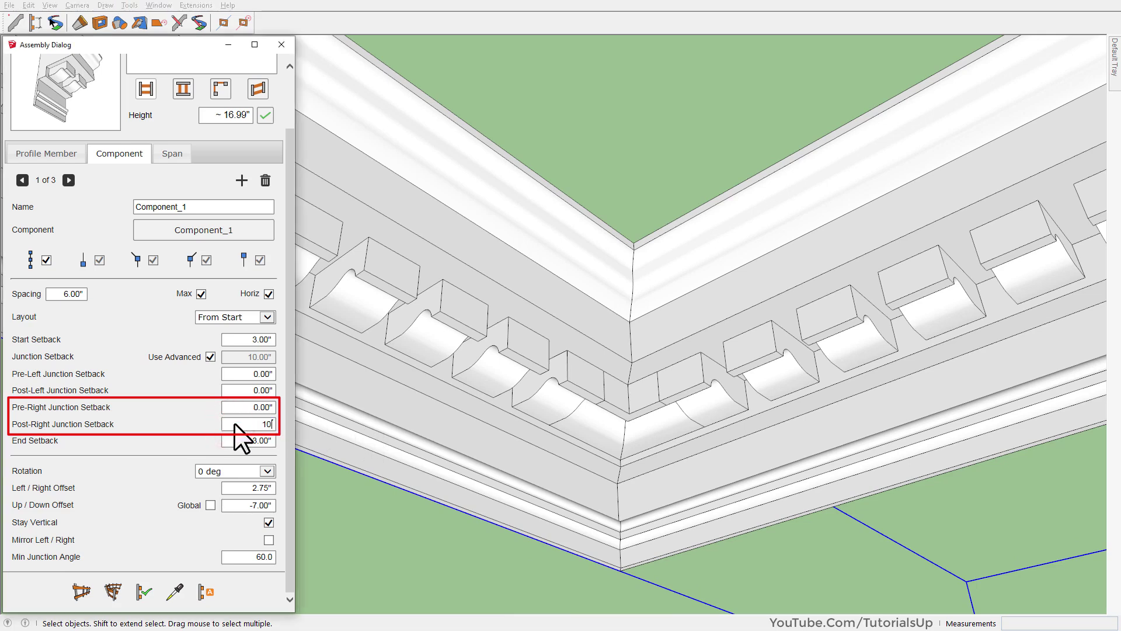
click(247, 409)
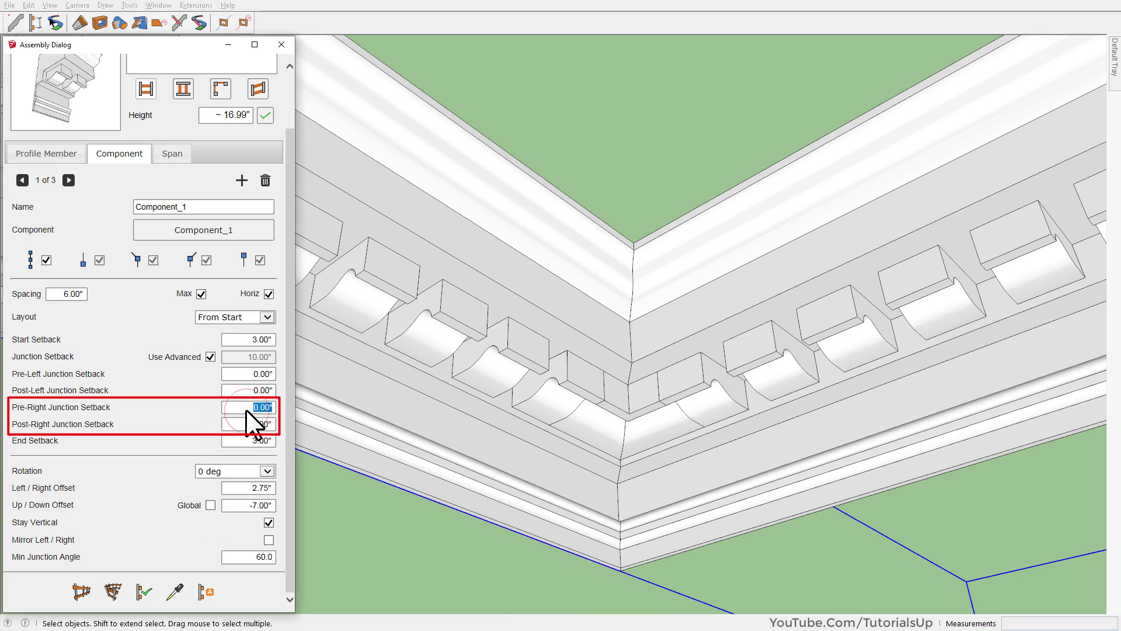
text(10)
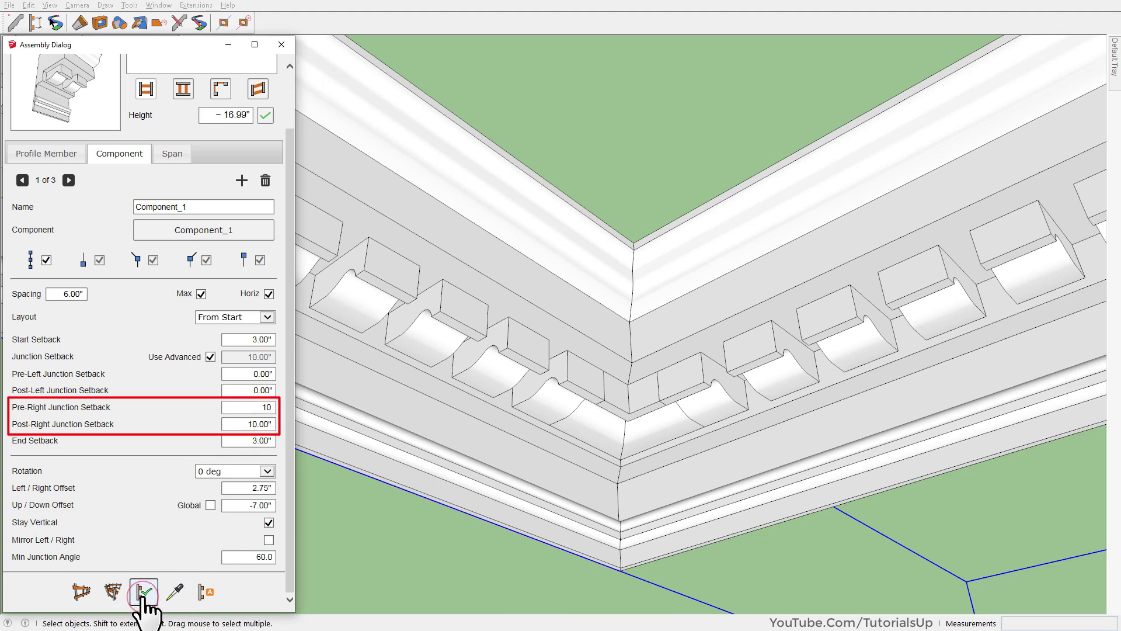
click(143, 593)
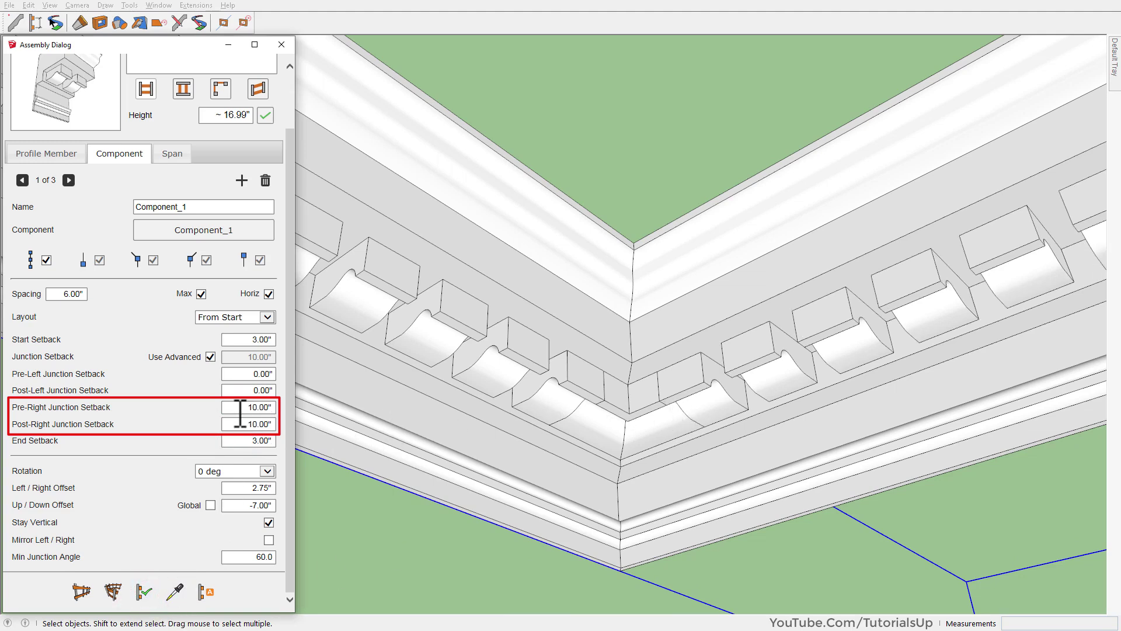
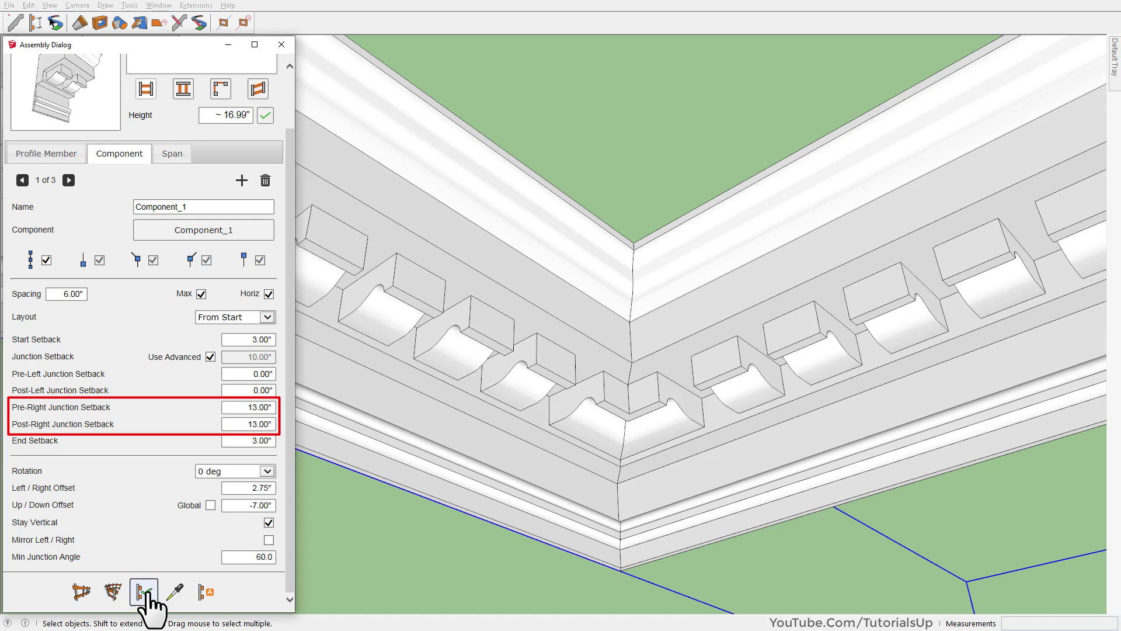
- Dimension the 13.00" gap from the cornice corner to the nearest dentil
scroll(601, 393, up, 5)
mouse_move(493, 355)
middle_down()
mouse_move(474, 341)
mouse_move(542, 399)
middle_up()
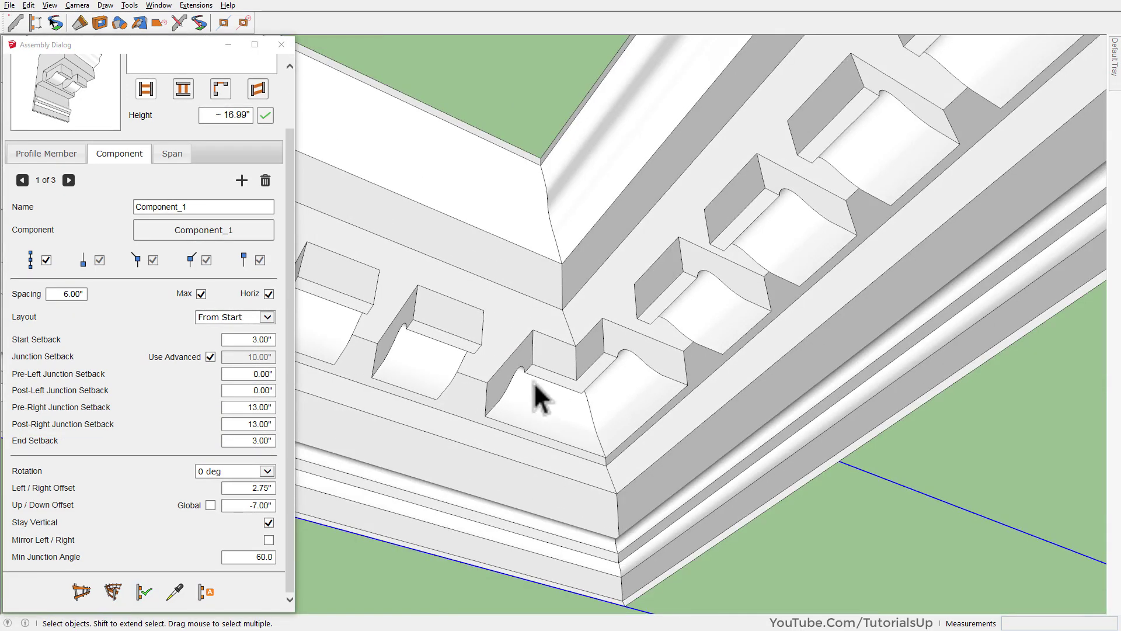
scroll(453, 386, up, 2)
key(d)
click(601, 396)
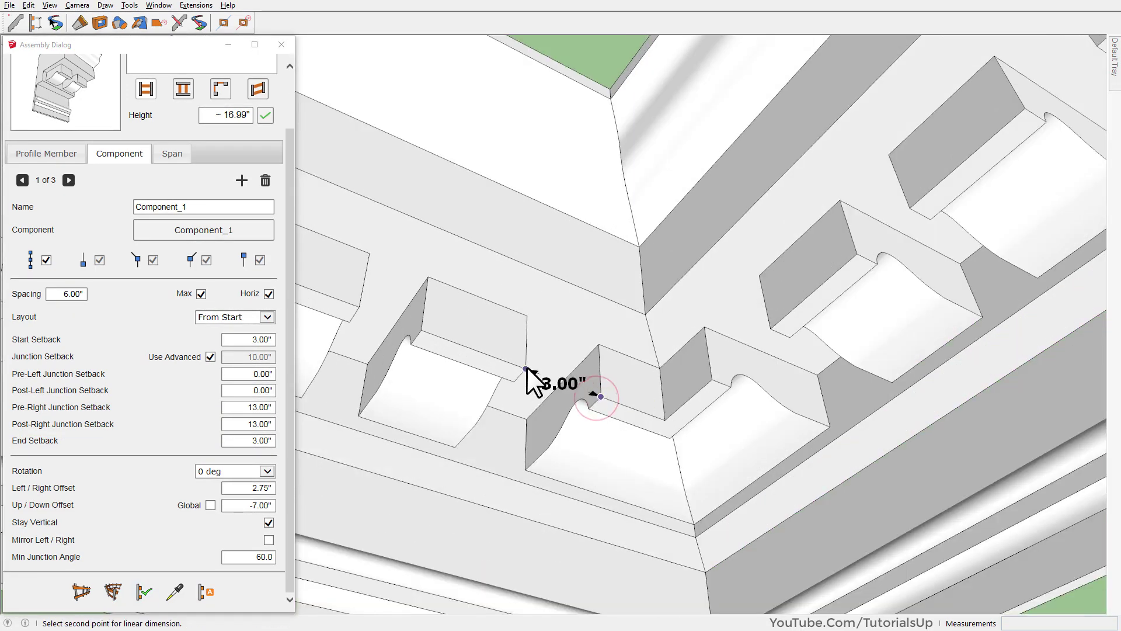
click(527, 367)
key(Escape)
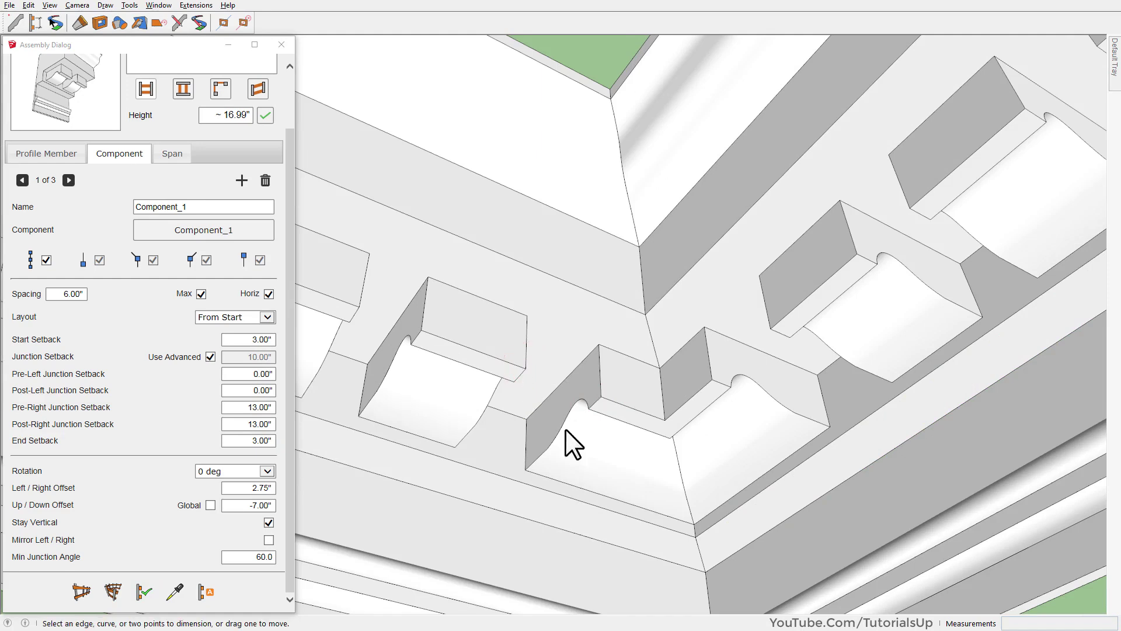
click(695, 525)
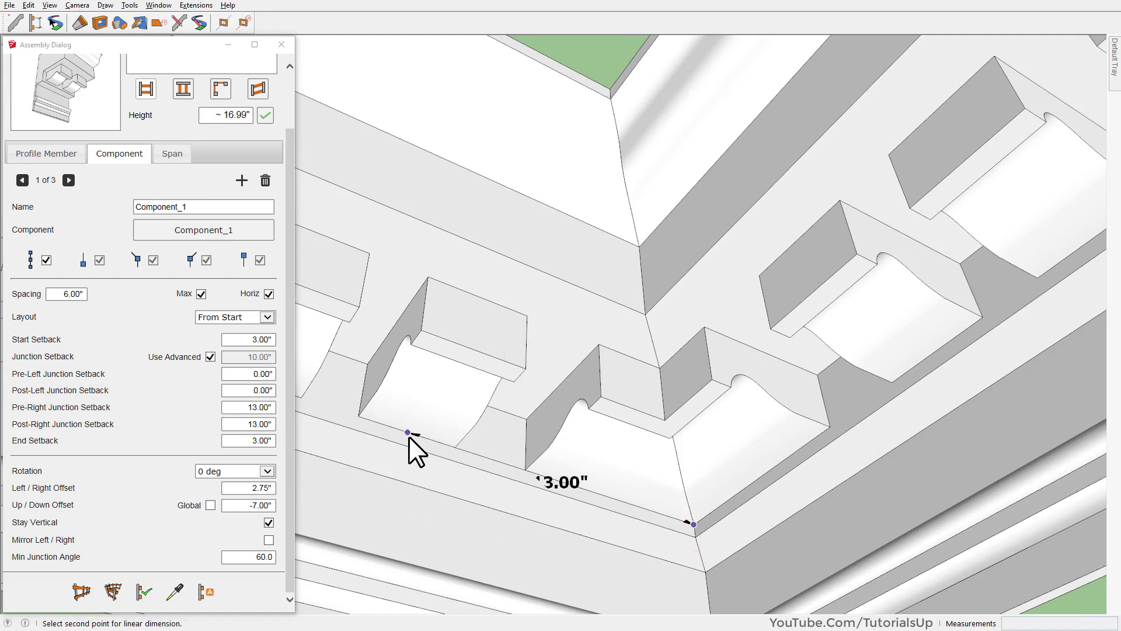
click(409, 437)
click(412, 486)
- Orbit around the cornice to view the dentil blocks and the other corner
mouse_move(411, 485)
middle_down()
mouse_move(458, 533)
mouse_move(469, 567)
mouse_move(526, 498)
middle_up()
scroll(514, 446, down, 5)
scroll(501, 458, down, 5)
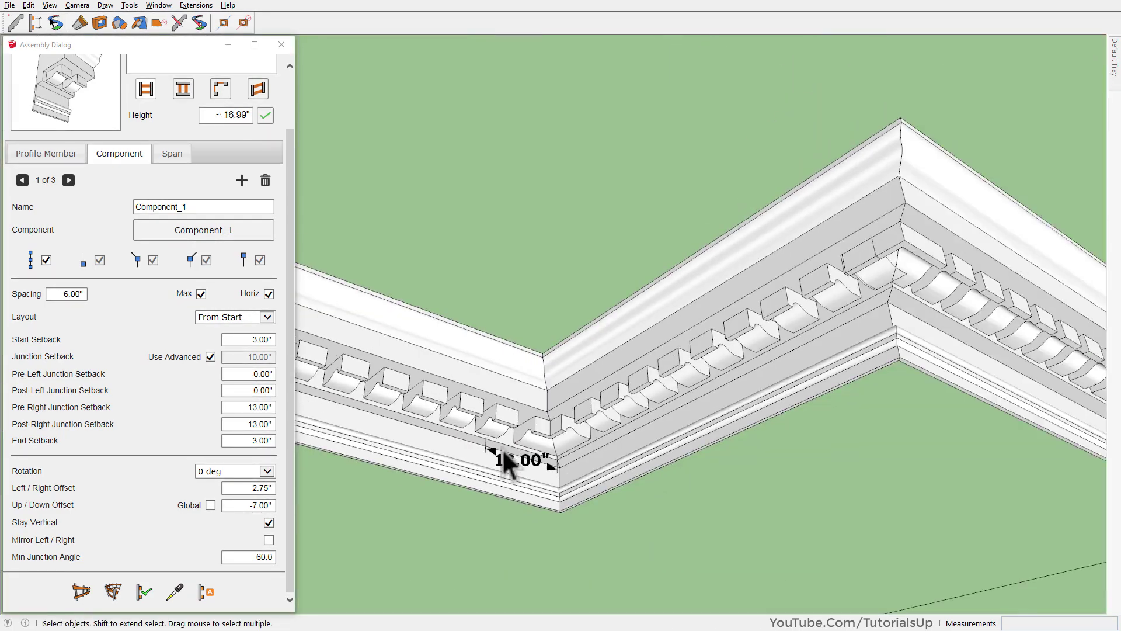
mouse_move(509, 432)
middle_down()
mouse_move(703, 325)
mouse_move(468, 388)
middle_up()
scroll(771, 382, up, 4)
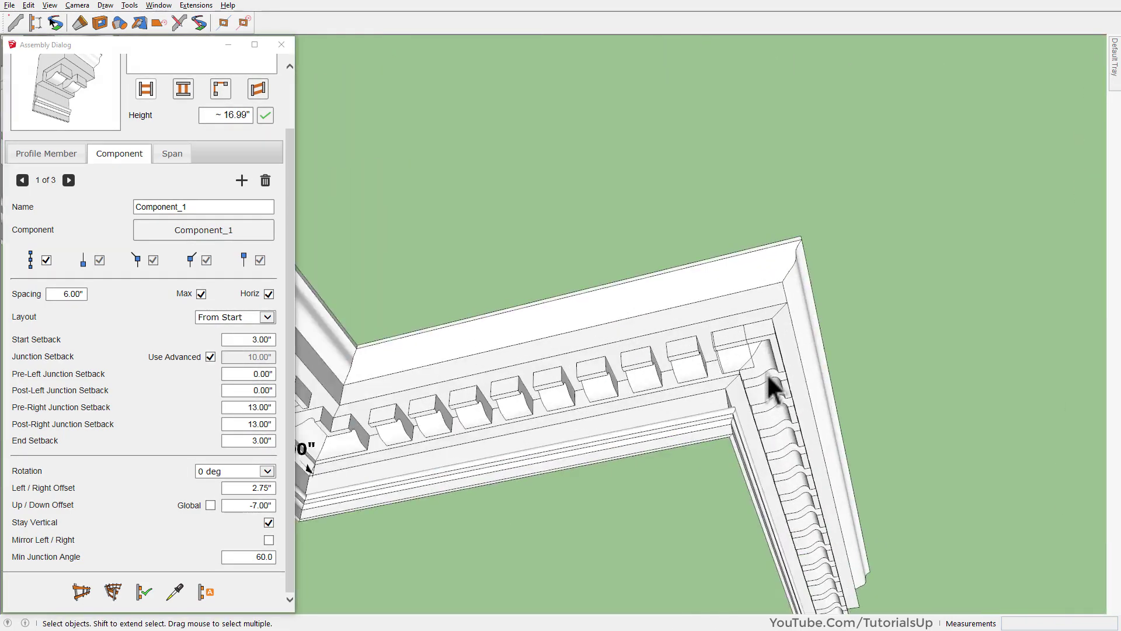
scroll(754, 374, up, 4)
mouse_move(753, 374)
middle_down()
mouse_move(646, 375)
mouse_move(656, 413)
middle_up()
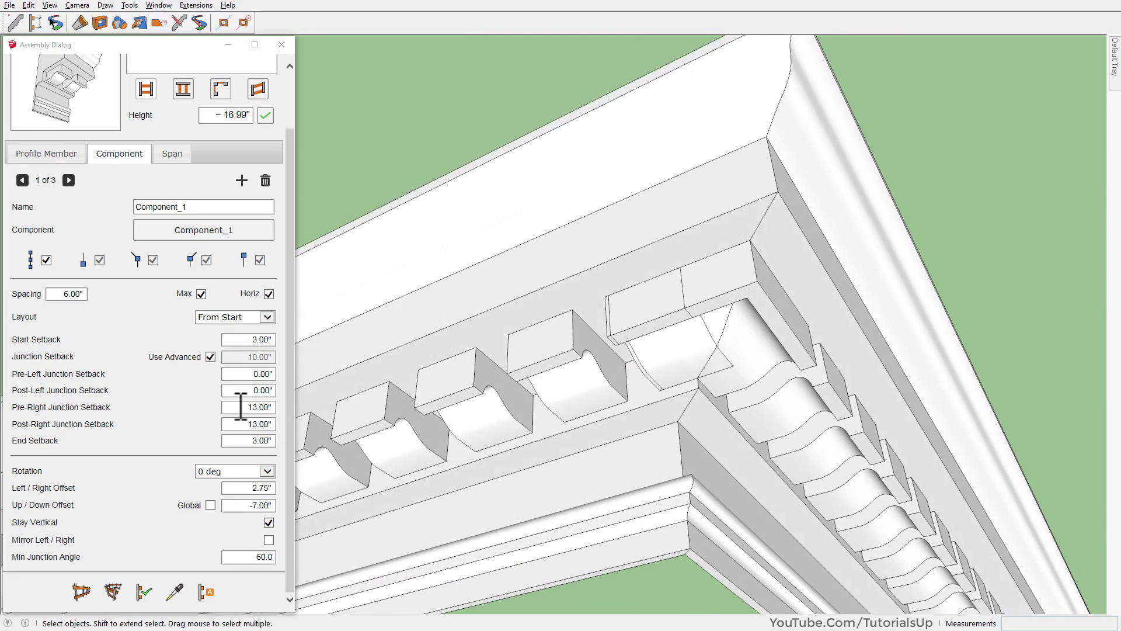
middle_drag(590, 374, 641, 331)
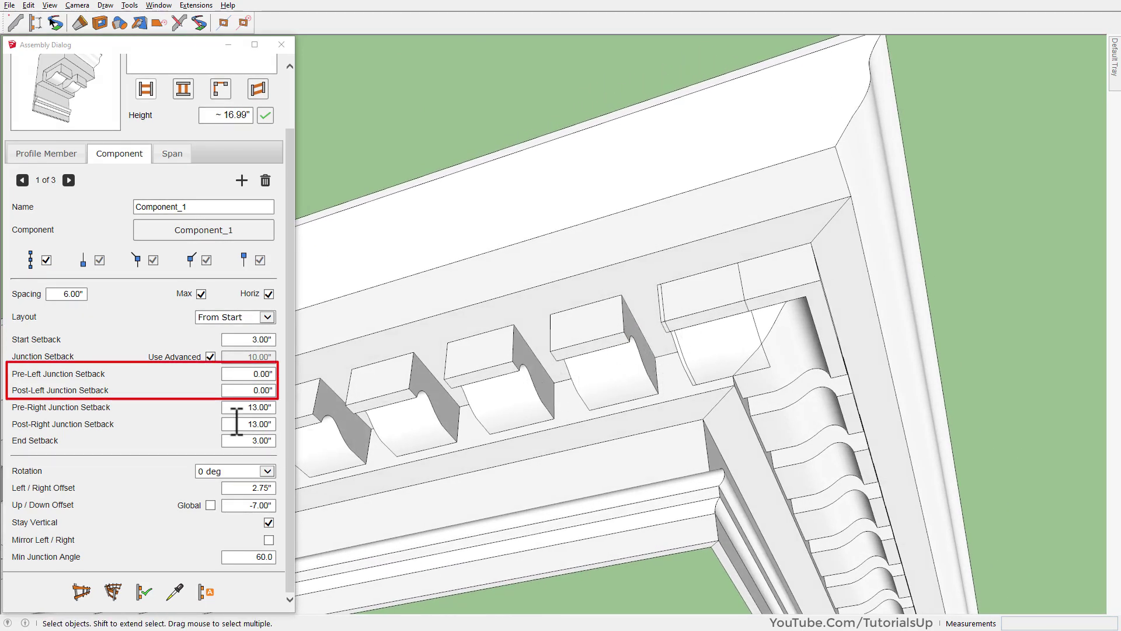
- Set Pre-Left and Post-Left Junction Setback to 7 and apply them to the assembly
click(234, 379)
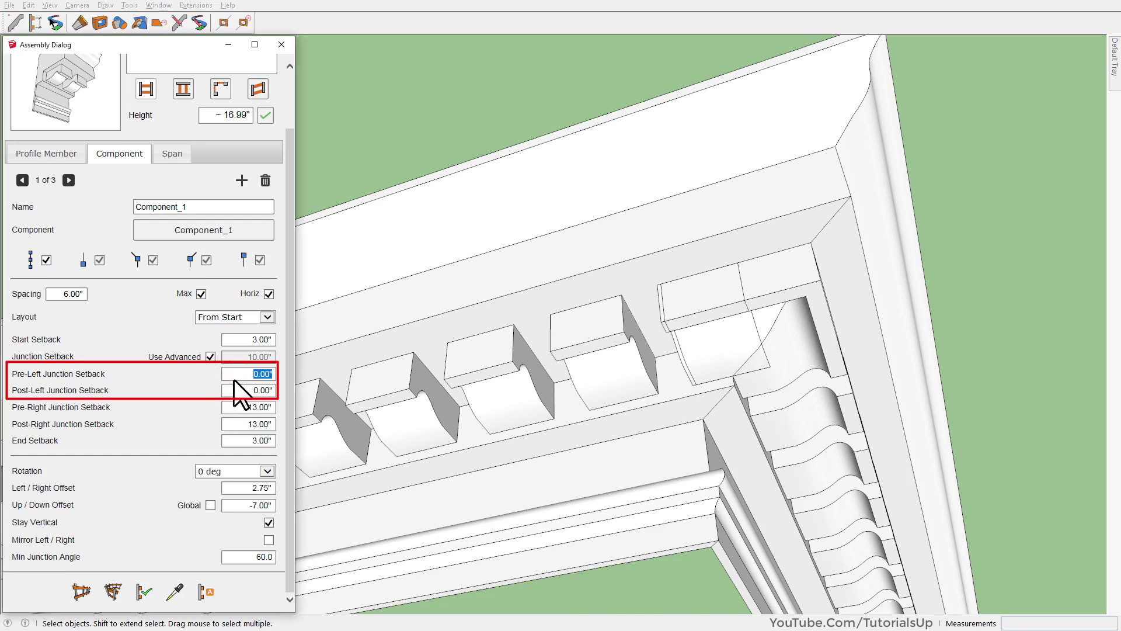
text(7)
click(247, 390)
text(7)
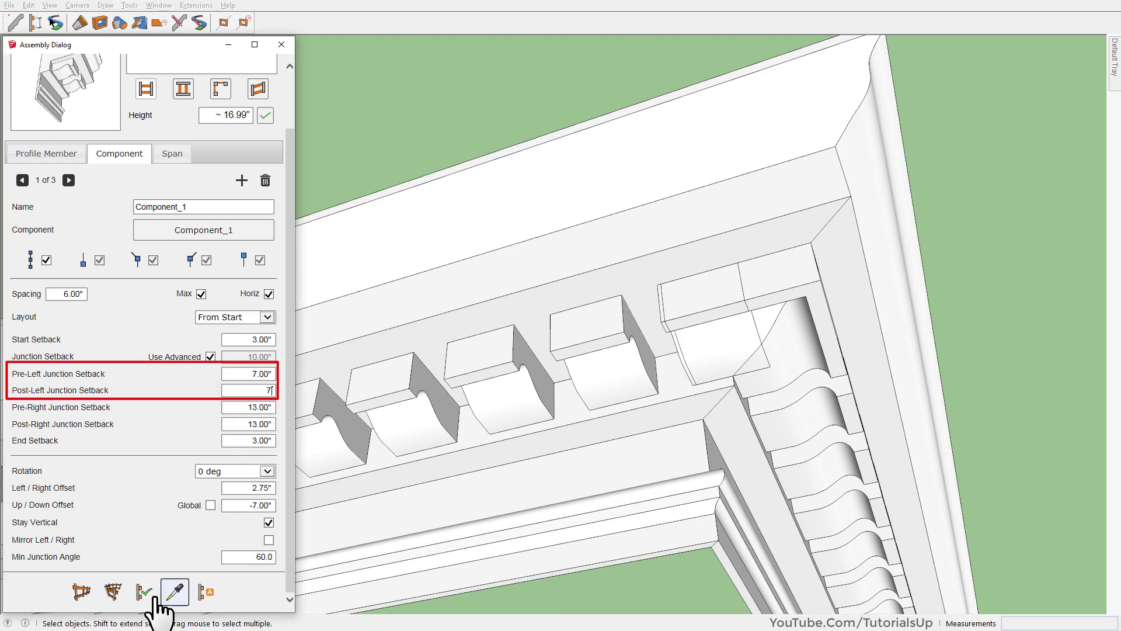
click(552, 290)
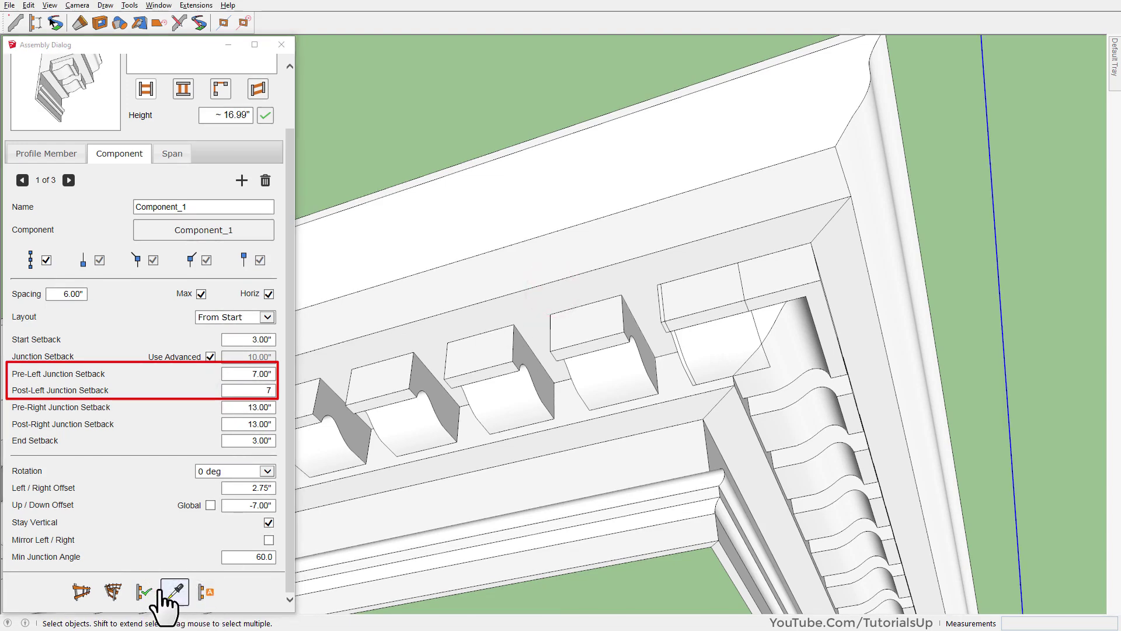
click(143, 587)
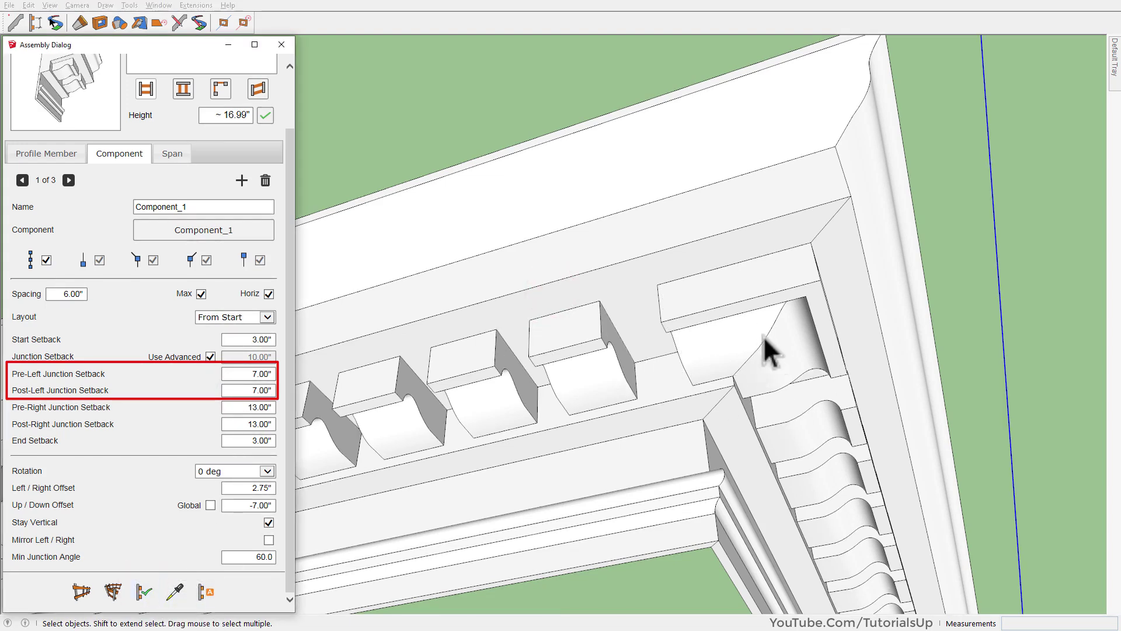
- Dimension the 3.00" and 7.00" gaps beside the corner dentil
mouse_move(704, 351)
middle_down()
mouse_move(520, 278)
mouse_move(752, 324)
mouse_move(696, 366)
middle_up()
scroll(696, 366, up, 2)
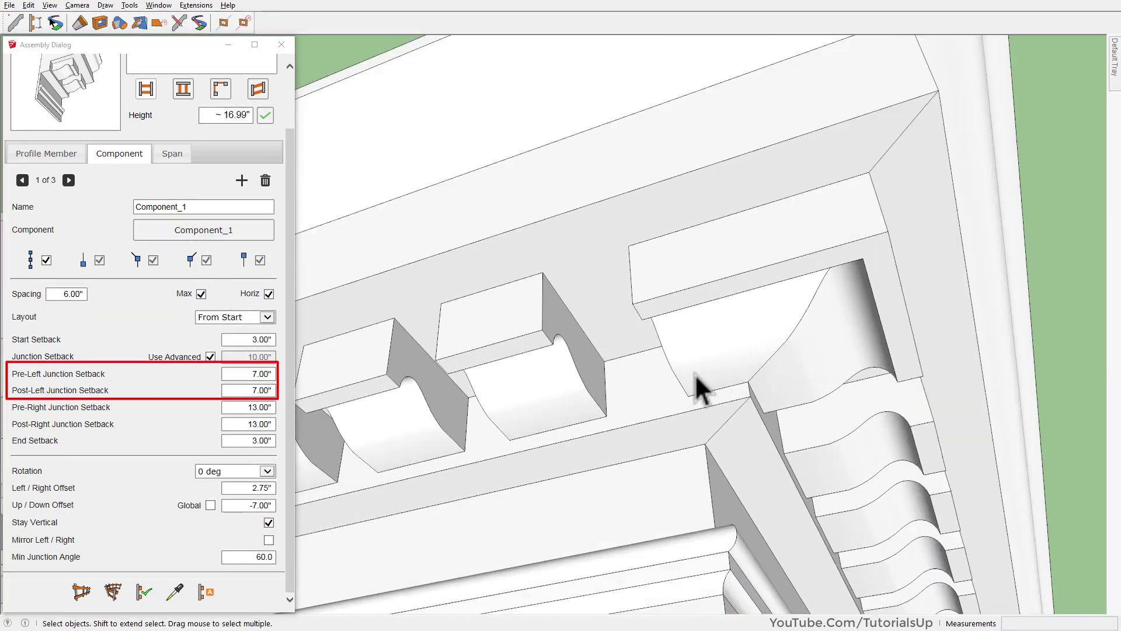
click(690, 395)
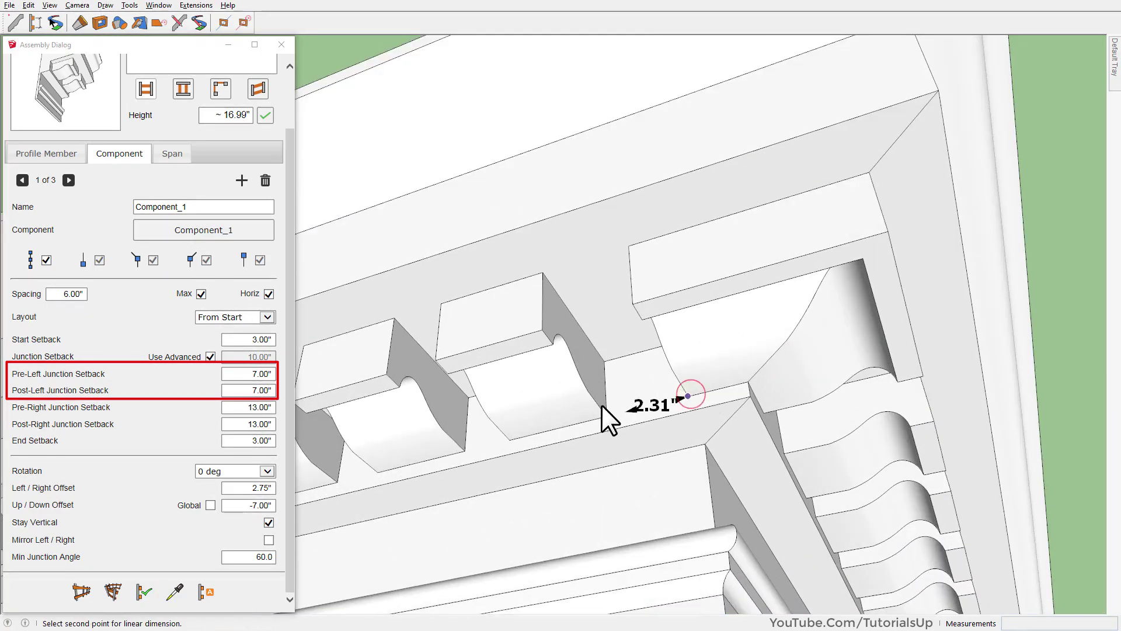
click(605, 414)
click(606, 453)
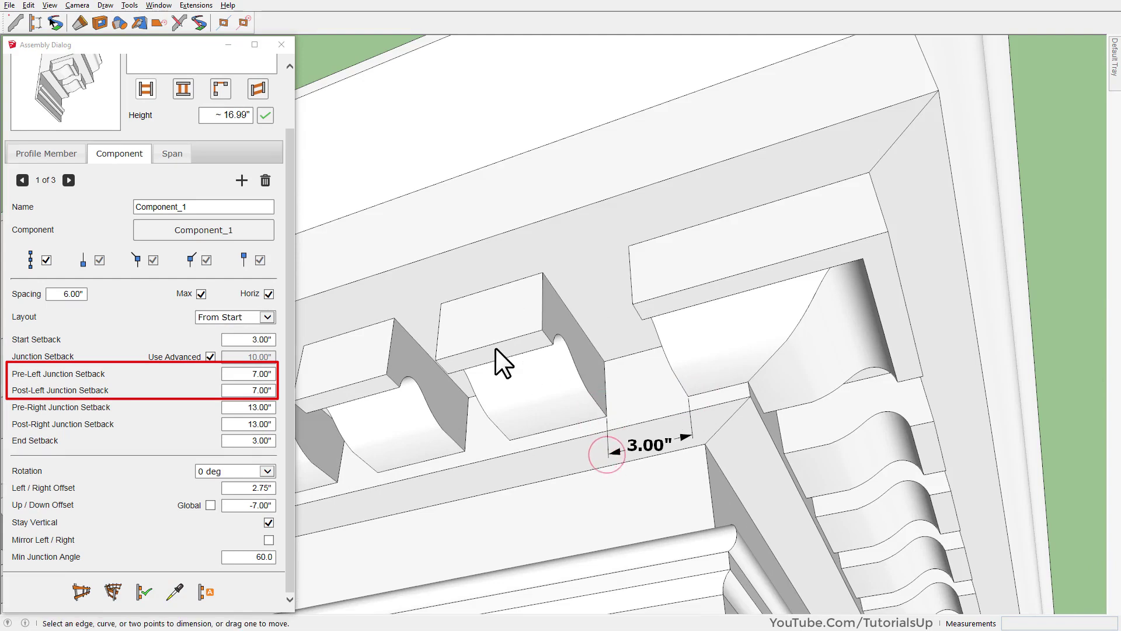
click(748, 382)
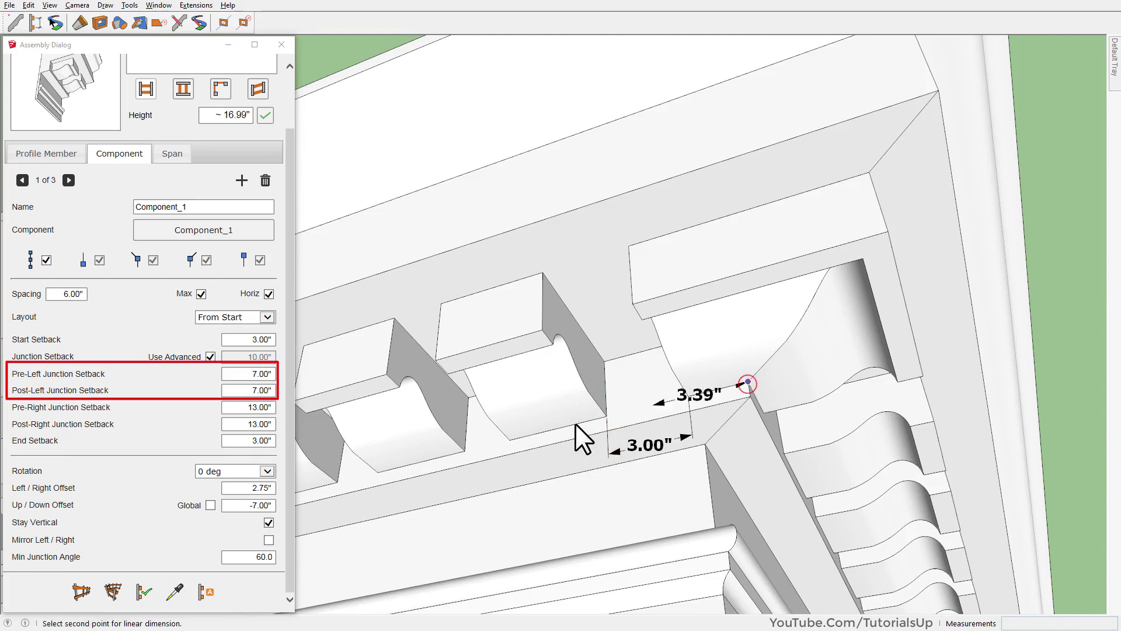
click(557, 428)
click(558, 482)
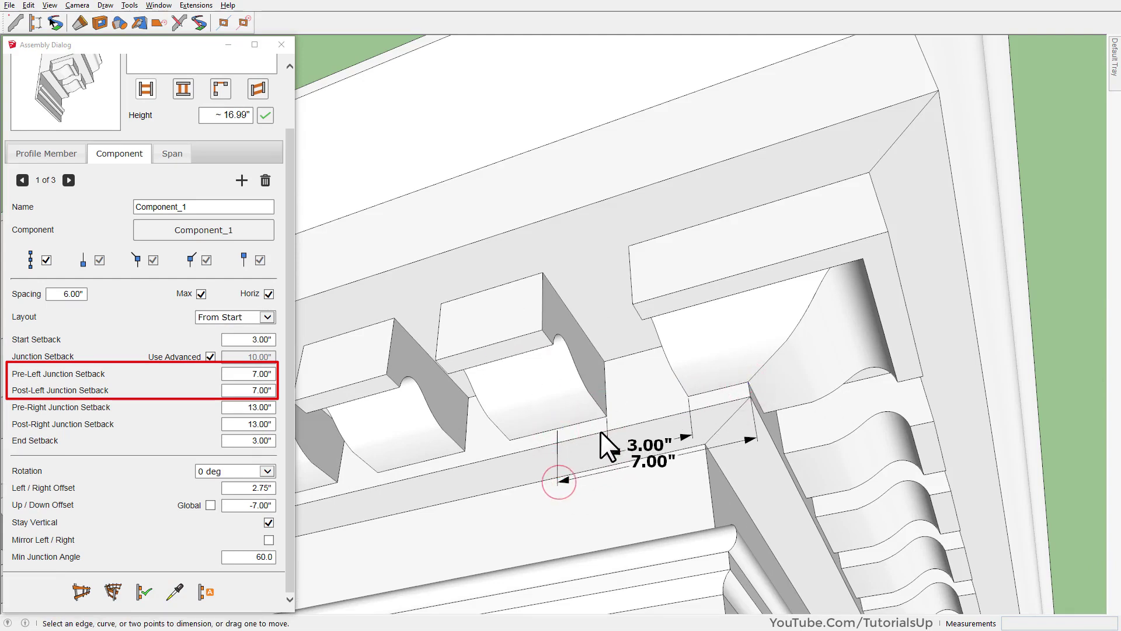
- Move the 7.00" dimension below the 3.00" one
middle_drag(600, 431, 601, 525)
key(space)
click(647, 467)
key(m)
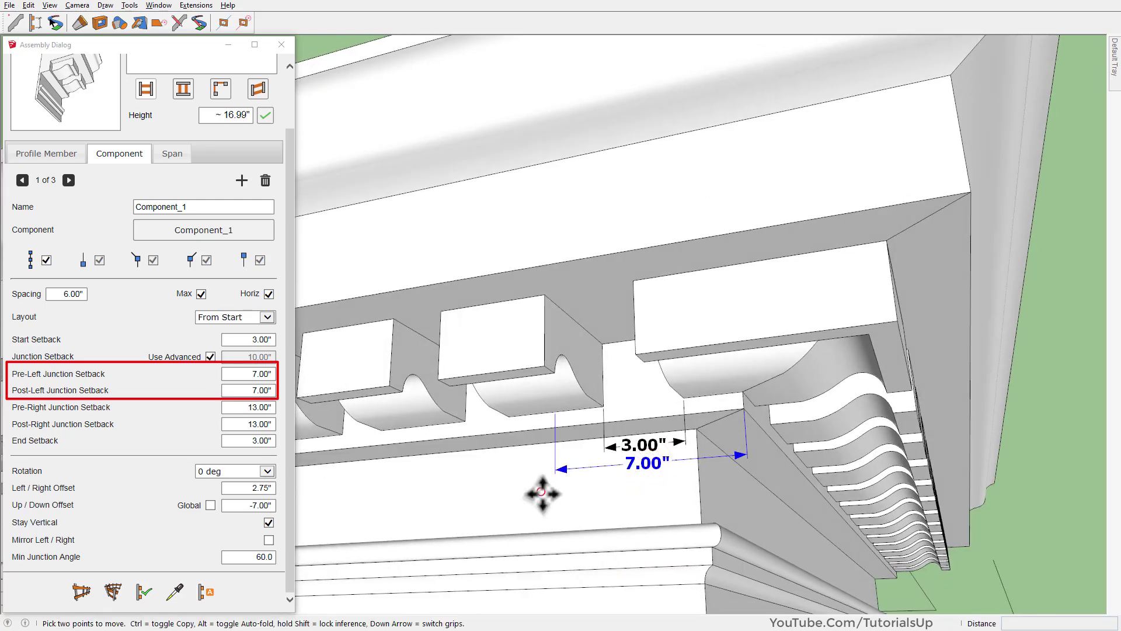
mouse_move(613, 445)
middle_down()
mouse_move(632, 466)
mouse_move(645, 458)
middle_up()
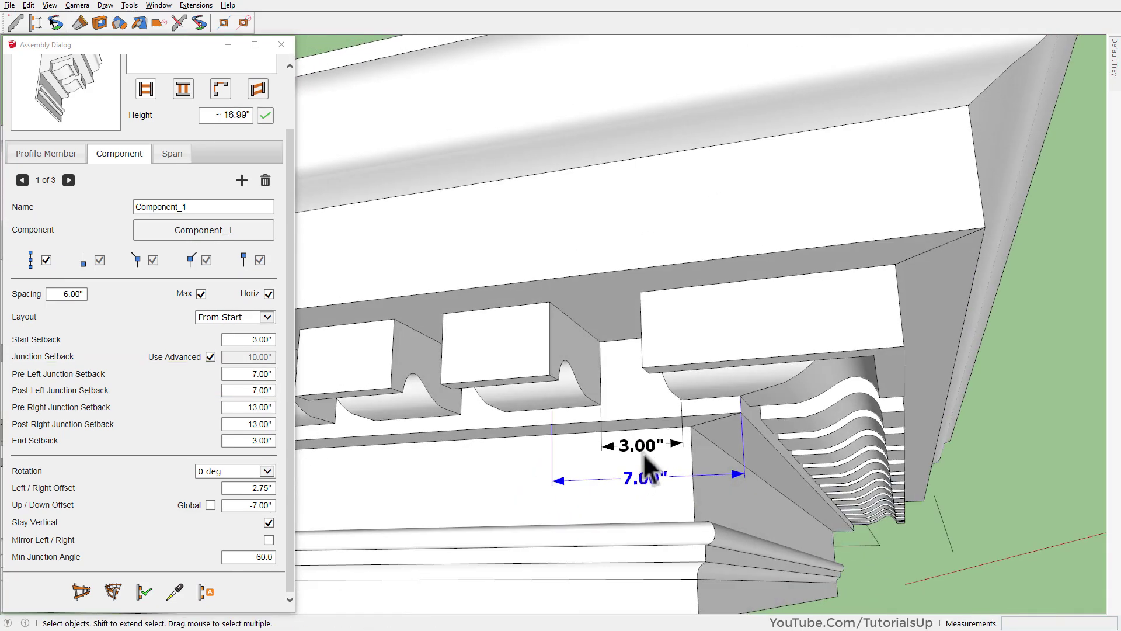
- Orbit and zoom around the cornice corner to review the dentil gaps
scroll(648, 461, down, 5)
scroll(726, 379, down, 5)
mouse_move(713, 388)
middle_down()
mouse_move(675, 370)
mouse_move(692, 403)
middle_up()
scroll(726, 388, up, 3)
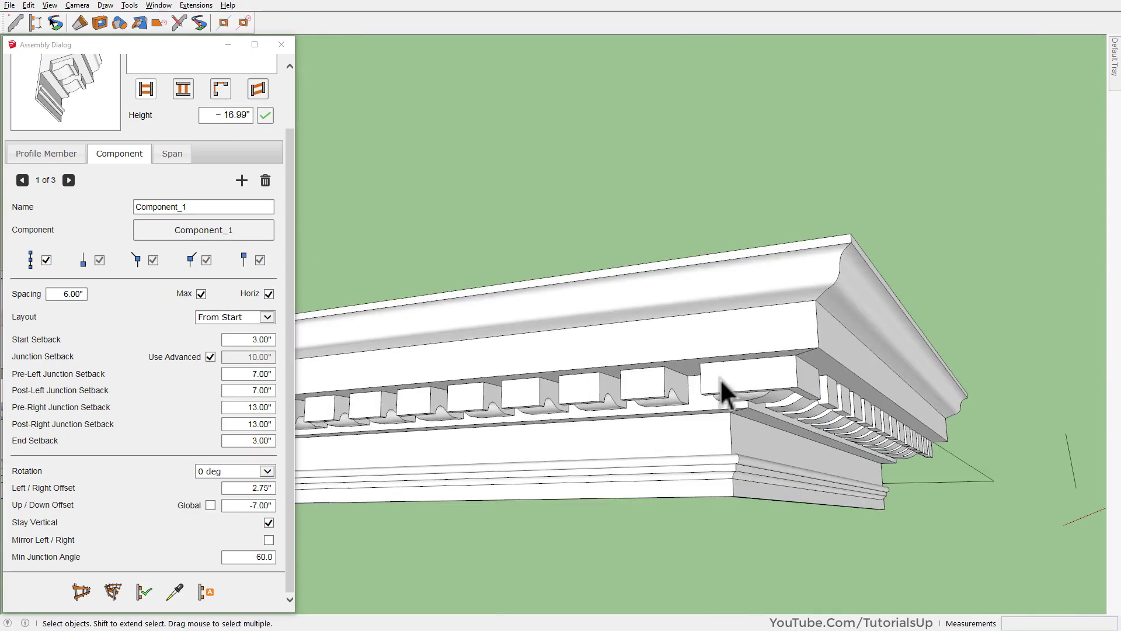
scroll(726, 388, up, 3)
mouse_move(555, 243)
middle_down()
mouse_move(789, 269)
mouse_move(721, 250)
mouse_move(668, 596)
middle_up()
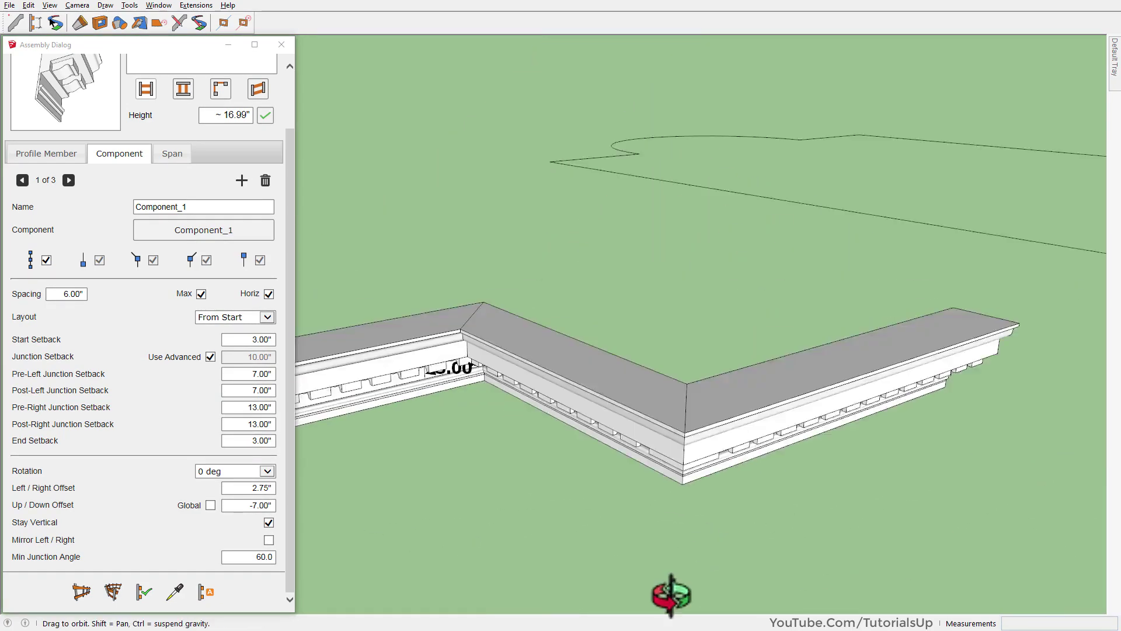
scroll(686, 421, down, 4)
scroll(602, 426, down, 1)
scroll(600, 425, up, 2)
scroll(549, 383, up, 2)
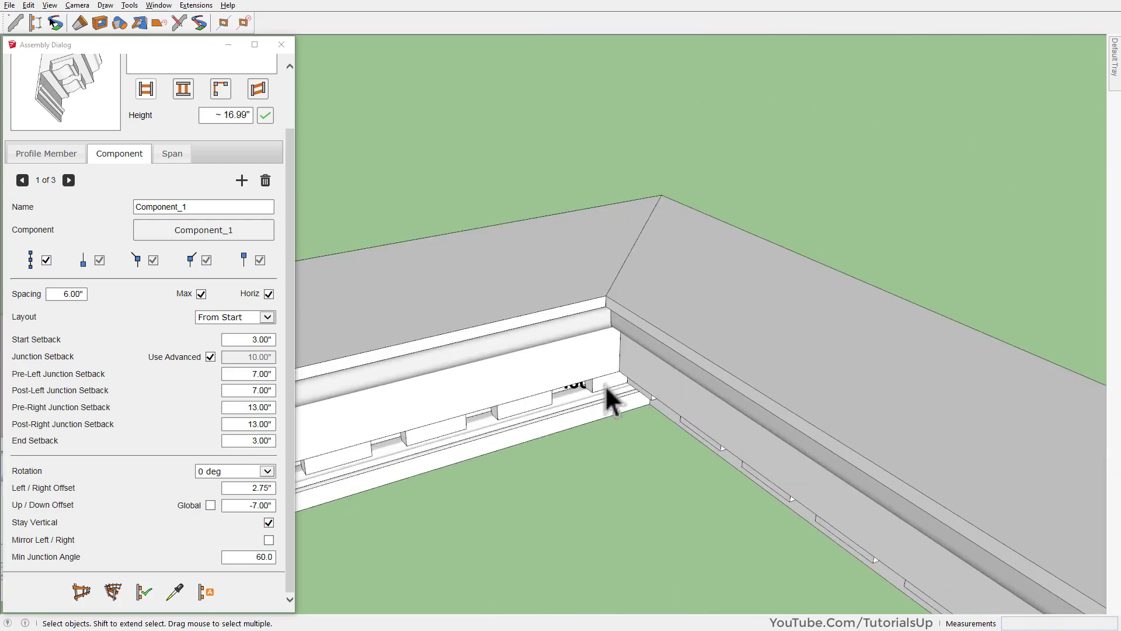
scroll(605, 384, up, 3)
mouse_move(605, 384)
middle_down()
mouse_move(638, 118)
mouse_move(584, 389)
middle_up()
scroll(621, 363, down, 3)
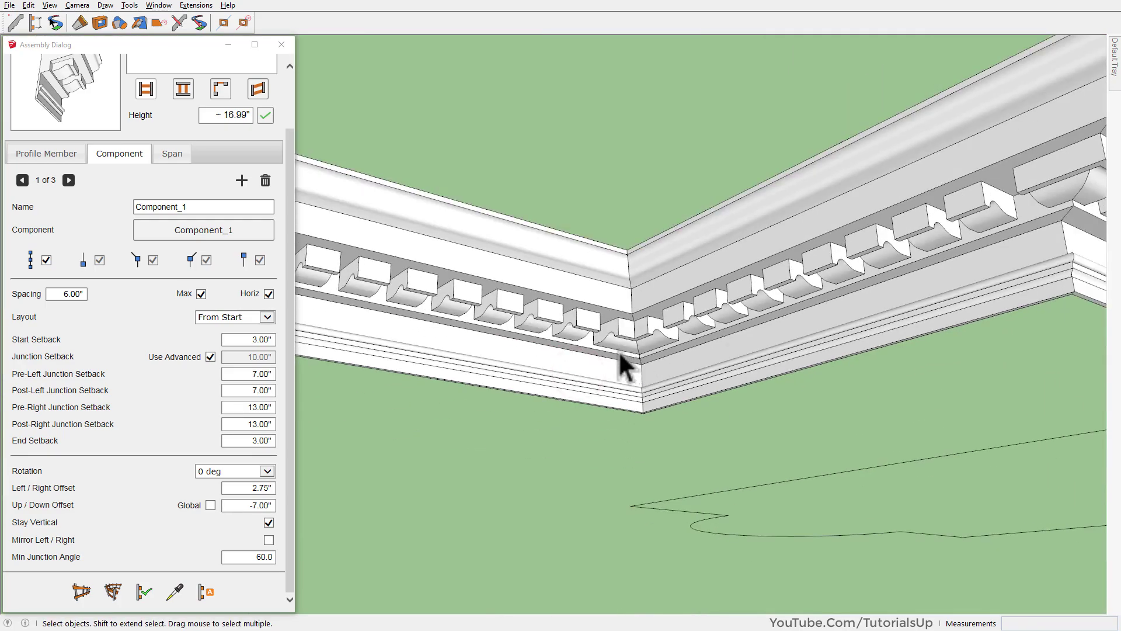
scroll(620, 346, down, 3)
- Hide component axes in the Model Info Components settings
middle_drag(619, 346, 639, 444)
scroll(408, 200, up, 5)
scroll(414, 217, up, 2)
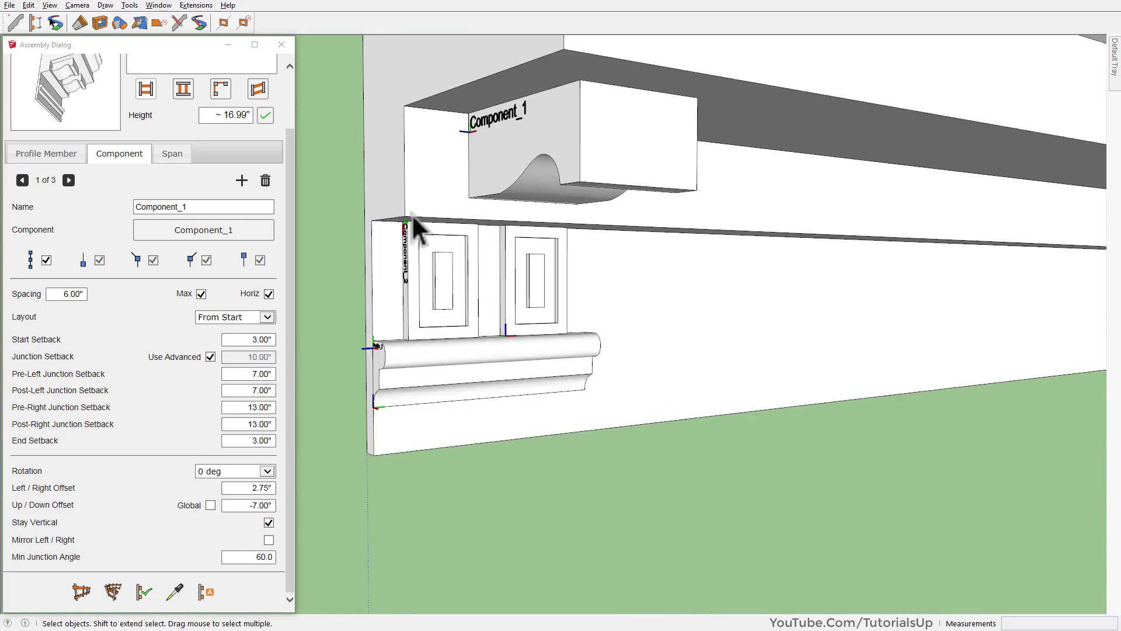
click(164, 4)
click(186, 79)
click(503, 326)
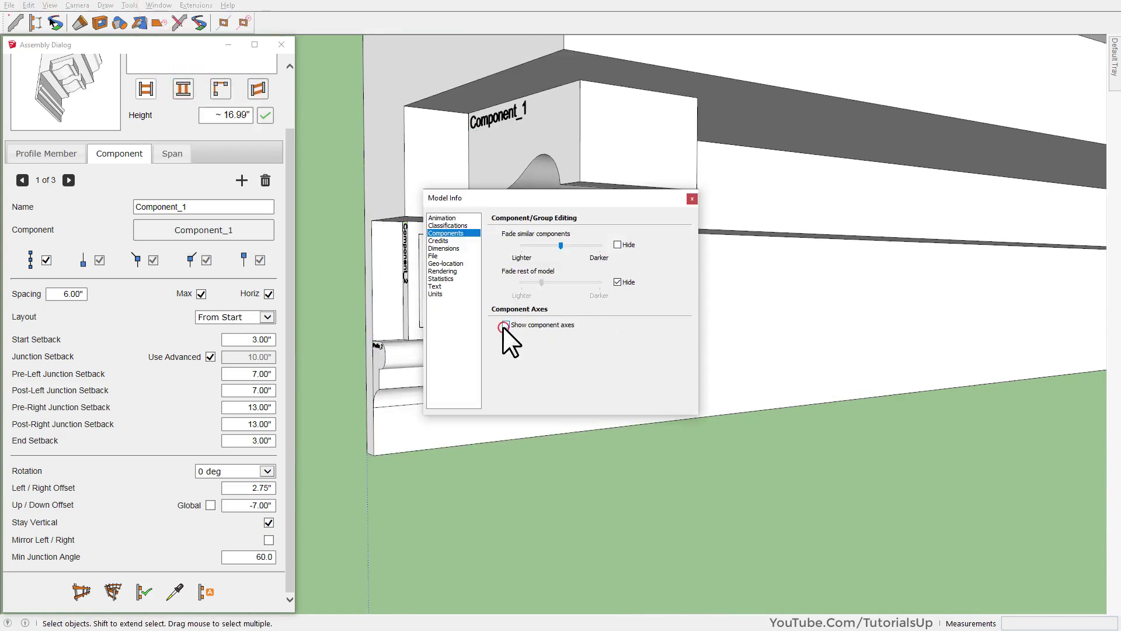
click(697, 197)
- Make the decorative panel a new component named Component_2
scroll(584, 263, down, 2)
click(514, 338)
scroll(501, 363, up, 5)
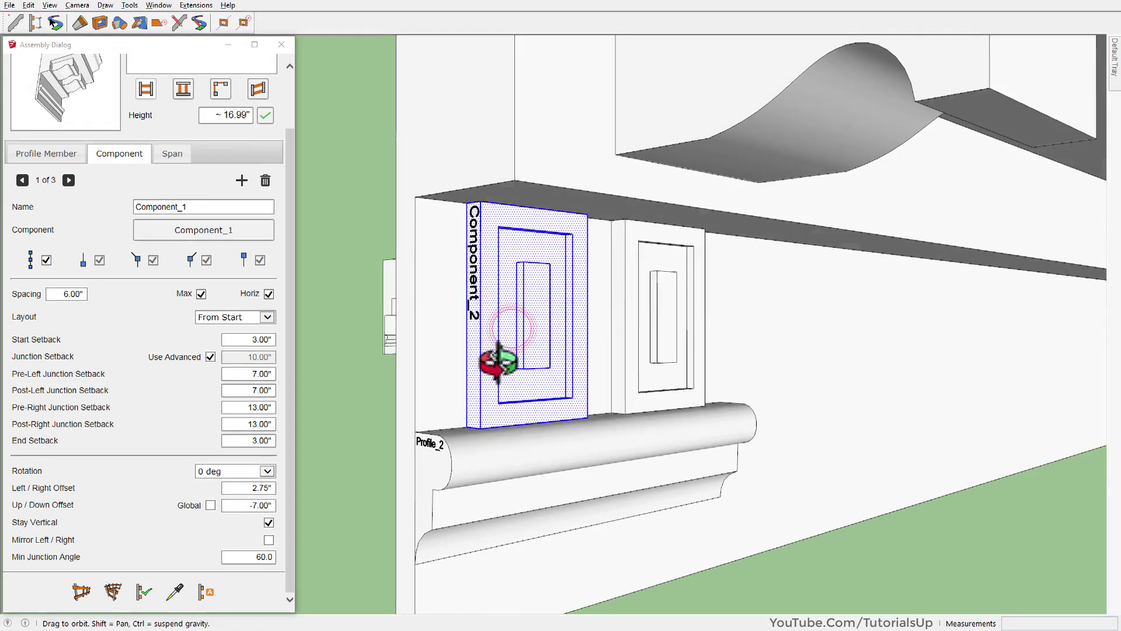
right_click(522, 347)
click(590, 101)
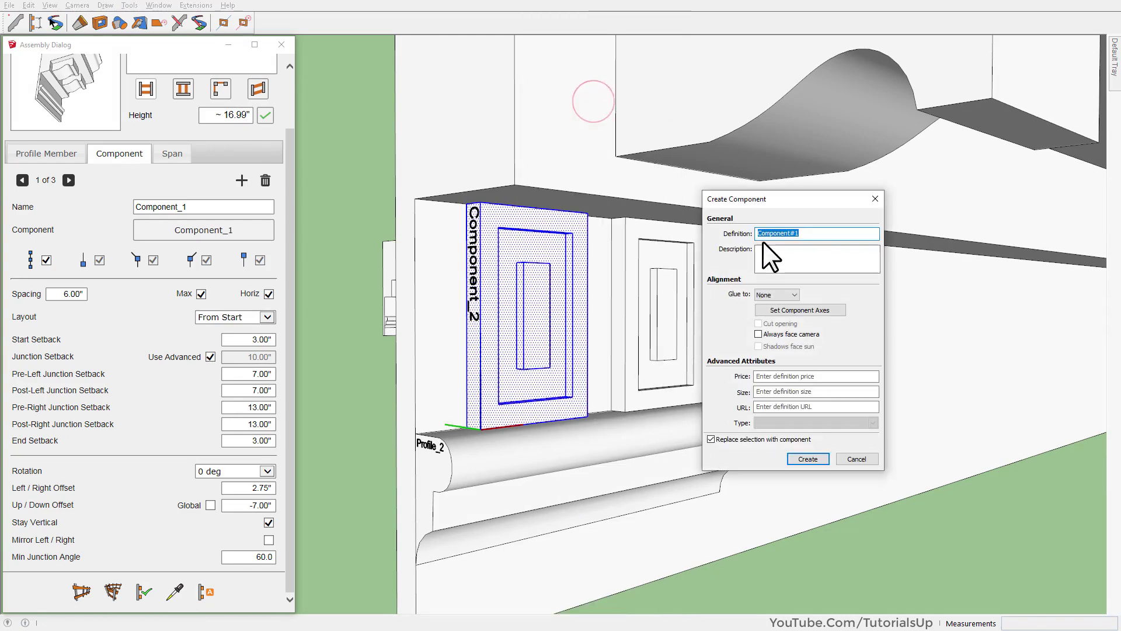
click(796, 233)
text(_2)
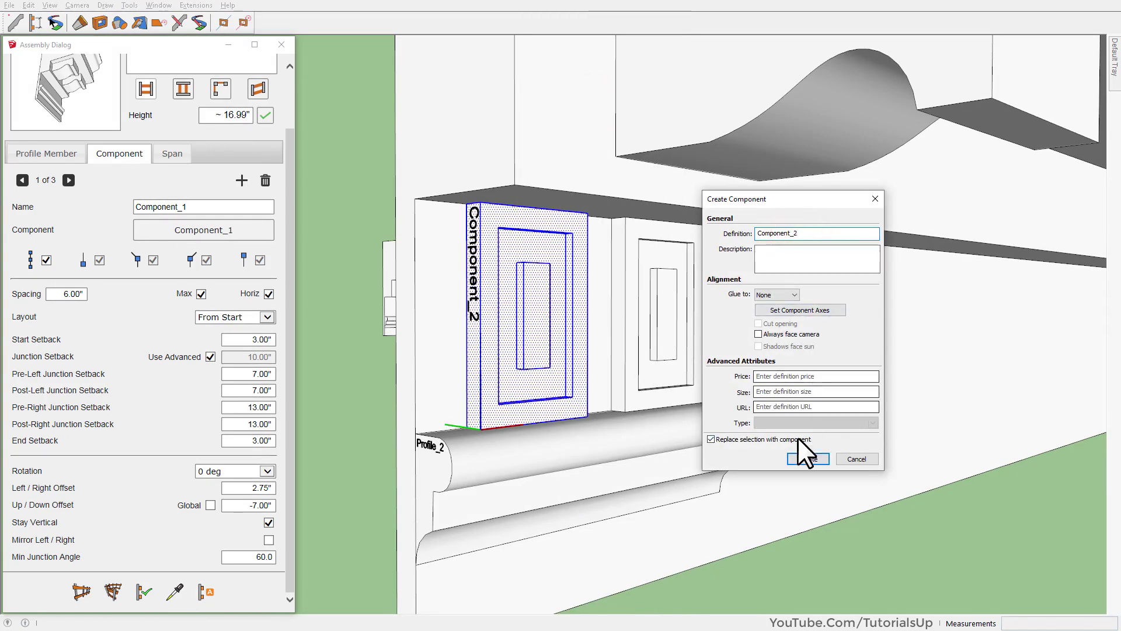
- Set the component axes origin on the panel's top edge and create it
click(804, 309)
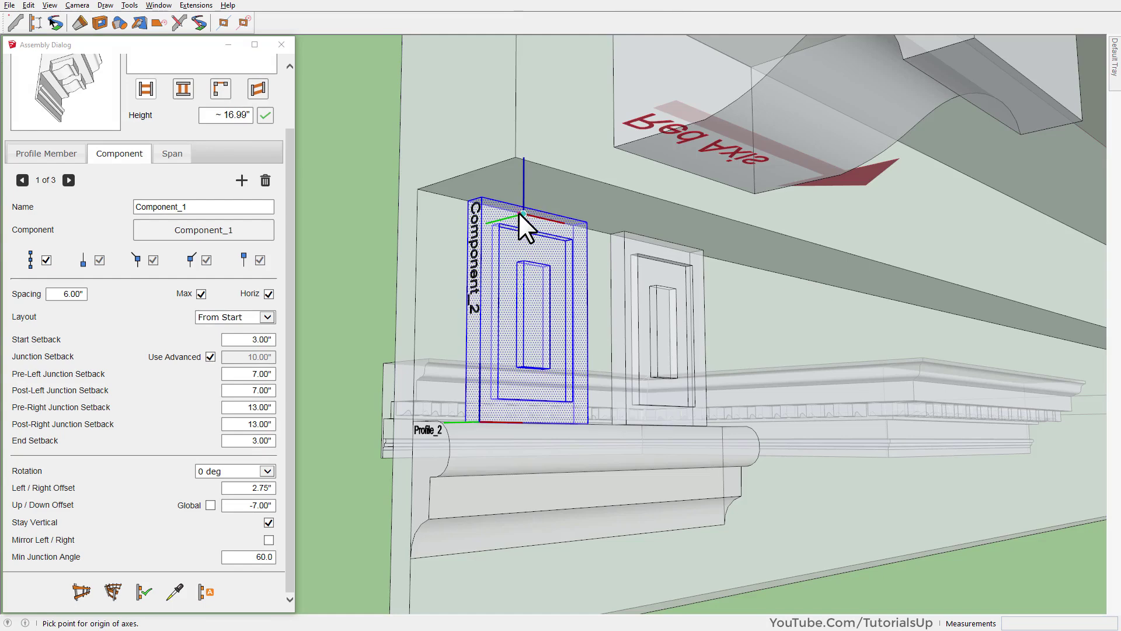
click(519, 213)
click(808, 457)
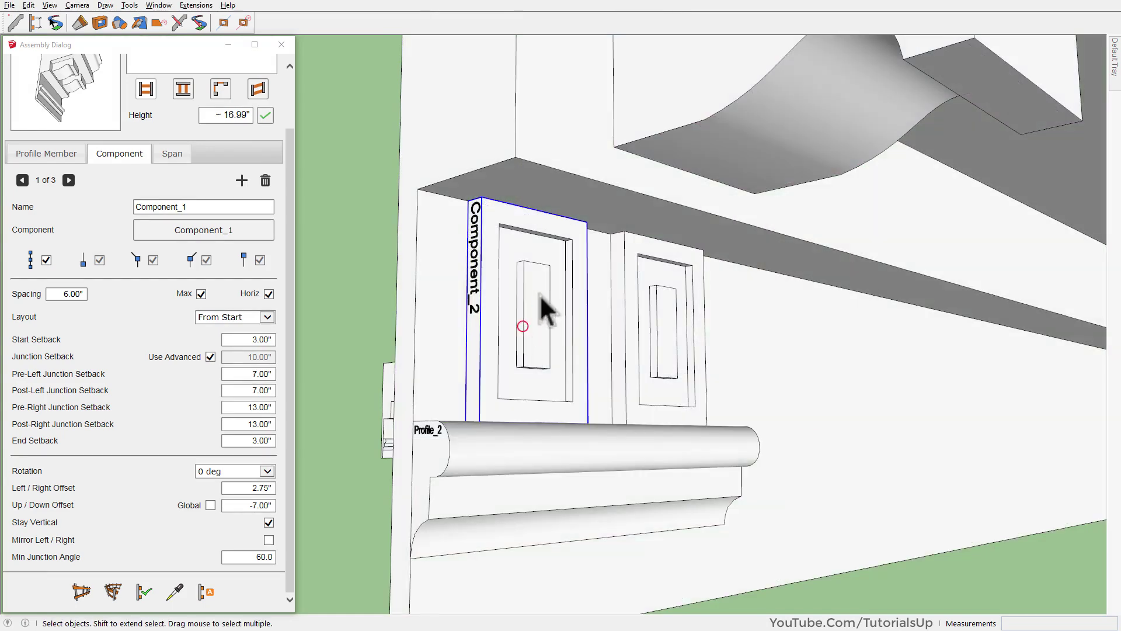
scroll(541, 296, down, 5)
middle_drag(546, 450, 541, 420)
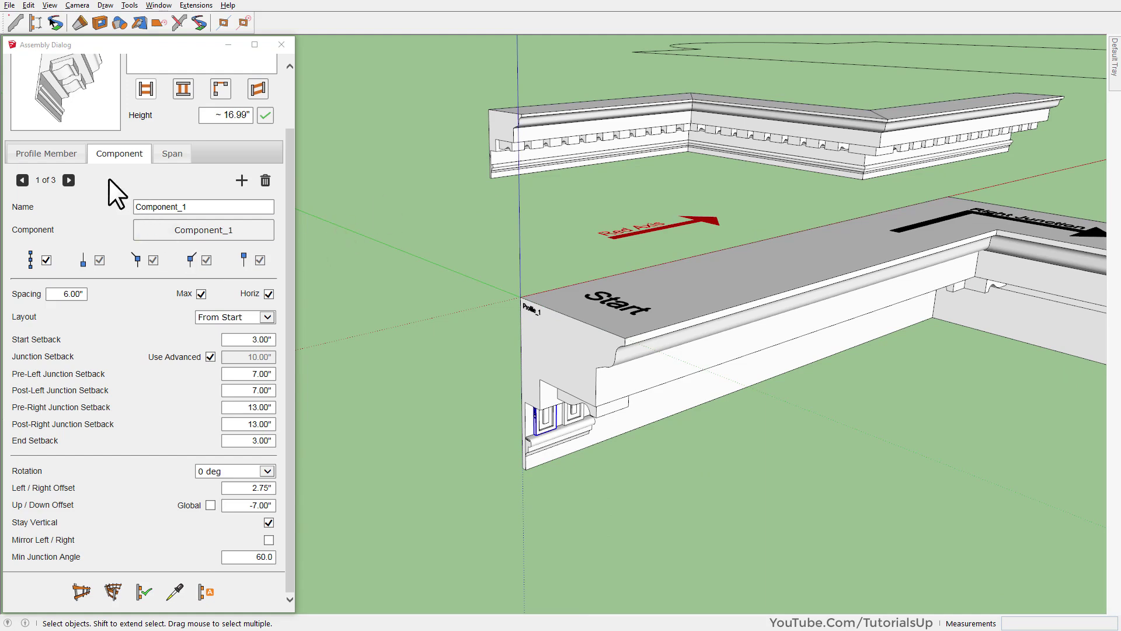
- Add a fourth assembly component using the Component_2 panel from the model
click(68, 180)
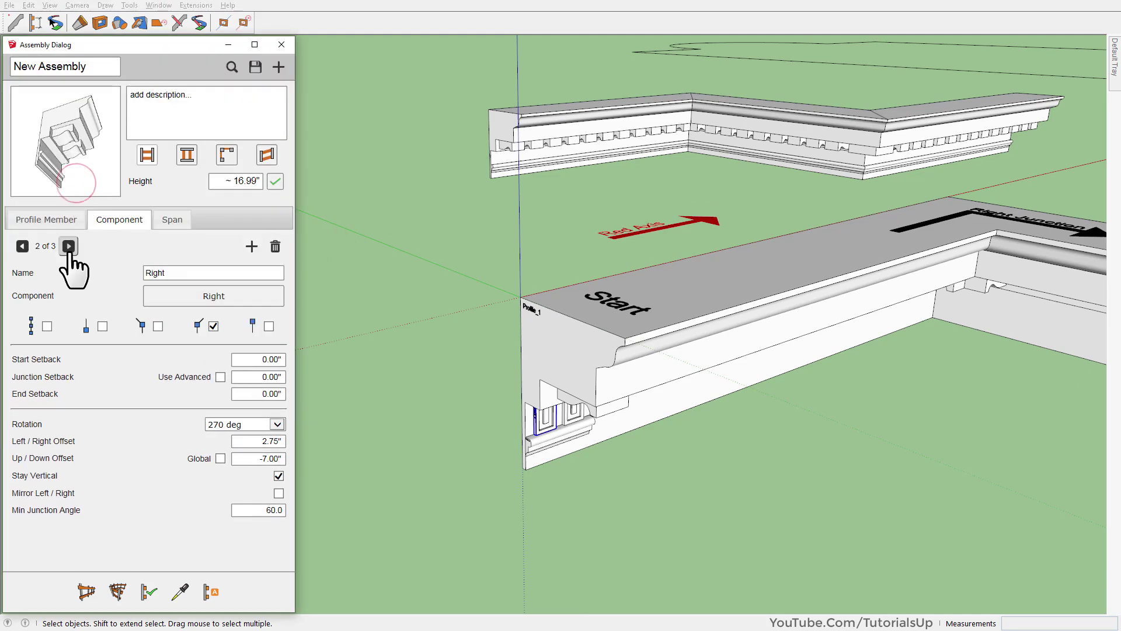
click(68, 246)
click(252, 247)
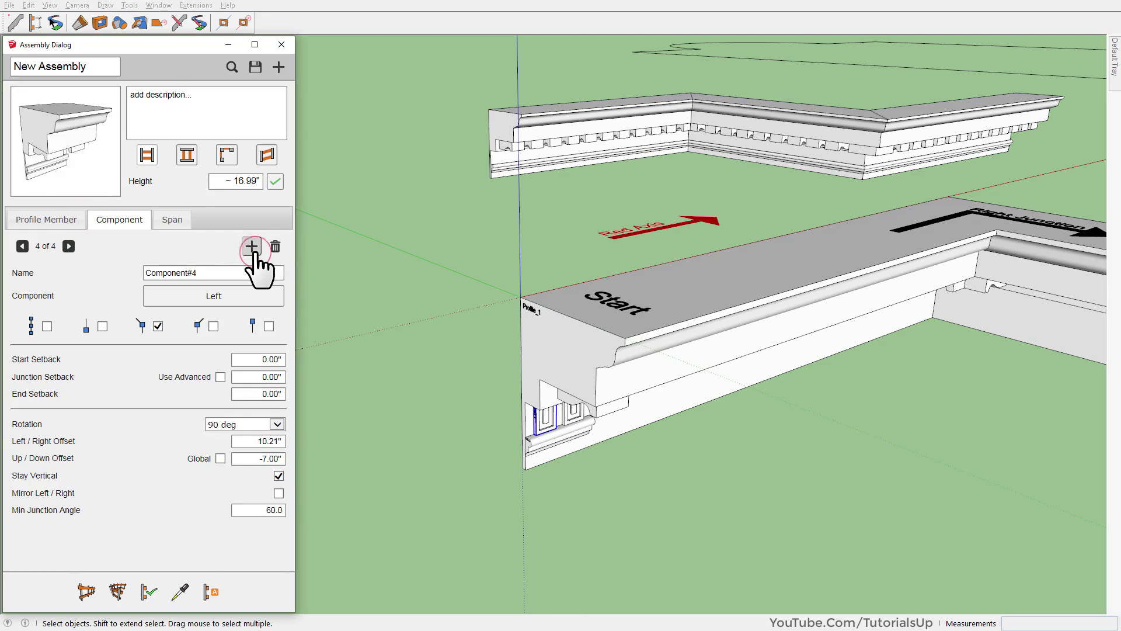
click(214, 296)
scroll(537, 393, up, 3)
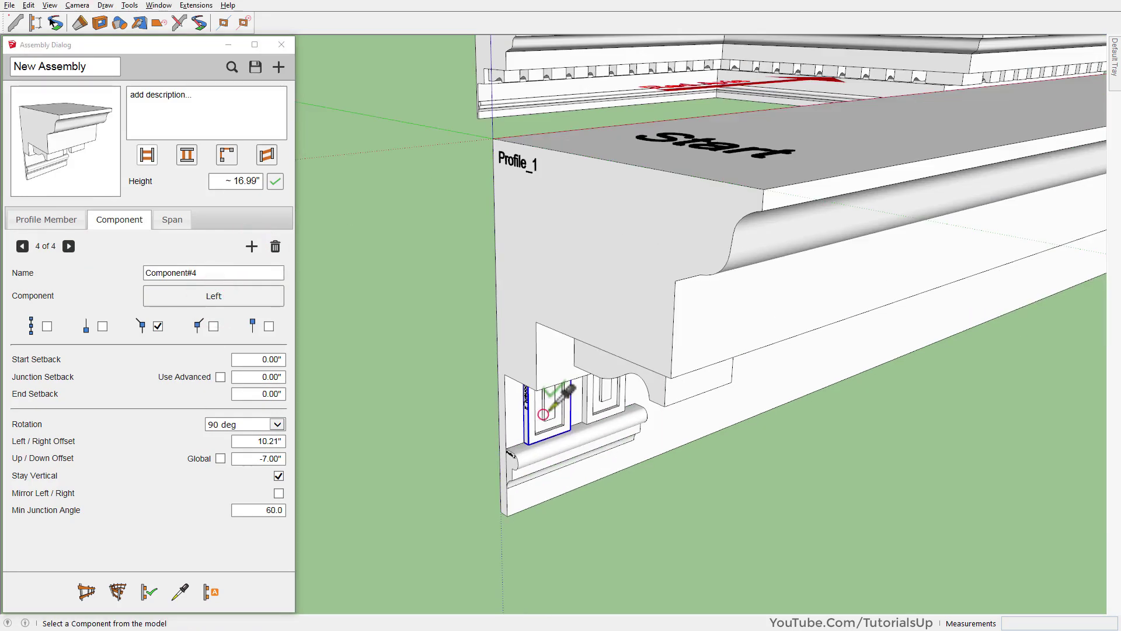
click(526, 446)
scroll(432, 479, down, 3)
scroll(432, 479, down, 1)
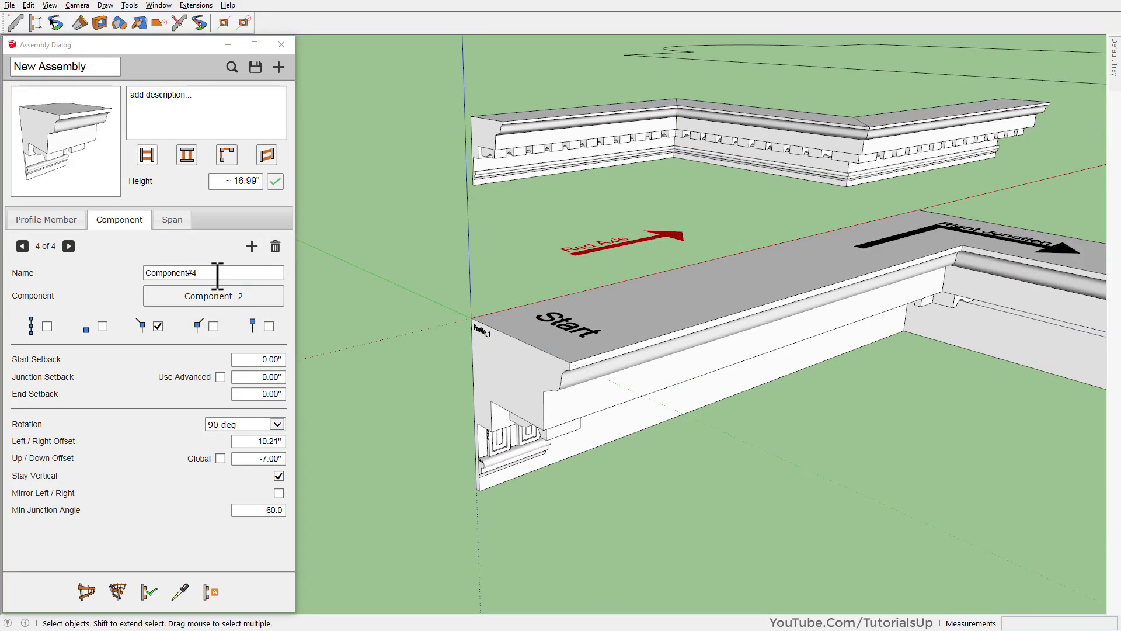
double_click(195, 273)
text(_2)
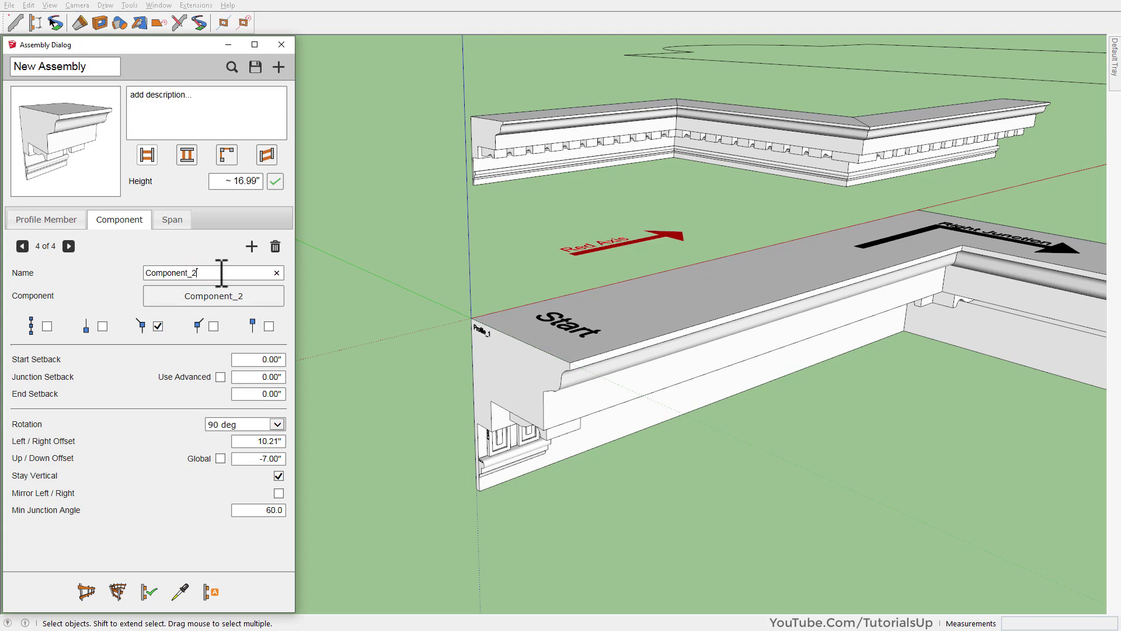
click(150, 592)
- Distribute the panel along the whole cornice length and rebuild
scroll(362, 327, down, 3)
scroll(838, 314, up, 2)
scroll(650, 318, up, 3)
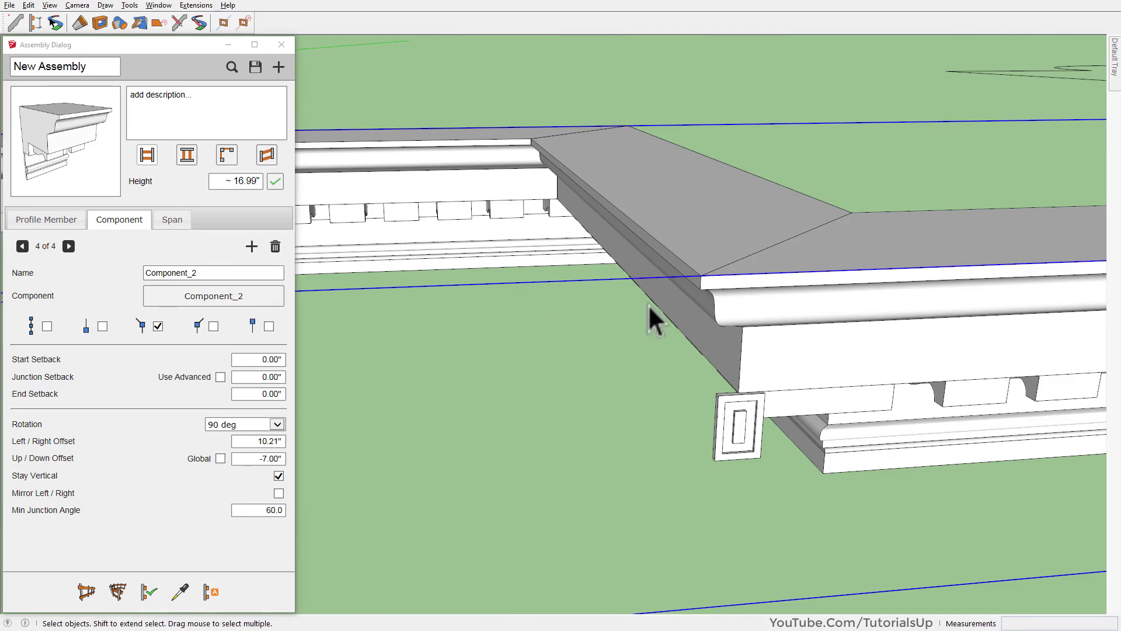
click(46, 326)
click(44, 327)
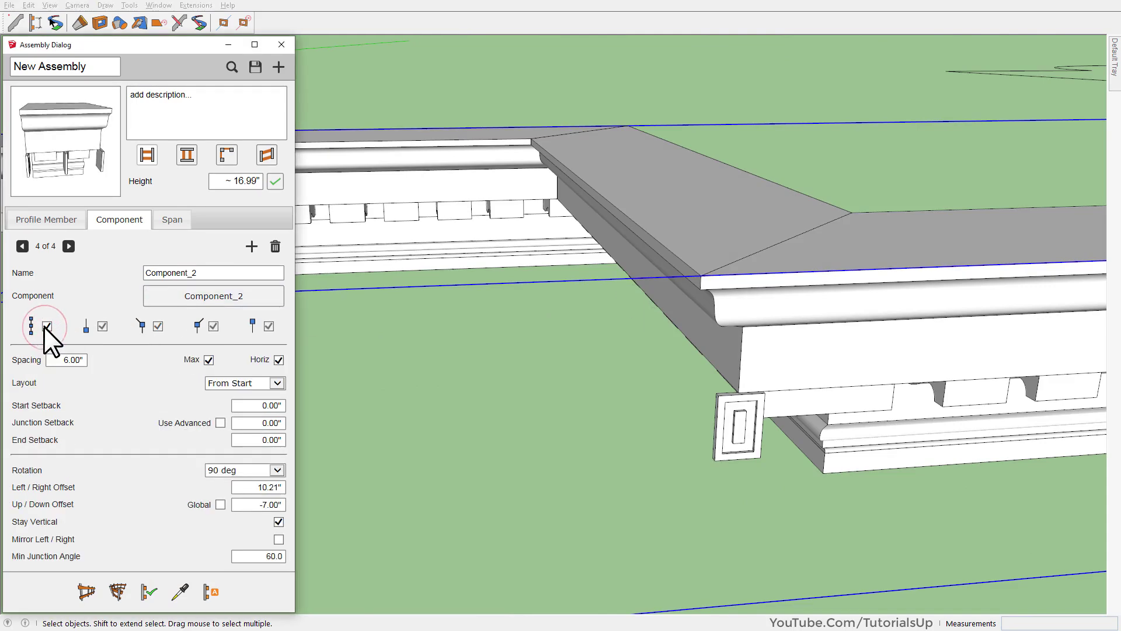
click(149, 591)
- Set the panel rotation to 0 deg and rebuild the assembly
scroll(681, 293, down, 4)
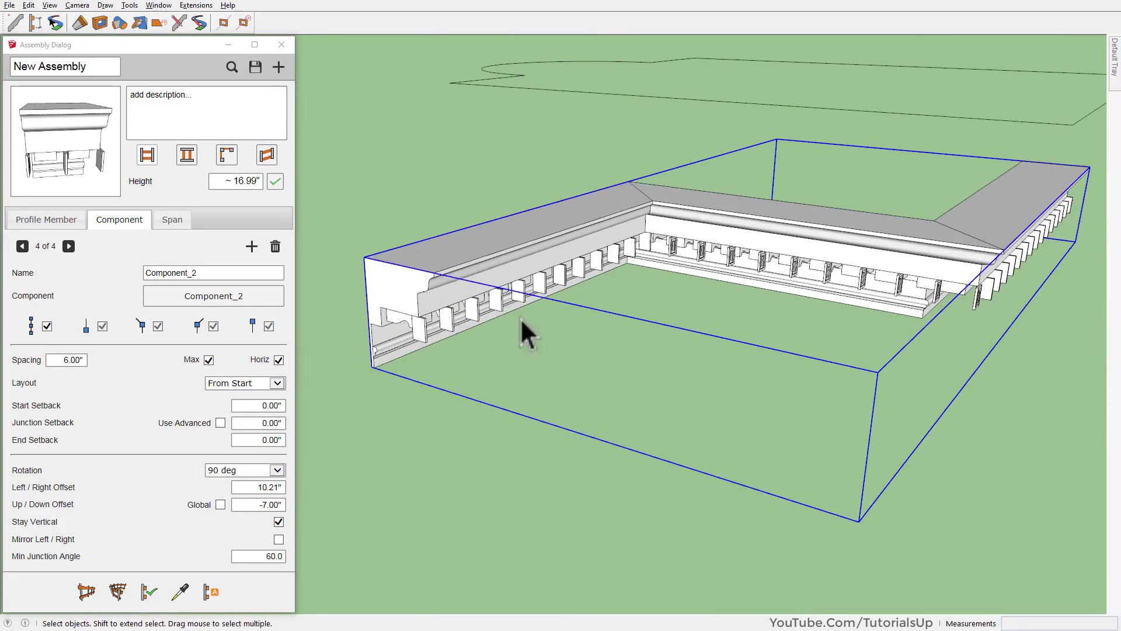
scroll(412, 399, up, 4)
scroll(413, 403, up, 1)
click(279, 473)
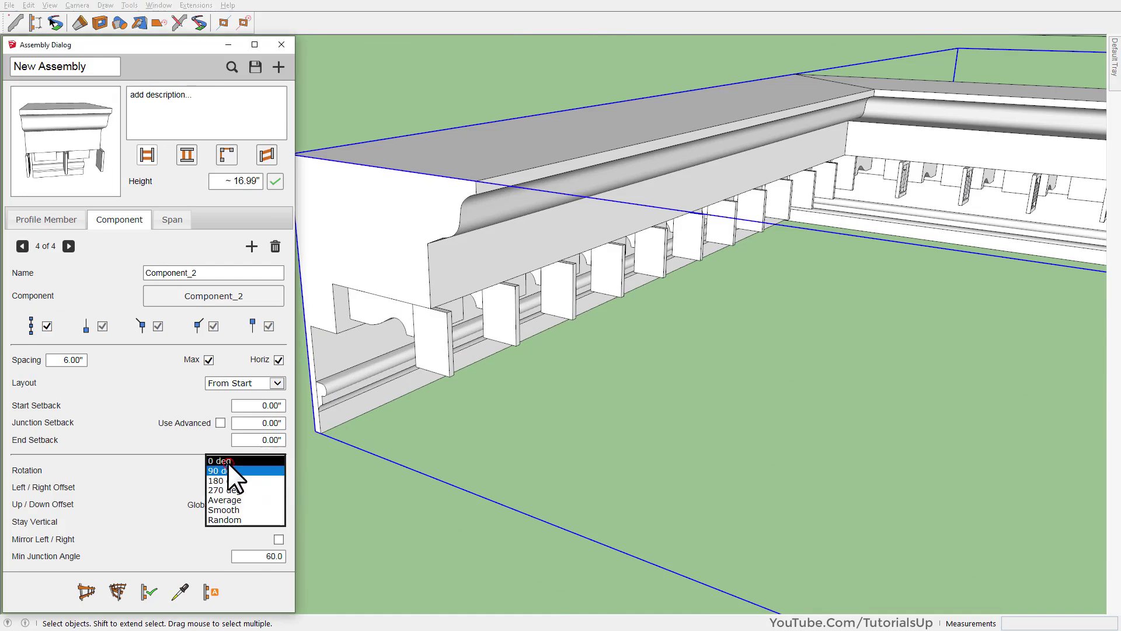
click(227, 461)
click(149, 592)
- Dimension the 10.00" drop from the cornice's top edge
mouse_move(436, 314)
middle_down()
mouse_move(534, 188)
mouse_move(552, 236)
middle_up()
scroll(508, 243, up, 2)
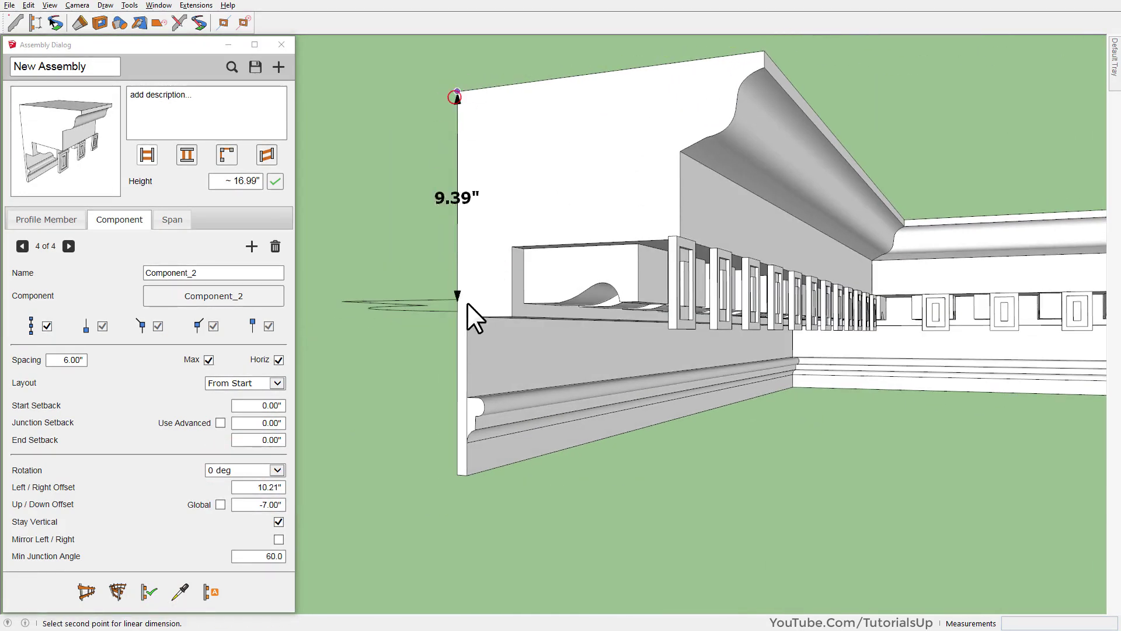
middle_drag(428, 274, 456, 355)
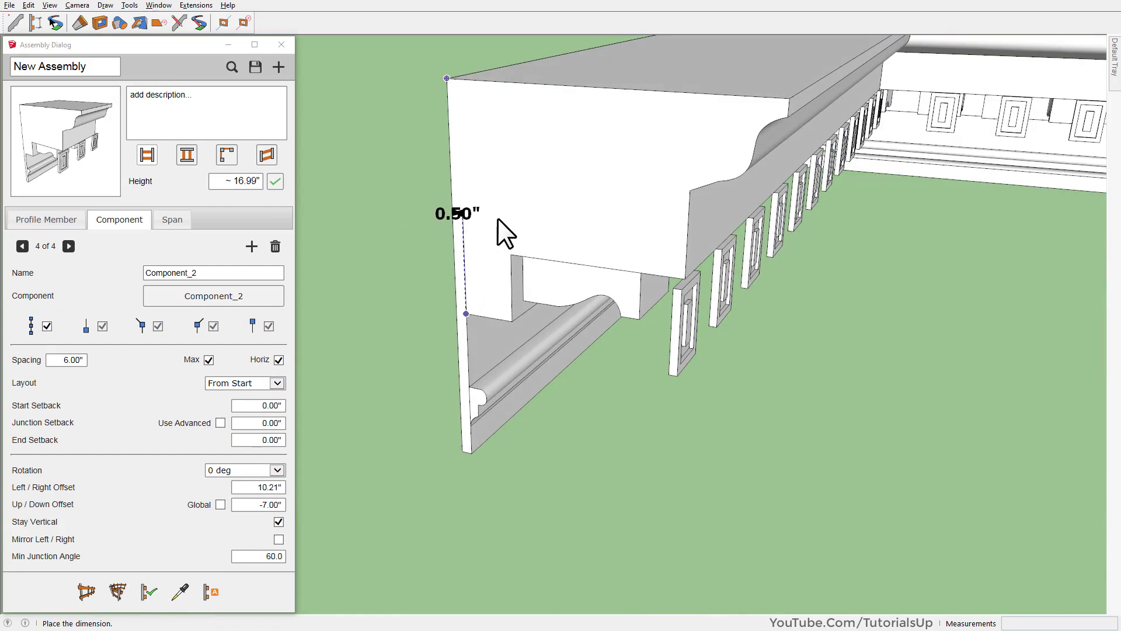
mouse_move(521, 258)
middle_down()
mouse_move(474, 157)
mouse_move(666, 107)
mouse_move(454, 185)
middle_up()
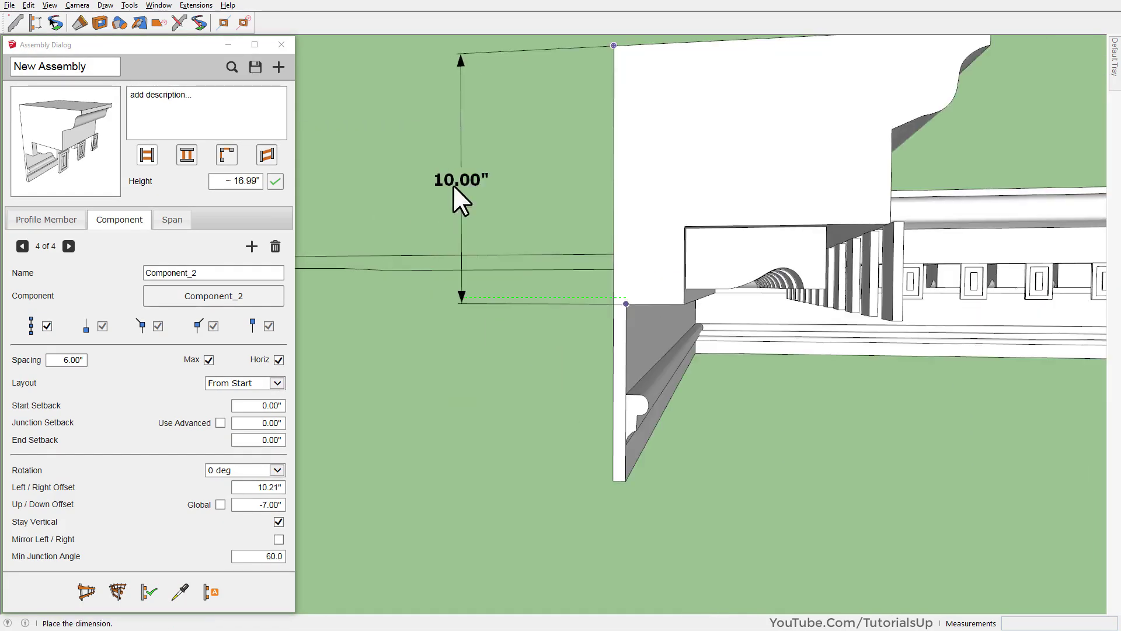
click(518, 197)
scroll(395, 300, down, 3)
middle_drag(395, 301, 649, 324)
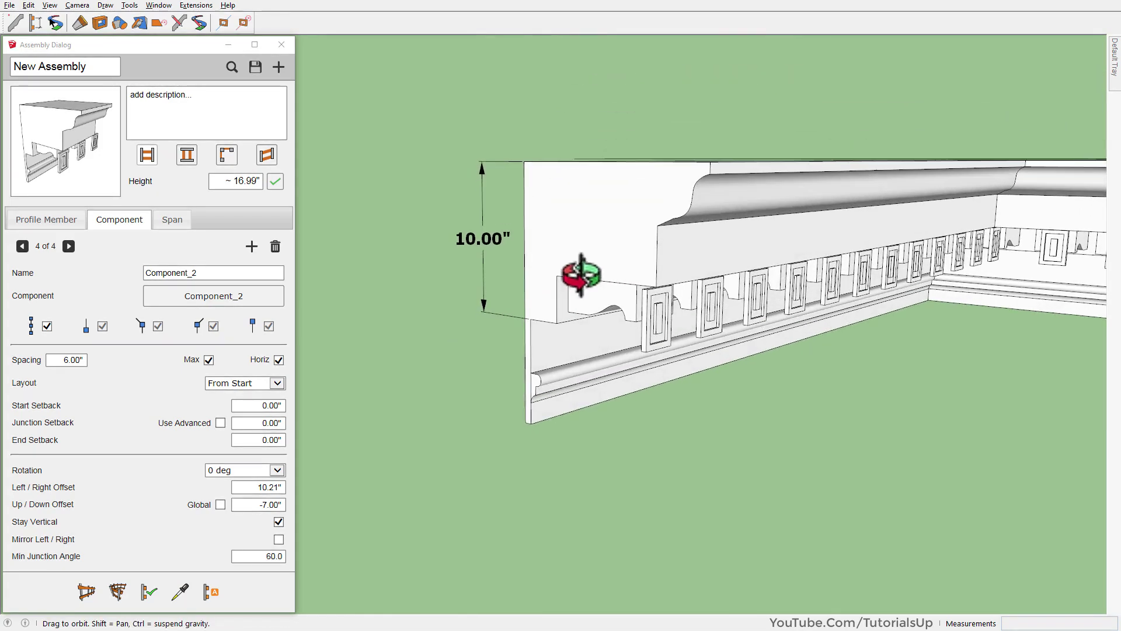
- Set the panel vertical offset to -10.00" and rebuild
key(space)
click(257, 506)
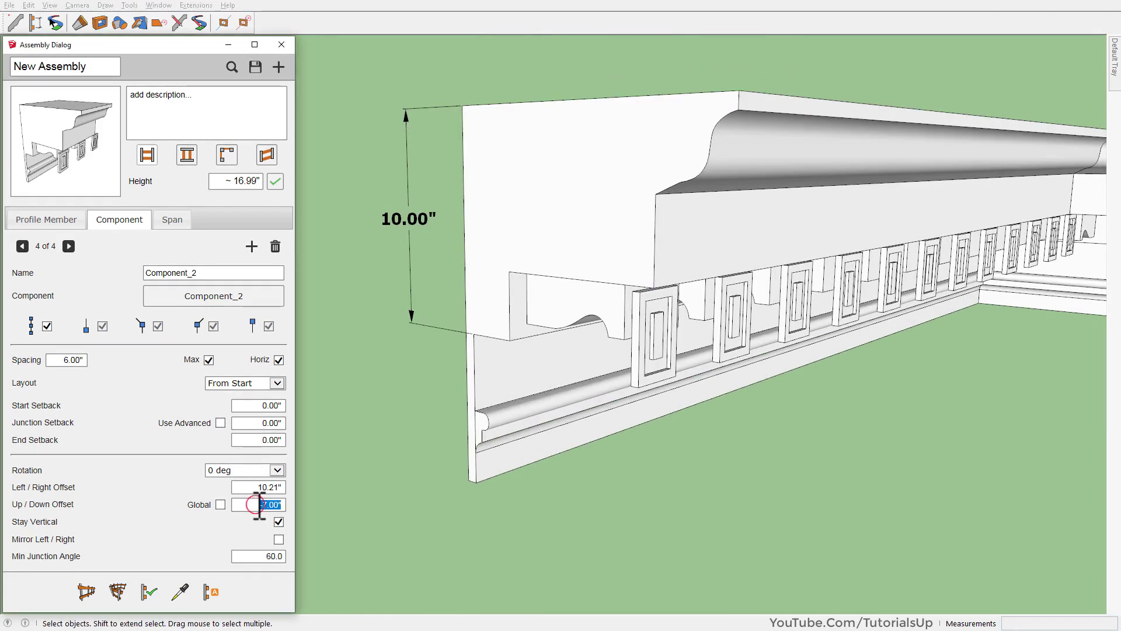
text(-10)
key(Return)
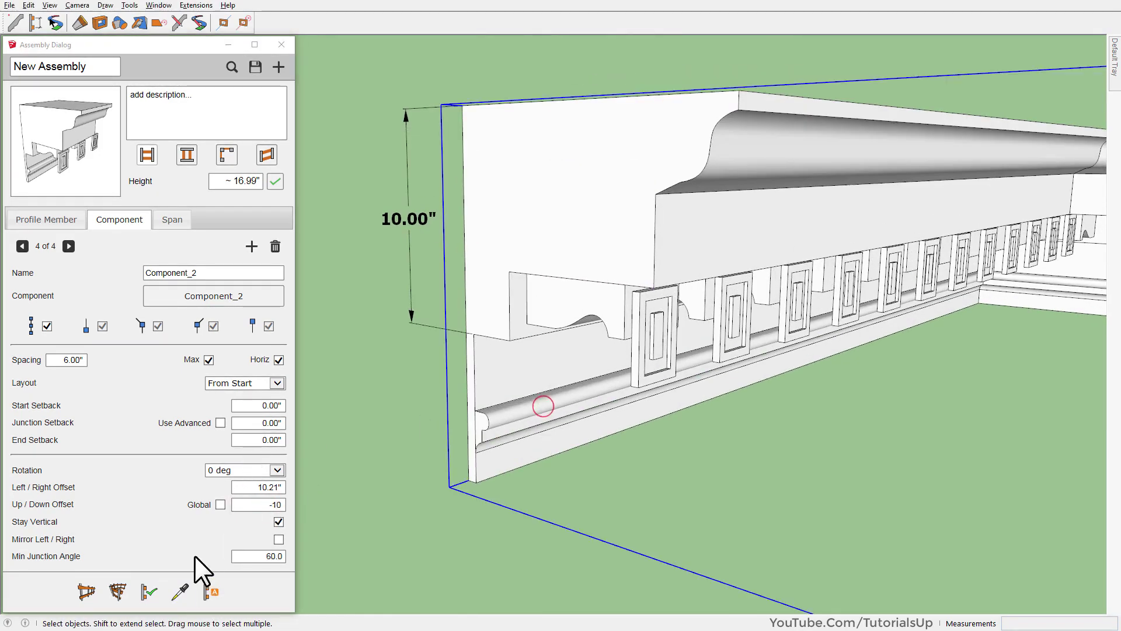
click(149, 592)
- Set the panel side offset to 0.50" and rebuild
middle_drag(642, 376, 514, 401)
scroll(514, 400, up, 5)
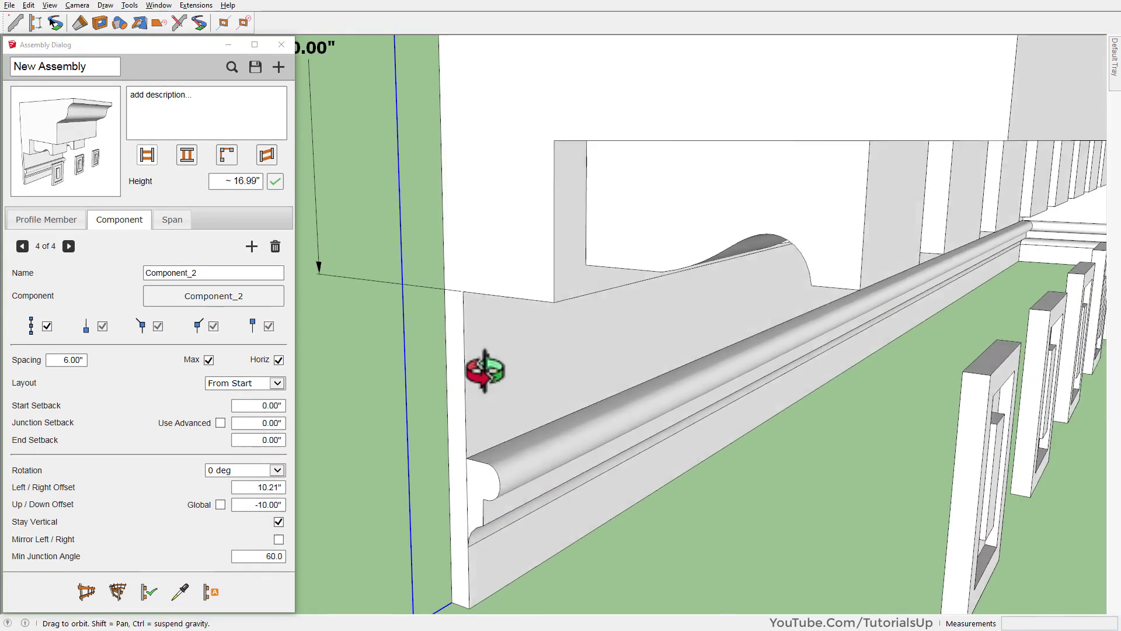
key(t)
click(257, 486)
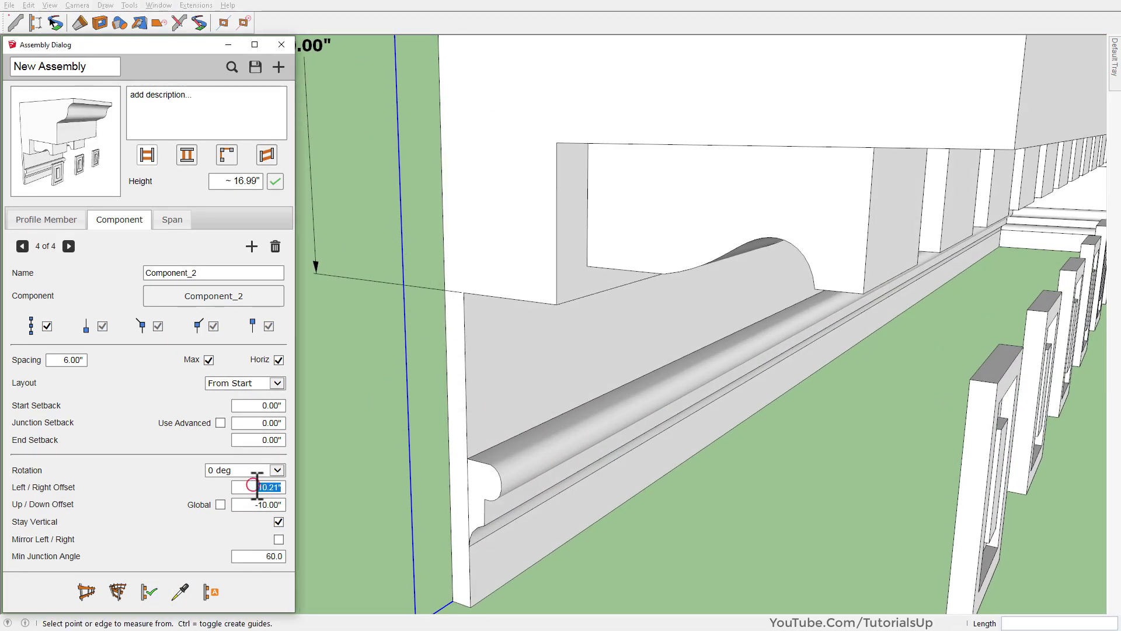
text(5)
key(Return)
scroll(403, 456, down, 2)
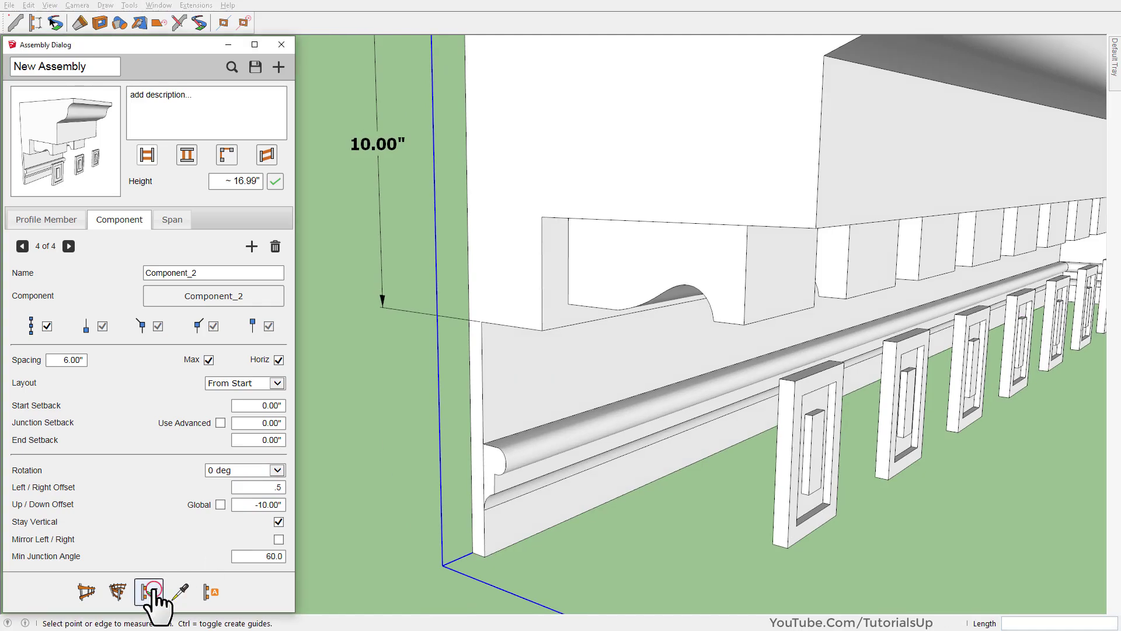
click(149, 592)
- Set the panel spacing to 4.00" and rebuild
mouse_move(508, 367)
middle_down()
mouse_move(446, 200)
mouse_move(436, 274)
middle_up()
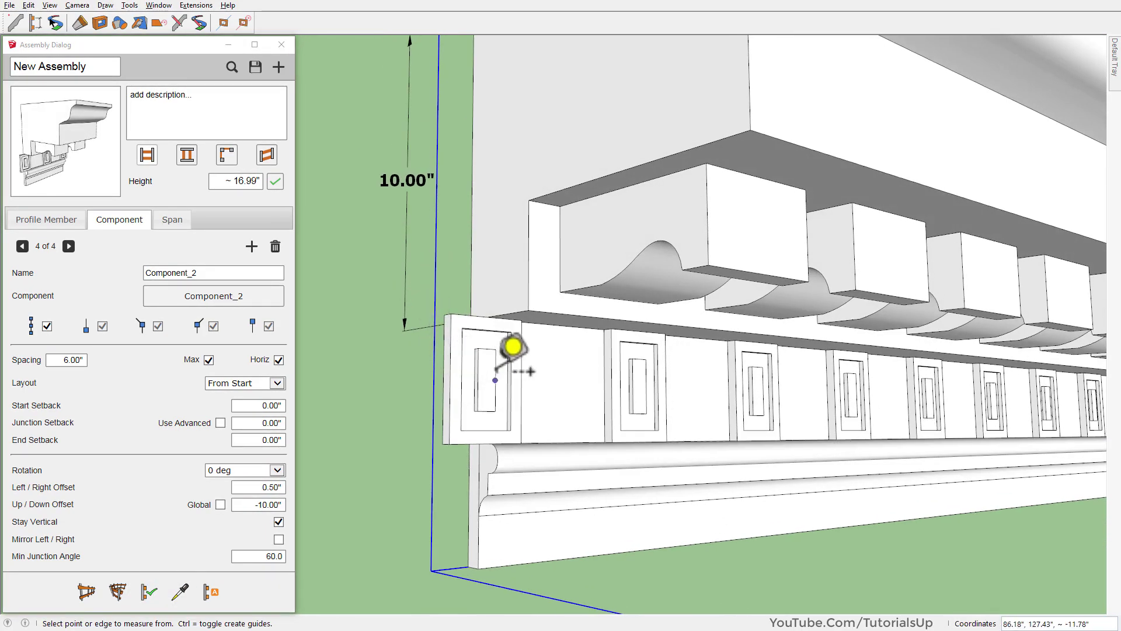
middle_drag(513, 347, 476, 371)
click(56, 359)
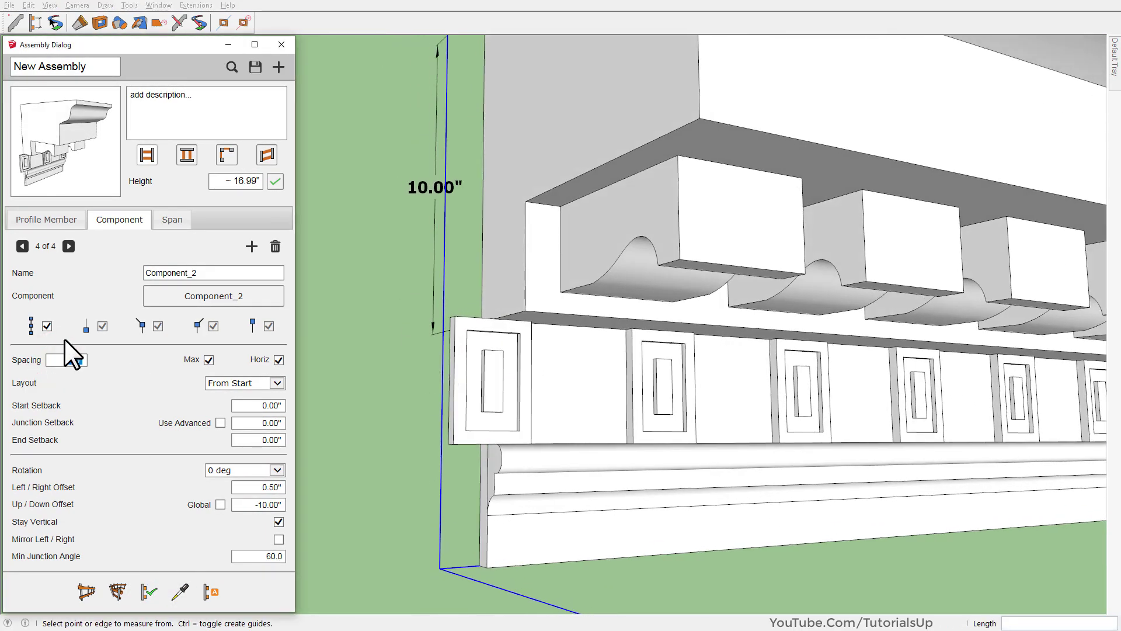
text(4)
click(149, 591)
- Set the panel start and end setbacks to 2.00"
middle_drag(689, 419, 672, 433)
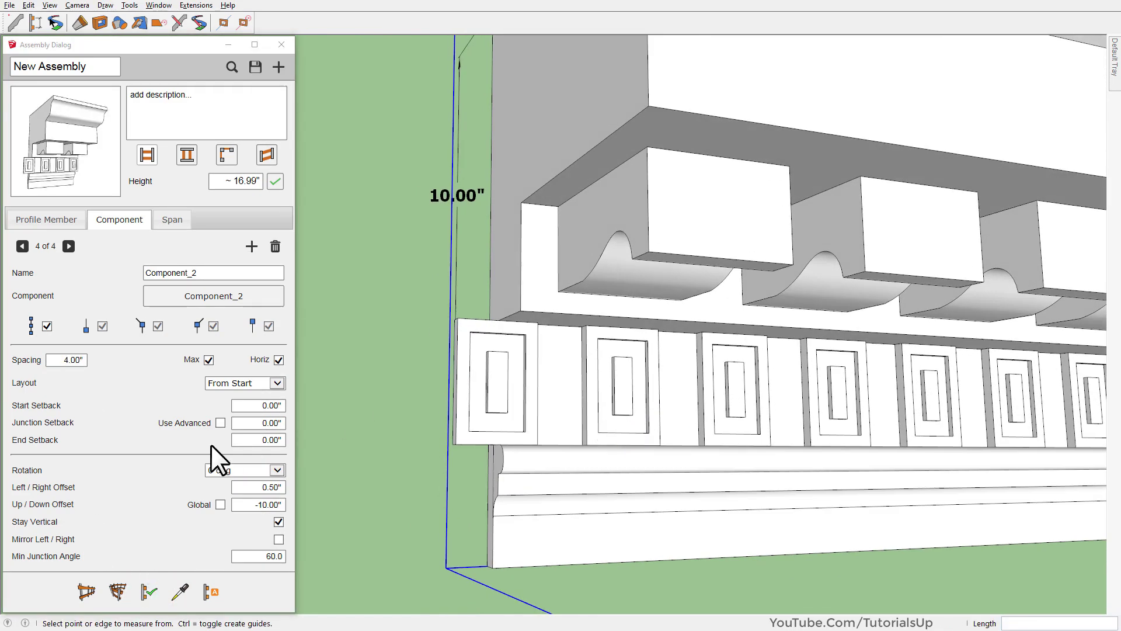
click(257, 406)
click(251, 440)
text(2)
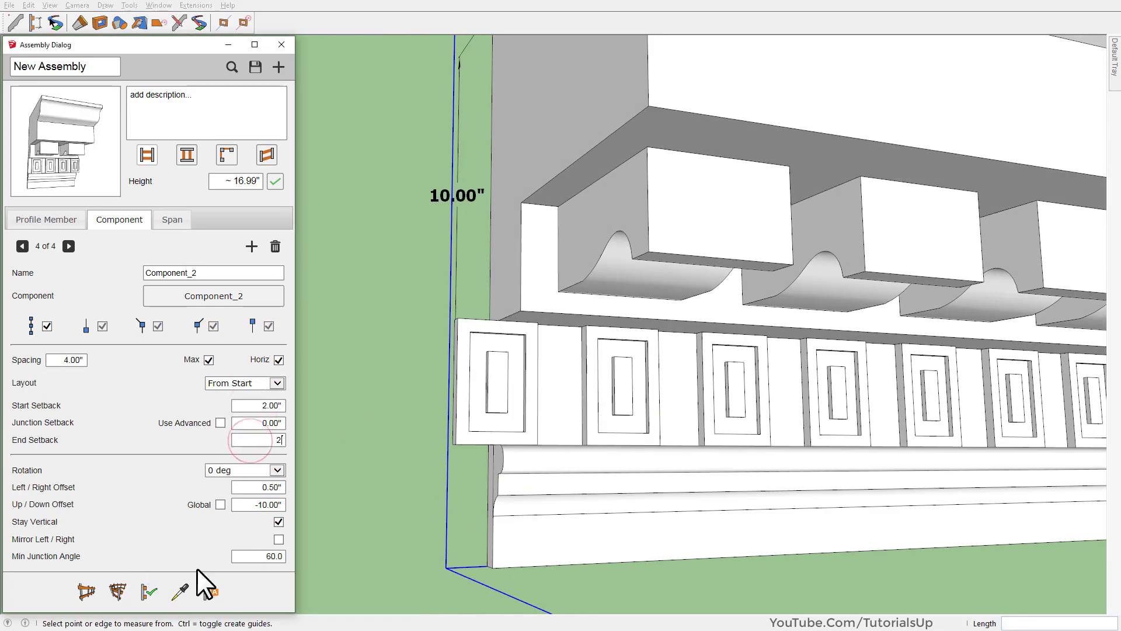
scroll(438, 301, down, 3)
mouse_move(438, 300)
middle_down()
mouse_move(858, 319)
mouse_move(821, 346)
mouse_move(521, 302)
mouse_move(972, 170)
mouse_move(881, 240)
middle_up()
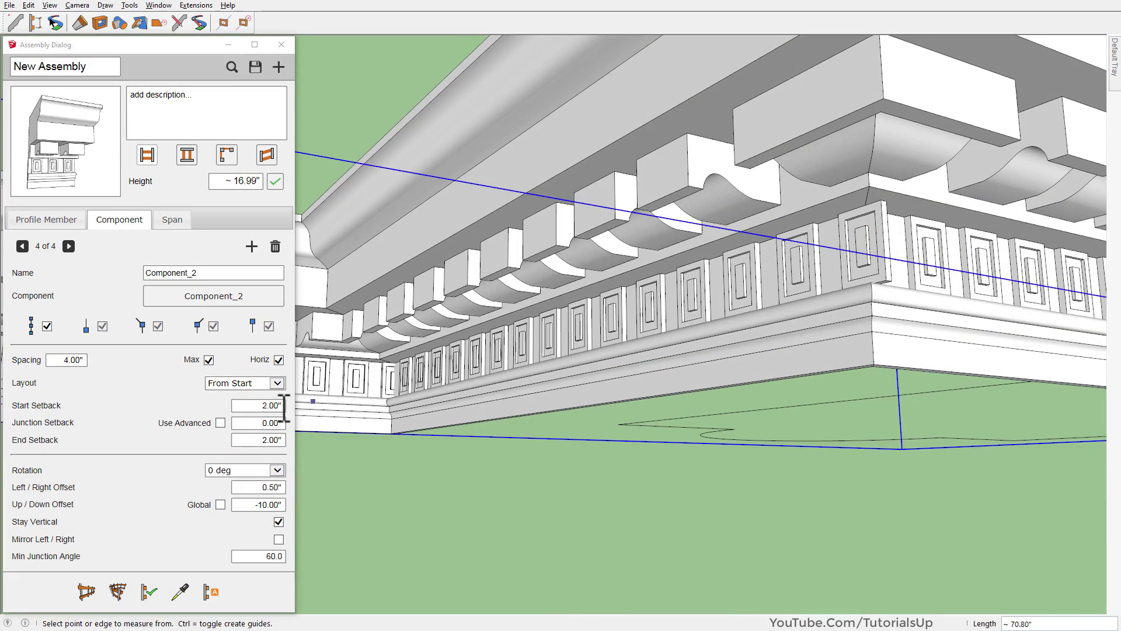
- Give Component_2 a 3.00" junction setback and rebuild the Z-shaped cornice runs
click(247, 422)
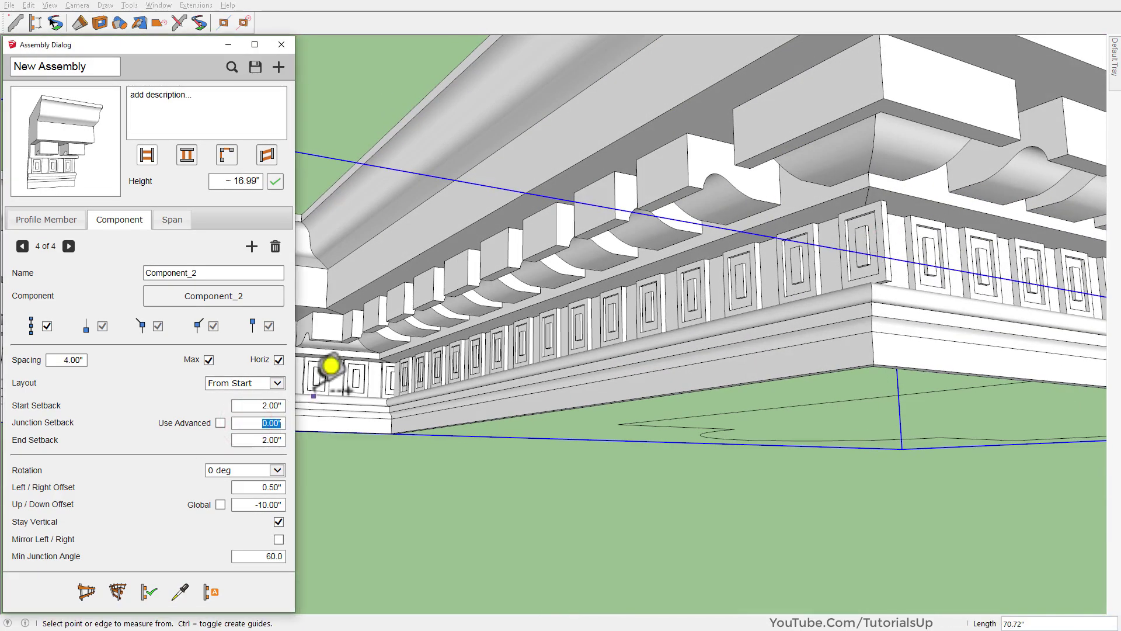
text(2)
click(150, 596)
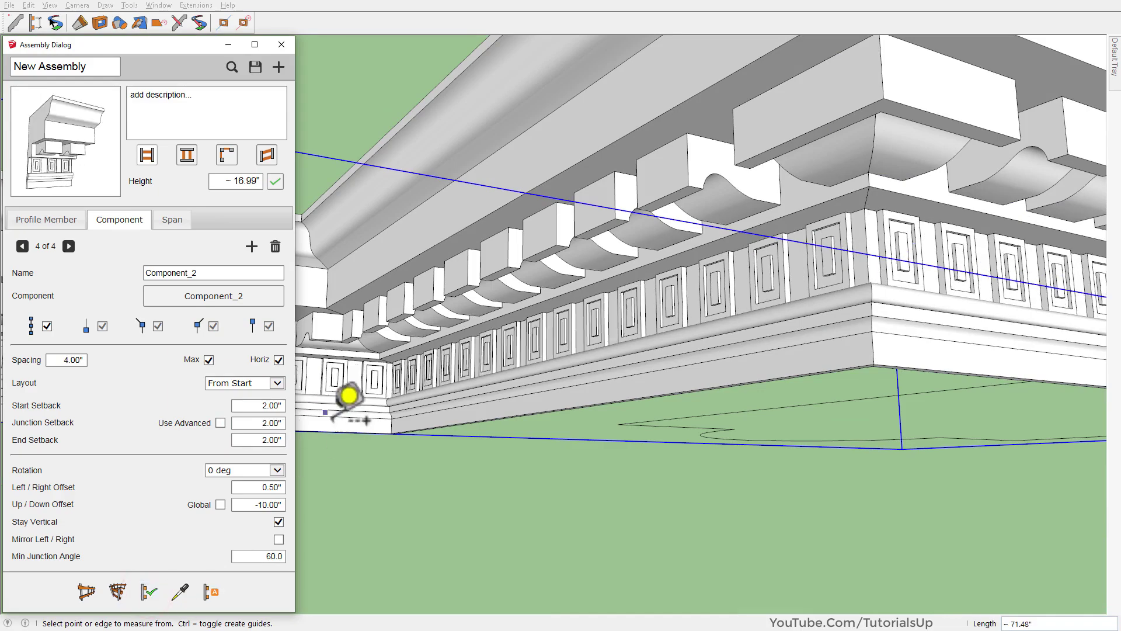
scroll(381, 371, up, 5)
mouse_move(381, 371)
middle_down()
mouse_move(577, 398)
mouse_move(426, 313)
mouse_move(383, 413)
mouse_move(391, 395)
middle_up()
click(252, 423)
text(3)
click(150, 592)
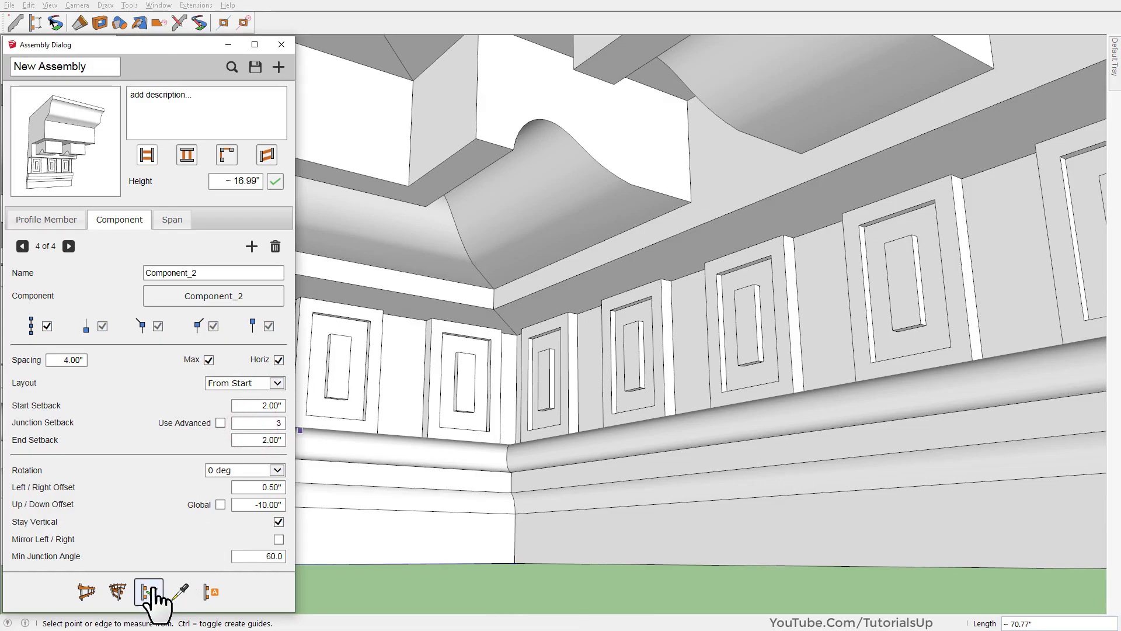
mouse_move(420, 488)
middle_down()
mouse_move(544, 472)
mouse_move(428, 425)
mouse_move(793, 363)
mouse_move(726, 416)
mouse_move(488, 362)
mouse_move(470, 246)
mouse_move(738, 271)
mouse_move(618, 368)
middle_up()
scroll(564, 391, down, 5)
- Clear the selection and orbit around the existing cornice runs to inspect them
click(587, 394)
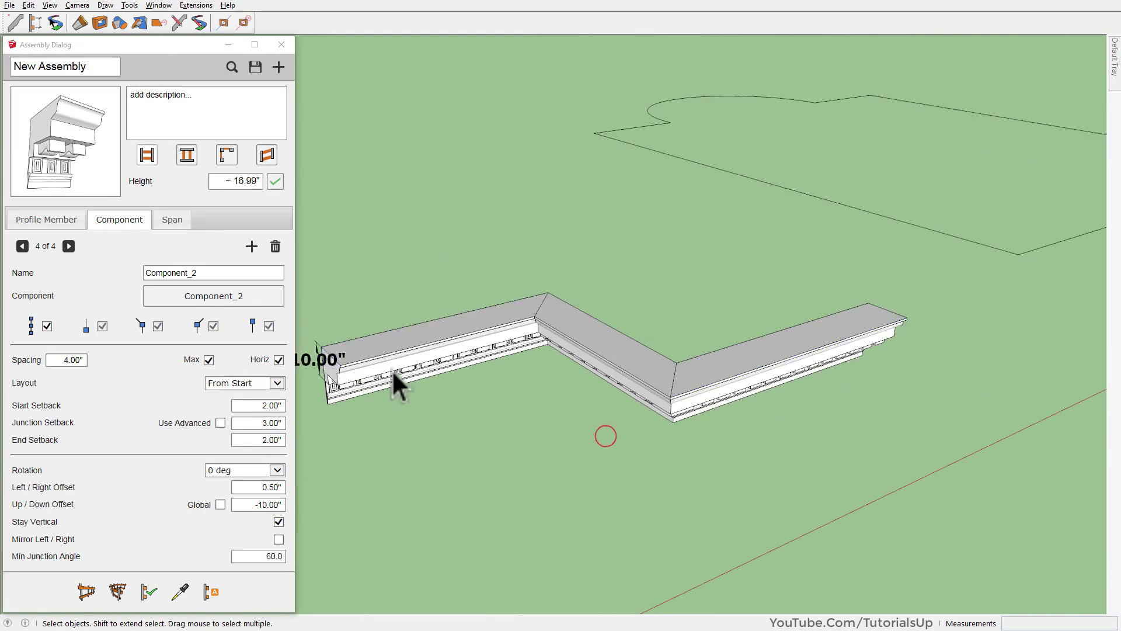
scroll(392, 369, up, 5)
mouse_move(335, 356)
middle_down()
mouse_move(394, 270)
mouse_move(388, 310)
middle_up()
scroll(388, 423, down, 5)
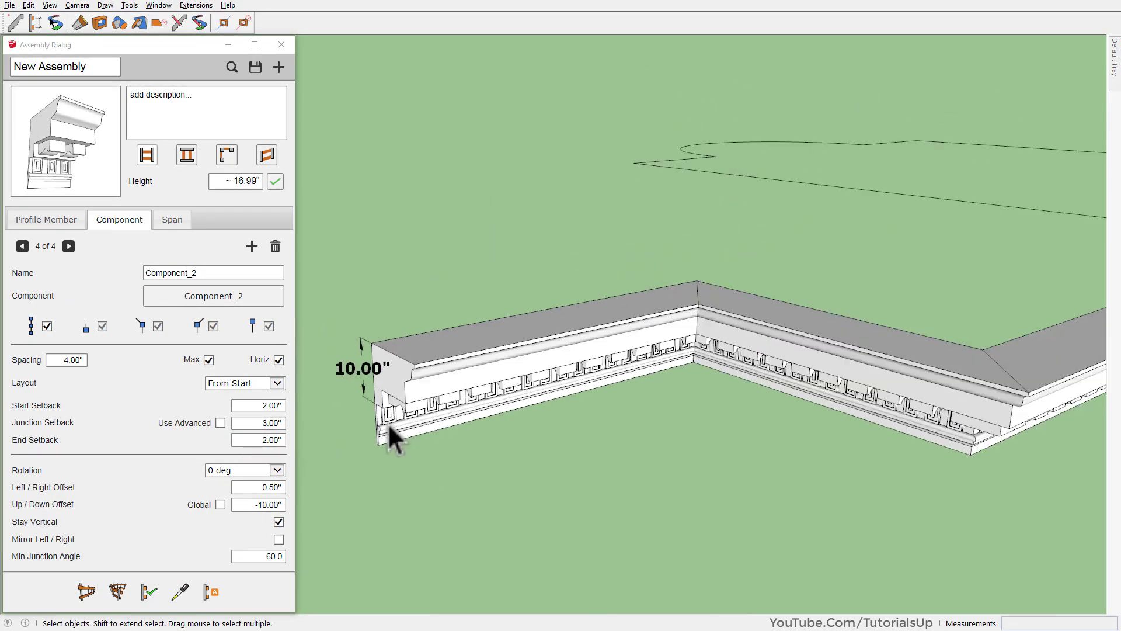
scroll(398, 405, down, 3)
middle_drag(399, 404, 326, 465)
scroll(432, 449, down, 3)
scroll(701, 496, up, 4)
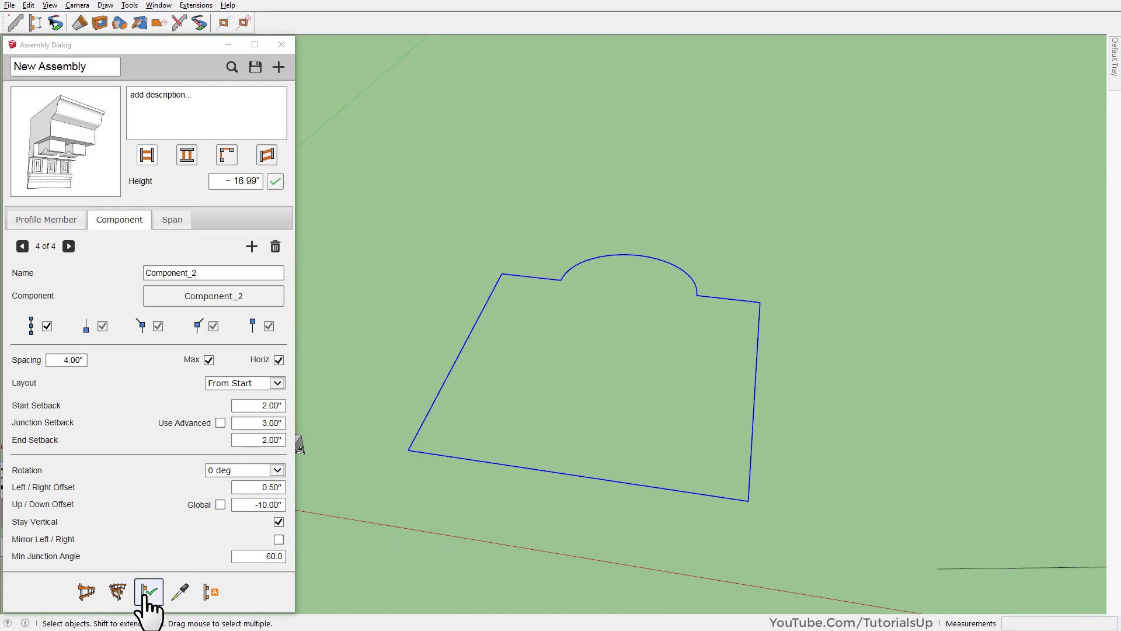
- Build the cornice along the arched outline and inspect its curved run and outside corner
click(118, 591)
scroll(597, 243, up, 5)
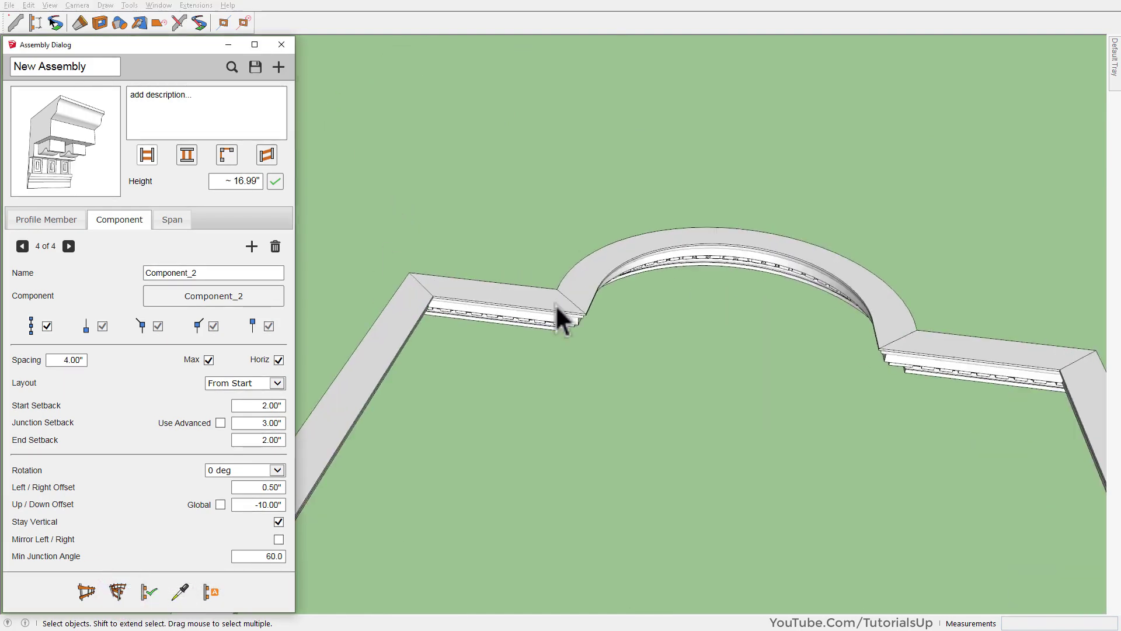
middle_drag(555, 313, 543, 45)
mouse_move(483, 163)
shift+middle_down()
mouse_move(764, 218)
mouse_move(426, 275)
shift+middle_up()
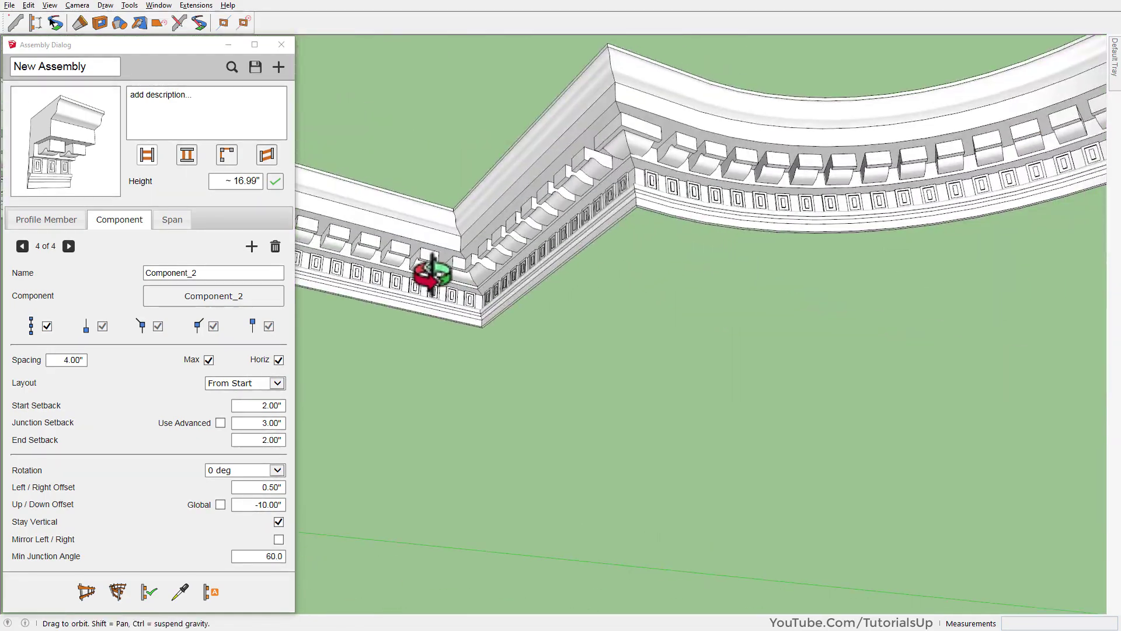
shift+middle_drag(606, 179, 242, 397)
middle_drag(900, 263, 914, 250)
shift+middle_drag(874, 372, 283, 458)
middle_drag(874, 263, 877, 250)
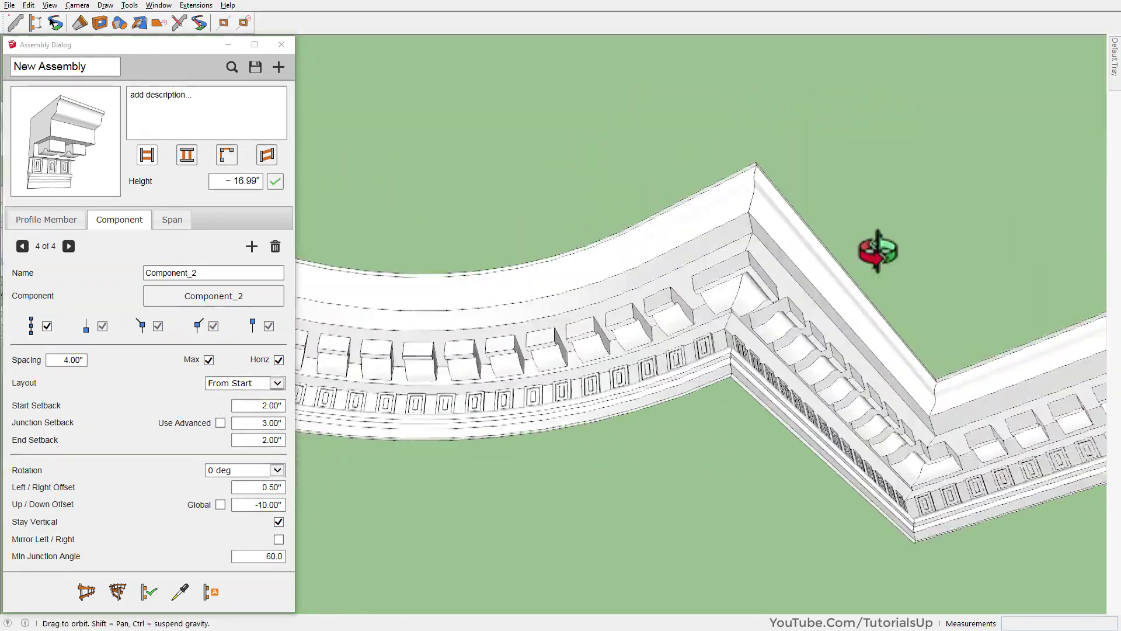
mouse_move(895, 391)
shift+middle_down()
mouse_move(574, 230)
mouse_move(480, 219)
mouse_move(686, 251)
shift+middle_up()
double_click(480, 219)
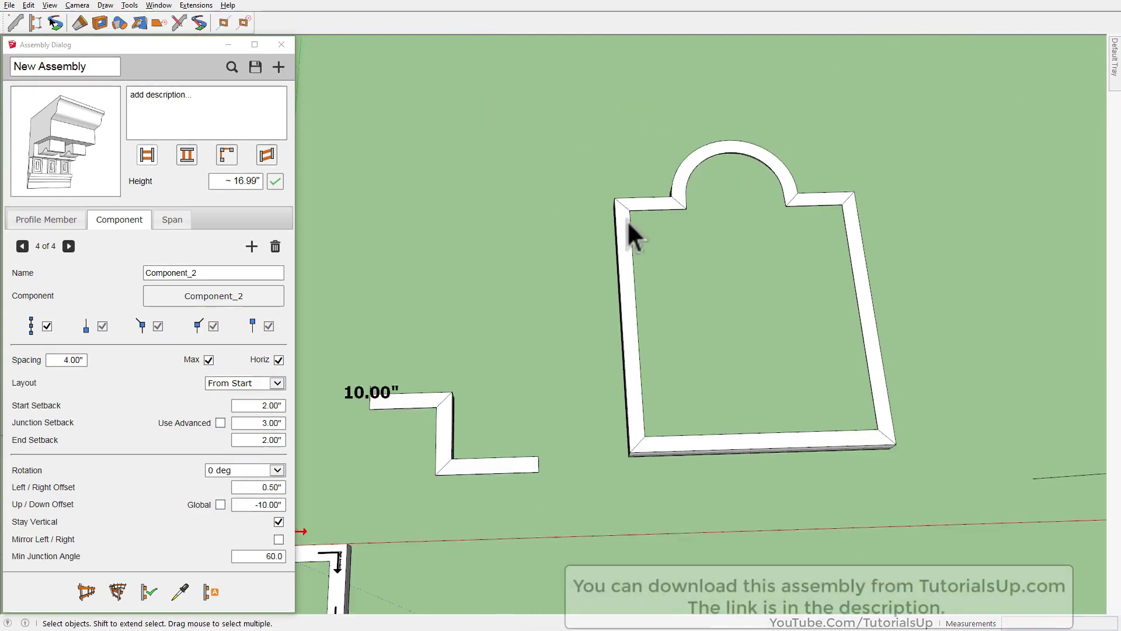
- Draw a new six-point assembly path on the ground and finish it
scroll(430, 372, up, 3)
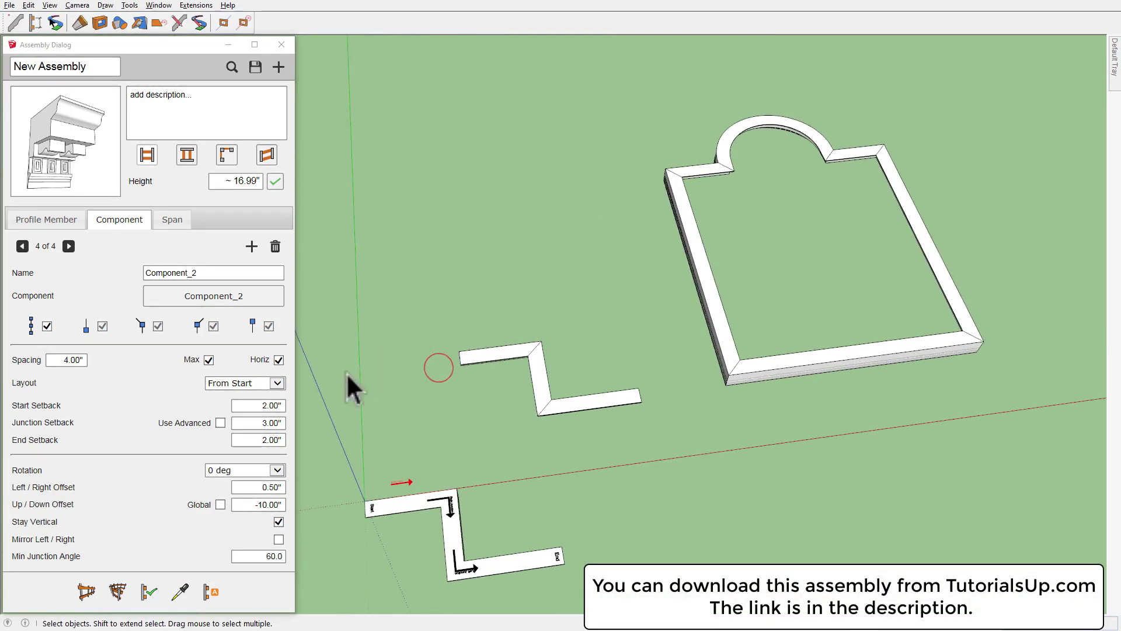
click(86, 592)
click(398, 256)
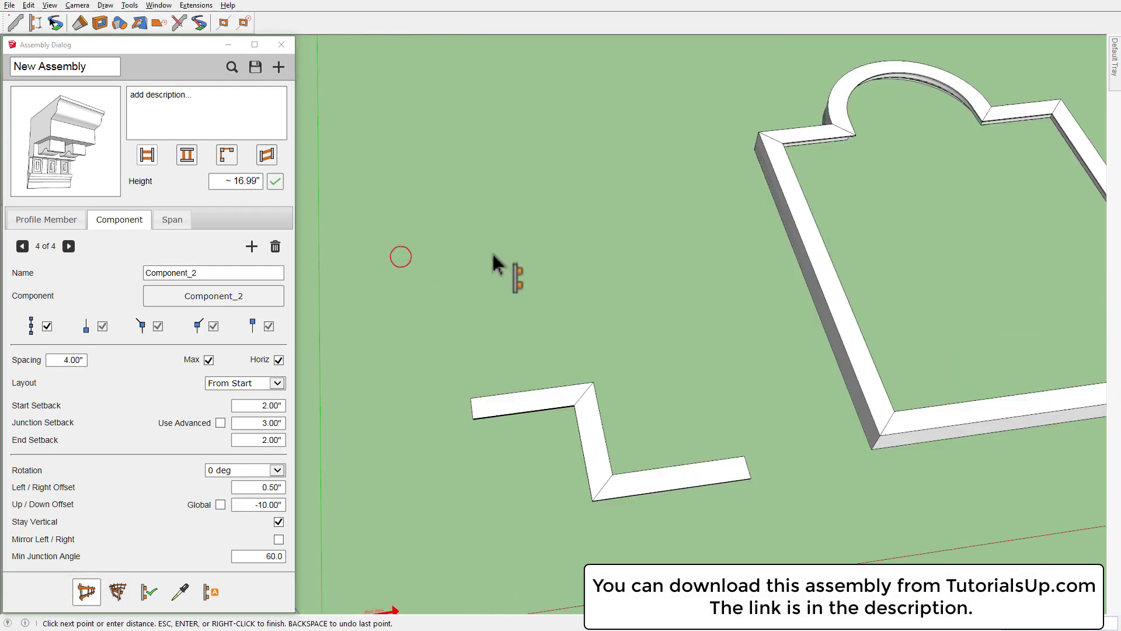
click(536, 243)
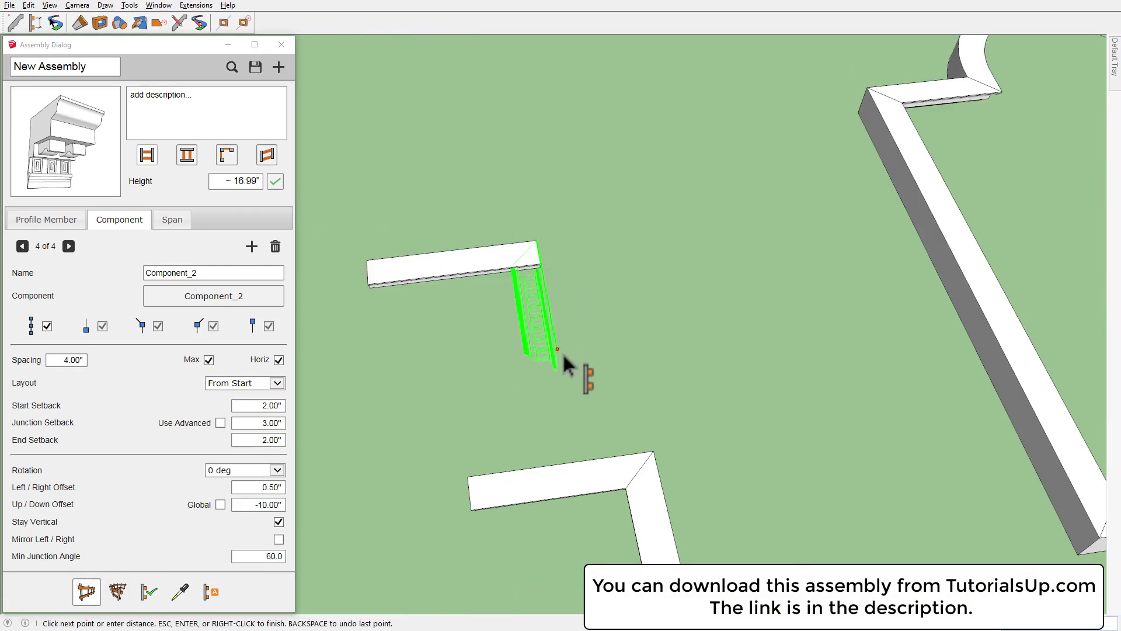
click(558, 351)
click(692, 348)
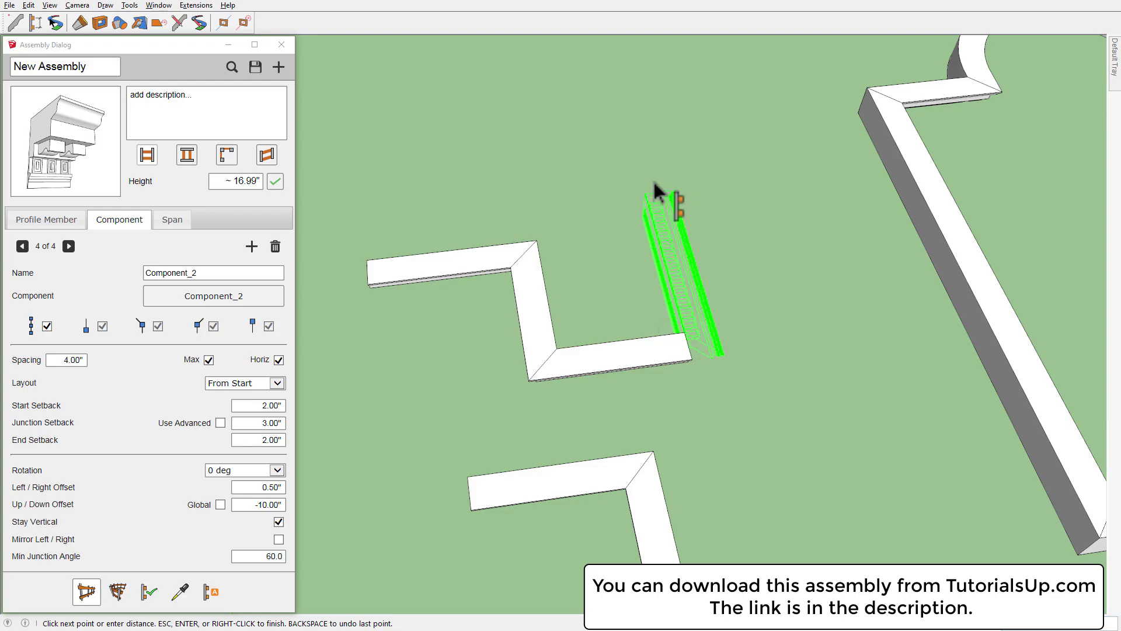
click(636, 153)
click(390, 175)
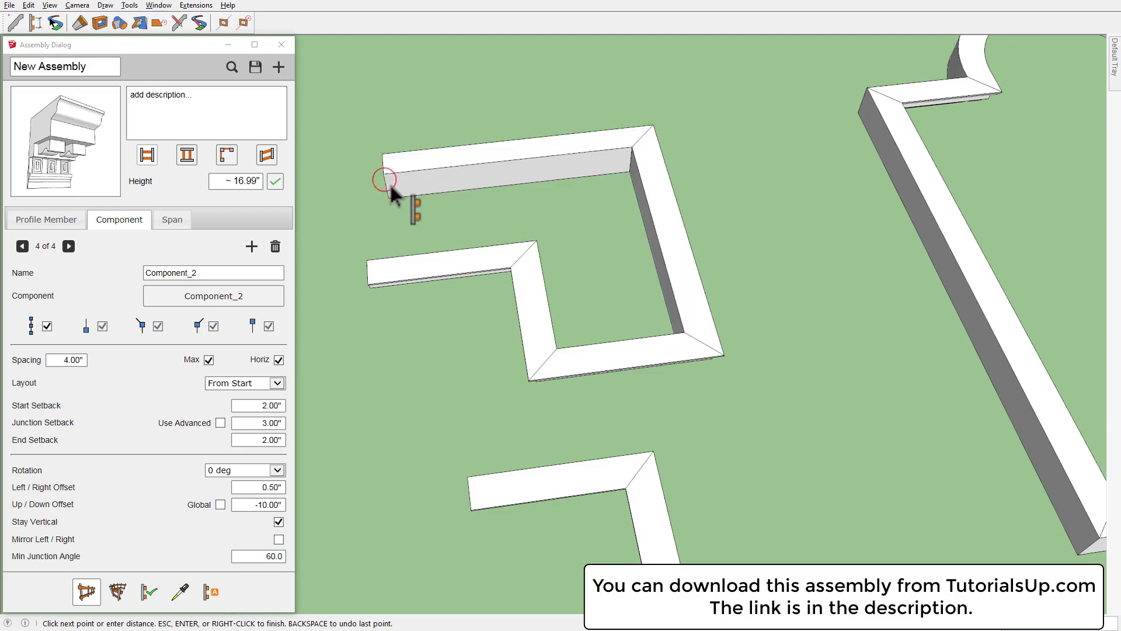
key(Return)
- Orbit and pan to review the new cornice run beside the other assemblies
scroll(423, 278, up, 3)
middle_drag(423, 277, 656, 175)
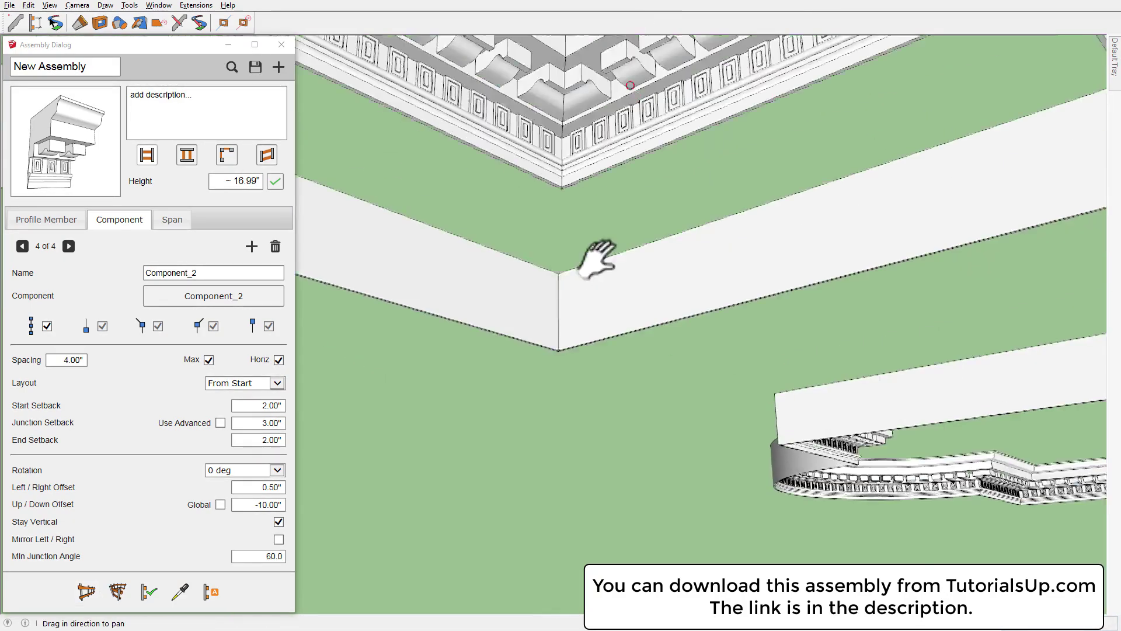
mouse_move(596, 258)
shift+middle_down()
mouse_move(639, 327)
mouse_move(526, 326)
mouse_move(475, 243)
mouse_move(926, 221)
mouse_move(935, 146)
mouse_move(543, 237)
mouse_move(539, 277)
mouse_move(958, 386)
shift+middle_up()
scroll(543, 238, down, 3)
scroll(539, 277, down, 5)
scroll(677, 227, down, 5)
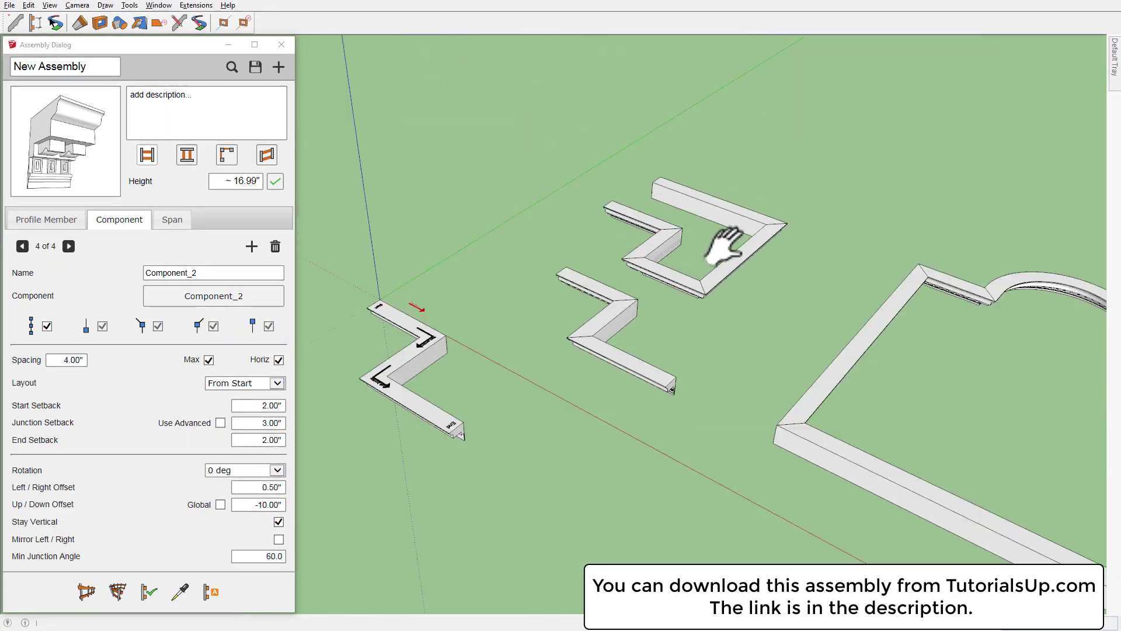
mouse_move(677, 227)
shift+middle_down()
mouse_move(935, 283)
mouse_move(613, 305)
shift+middle_up()
scroll(656, 315, down, 3)
scroll(656, 316, up, 5)
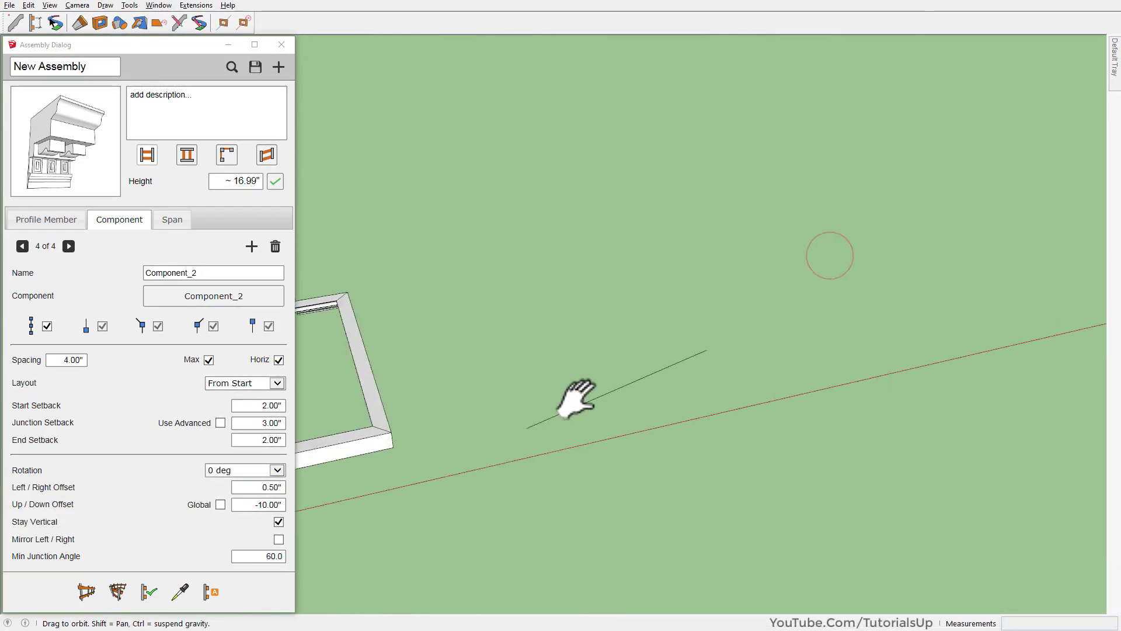
middle_drag(576, 395, 605, 230)
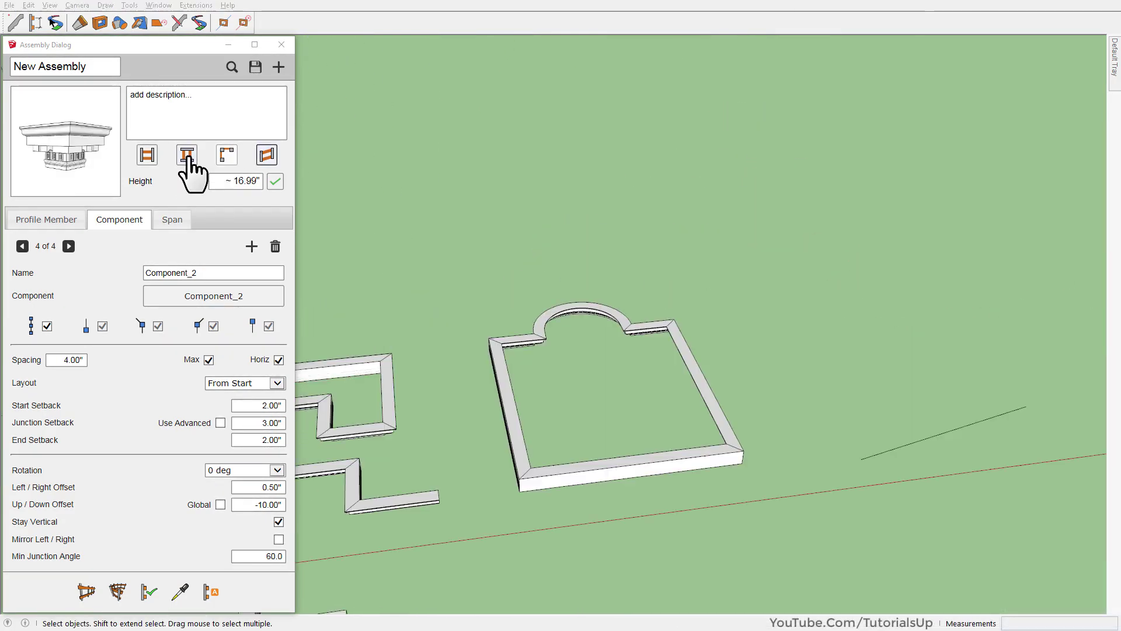
- Build the dentil-and-panel cornice along the lone straight edge
click(266, 154)
middle_drag(992, 500, 1017, 325)
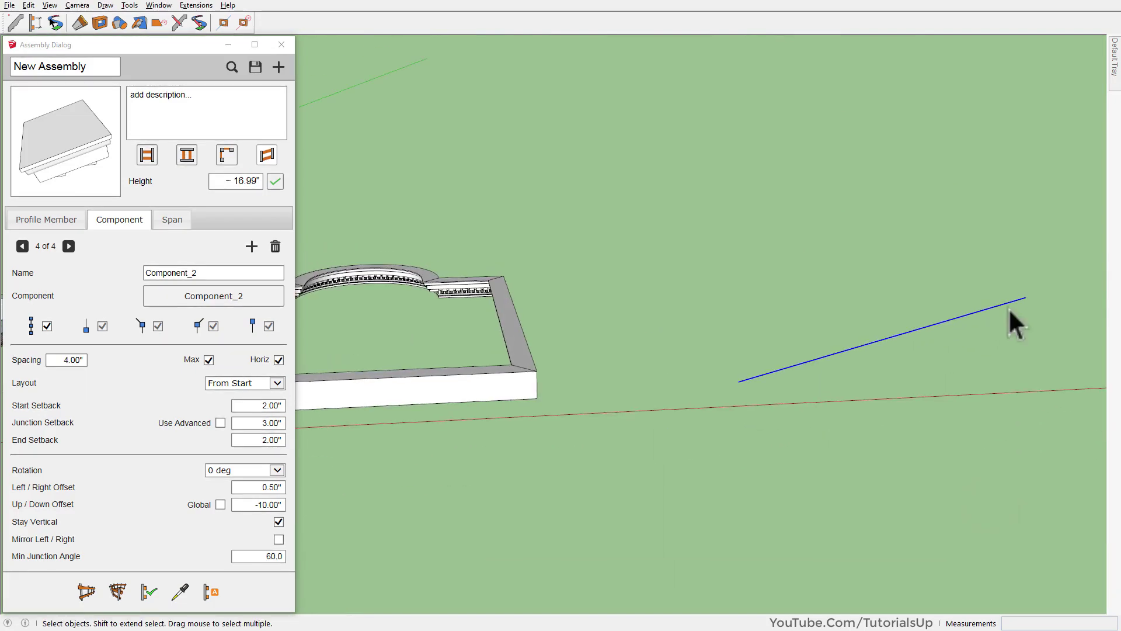
click(117, 591)
scroll(753, 435, up, 5)
middle_drag(796, 395, 765, 202)
scroll(813, 358, up, 3)
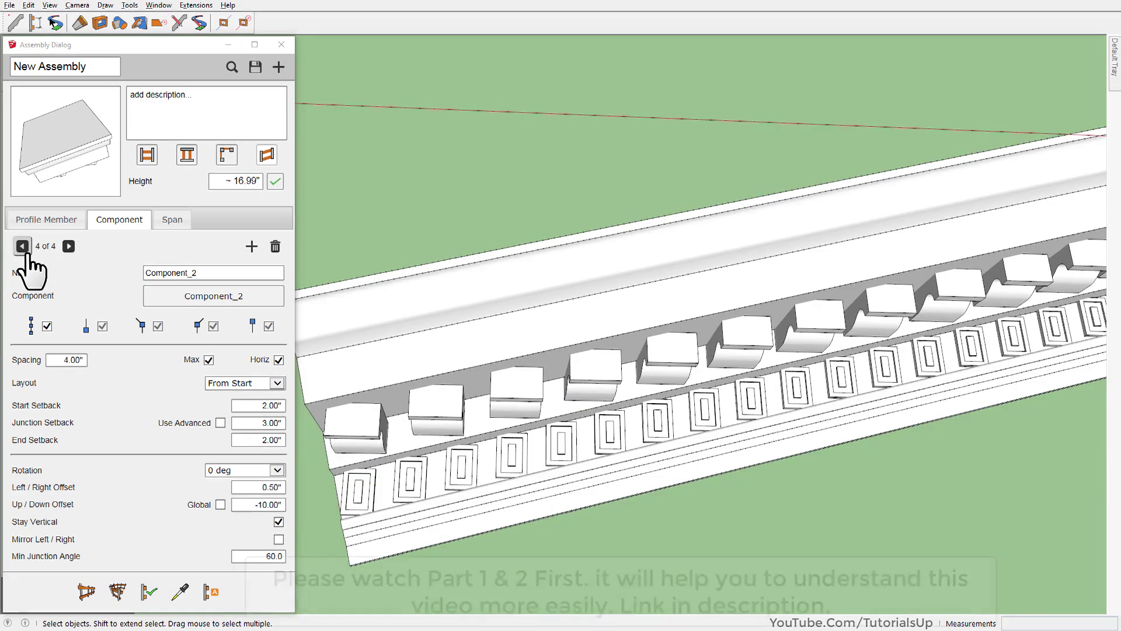
- Step back to Component_1 with Stay Vertical unchecked and update the assembly
click(278, 522)
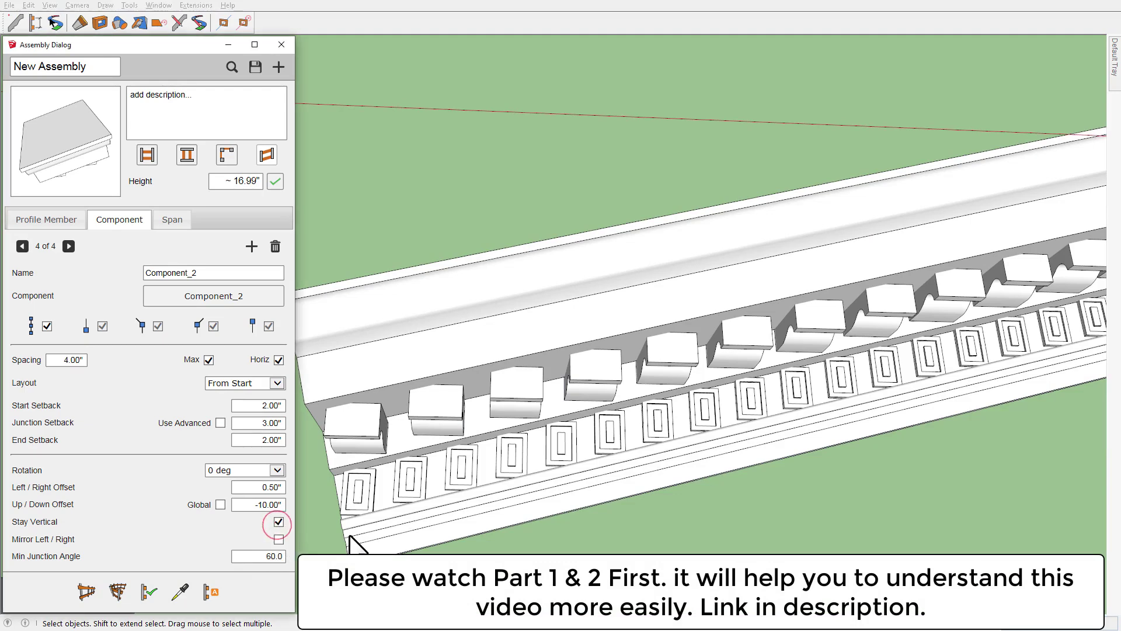
click(22, 246)
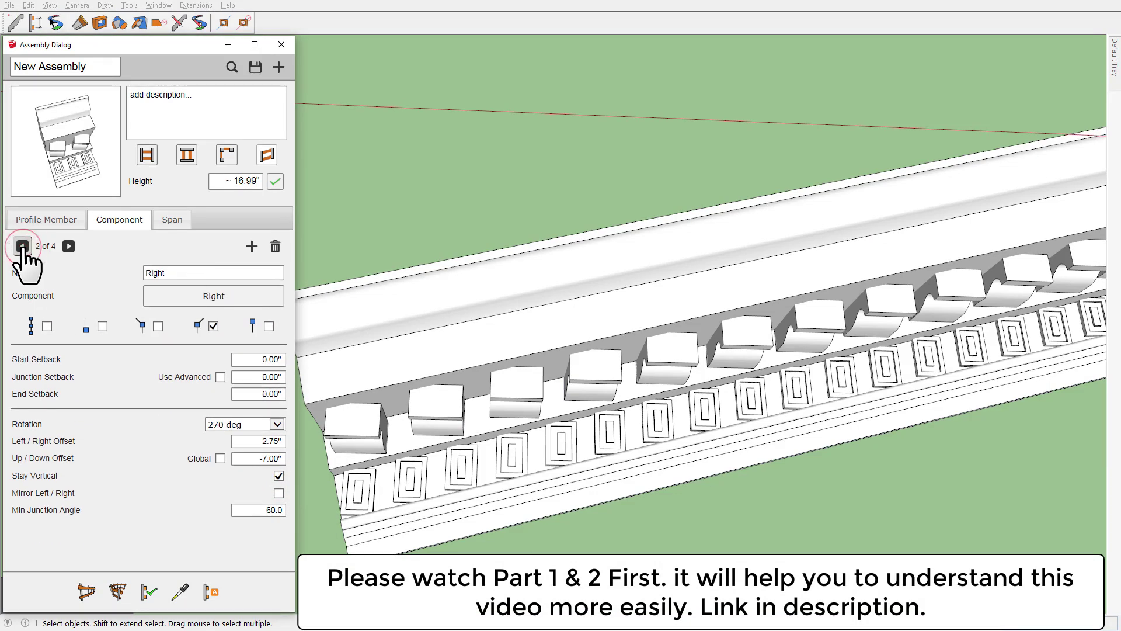
click(22, 246)
scroll(276, 556, down, 2)
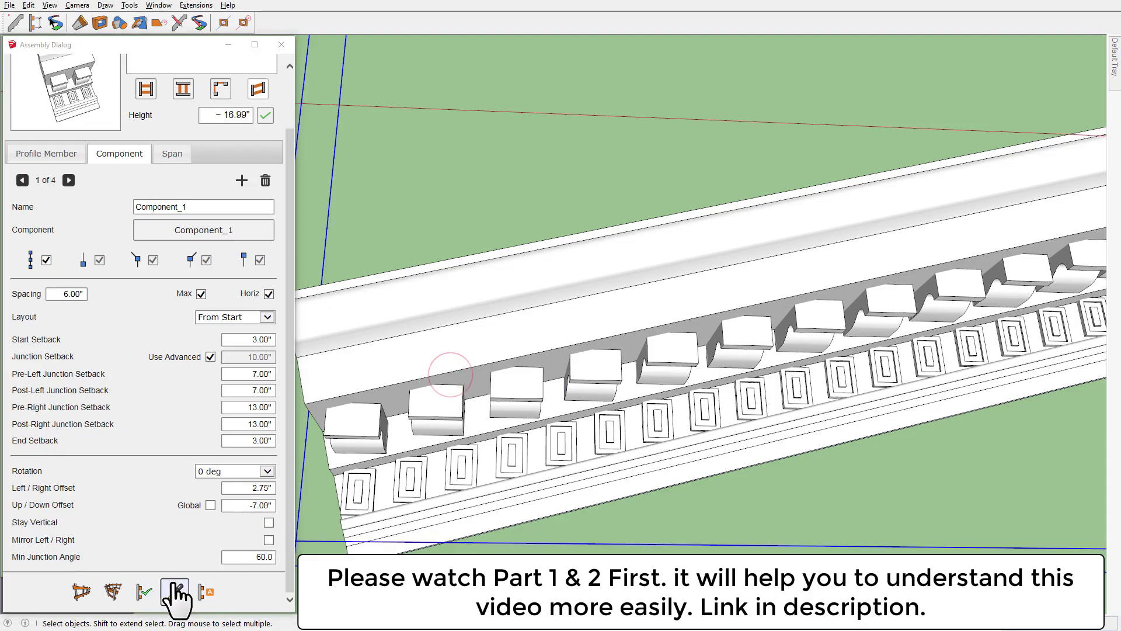
click(144, 591)
- Orbit and zoom out to review the rebuilt cornice runs
middle_drag(601, 392, 689, 475)
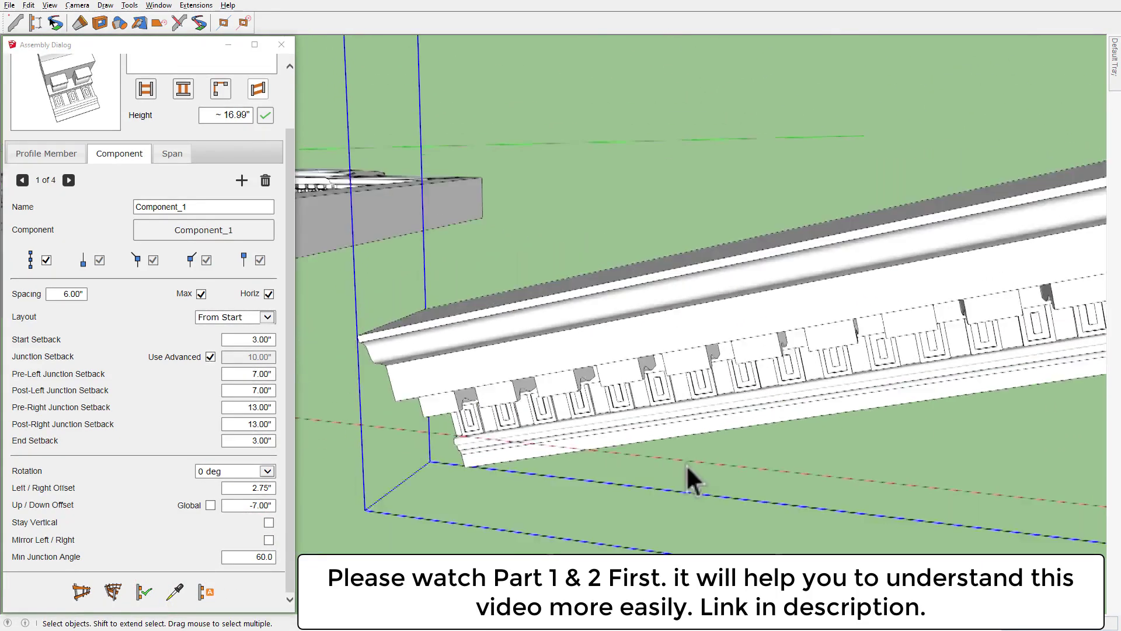
scroll(854, 497, down, 3)
scroll(495, 325, up, 1)
mouse_move(496, 325)
middle_down()
mouse_move(989, 408)
mouse_move(610, 205)
mouse_move(726, 325)
middle_up()
scroll(763, 240, down, 3)
scroll(660, 295, down, 2)
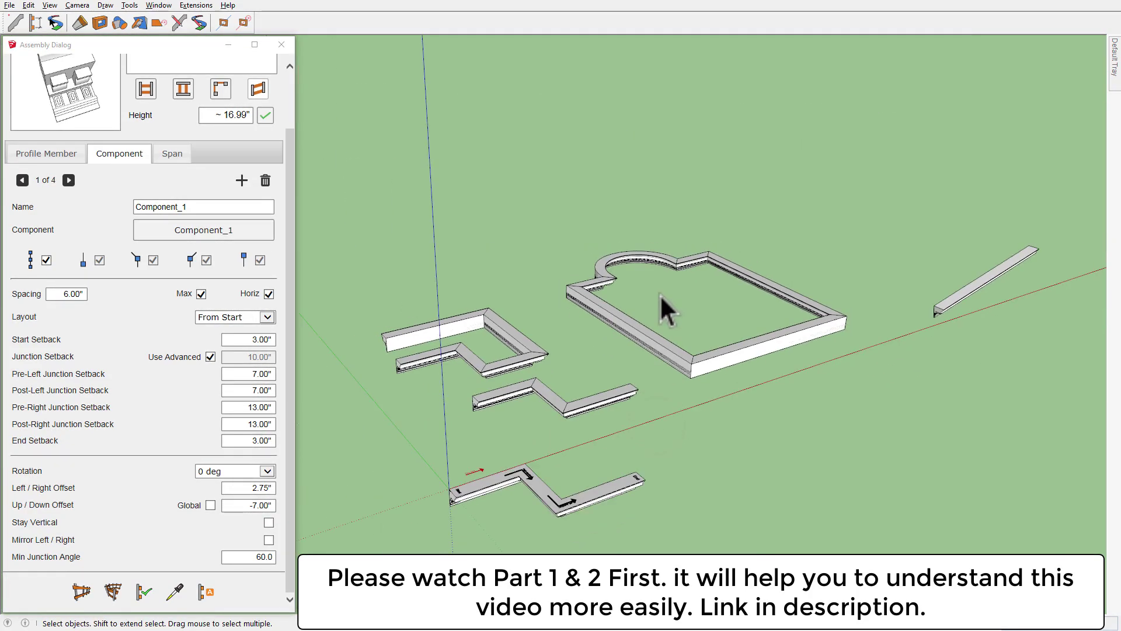
scroll(552, 507, up, 1)
scroll(454, 363, down, 1)
scroll(855, 350, up, 2)
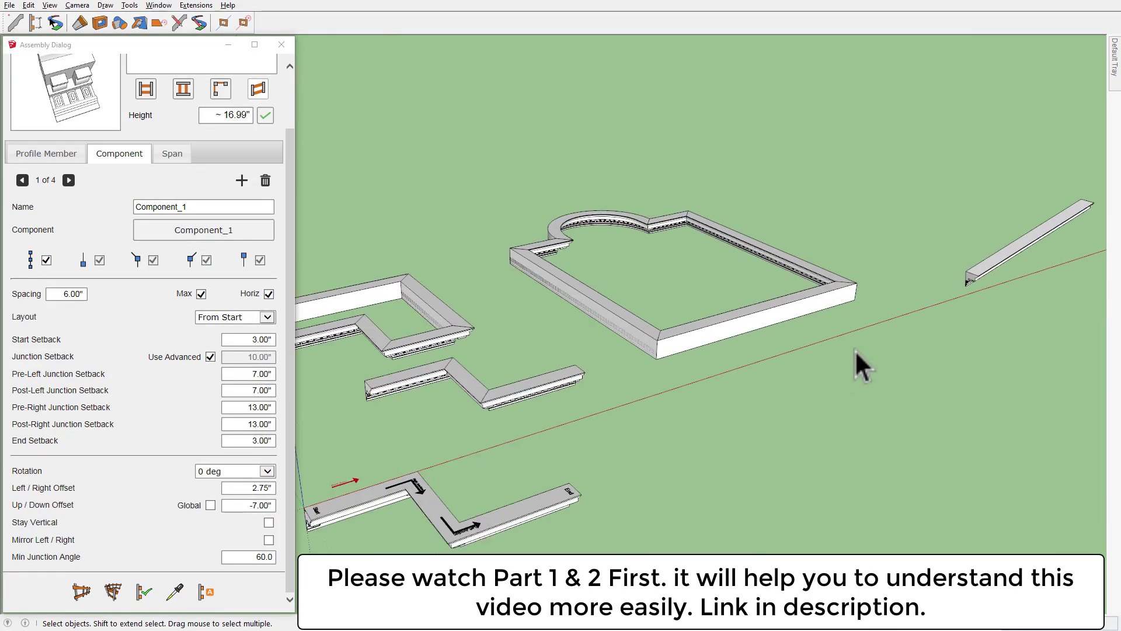
scroll(855, 350, down, 2)
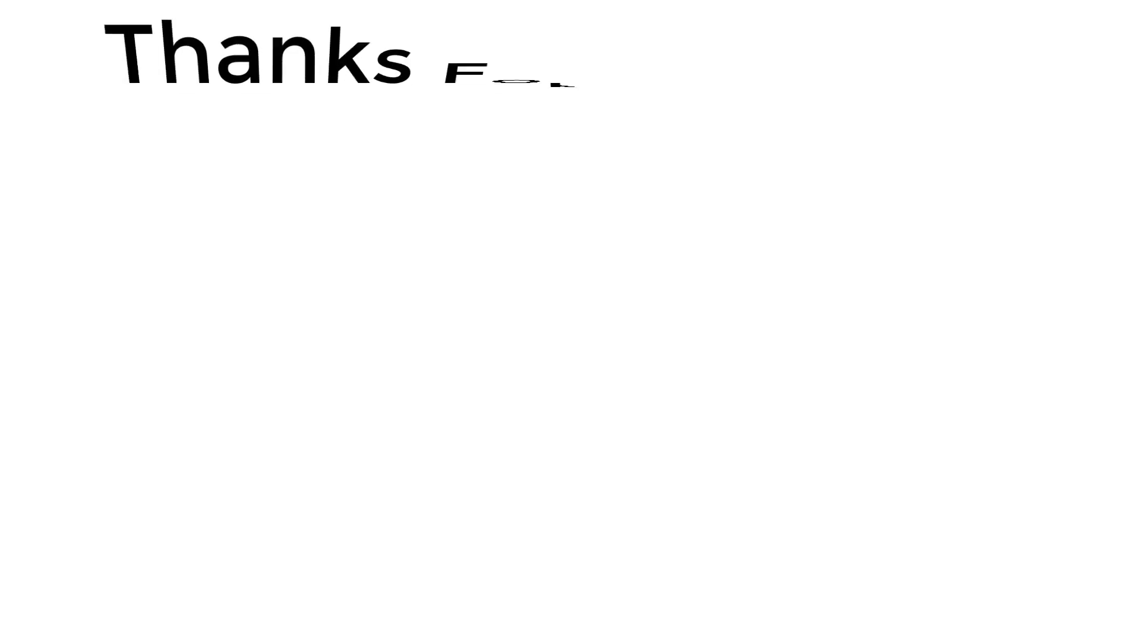